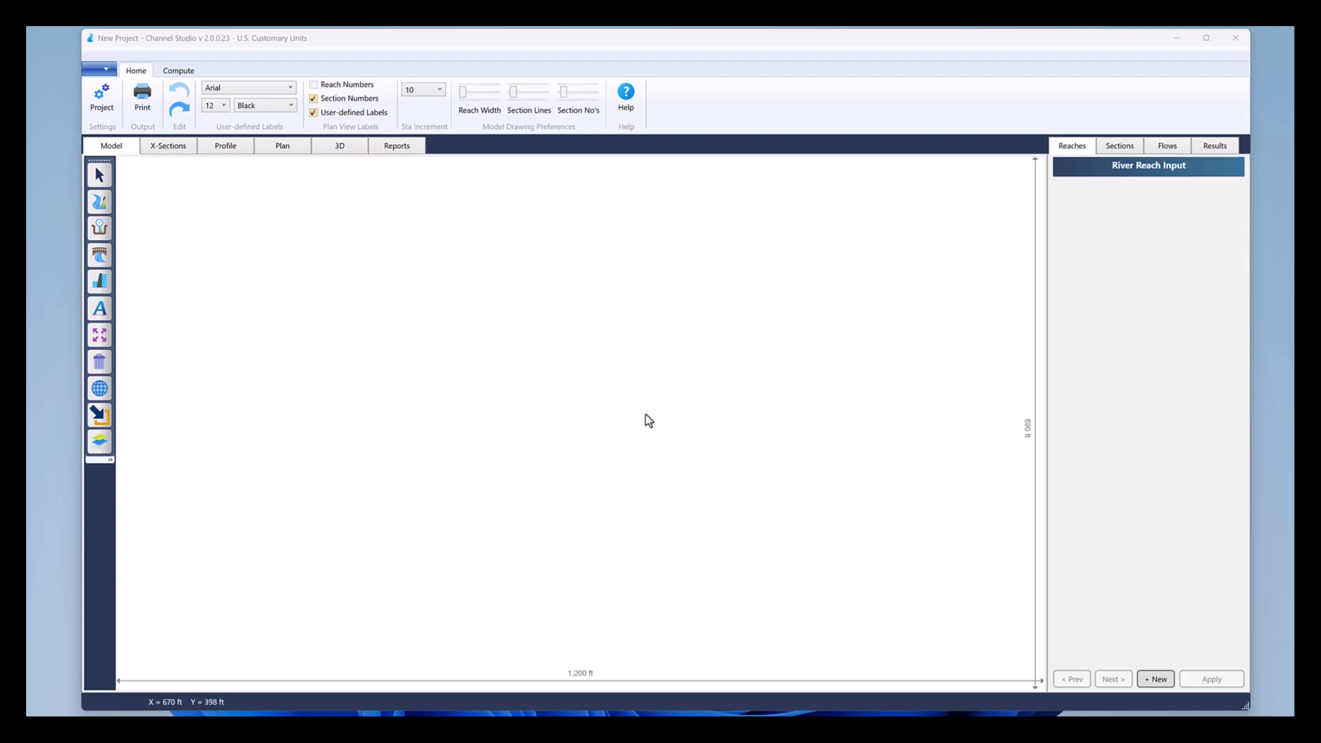
# Step: Draw a straight horizontal river reach about 1,100 ft long, running upstream from west to east
pyautogui.scroll(-2, 645, 414)
pyautogui.click(105, 200)
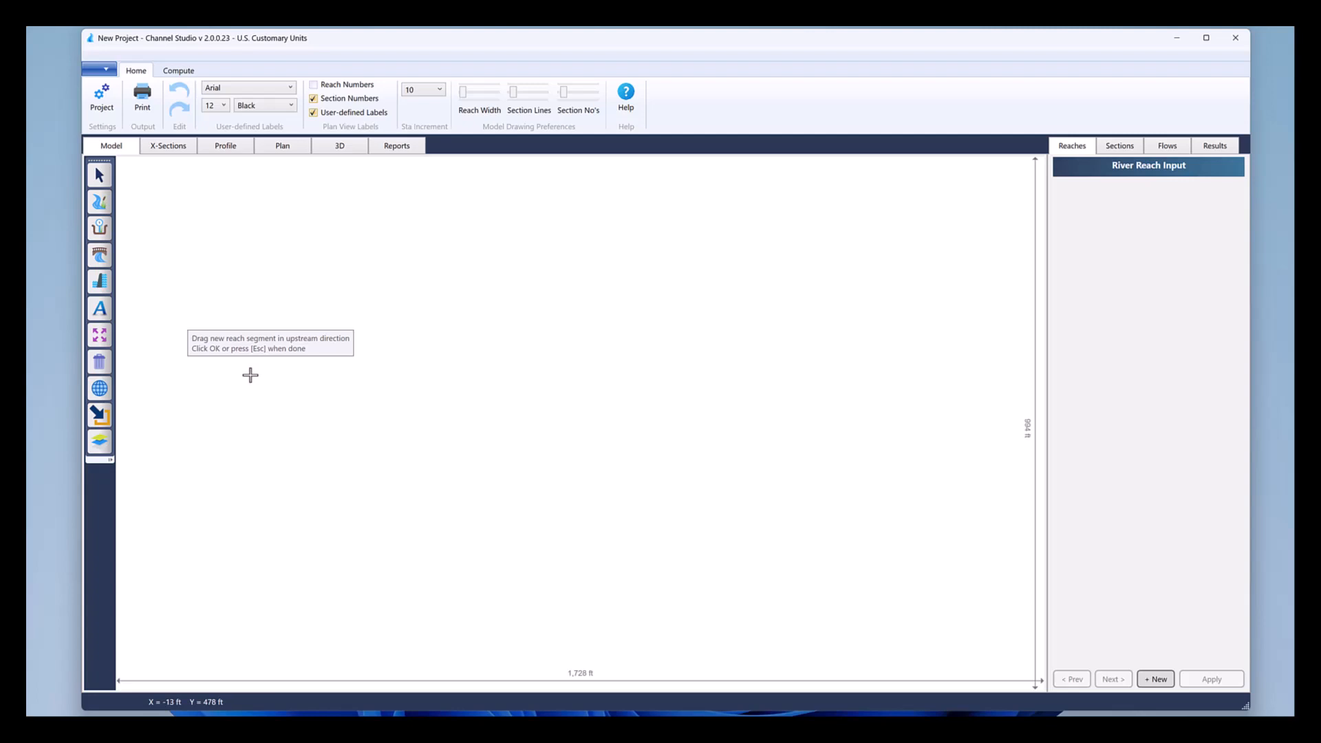
pyautogui.moveTo(250, 374); pyautogui.dragTo(842, 379)
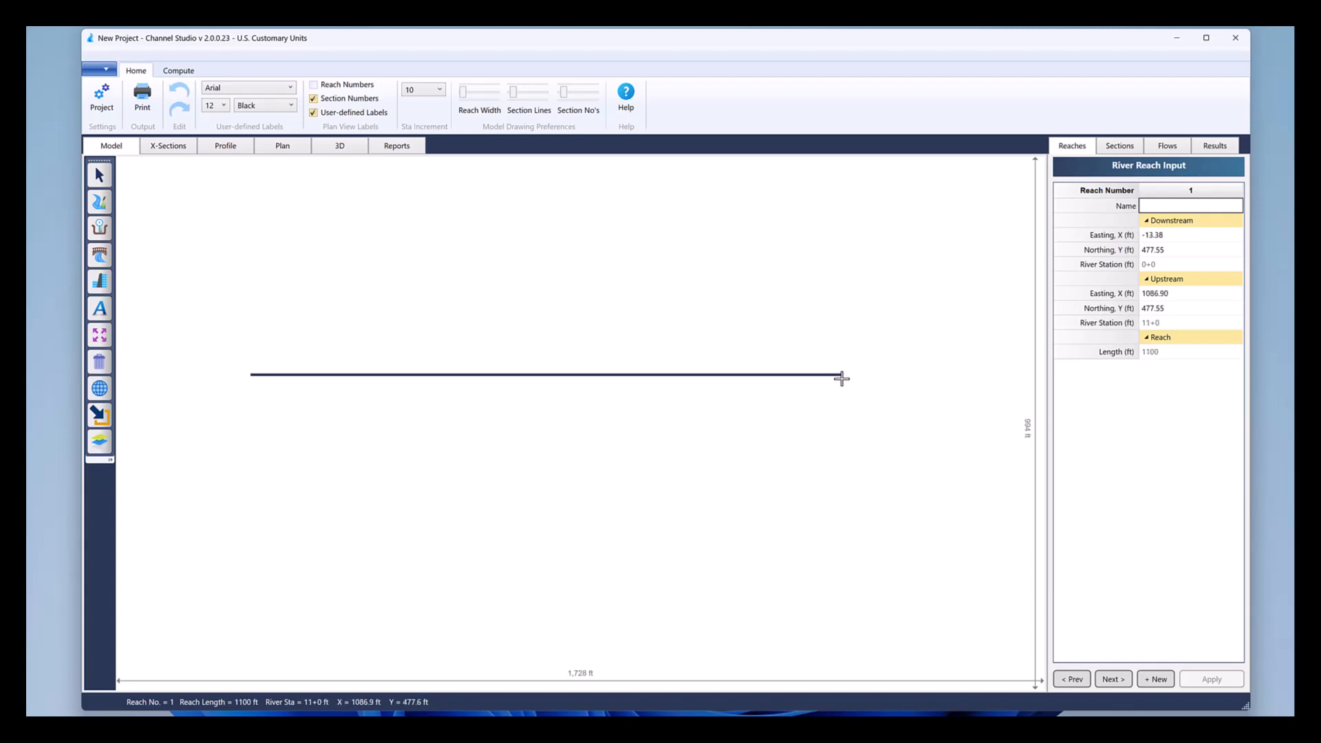
pyautogui.moveTo(842, 378); pyautogui.dragTo(841, 378)
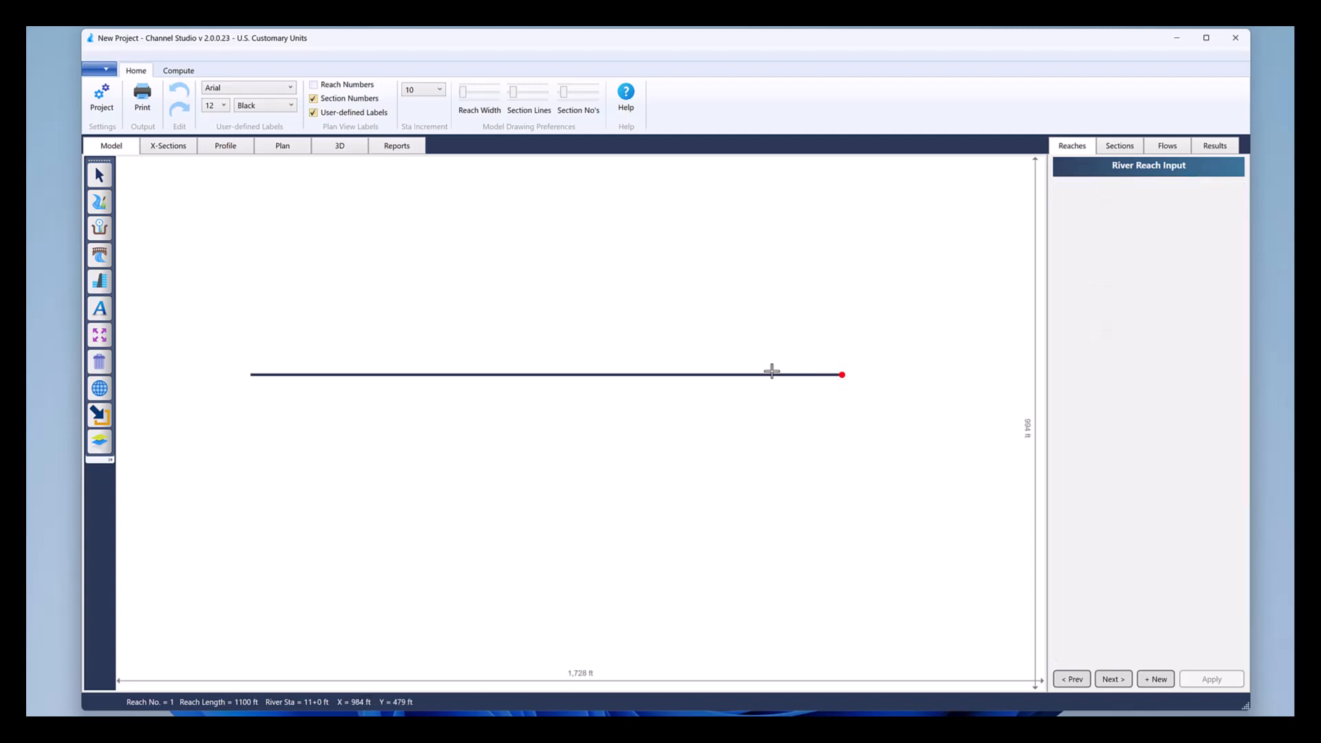
pyautogui.click(103, 177)
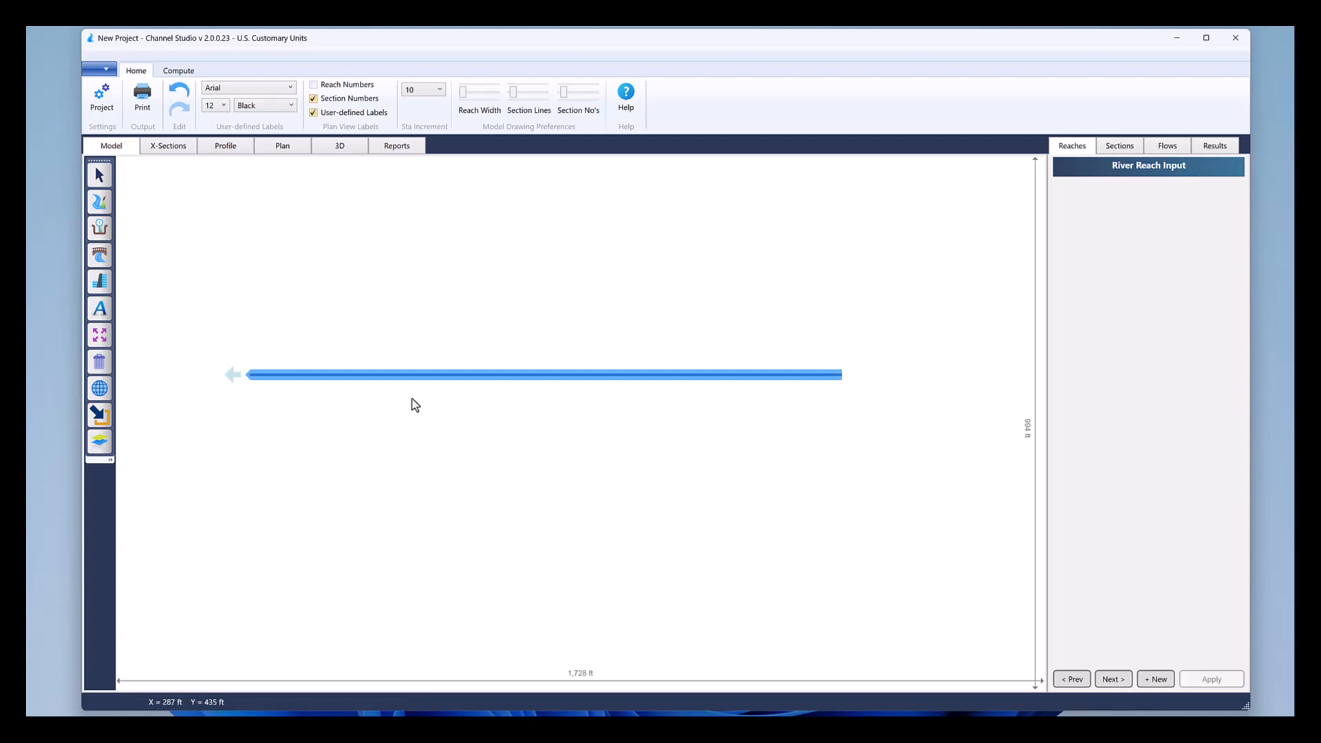
pyautogui.click(100, 335)
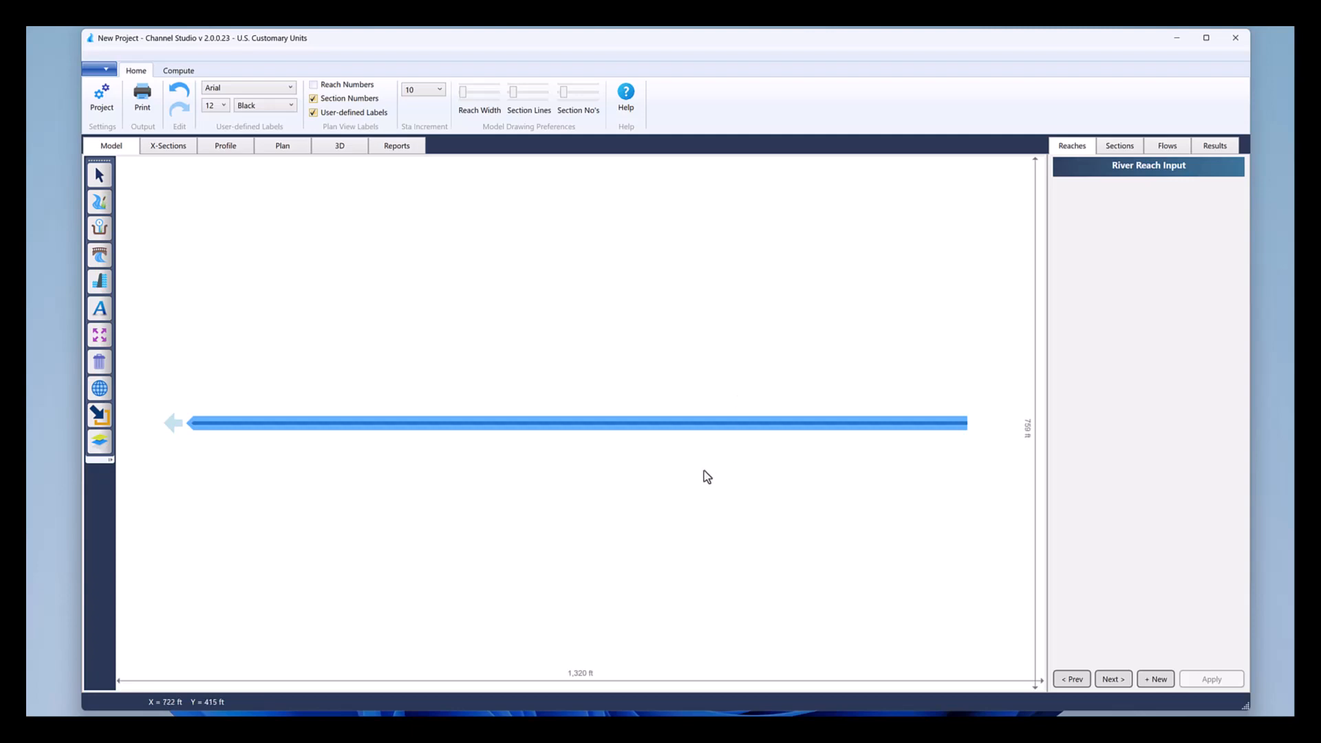
# Step: Set the reach's downstream end coordinates to Easting 0 and Northing 500 ft
pyautogui.click(589, 429)
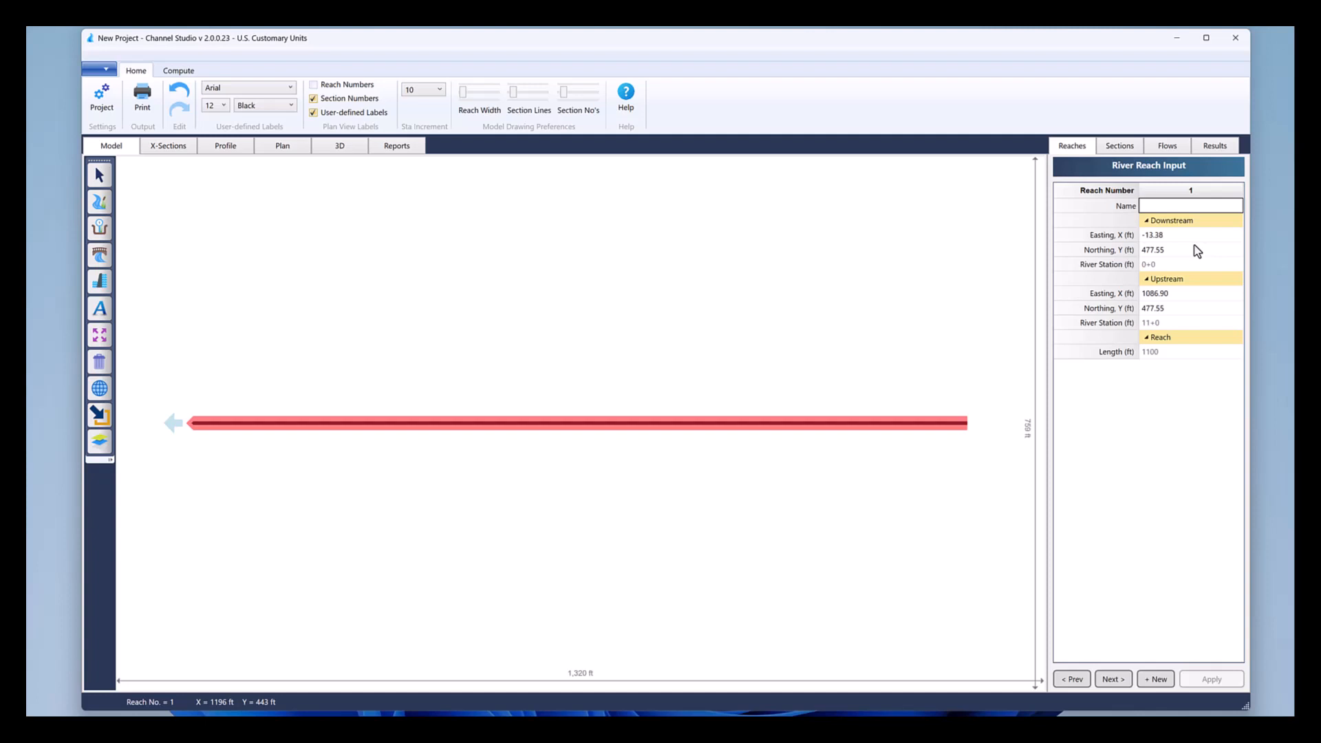
pyautogui.click(1173, 236)
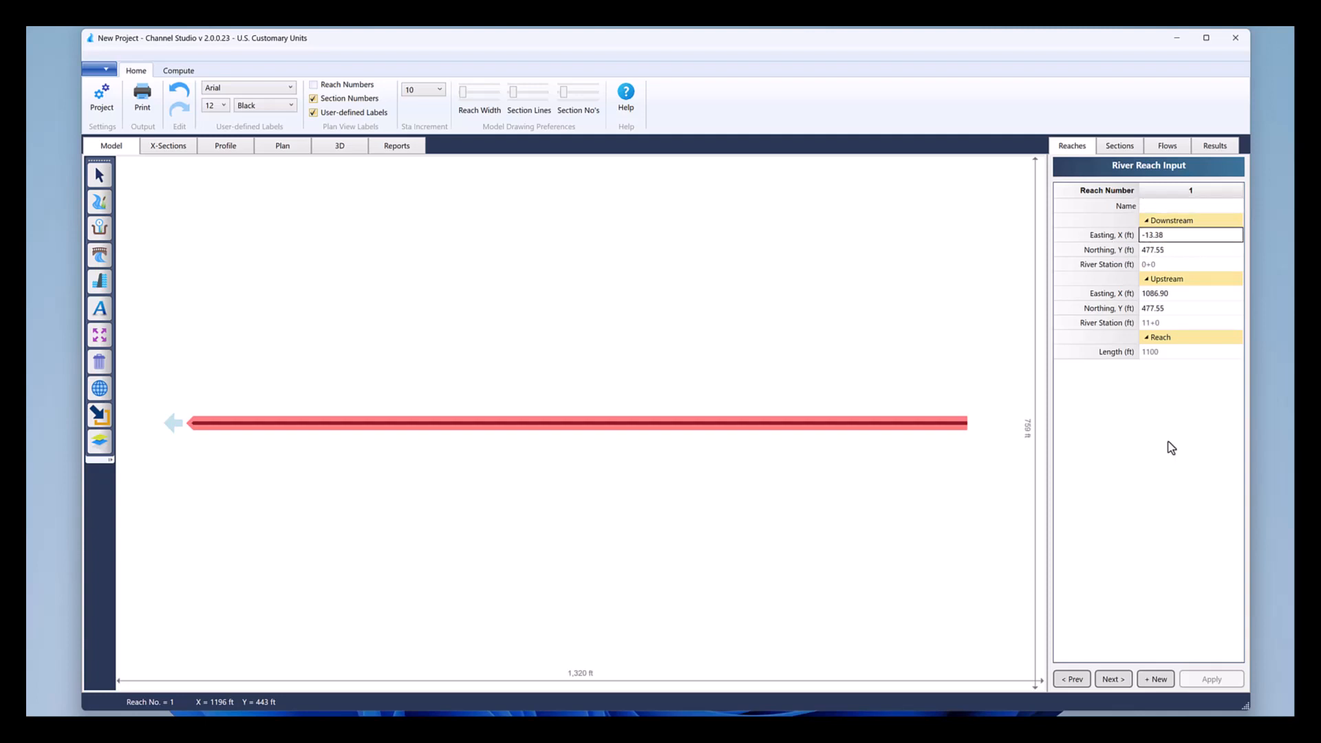
pyautogui.hotkey('ctrl', 'a')
pyautogui.write('0')
pyautogui.press('Tab')
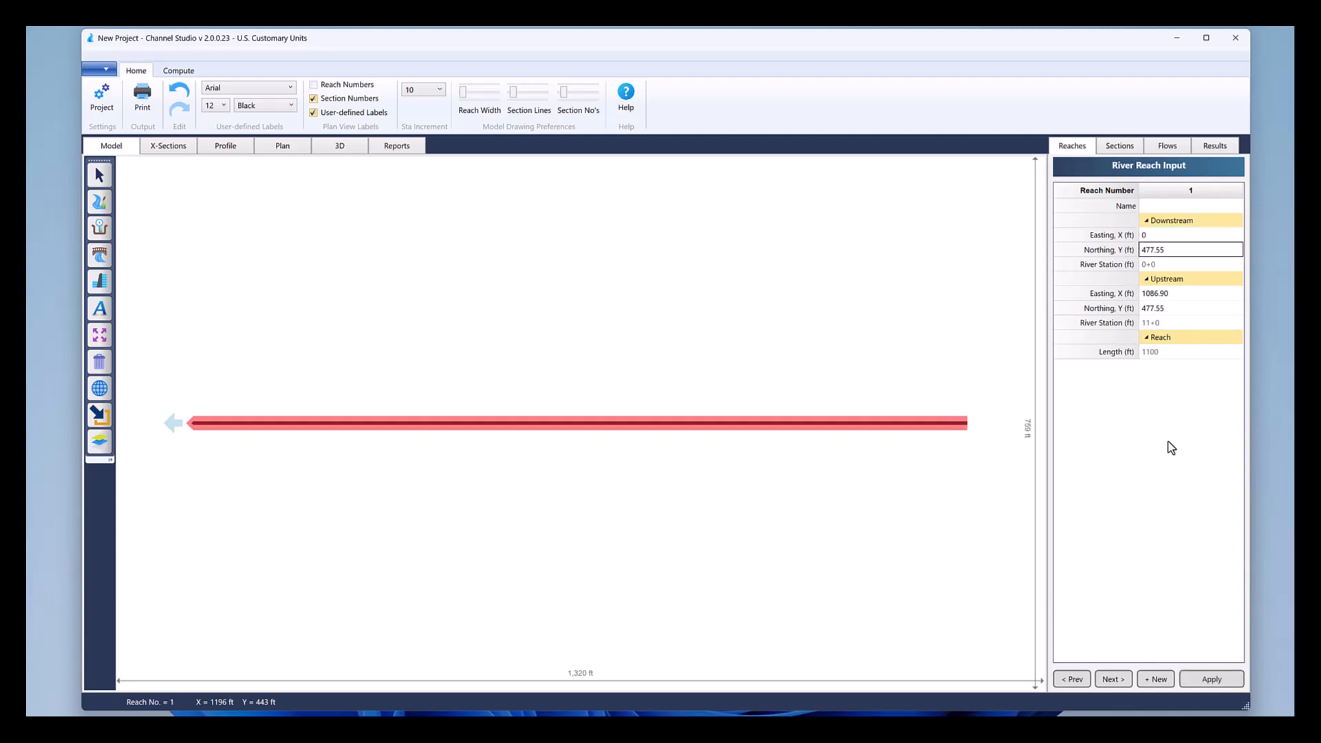
pyautogui.hotkey('ctrl', 'a')
pyautogui.write('500')
pyautogui.press('Tab')
pyautogui.press('Tab')
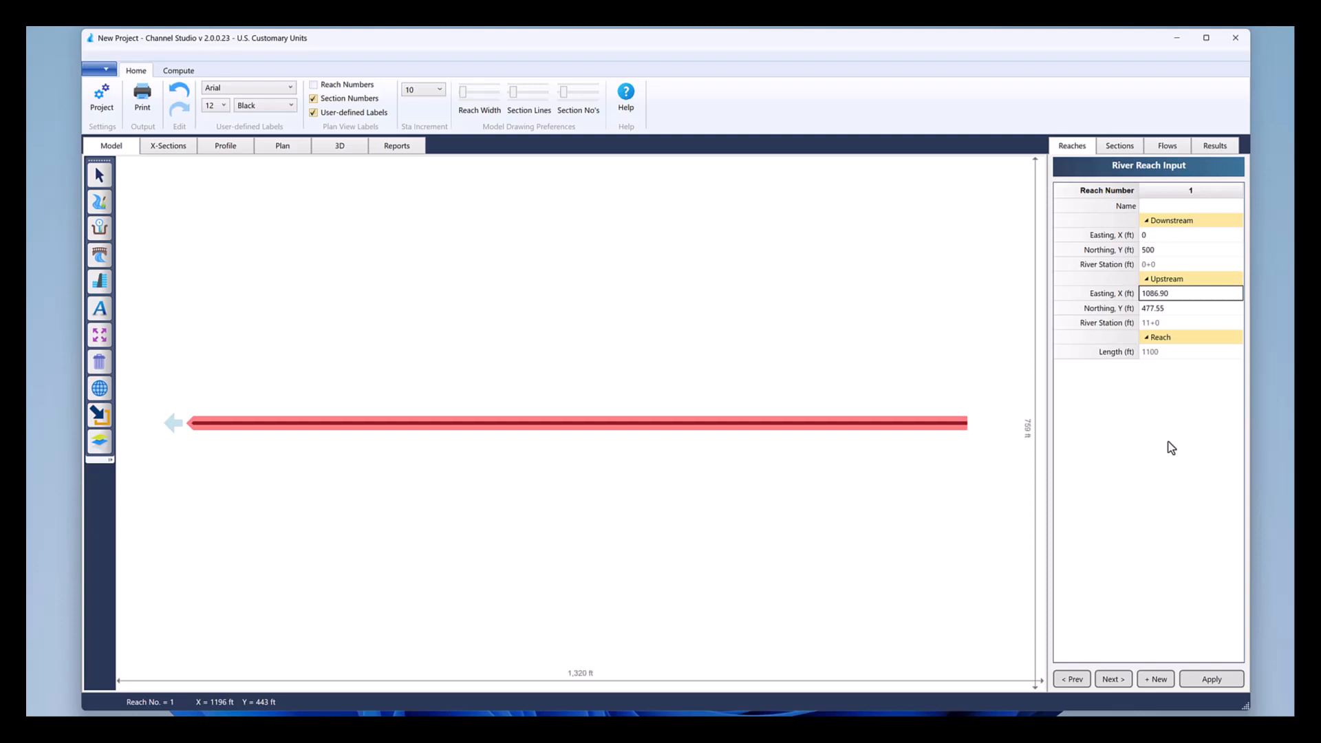
# Step: Set the reach's upstream end to Easting 1050 and Northing 500 ft, and apply the reach changes
pyautogui.hotkey('ctrl', 'a')
pyautogui.write('1050')
pyautogui.press('Tab')
pyautogui.hotkey('ctrl', 'a')
pyautogui.write('500')
pyautogui.press('Tab')
pyautogui.press('Tab')
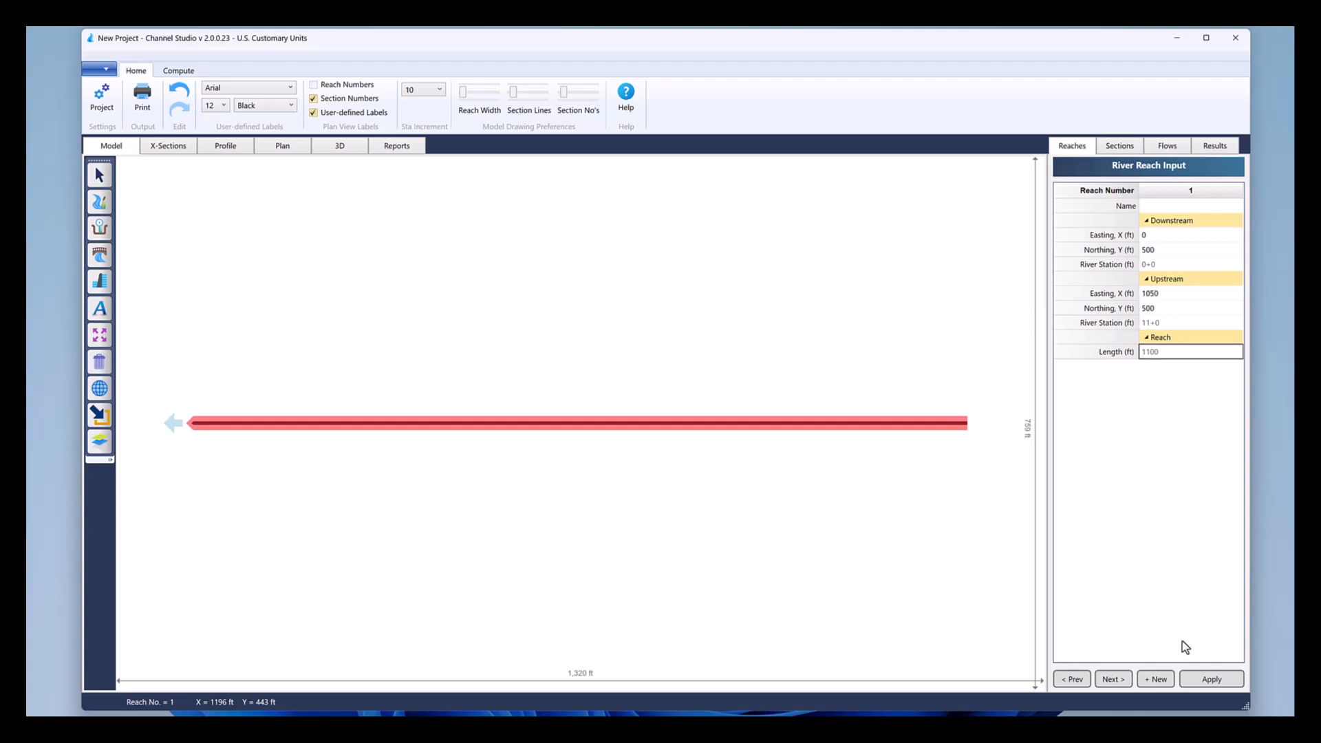
pyautogui.click(1203, 680)
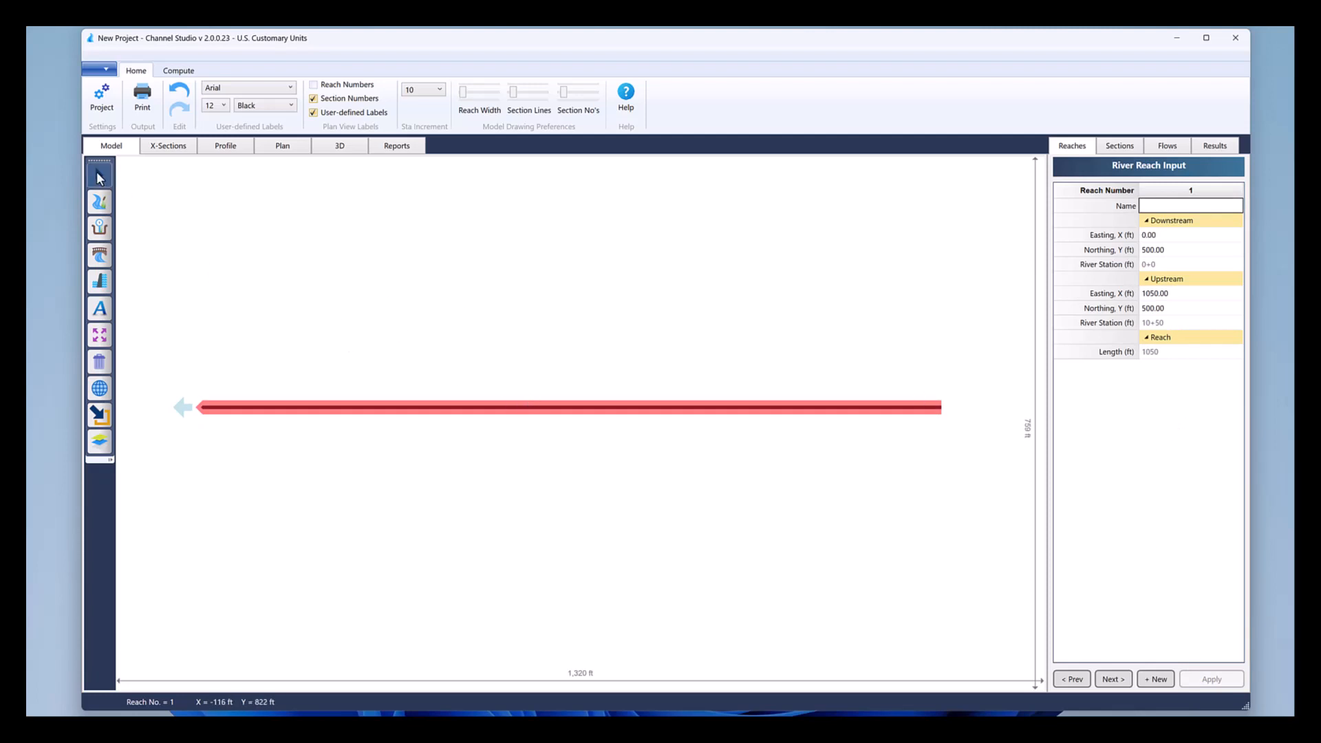
pyautogui.click(100, 177)
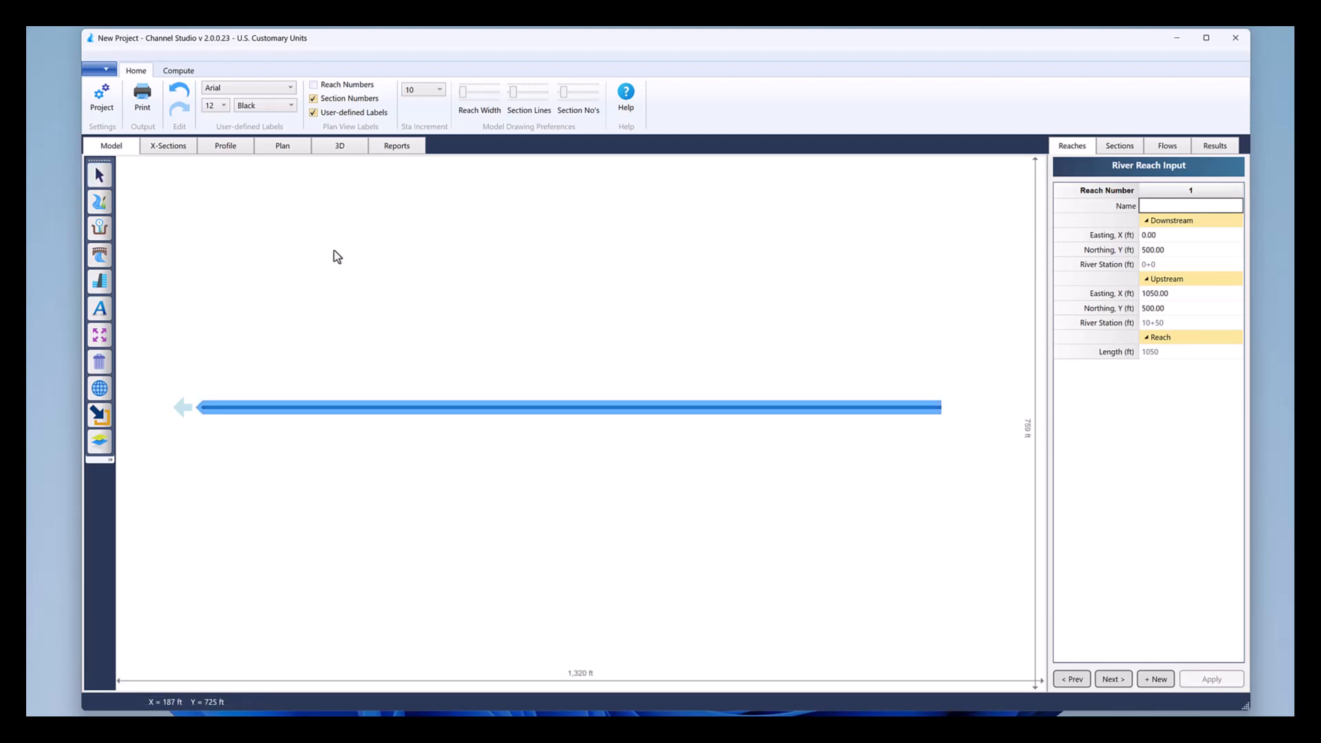
# Step: Place eleven cross sections along the reach at 100 ft intervals, from river station 0+00 to 10+00
pyautogui.click(99, 335)
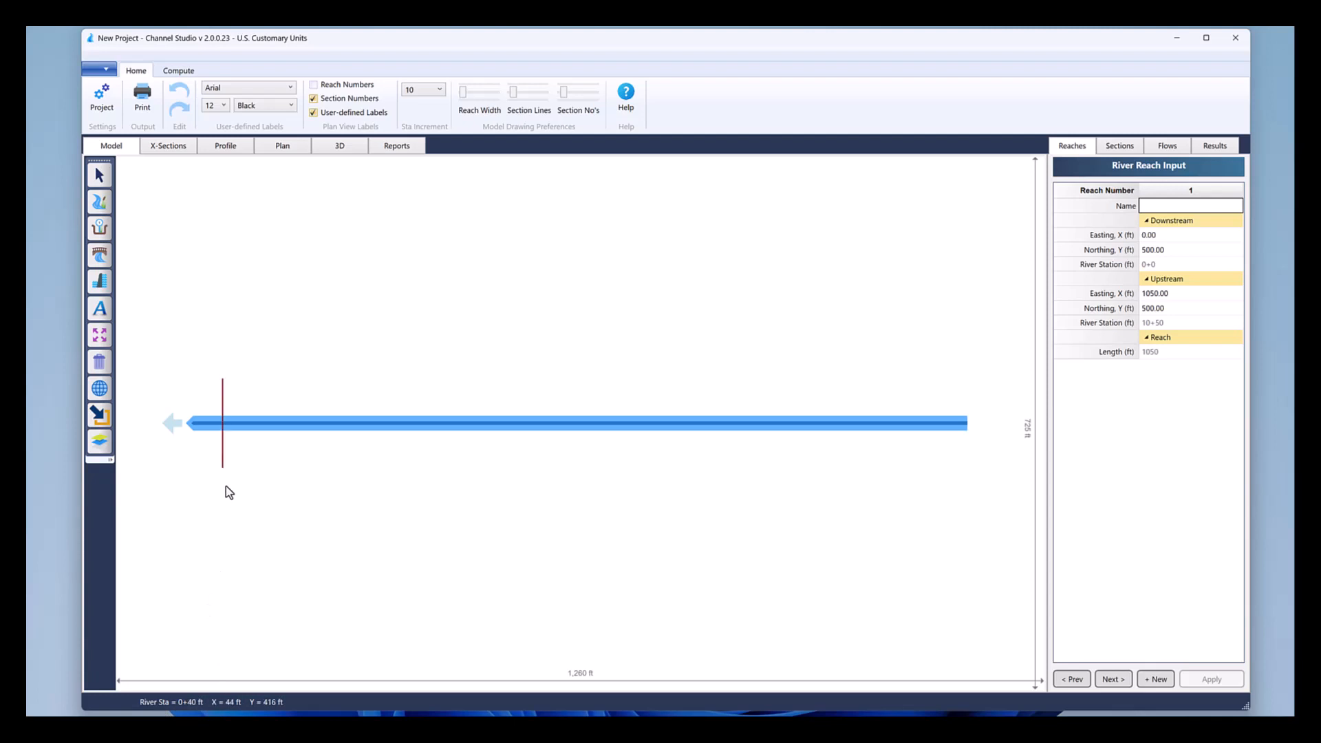
pyautogui.click(173, 453)
pyautogui.click(269, 441)
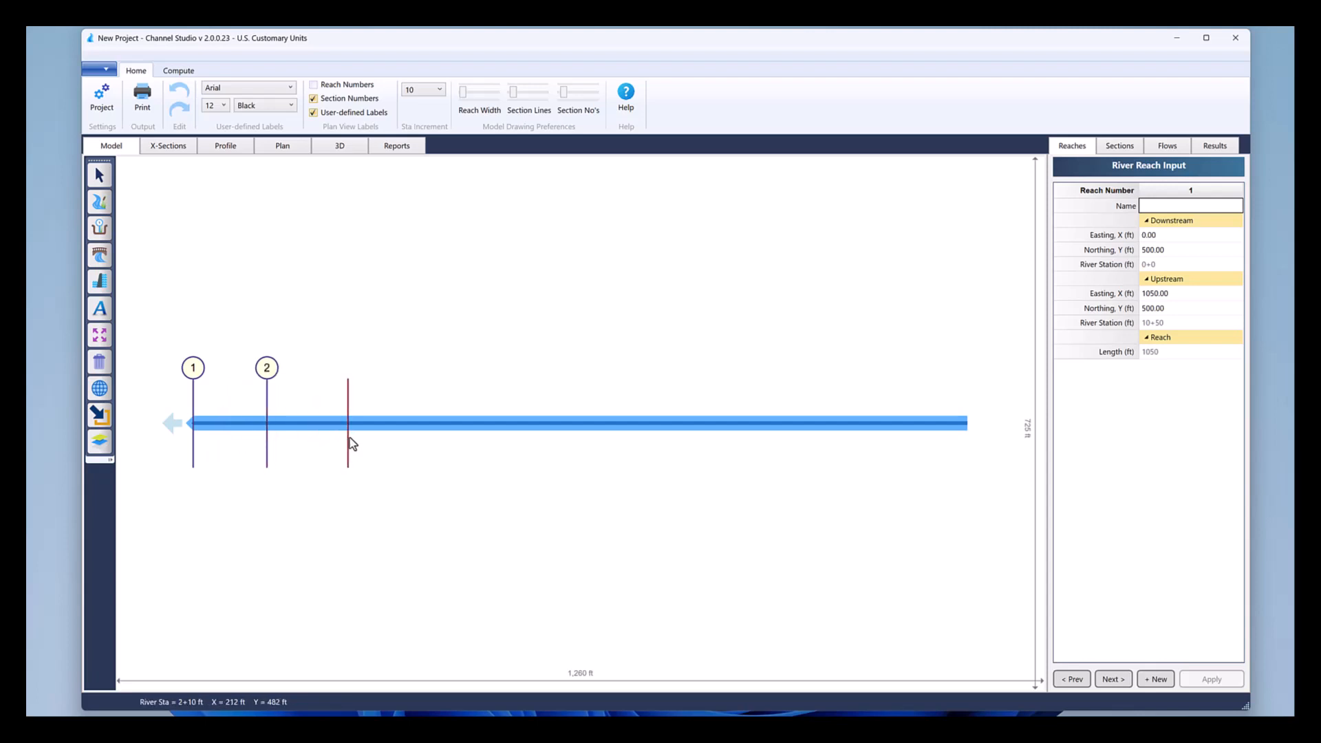
pyautogui.click(346, 441)
pyautogui.click(417, 440)
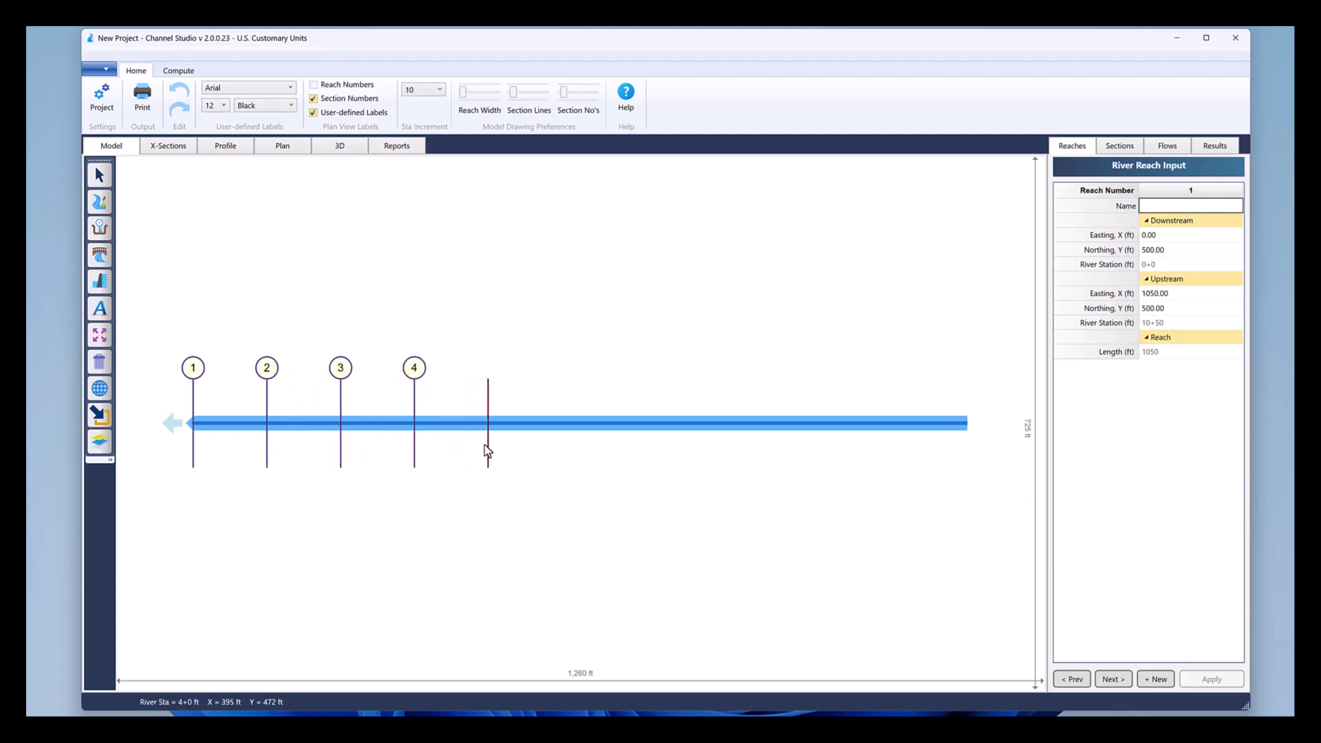
pyautogui.click(490, 448)
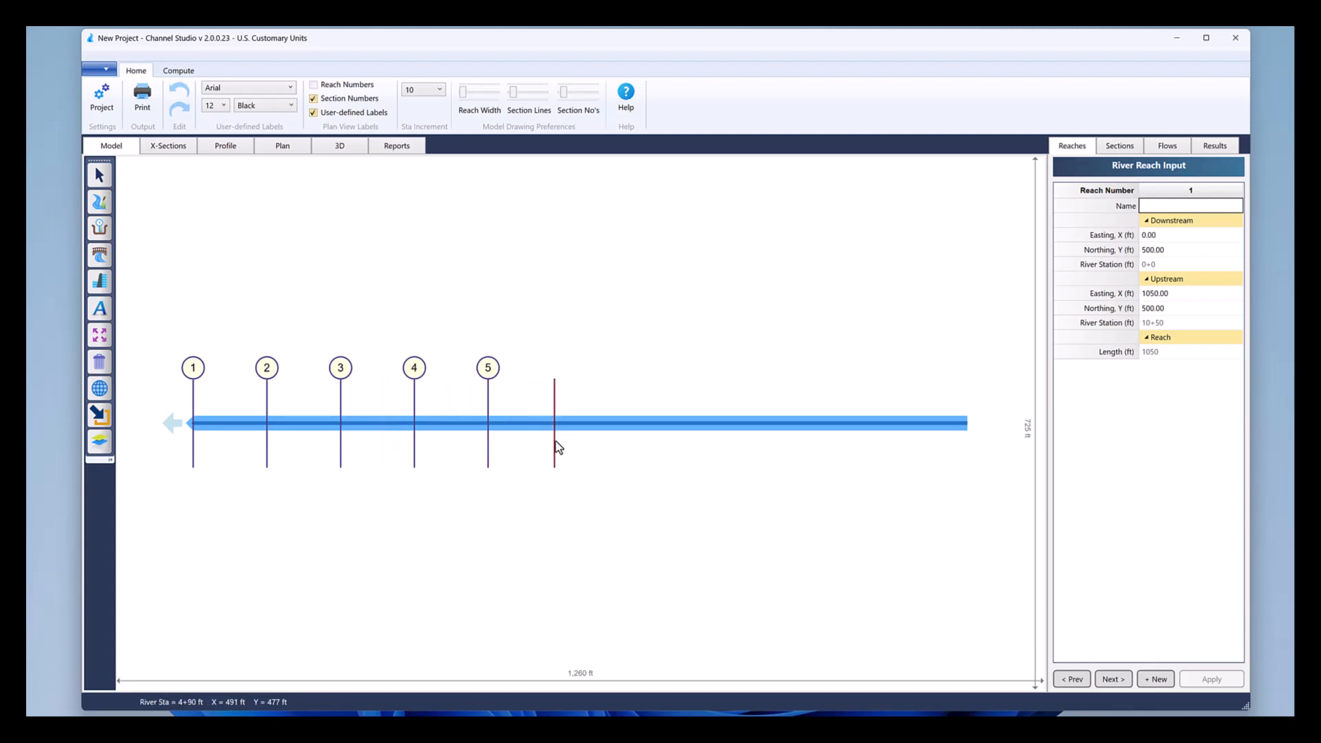
pyautogui.click(561, 447)
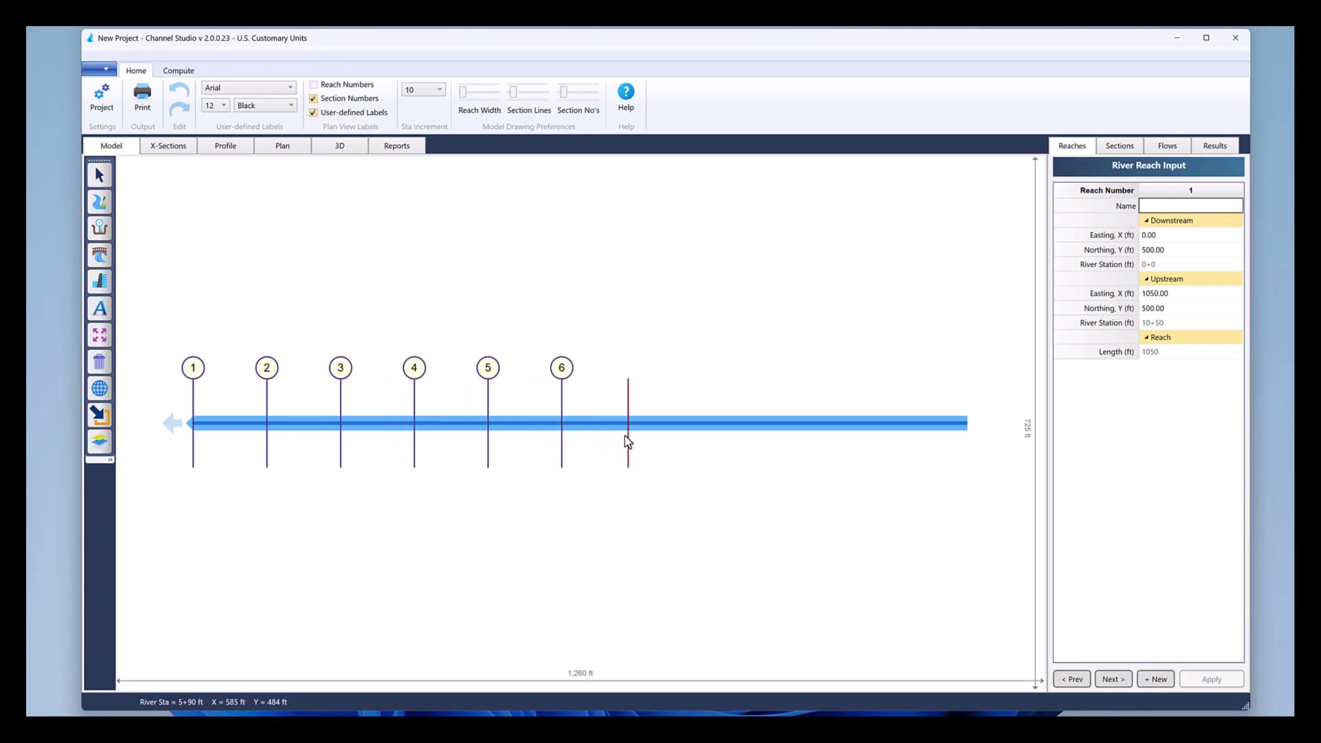
pyautogui.click(635, 443)
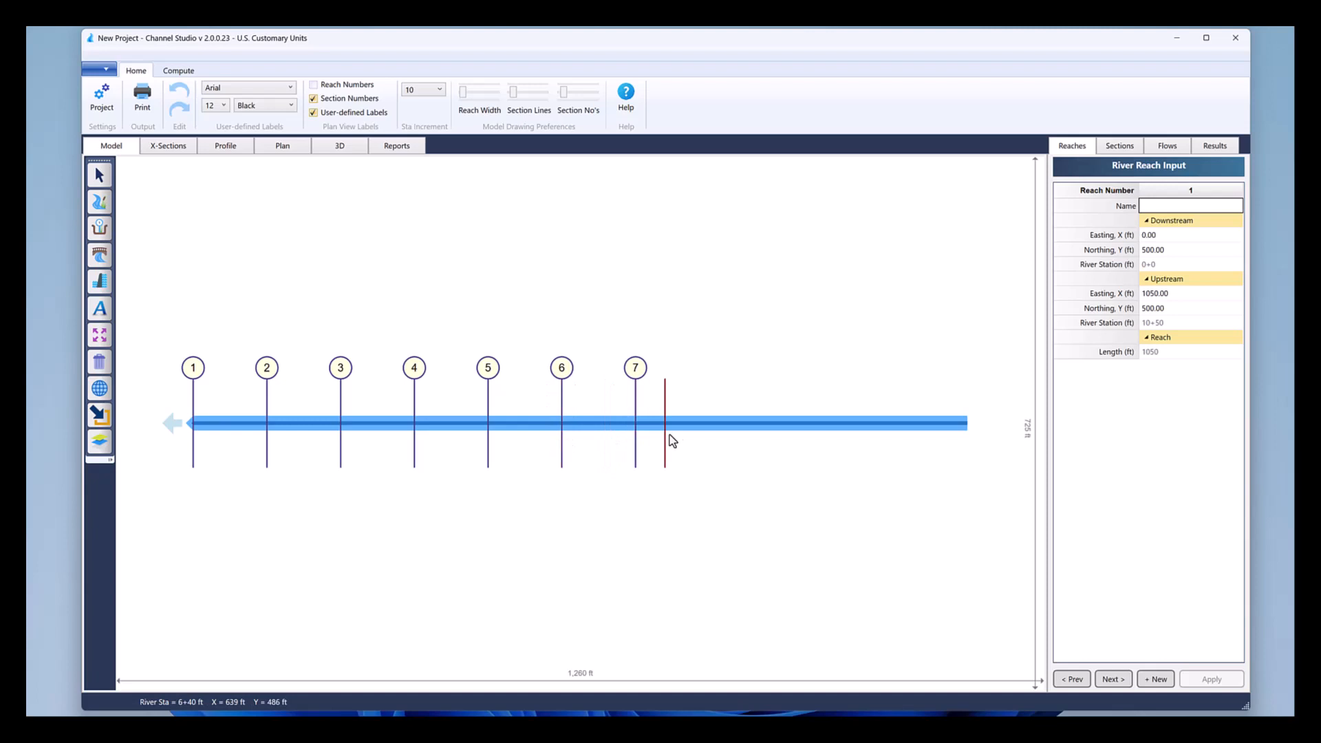
pyautogui.click(709, 441)
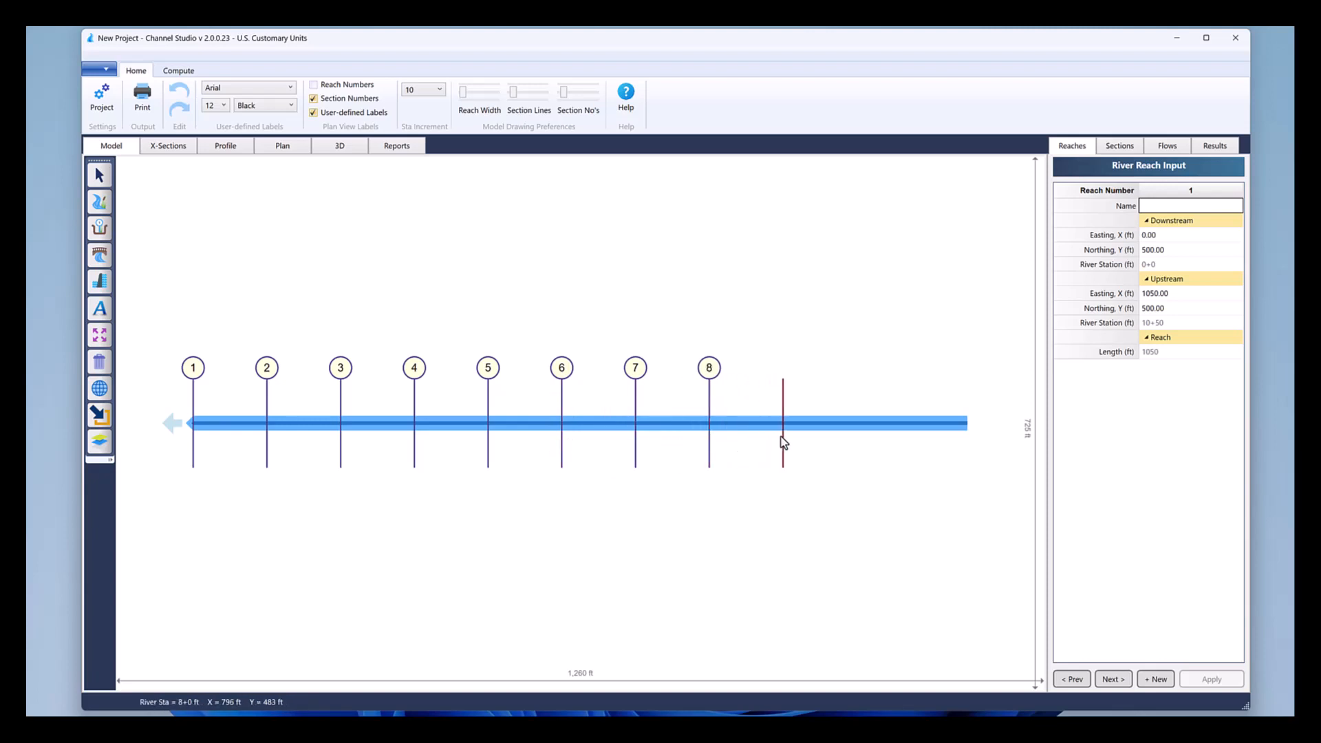
pyautogui.click(783, 442)
pyautogui.click(857, 441)
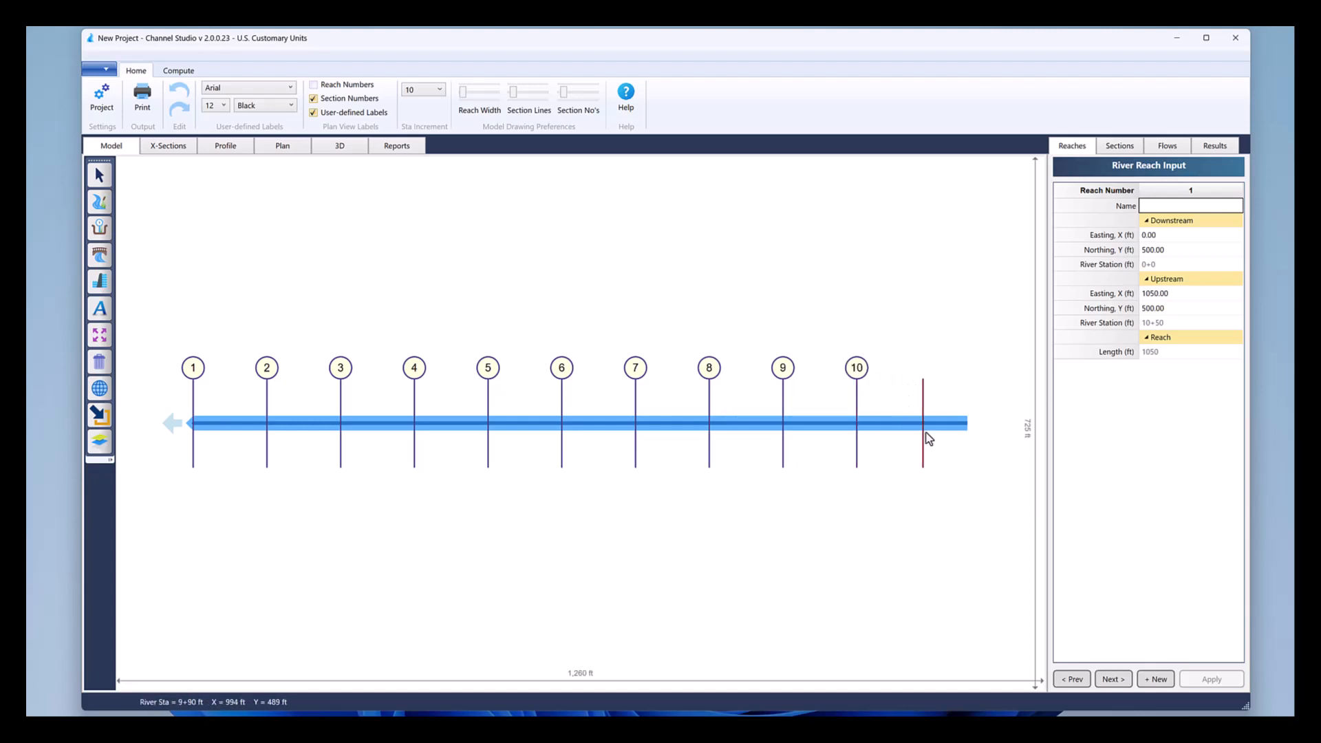
pyautogui.click(929, 438)
pyautogui.click(105, 174)
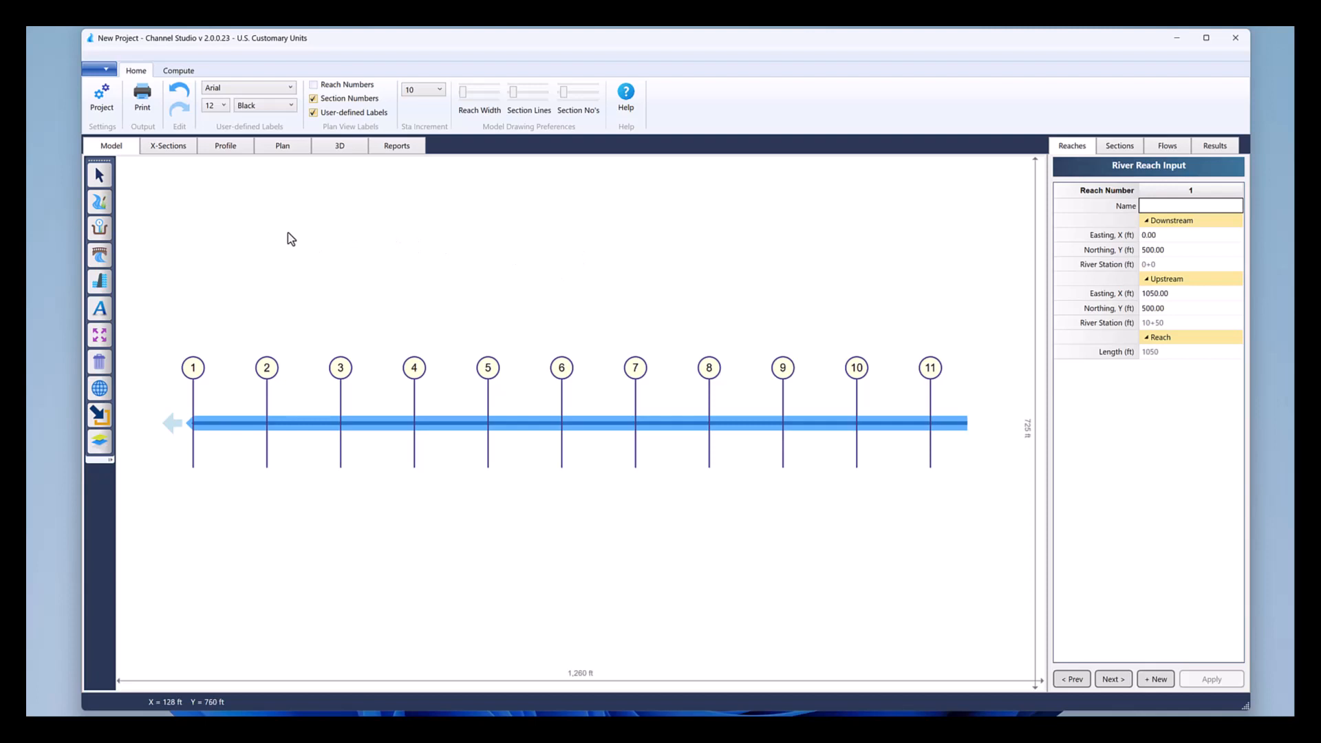
pyautogui.click(100, 335)
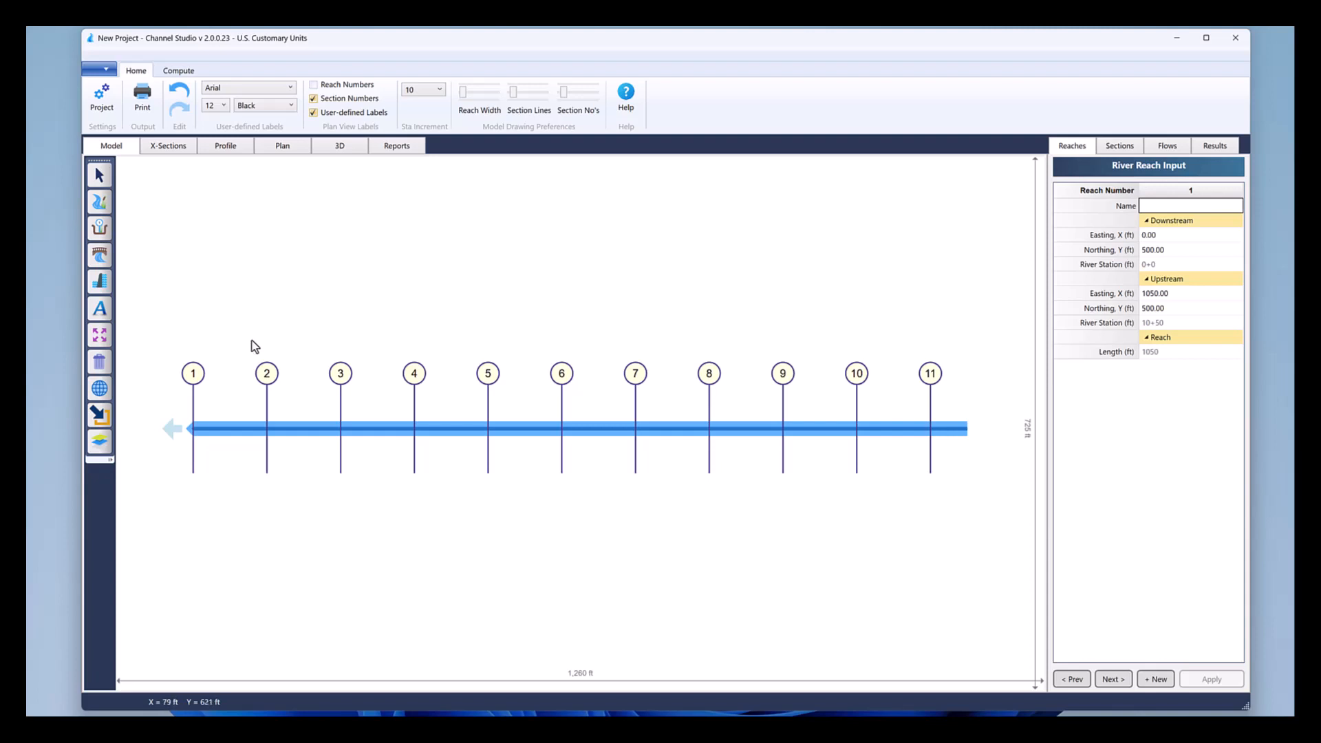
# Step: Change the section type of cross section 1 at Sta 0+00 to User-defined
pyautogui.click(172, 146)
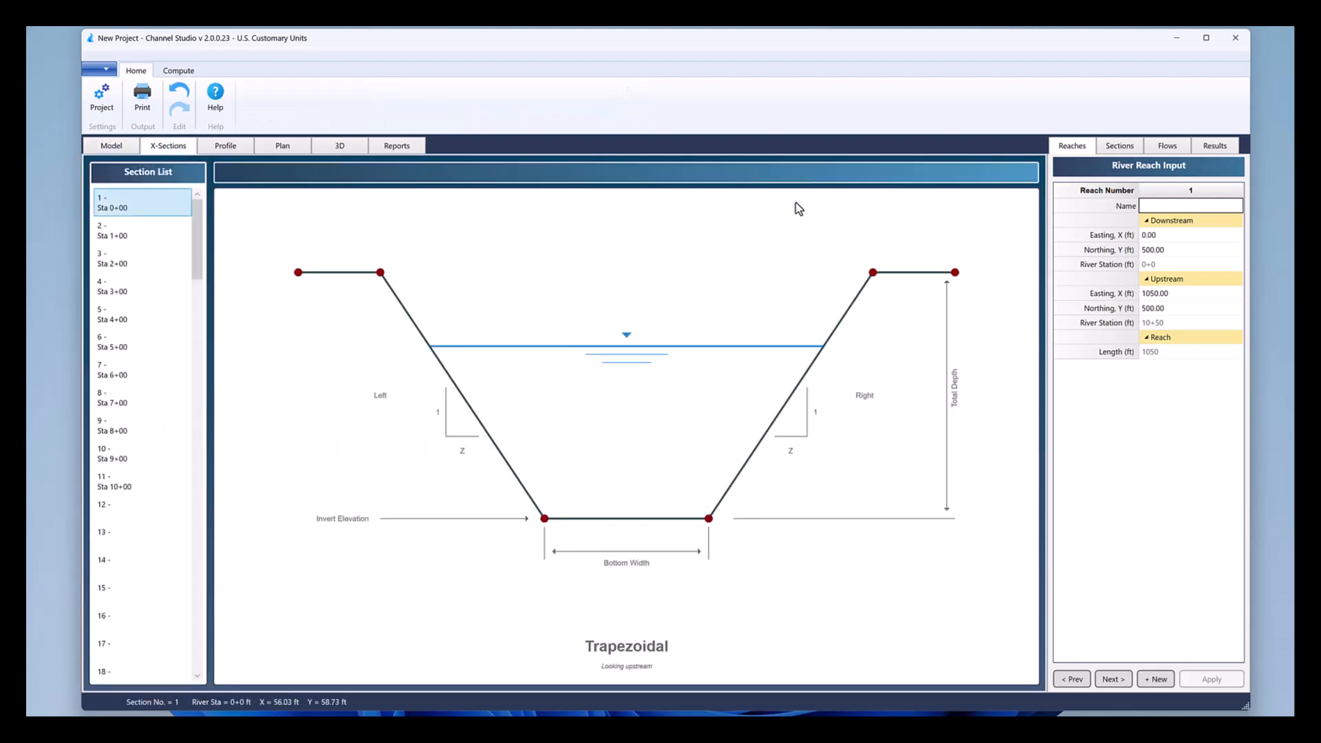
pyautogui.click(1125, 152)
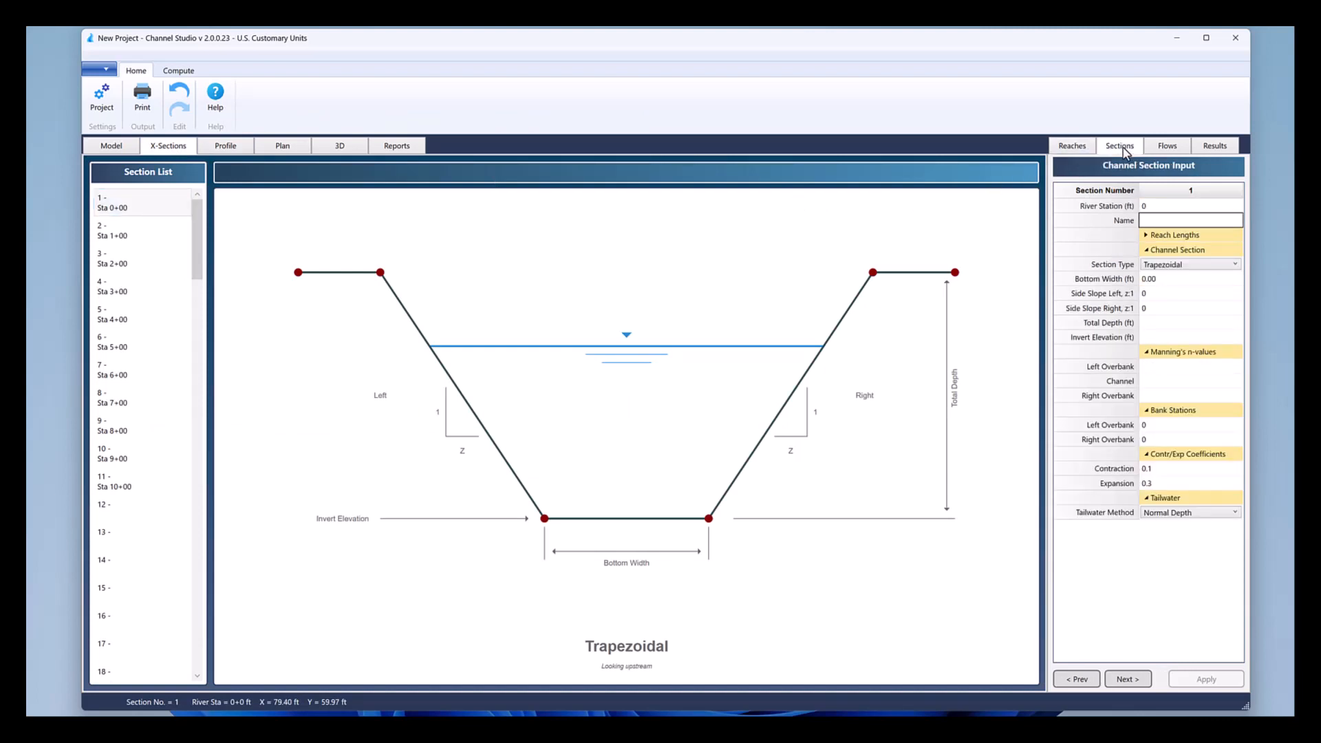
pyautogui.click(130, 205)
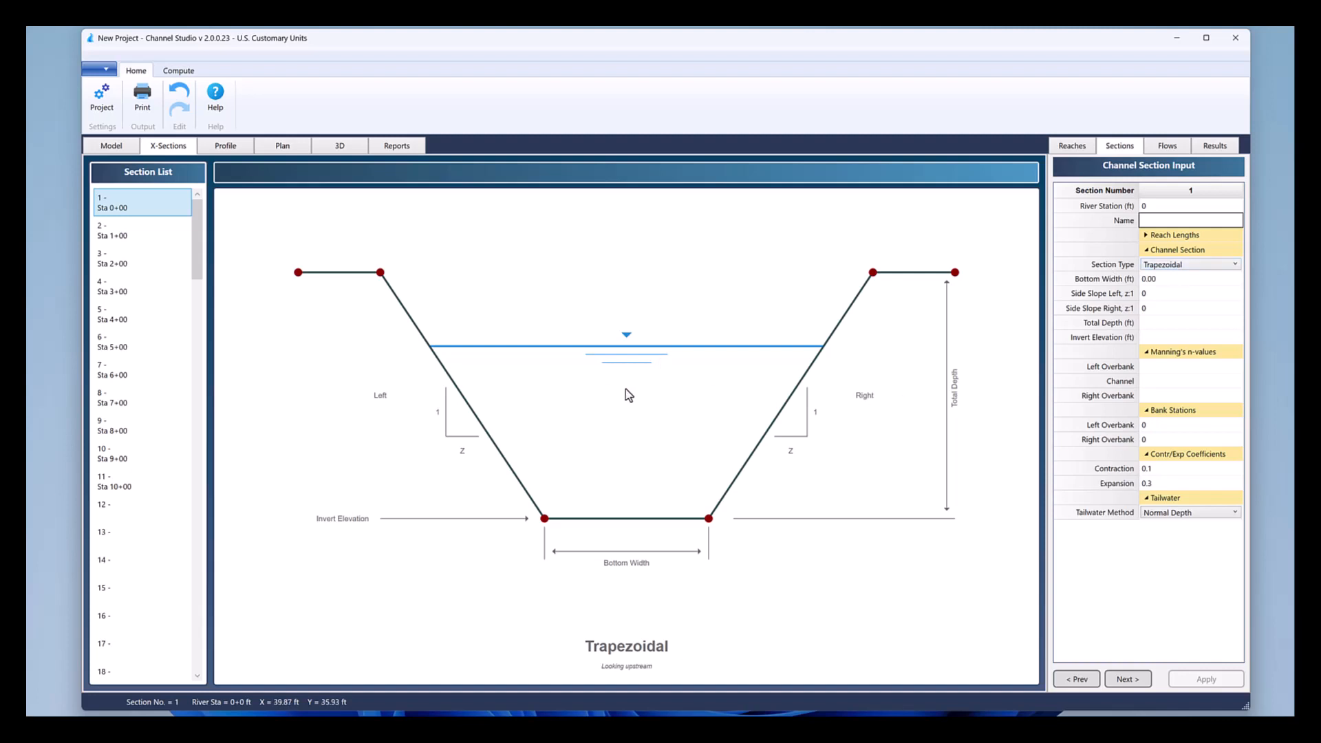
pyautogui.click(1187, 266)
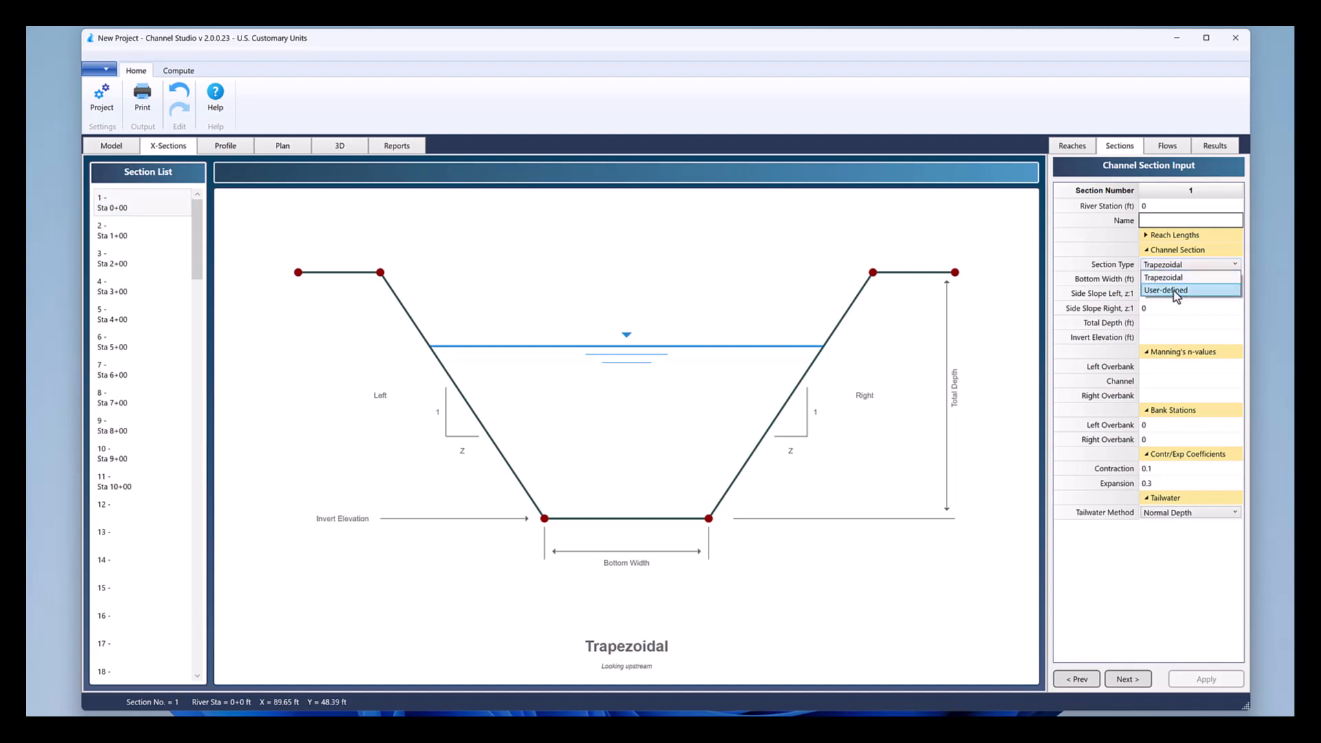
pyautogui.click(1177, 290)
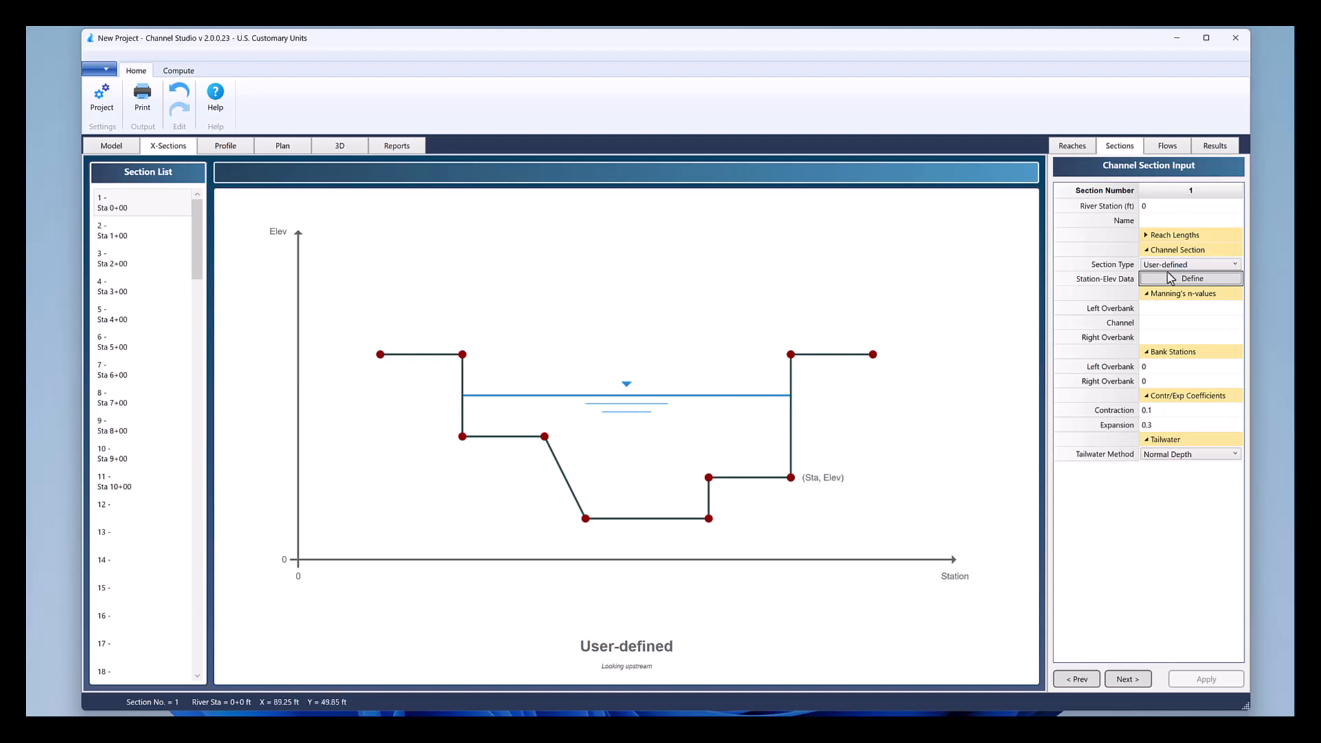
# Step: Define section 1's station-elevation data by pasting the nine copied points, from station 0 to 110 ft, and accept them
pyautogui.click(1197, 282)
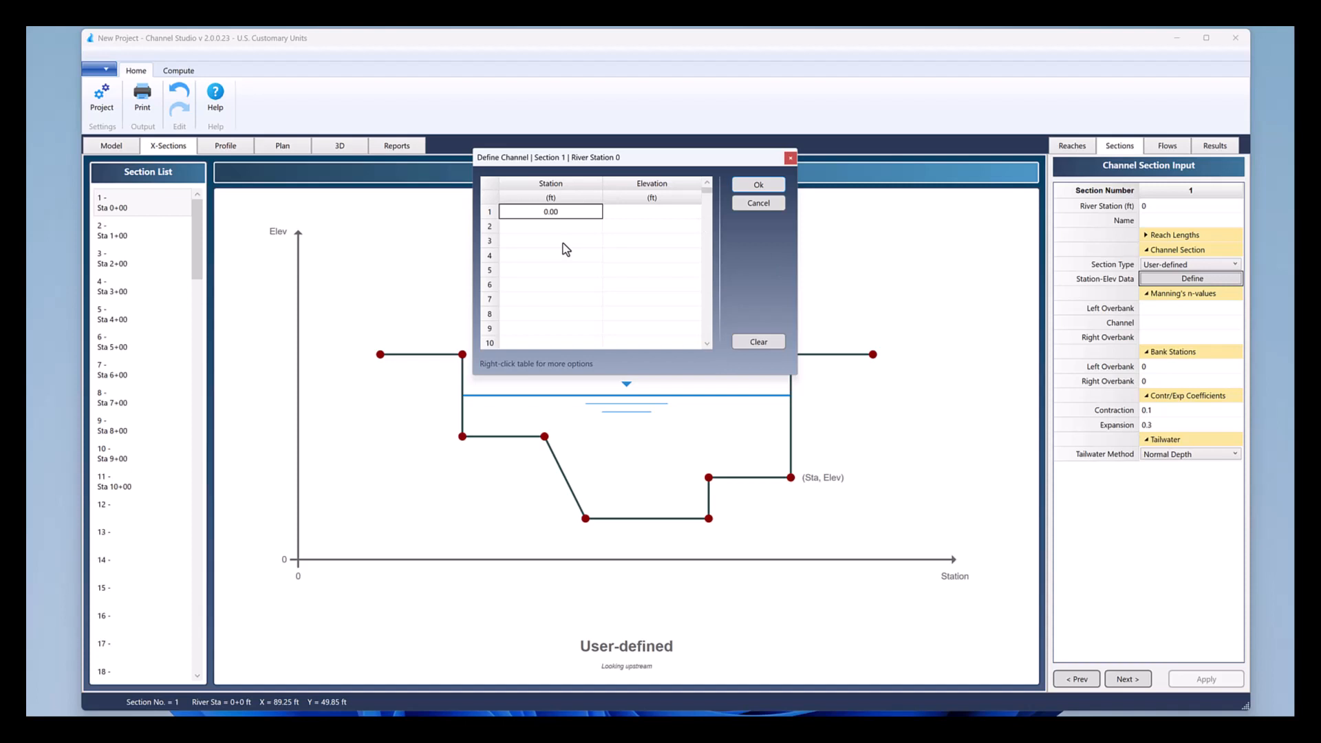
pyautogui.rightClick(536, 217)
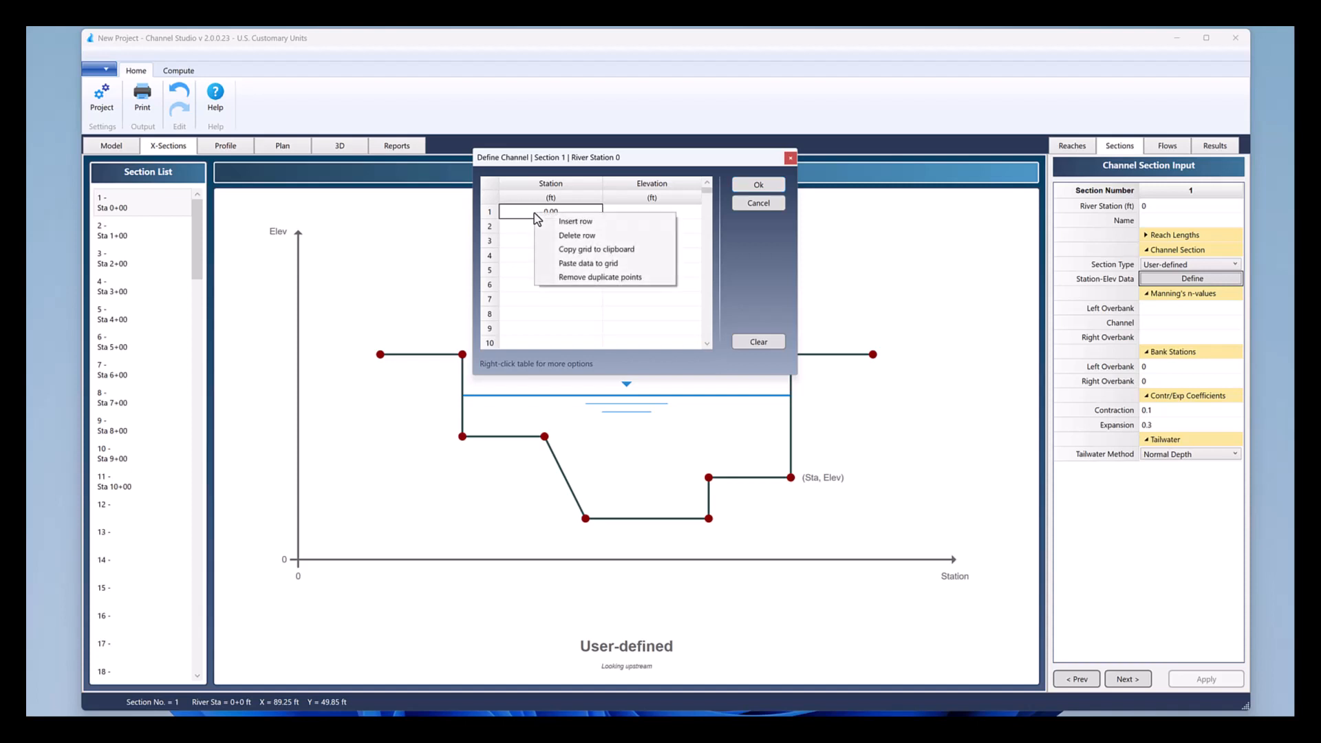
pyautogui.click(591, 264)
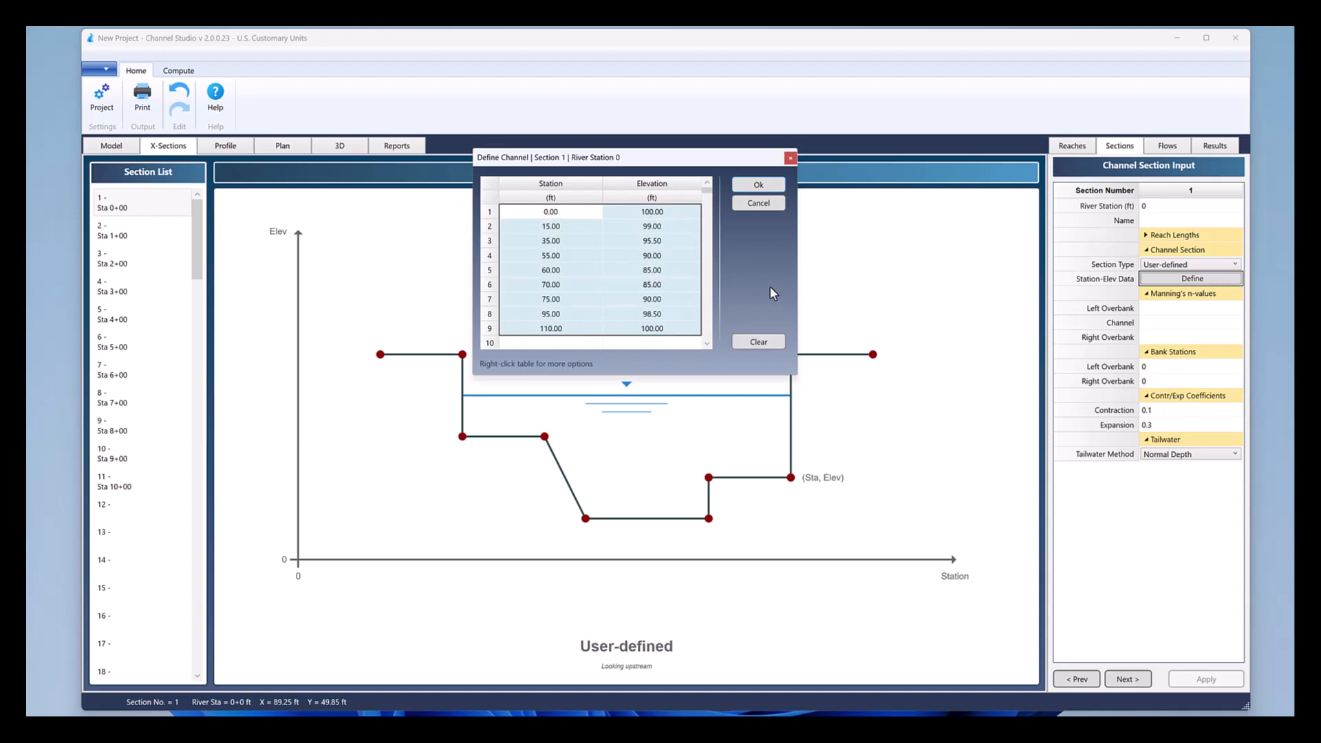
pyautogui.click(758, 185)
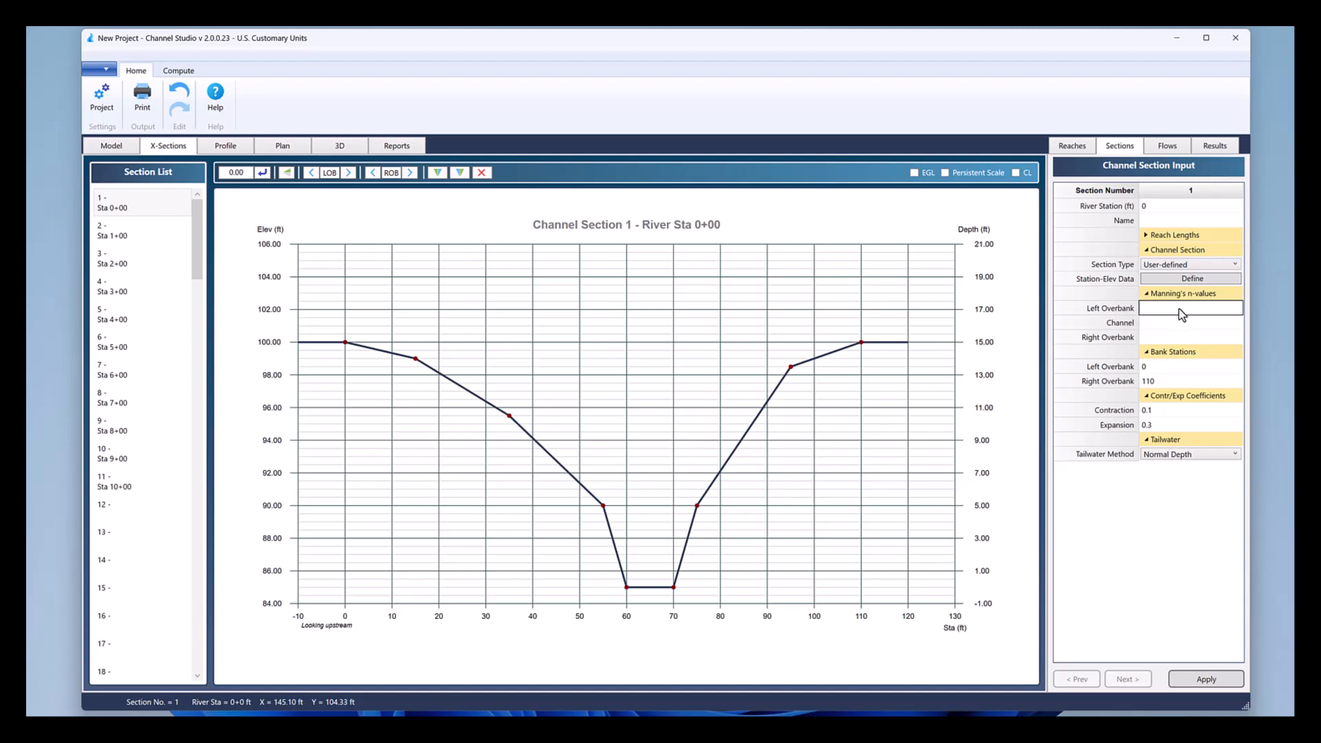
# Step: Set section 1's Manning's n-values to 0.05 for both overbanks and 0.03 for the channel
pyautogui.write('0.05')
pyautogui.press('Tab')
pyautogui.write('0.03')
pyautogui.press('Tab')
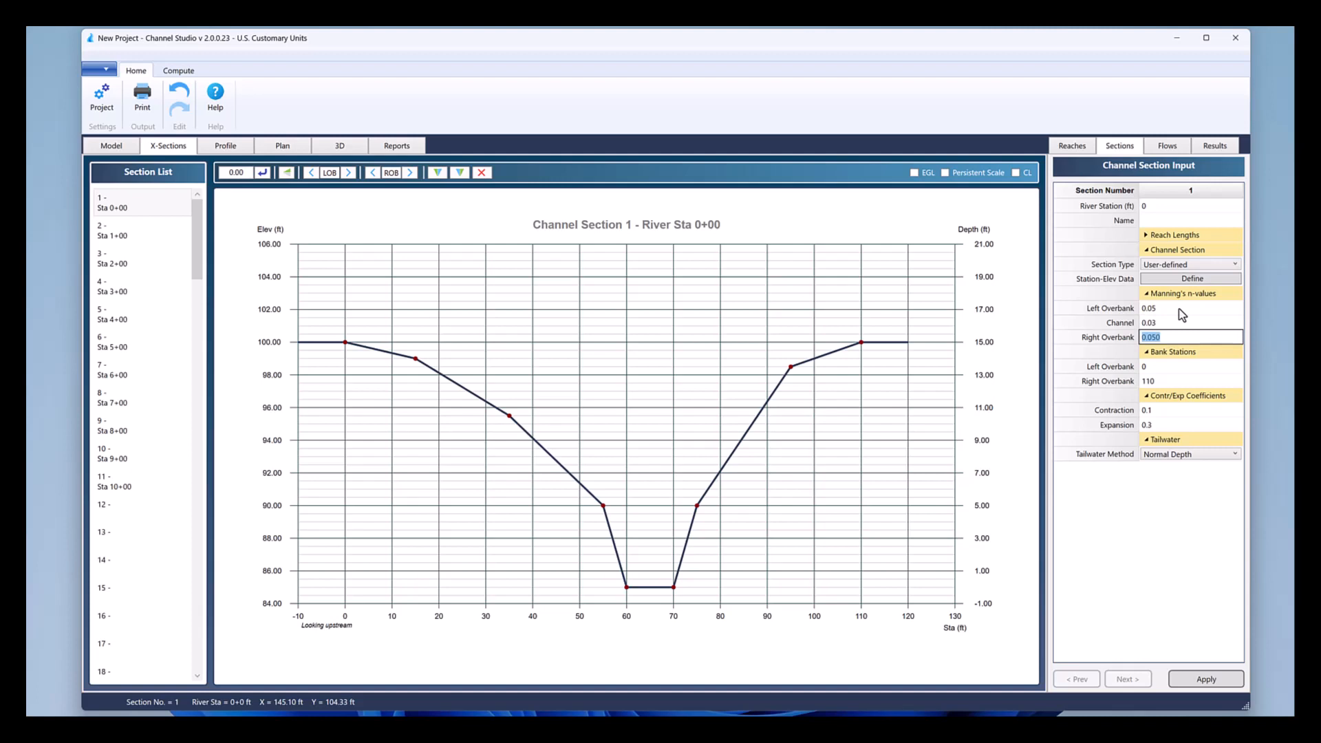
pyautogui.press('Tab')
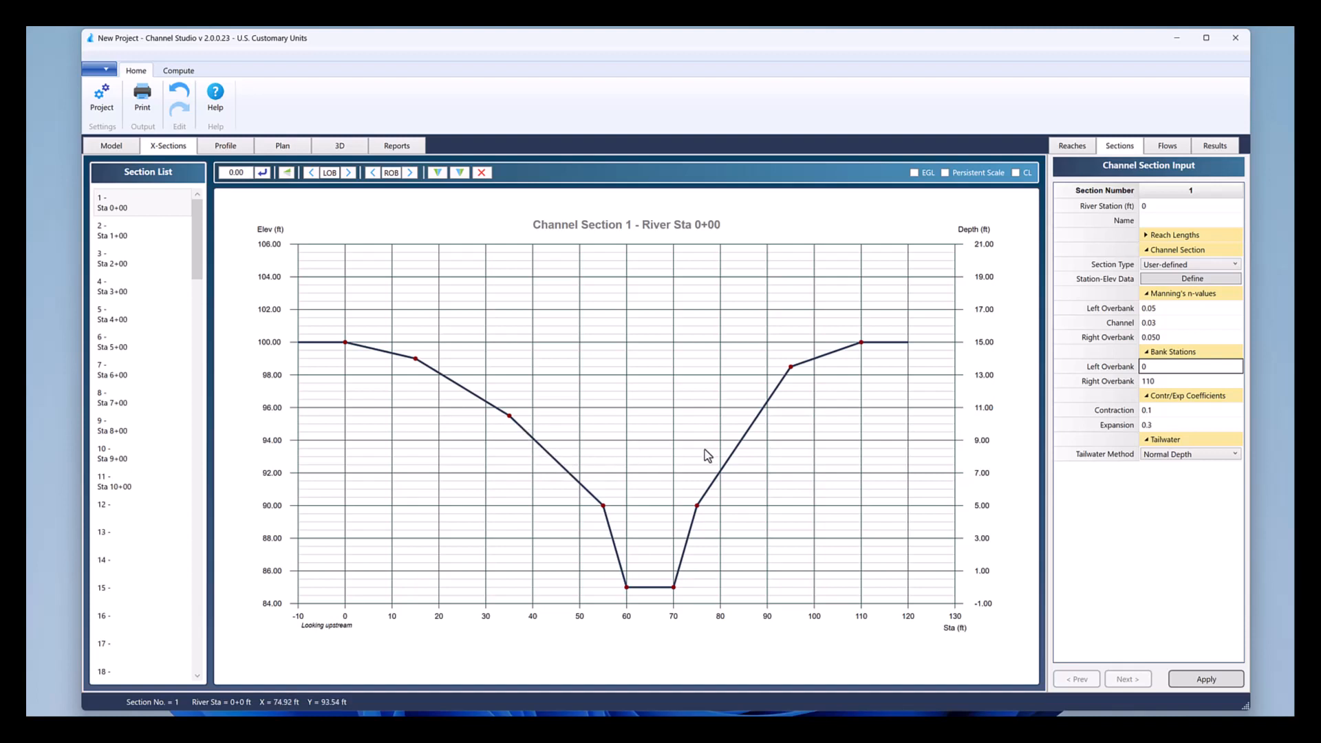
# Step: Set section 1's bank stations to 55 for the left overbank and 75 for the right overbank
pyautogui.click(1169, 370)
pyautogui.write('55')
pyautogui.press('Tab')
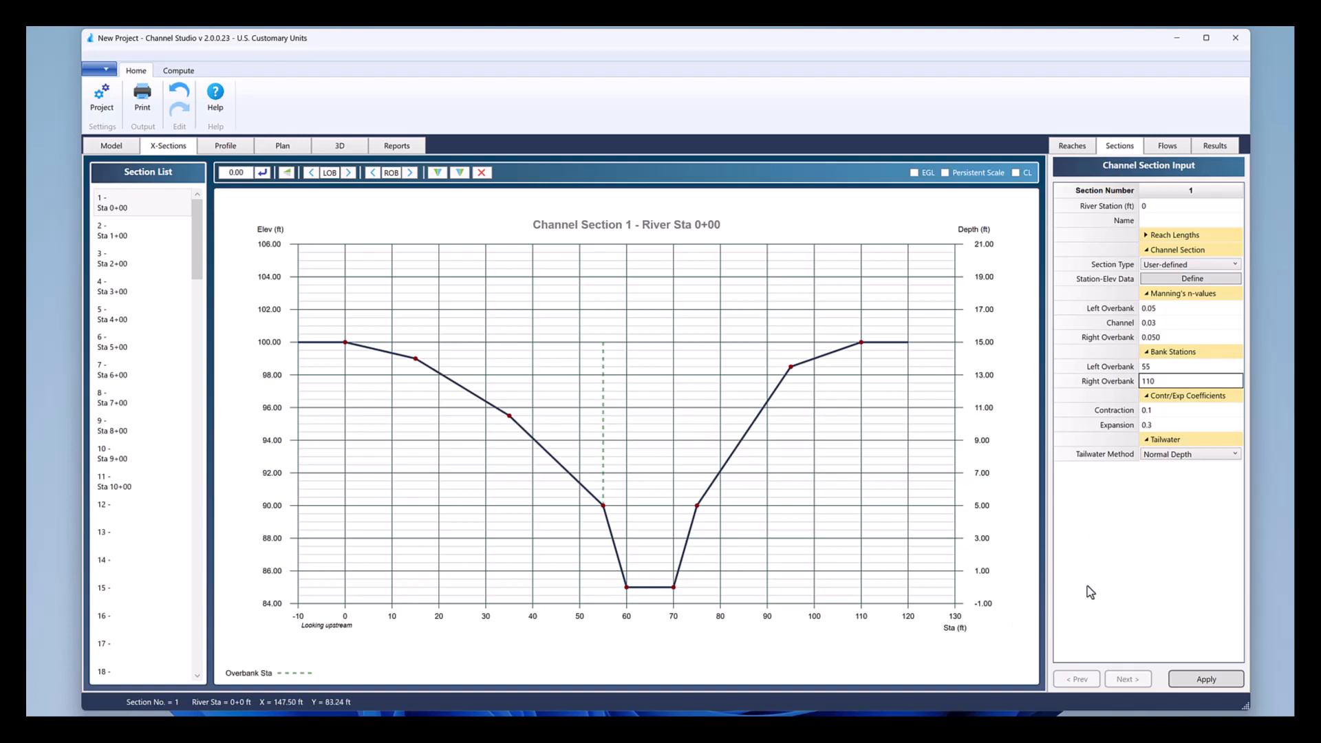
pyautogui.write('75')
pyautogui.press('Tab')
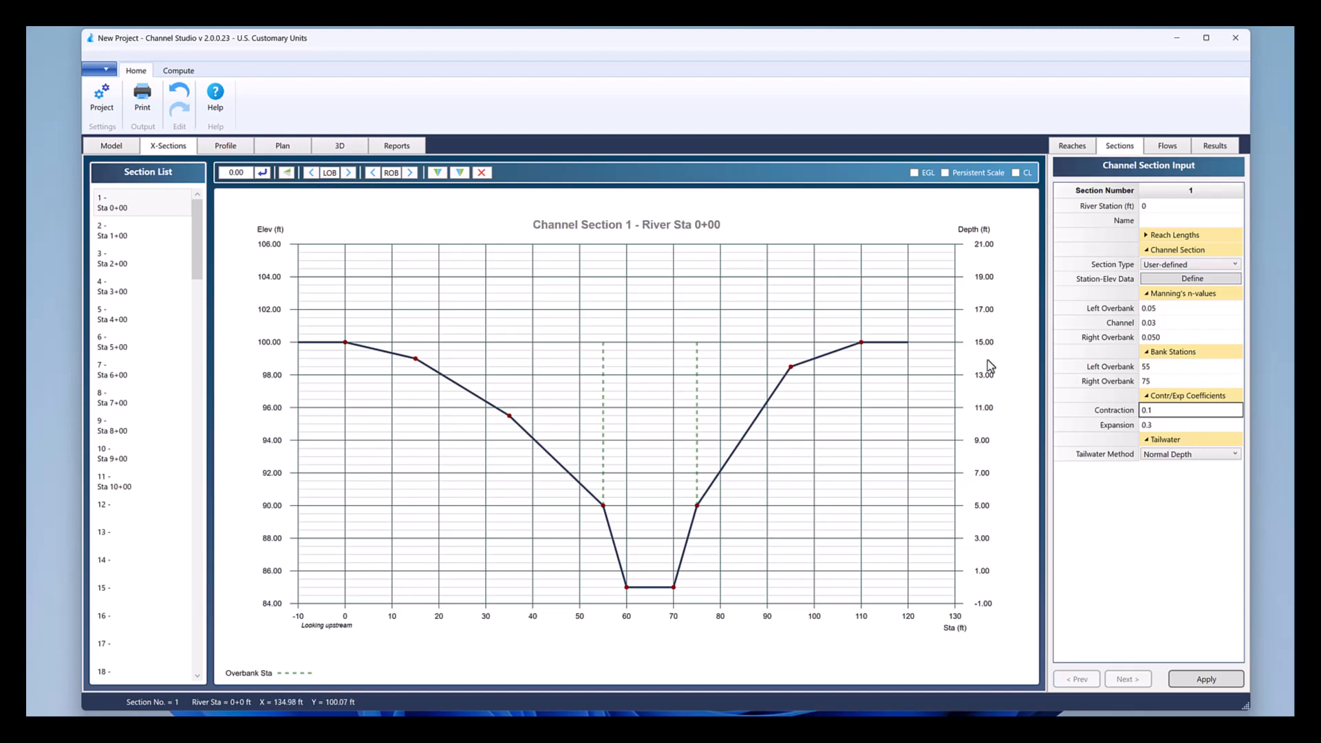
# Step: Set section 1's tailwater method to Known Elevation with 90, 91 and 98 ft for profiles 1 to 3, and apply the section input
pyautogui.click(1189, 455)
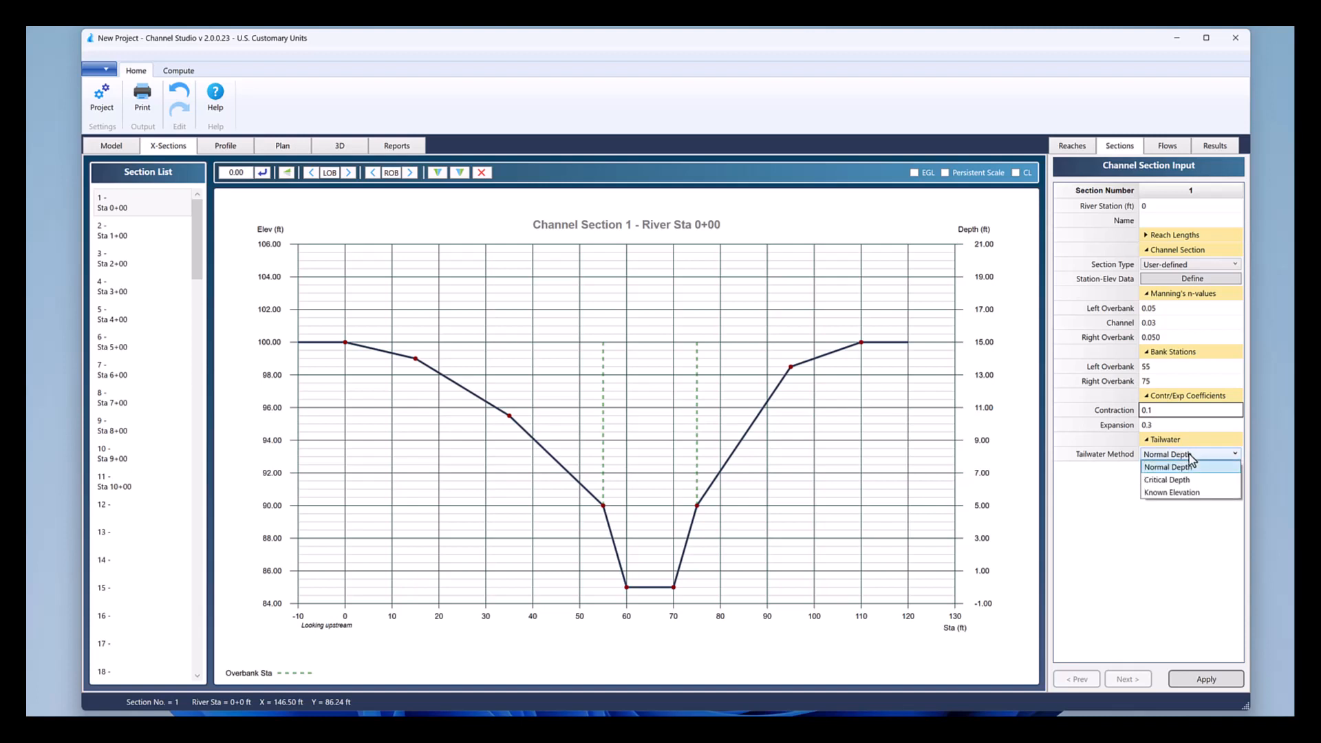
pyautogui.click(1190, 494)
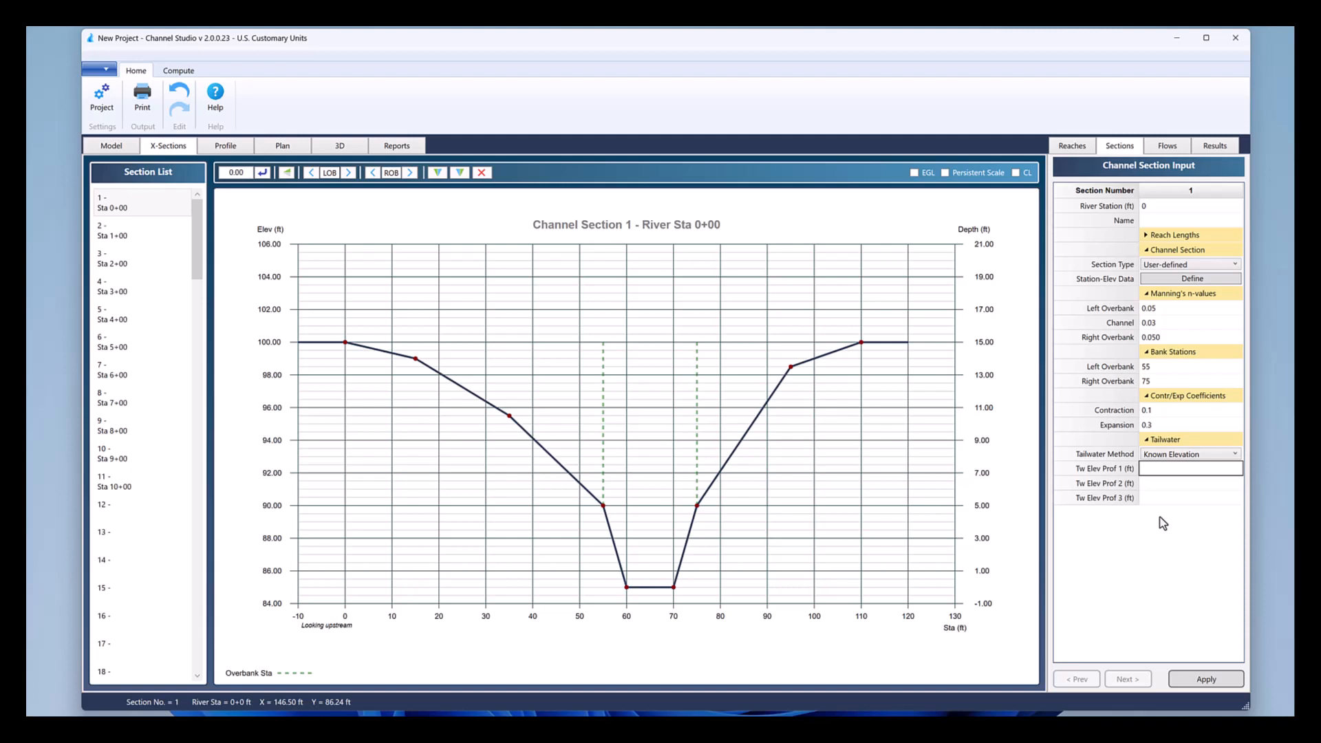
pyautogui.write('90')
pyautogui.press('Tab')
pyautogui.write('91')
pyautogui.press('Tab')
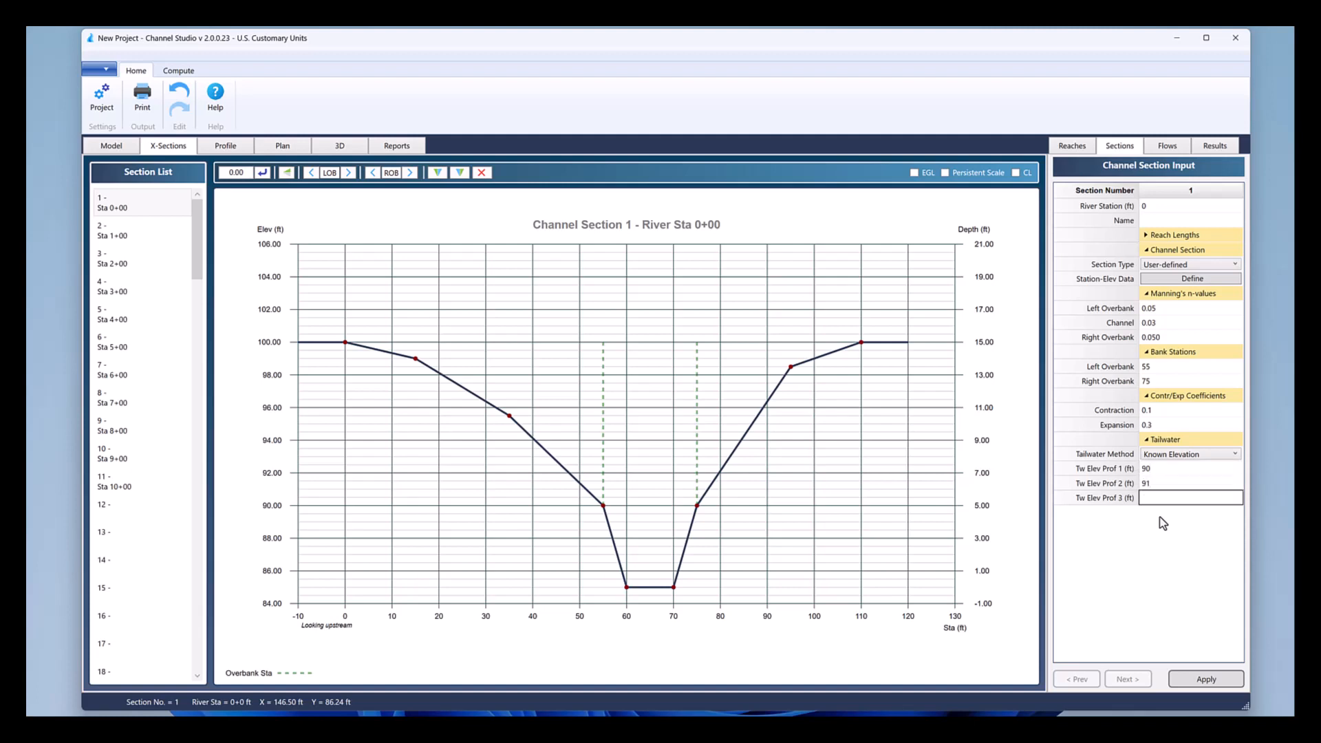
pyautogui.write('98')
pyautogui.click(1198, 682)
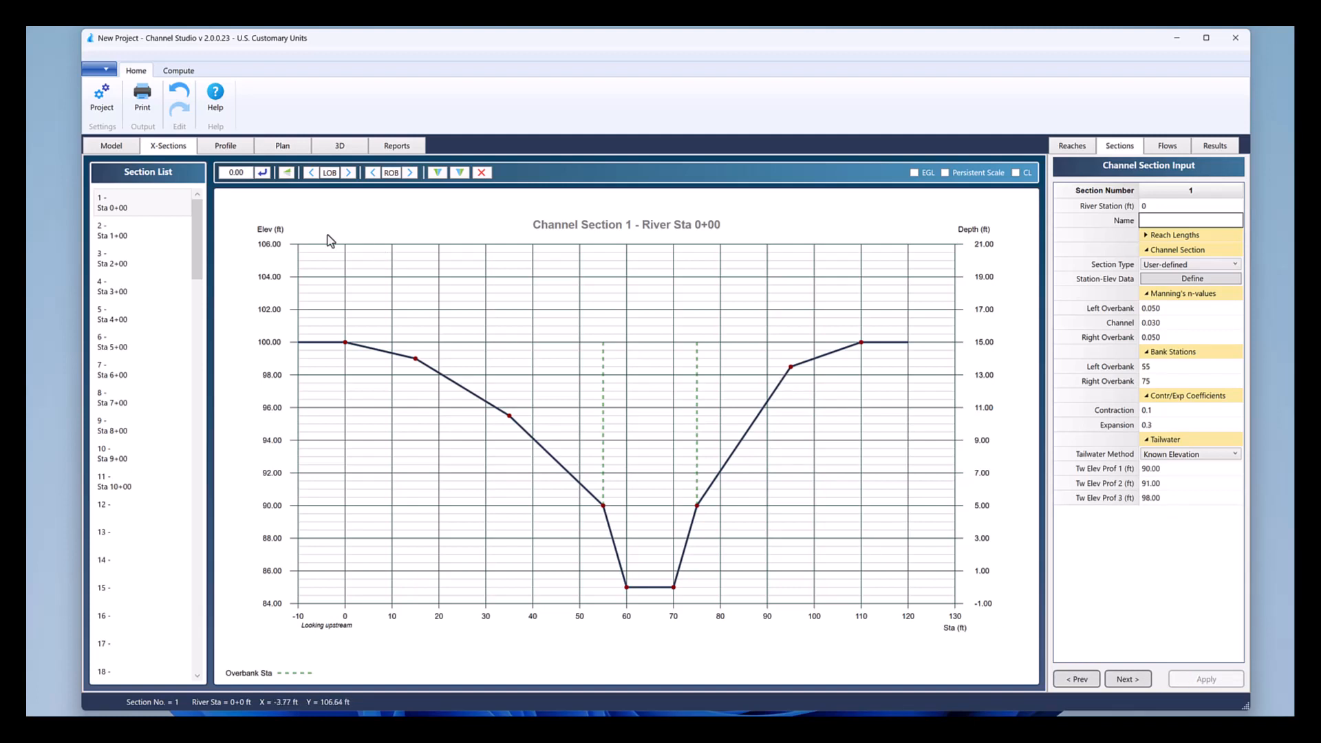
# Step: Compare section 2's station and reach lengths with its position along the reach in the model layout
pyautogui.click(131, 238)
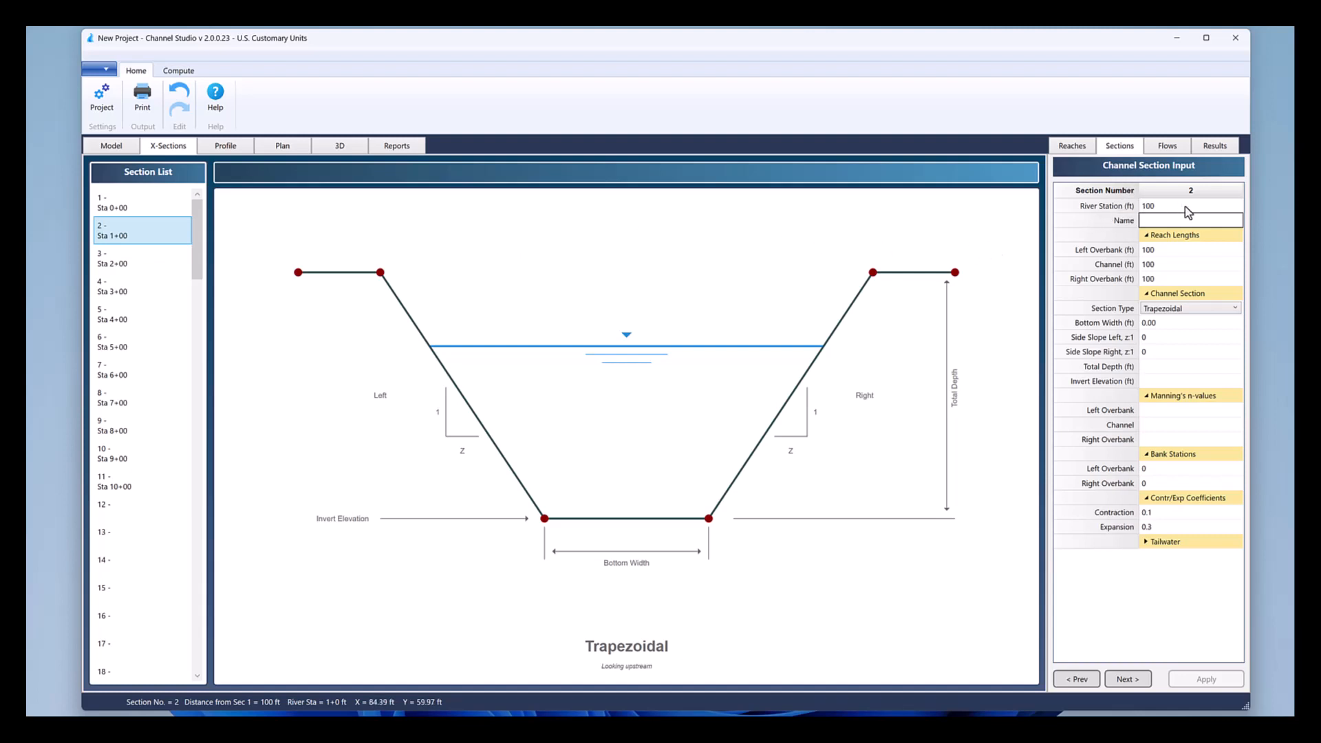
pyautogui.click(126, 148)
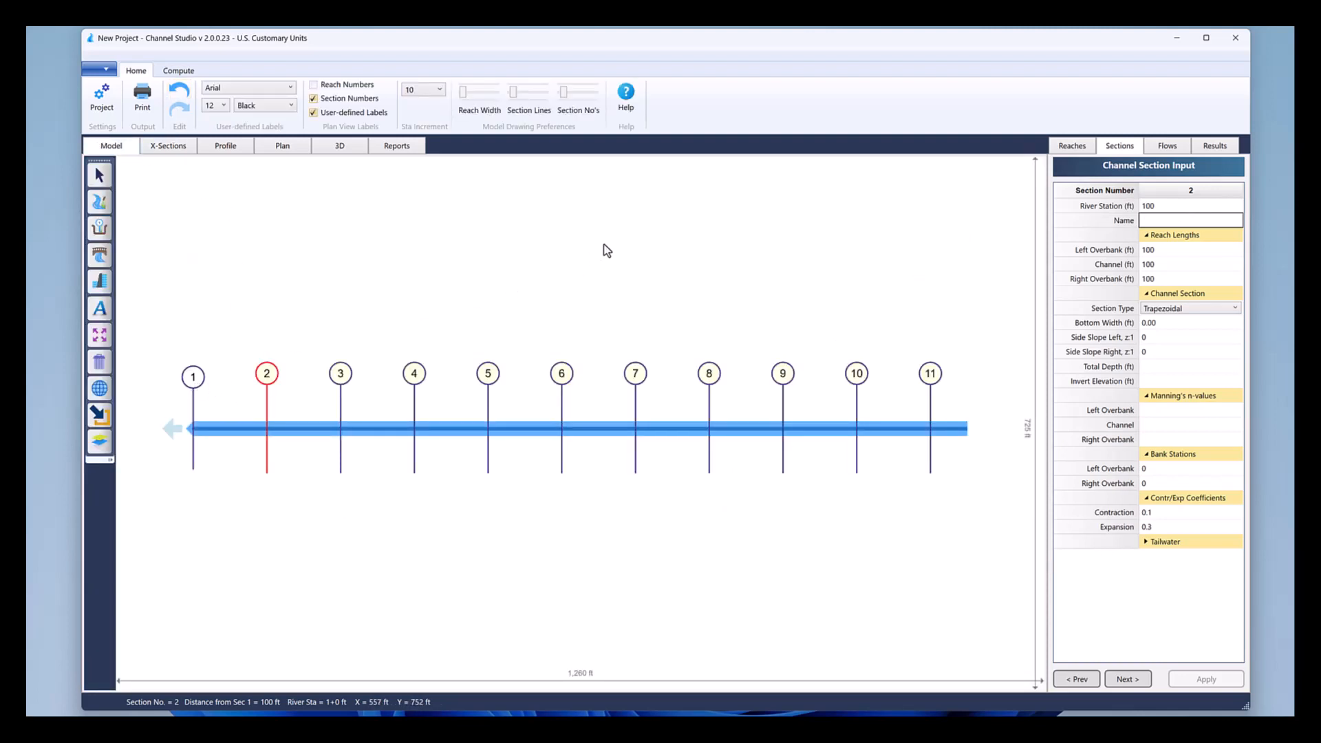
pyautogui.click(173, 147)
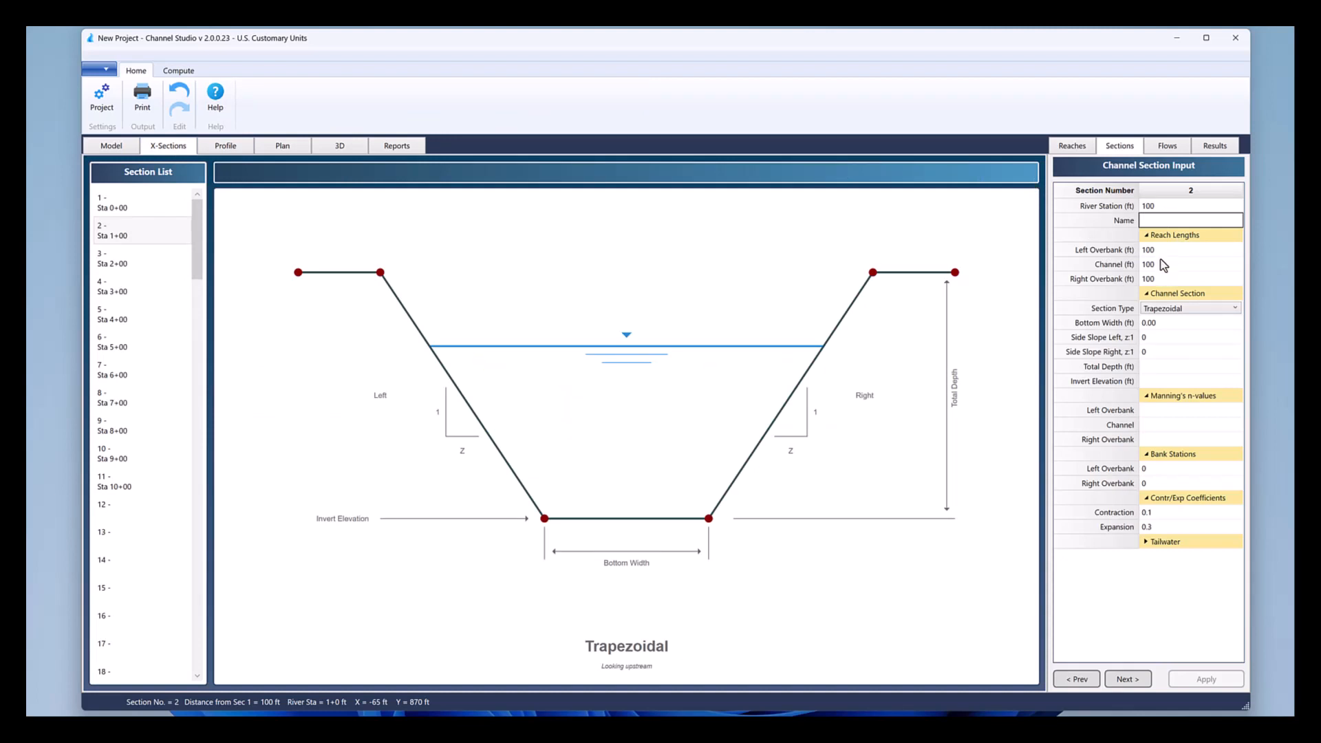
pyautogui.click(130, 145)
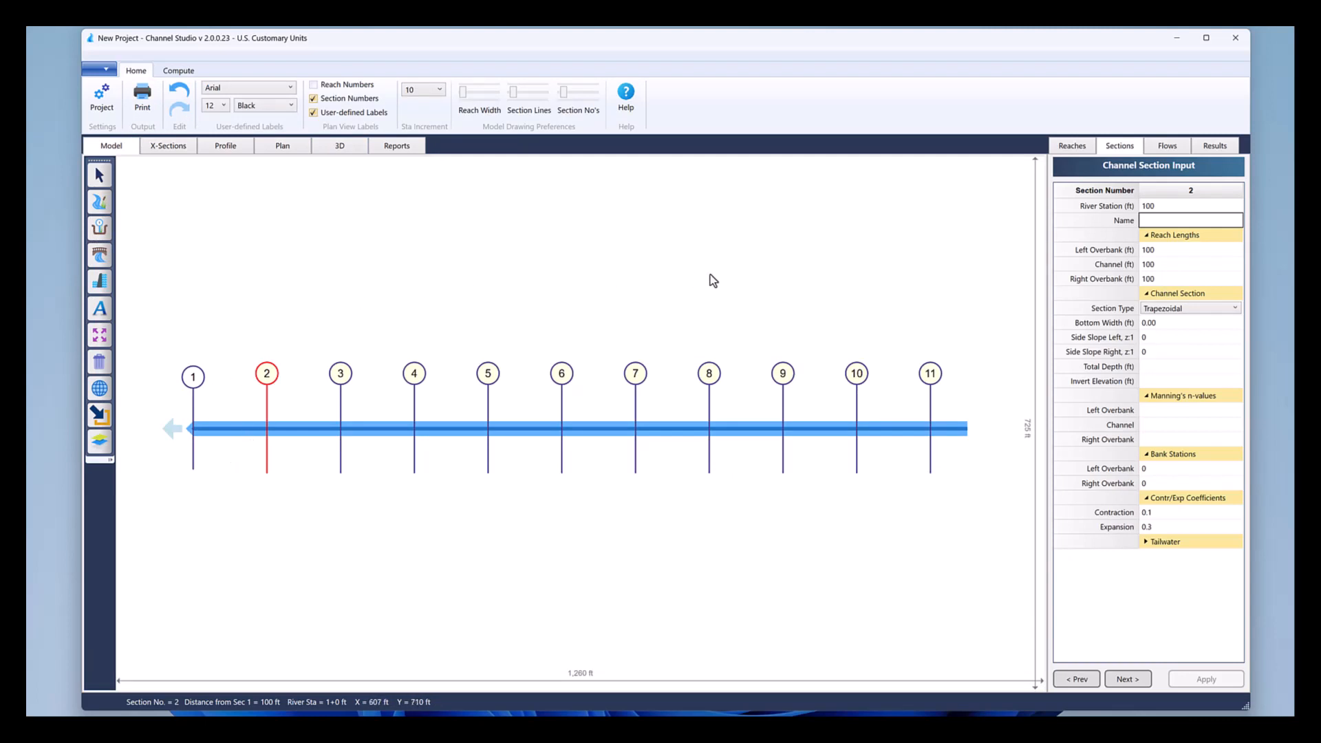
pyautogui.click(171, 151)
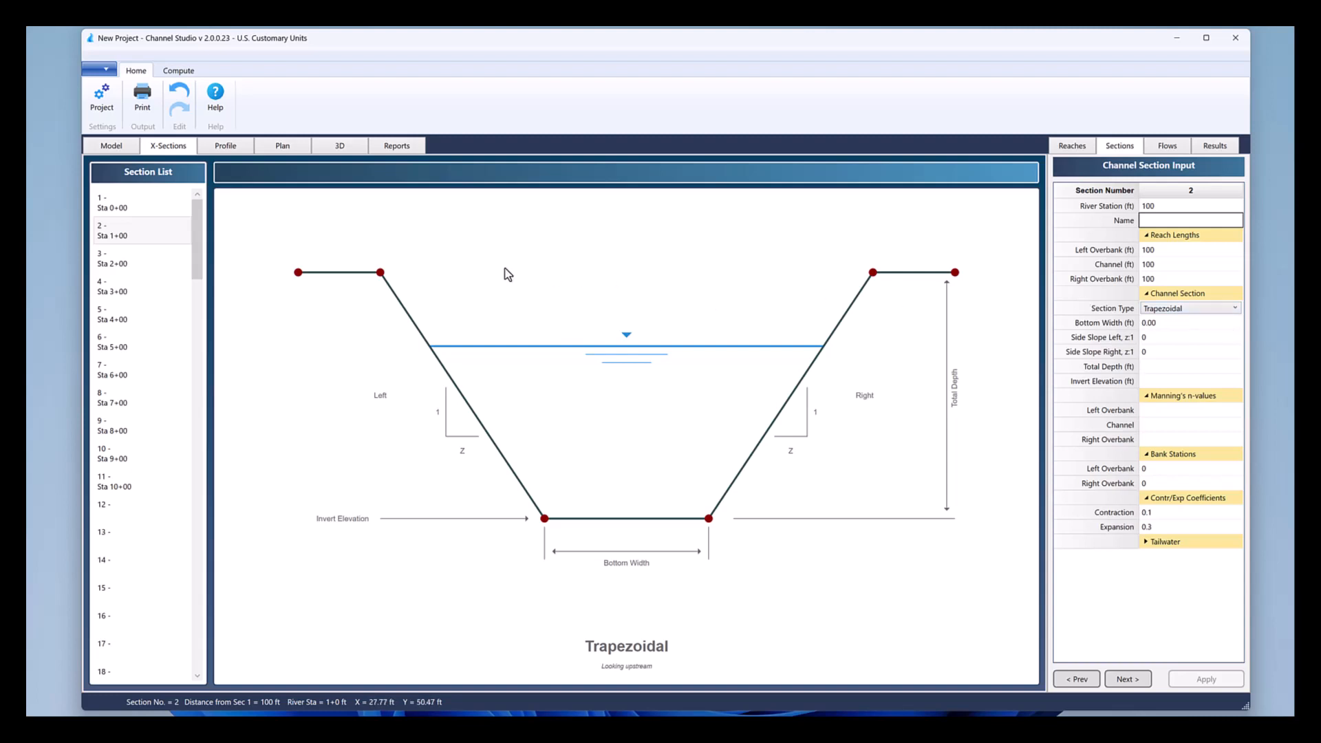
# Step: Copy the previous section's geometry to section 2 at Sta 1+00 and raise its elevations by 0.25 ft
pyautogui.click(135, 231)
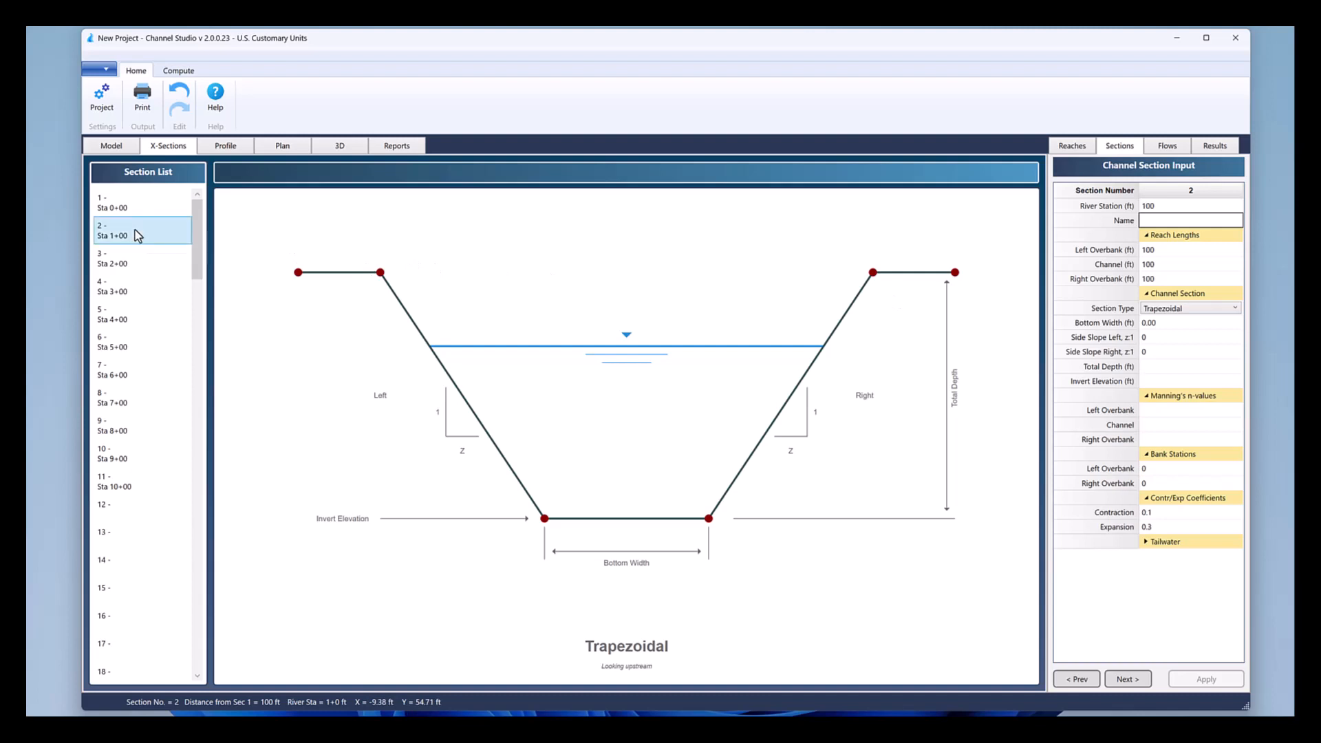
pyautogui.rightClick(135, 230)
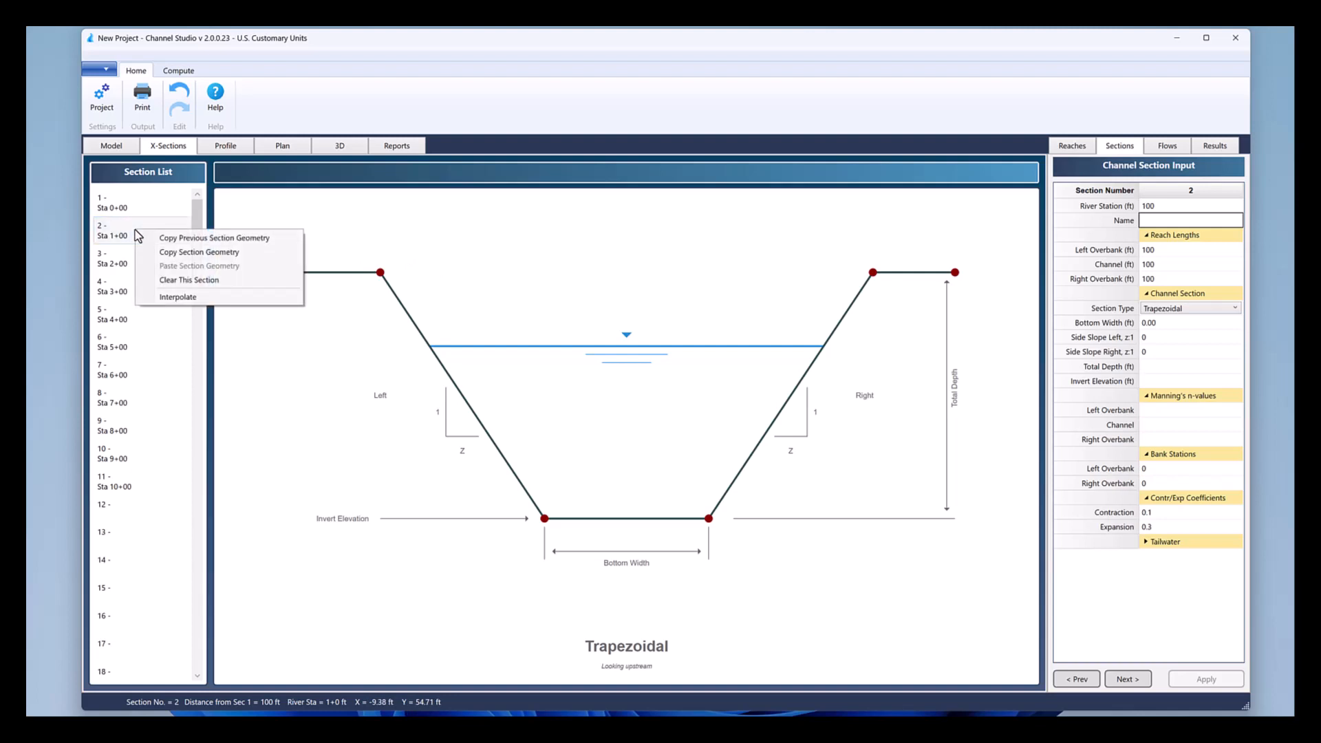
pyautogui.click(170, 239)
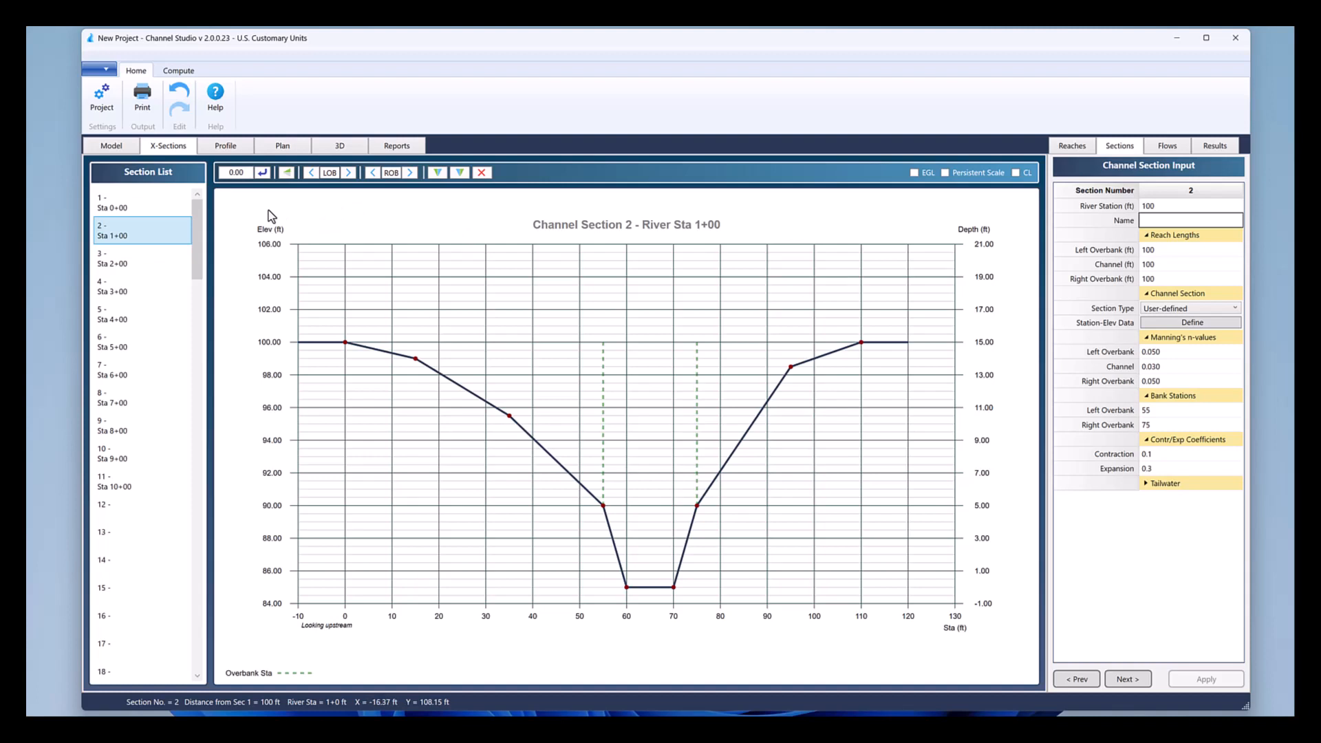
pyautogui.click(241, 172)
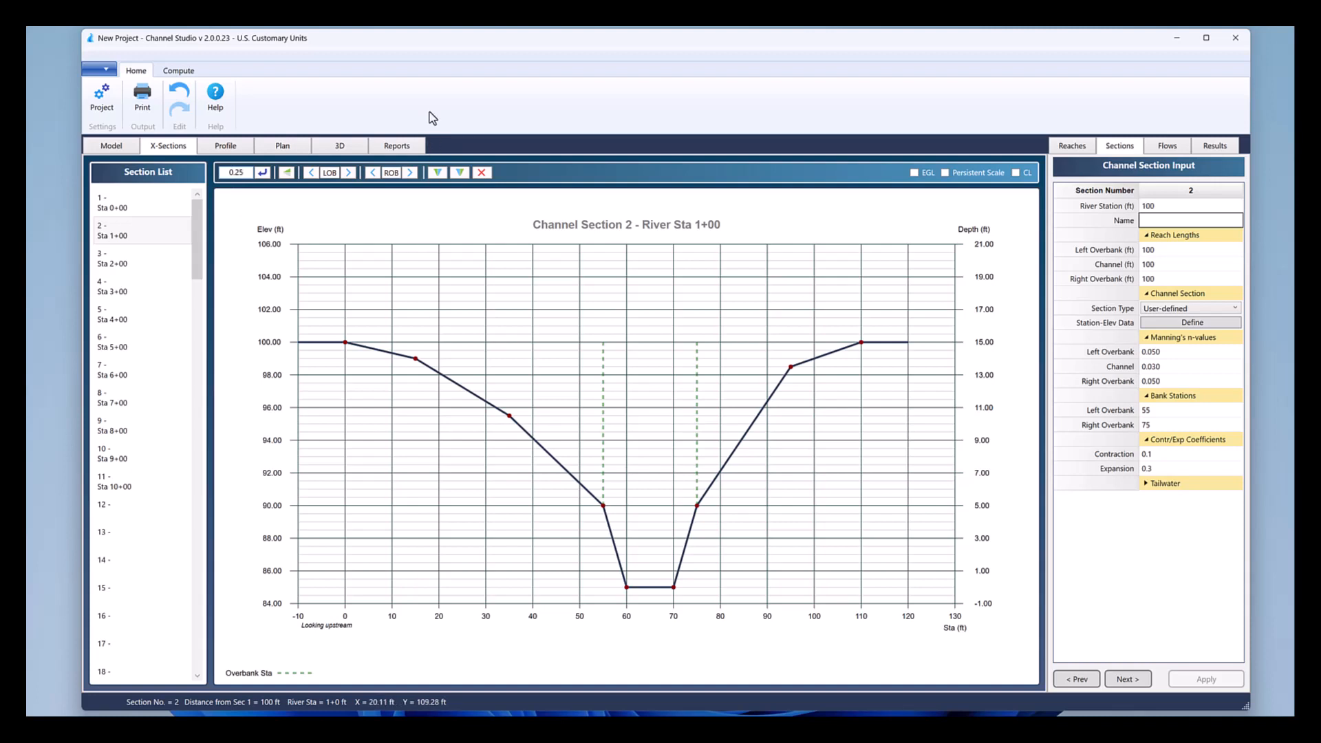
pyautogui.click(265, 175)
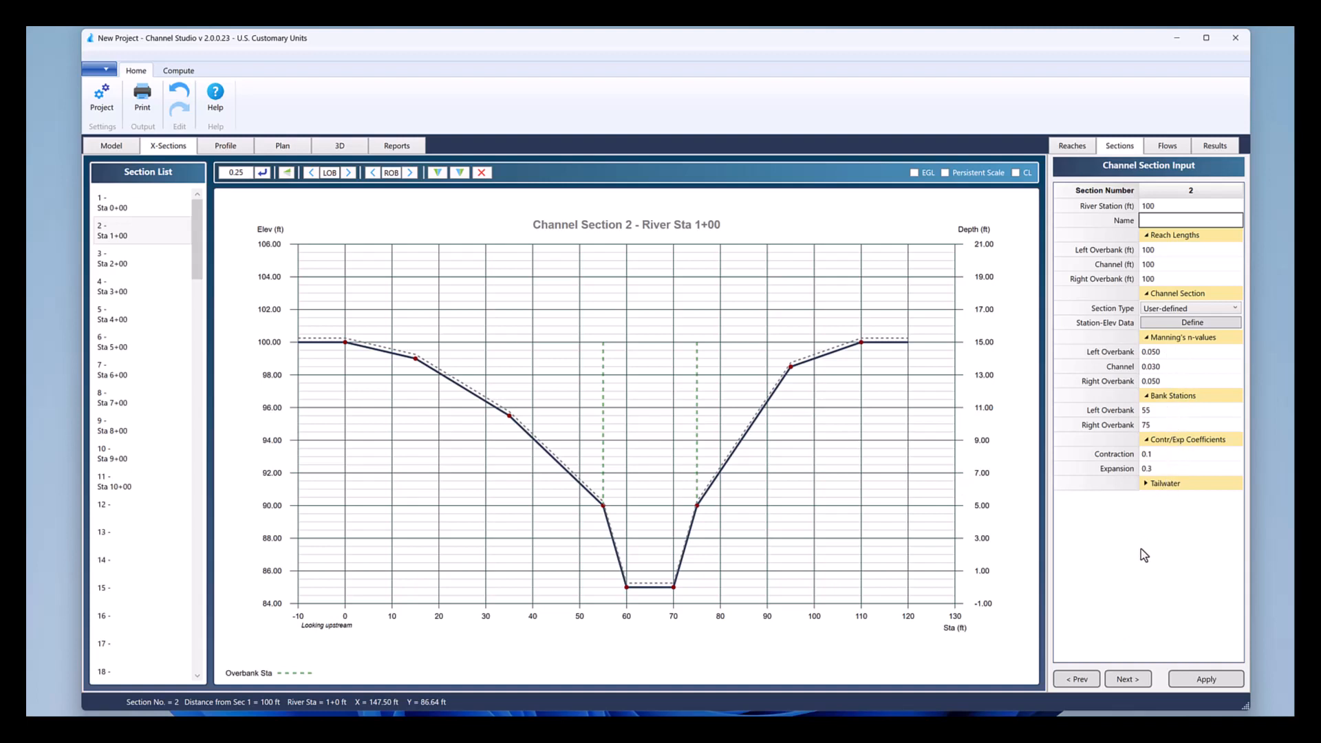
pyautogui.click(1212, 681)
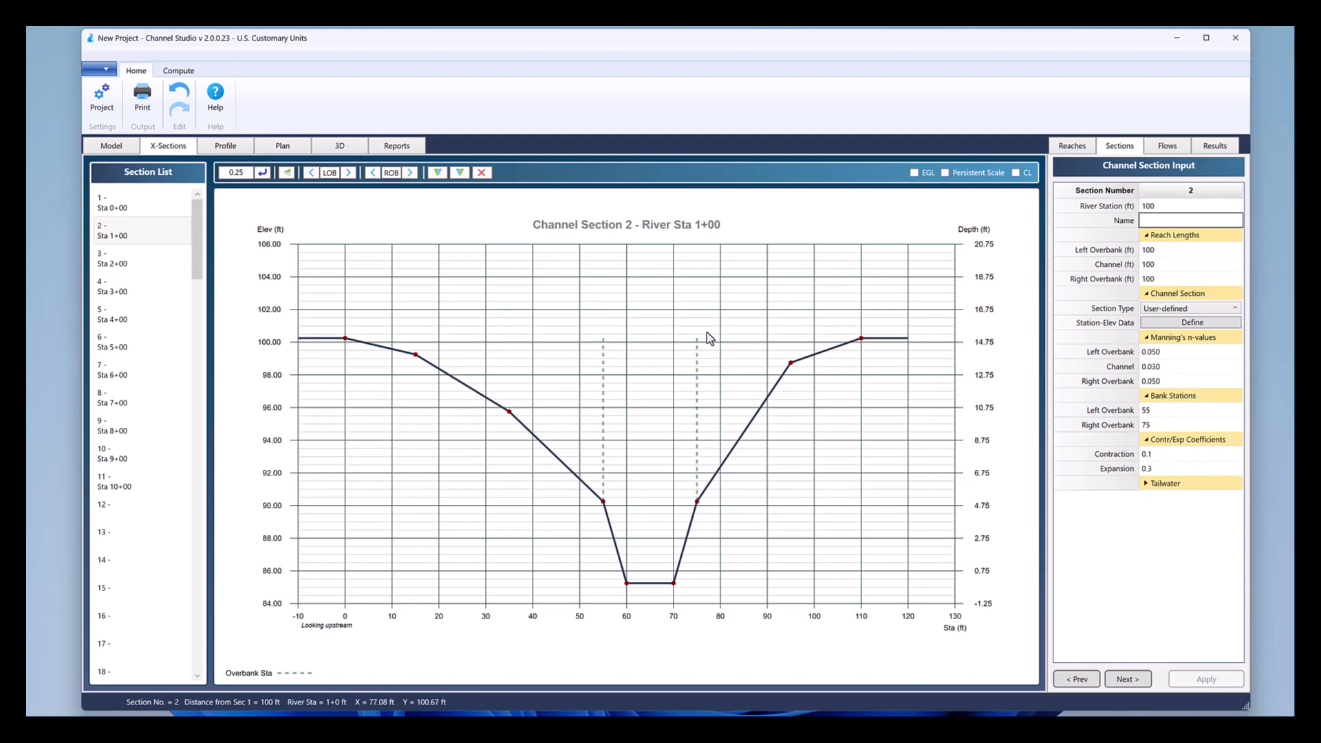
# Step: Copy the previous section's geometry to section 3 at Sta 2+00 and raise its elevations by 0.25 ft
pyautogui.click(138, 263)
pyautogui.rightClick(138, 263)
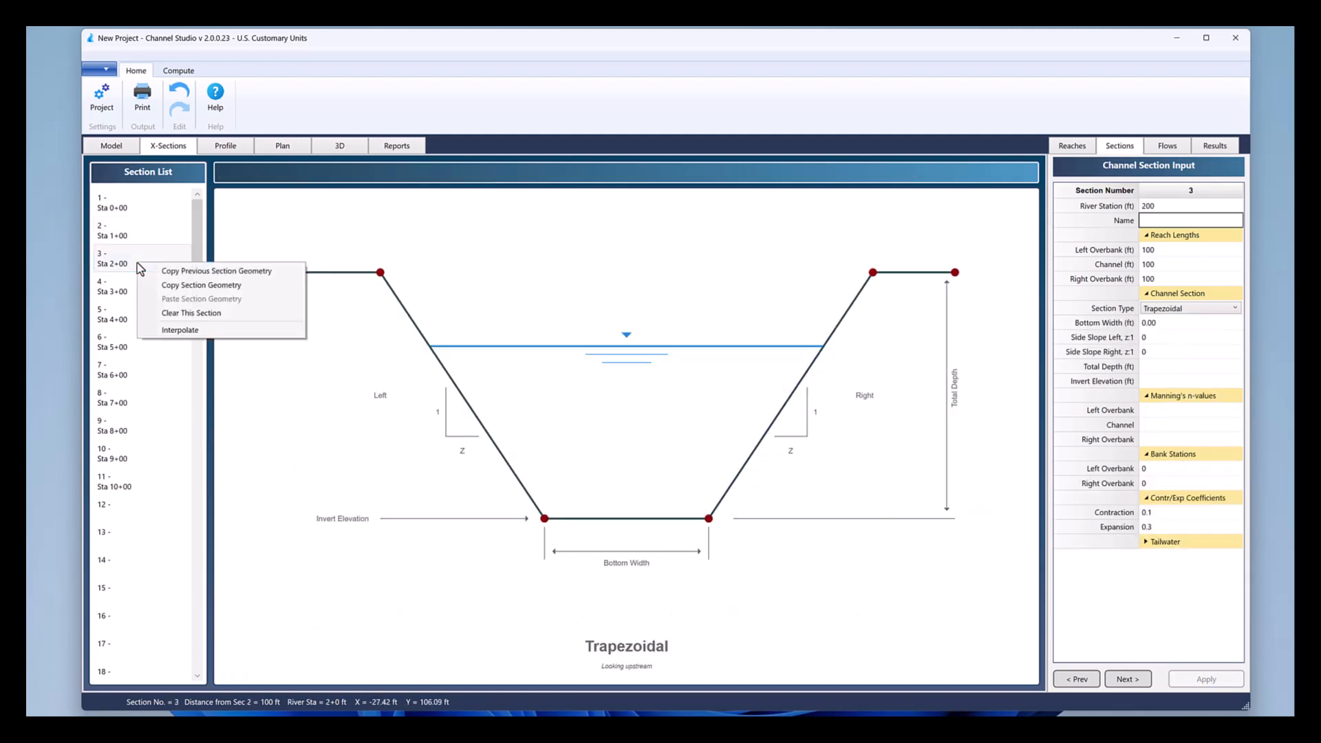
pyautogui.click(187, 273)
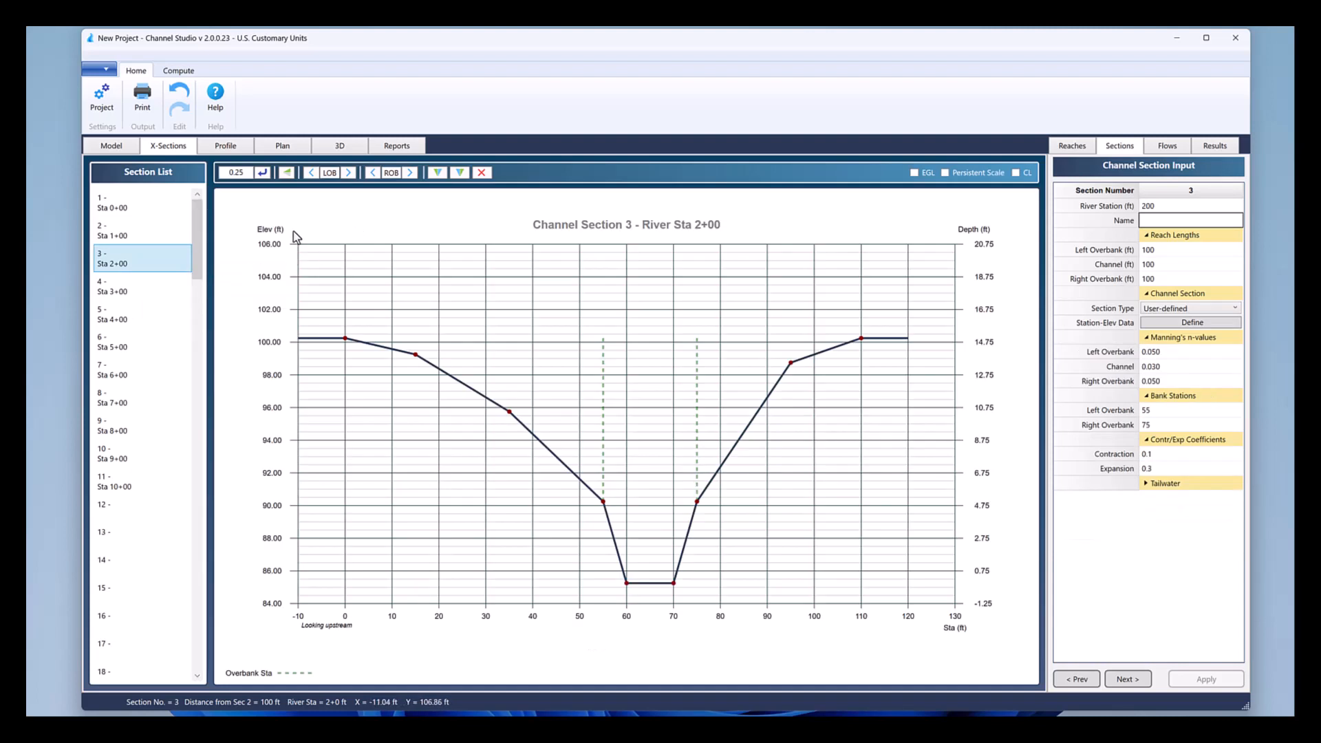
pyautogui.click(262, 174)
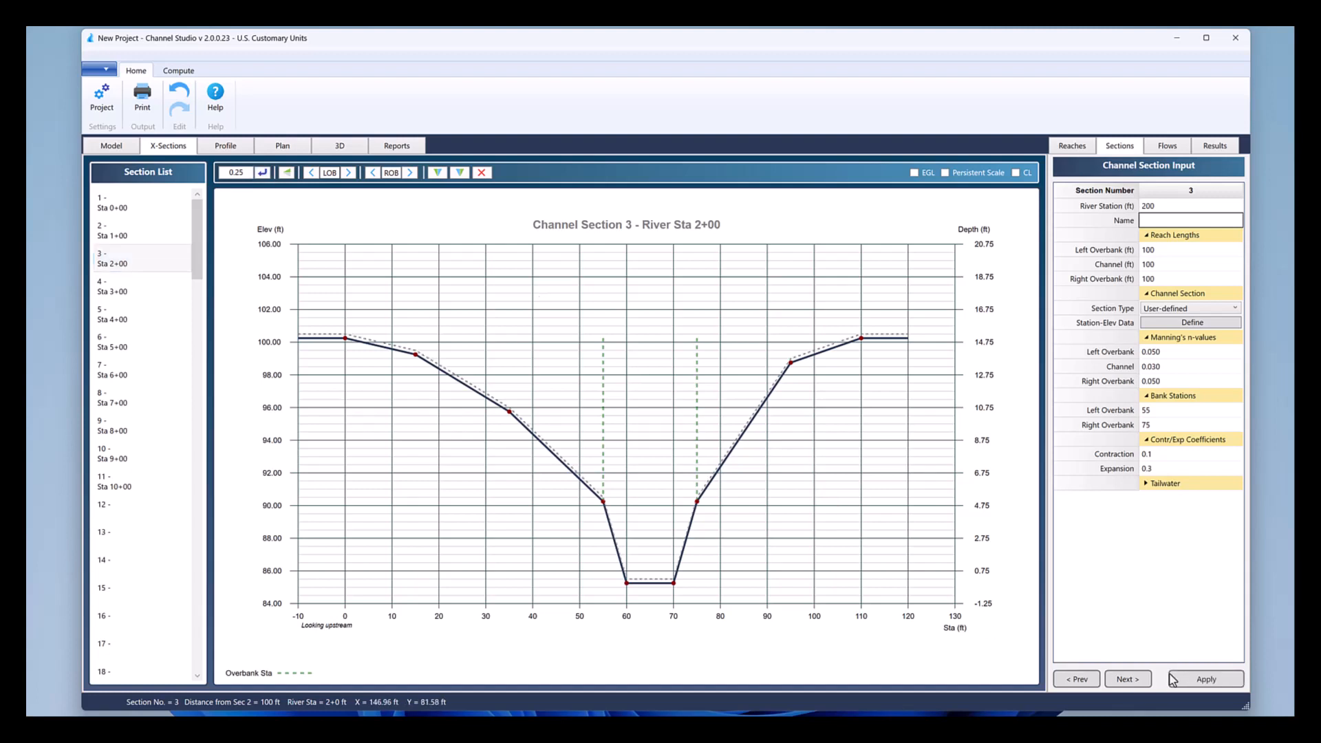
pyautogui.click(1186, 679)
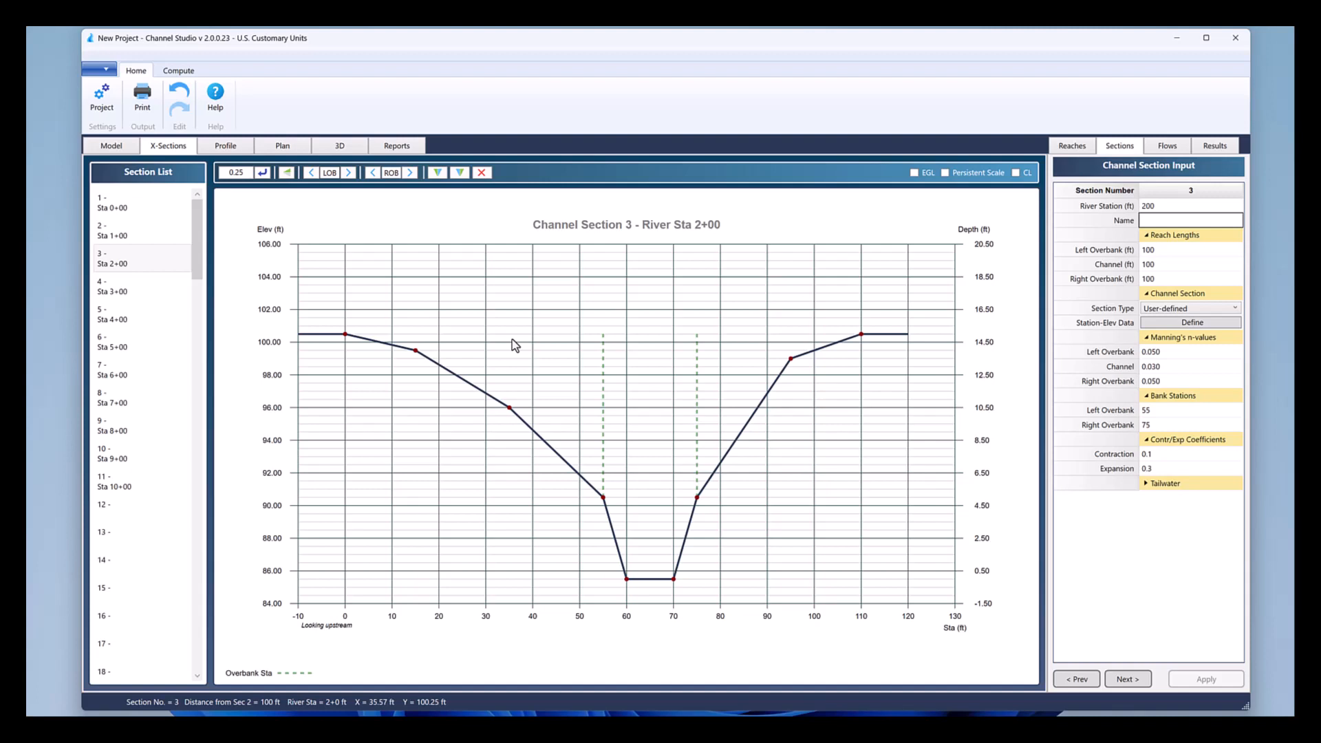
# Step: Copy the previous section's geometry to section 4 at Sta 3+00
pyautogui.click(131, 296)
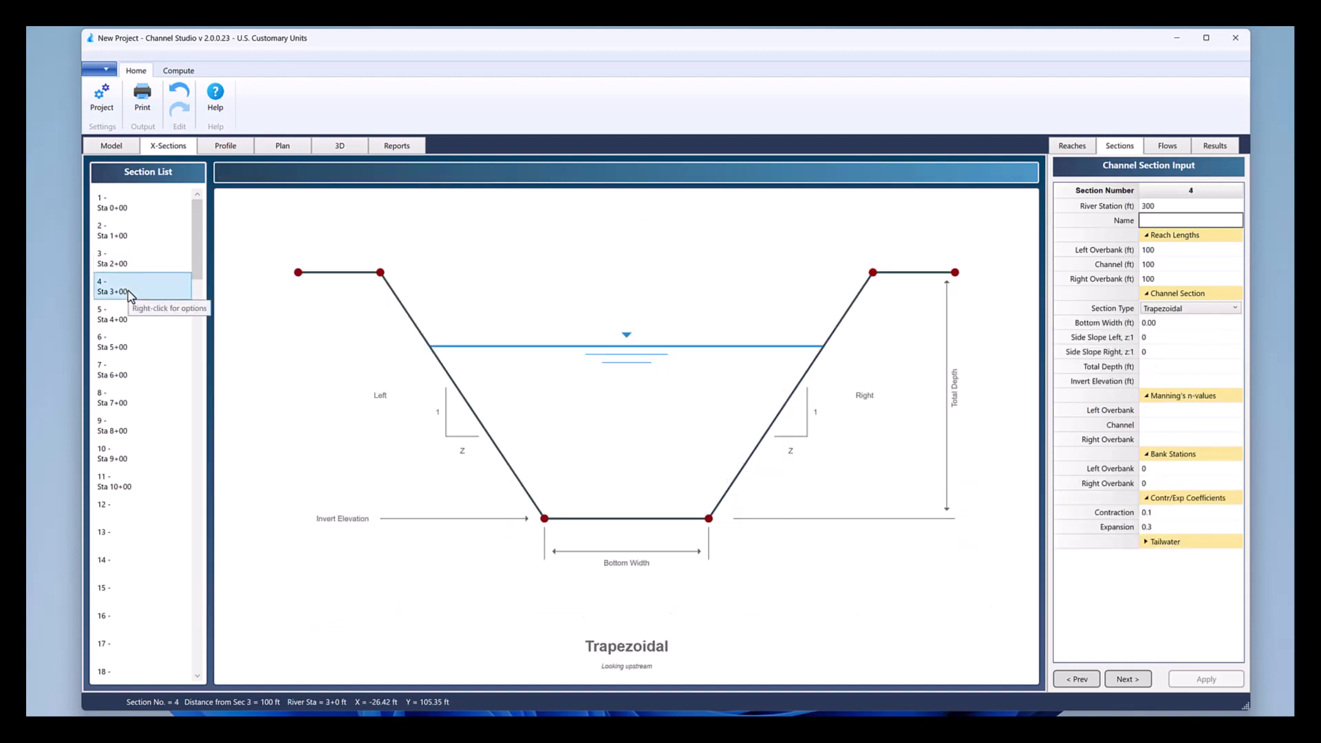
pyautogui.rightClick(128, 290)
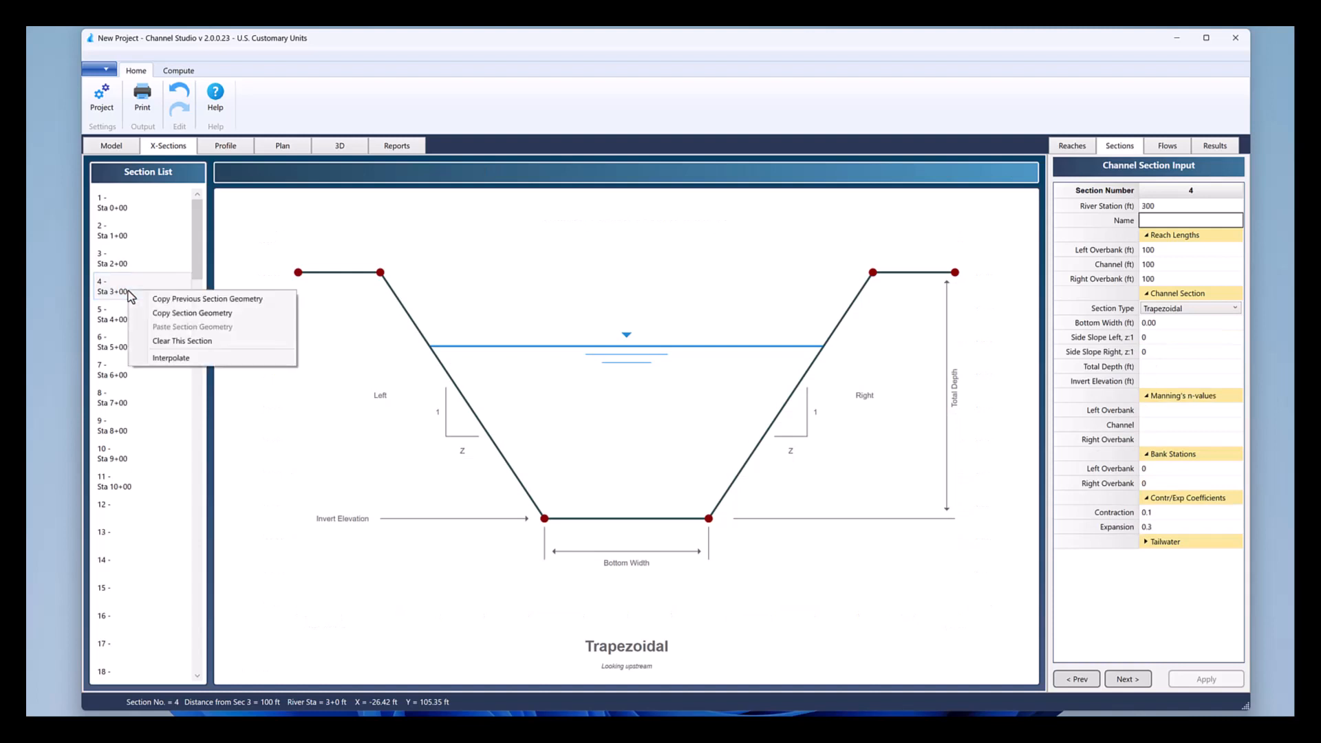
pyautogui.click(174, 300)
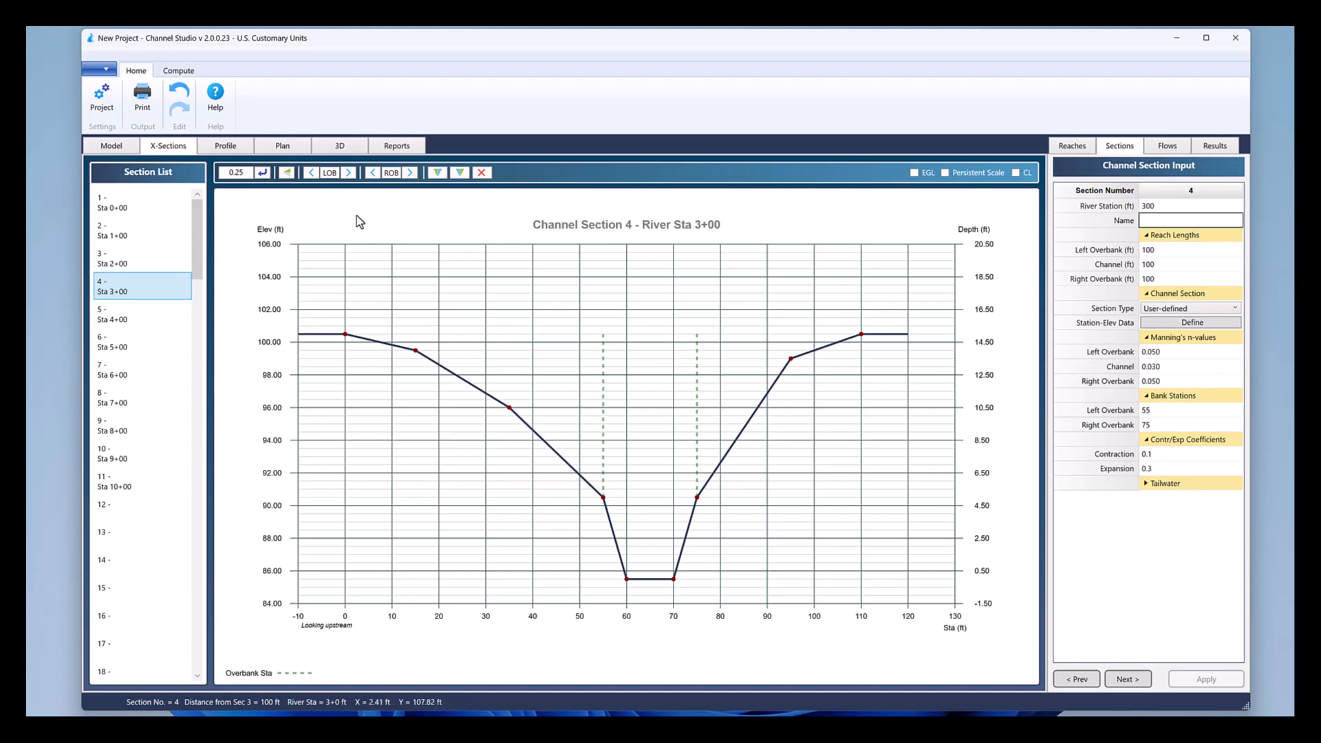
# Step: Mirror section 4's geometry horizontally and raise its elevations by 0.25 ft, applying the change
pyautogui.click(285, 172)
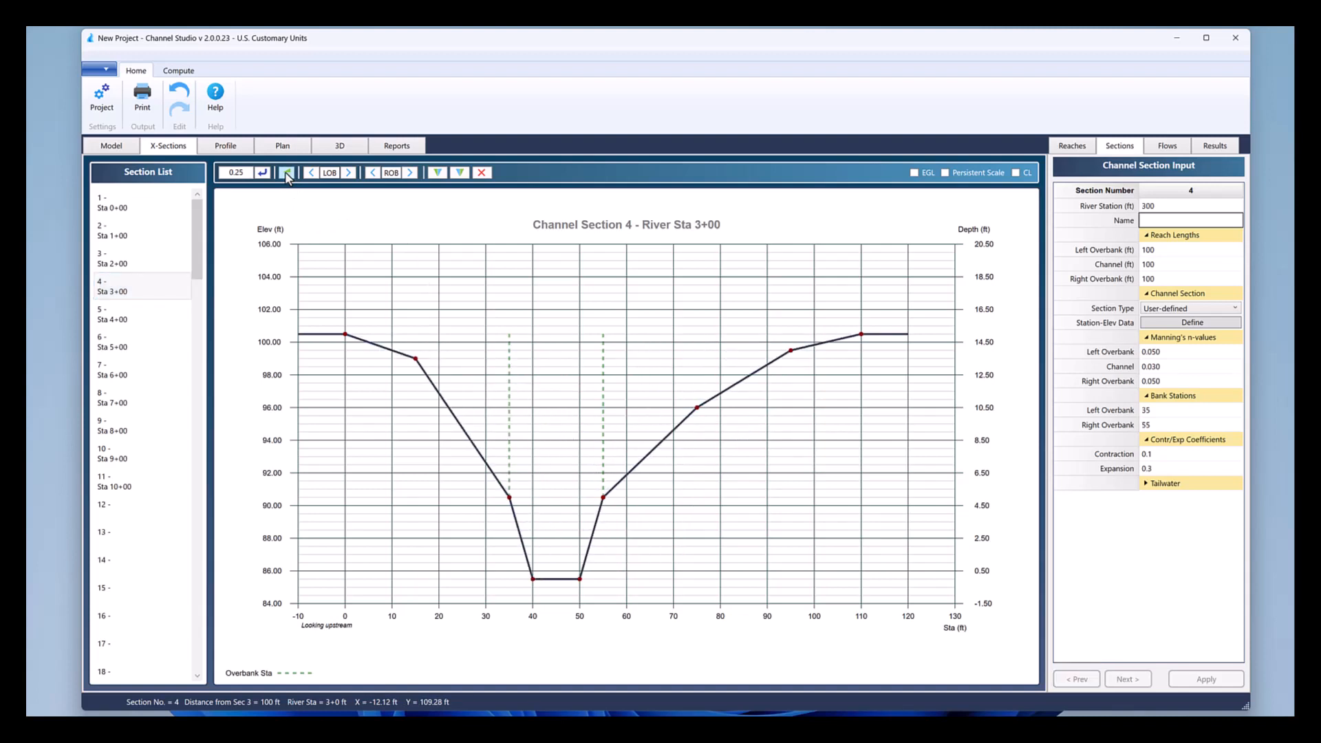
pyautogui.hotkey('ctrl', 'z')
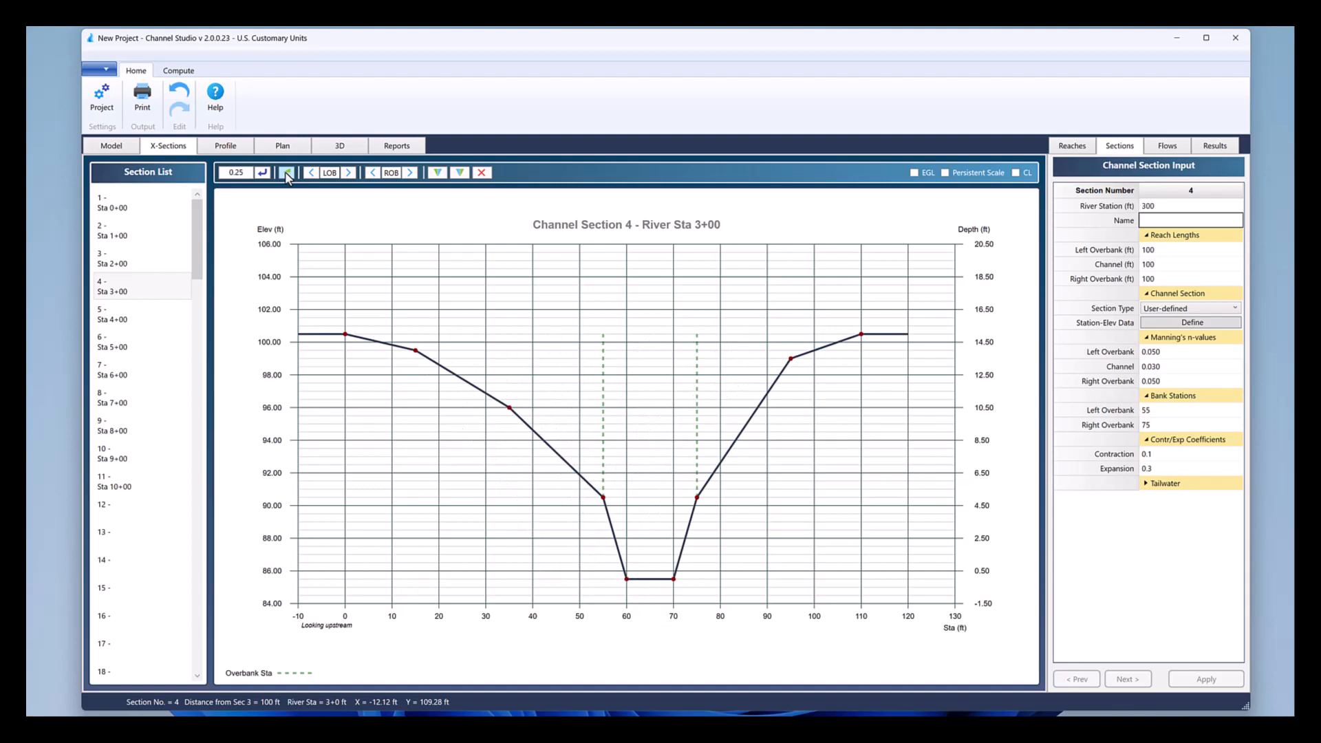
pyautogui.click(285, 171)
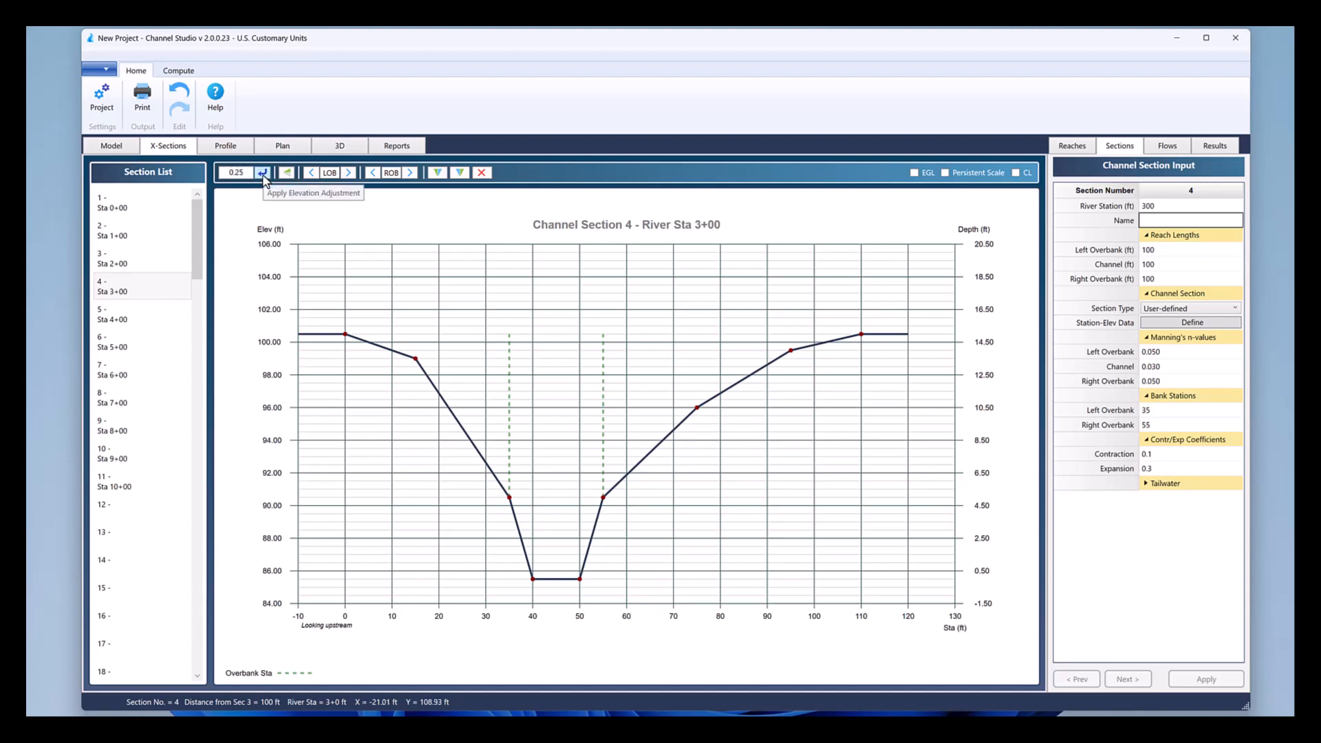
pyautogui.click(263, 176)
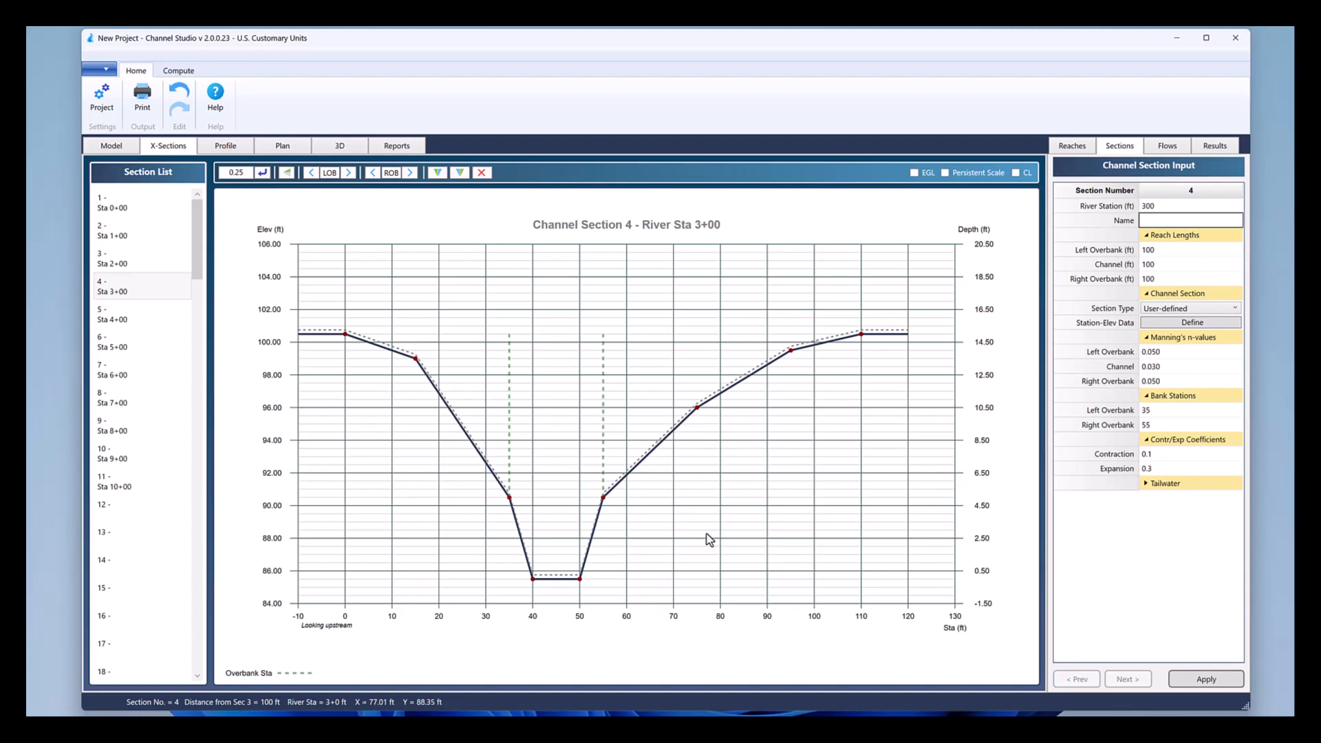
pyautogui.click(1226, 681)
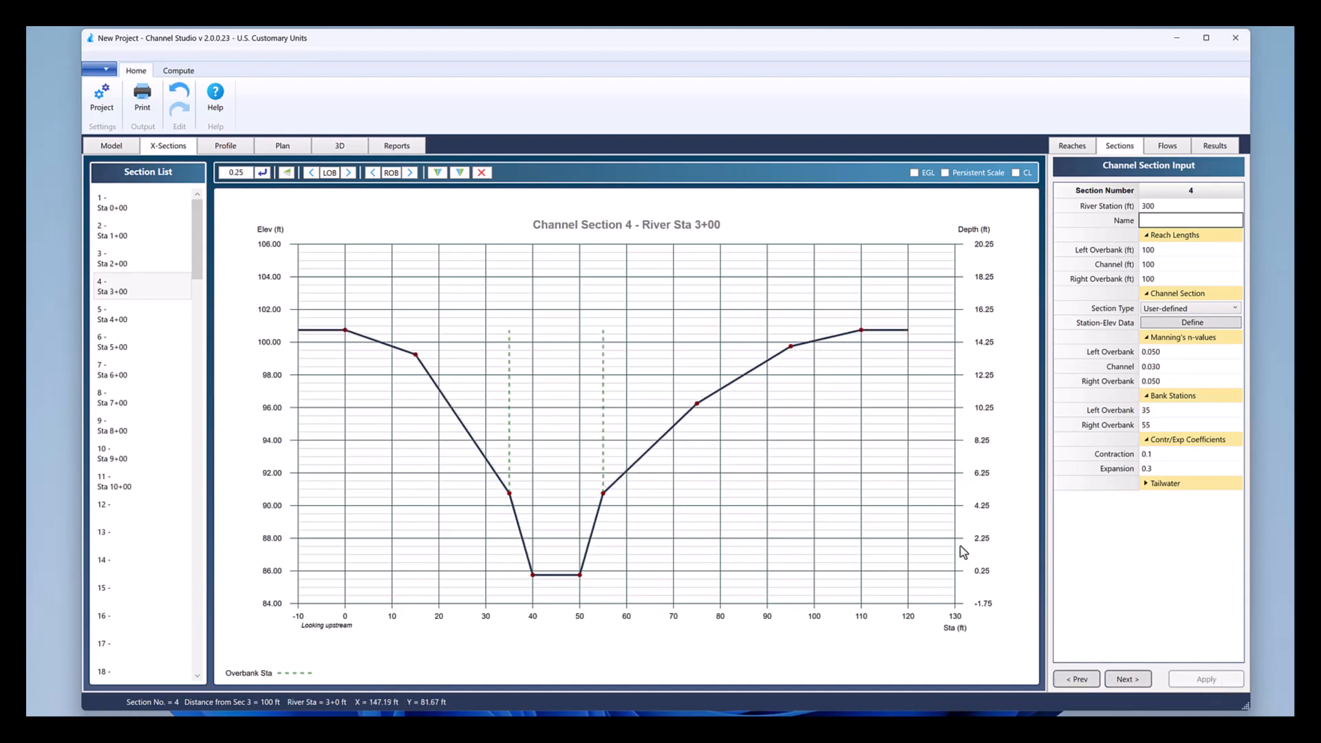
# Step: Copy the previous section's geometry to section 5 at Sta 4+00 and raise its elevations by 0.75 ft
pyautogui.click(130, 319)
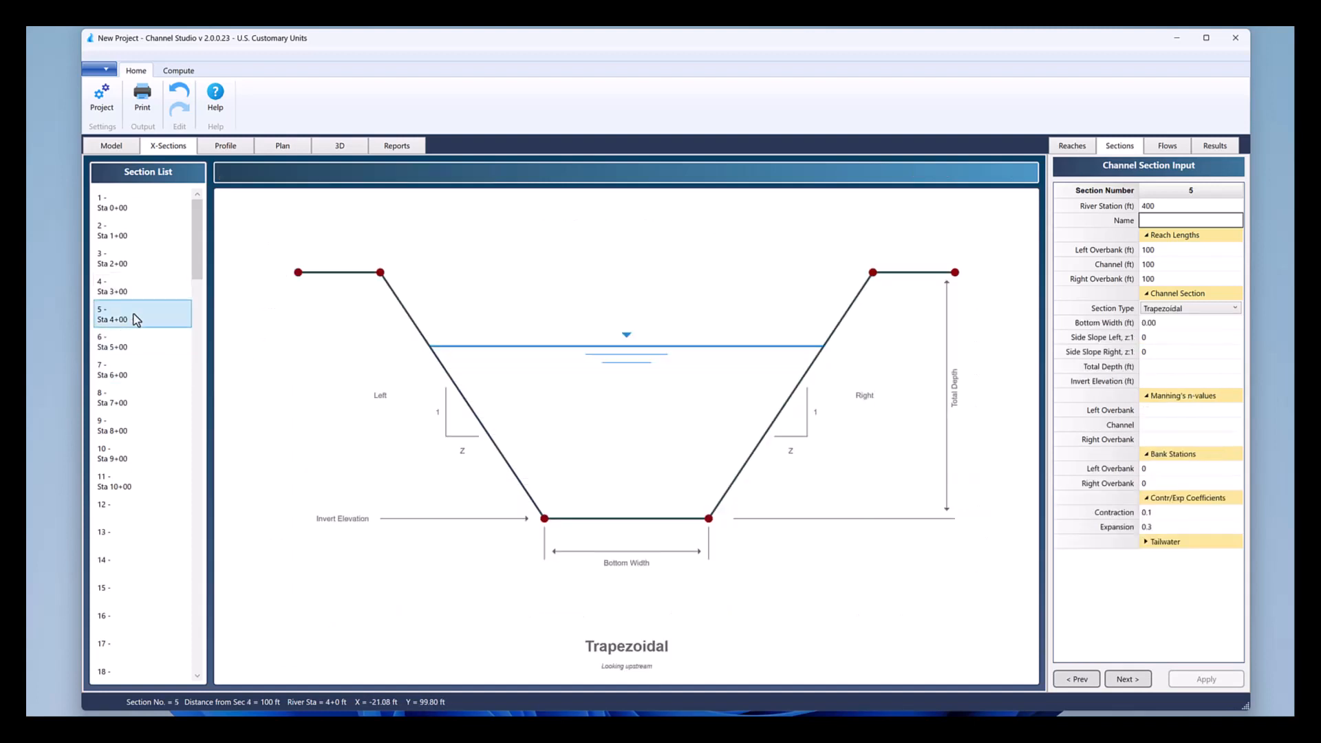
pyautogui.rightClick(132, 318)
pyautogui.click(181, 322)
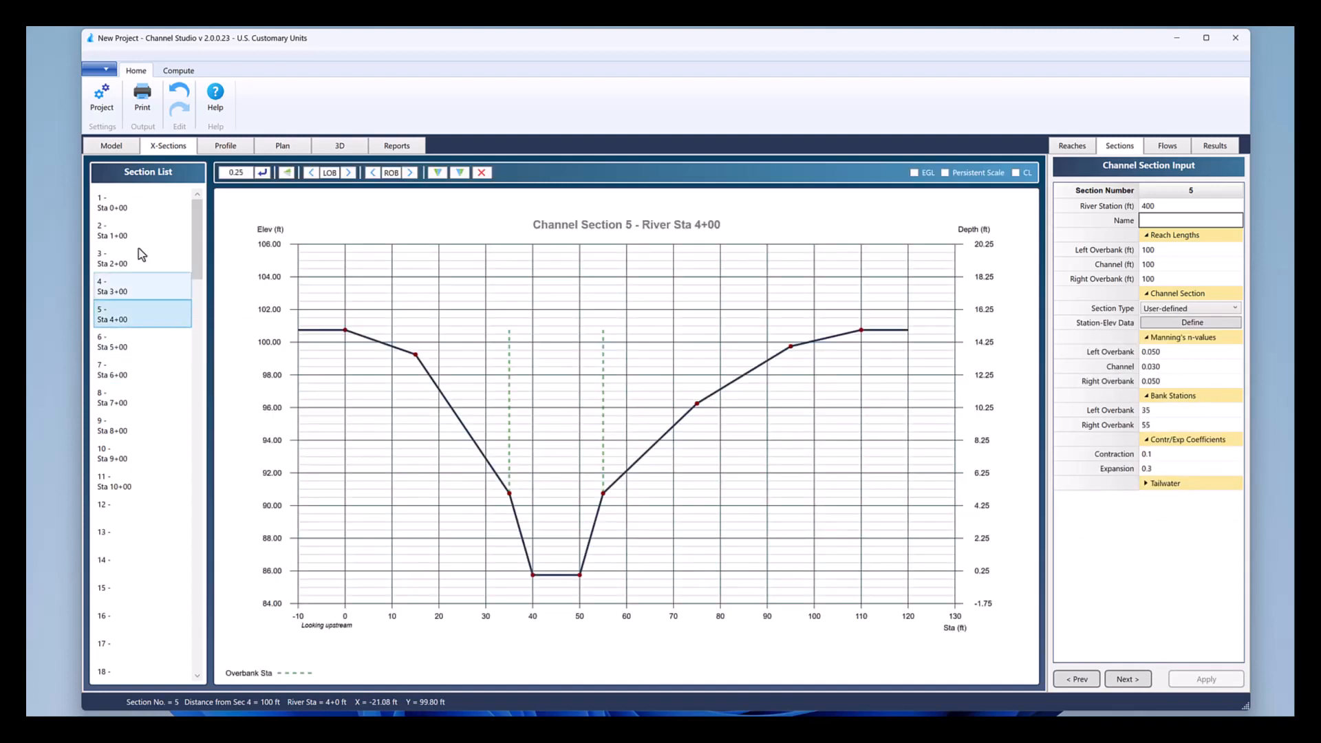
pyautogui.doubleClick(249, 174)
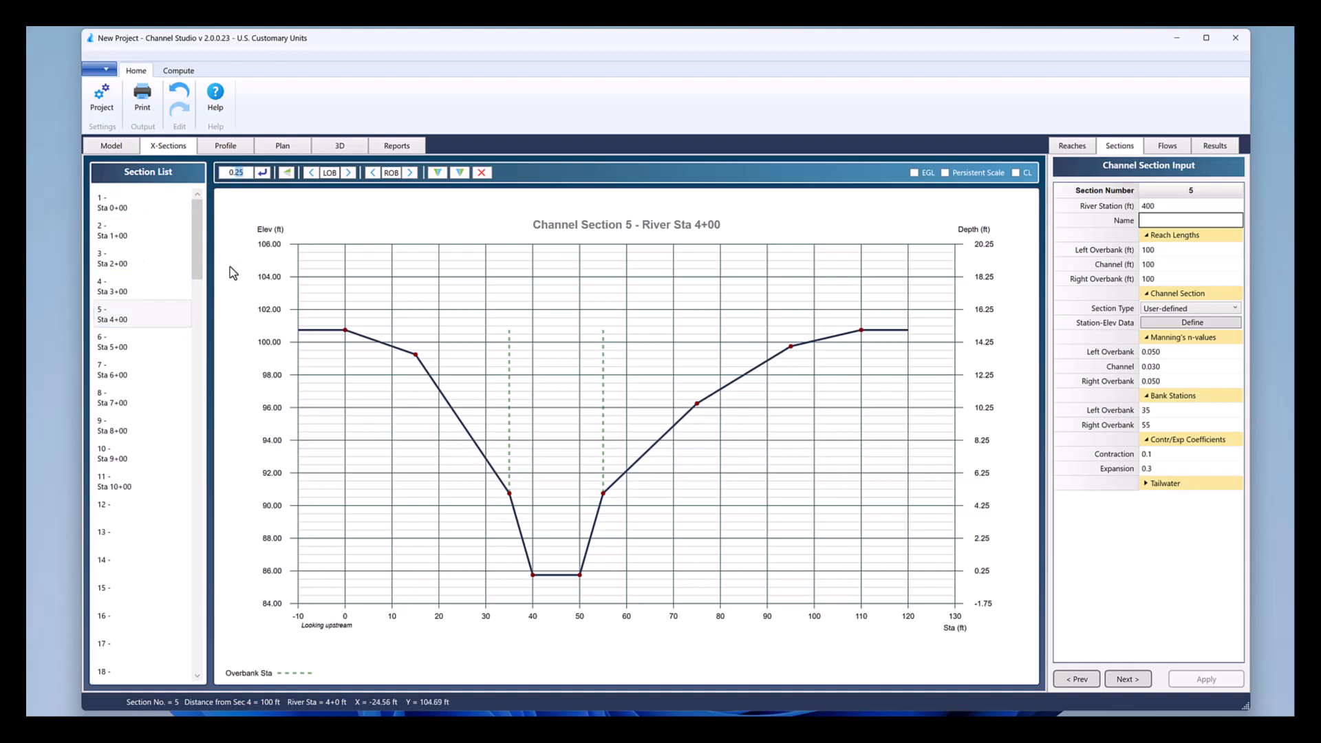
pyautogui.write('75')
pyautogui.press('Tab')
pyautogui.click(260, 174)
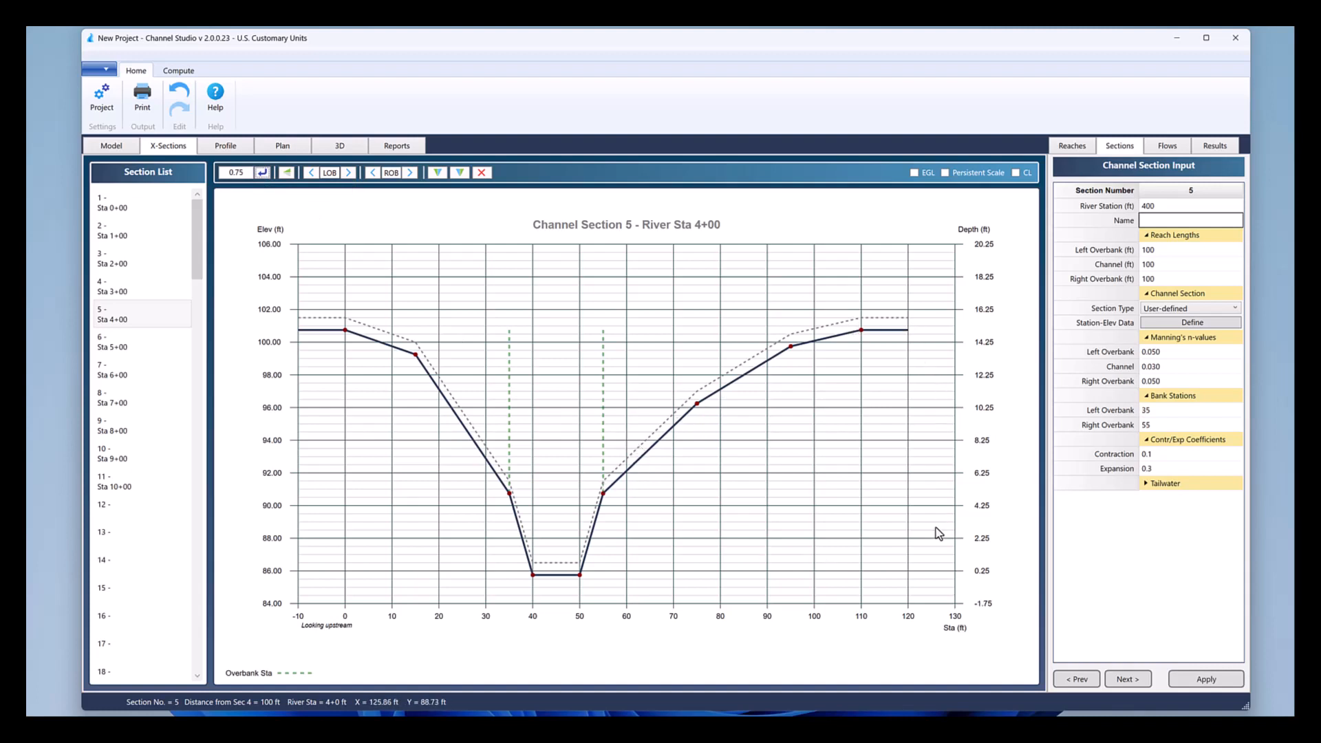
pyautogui.click(1201, 681)
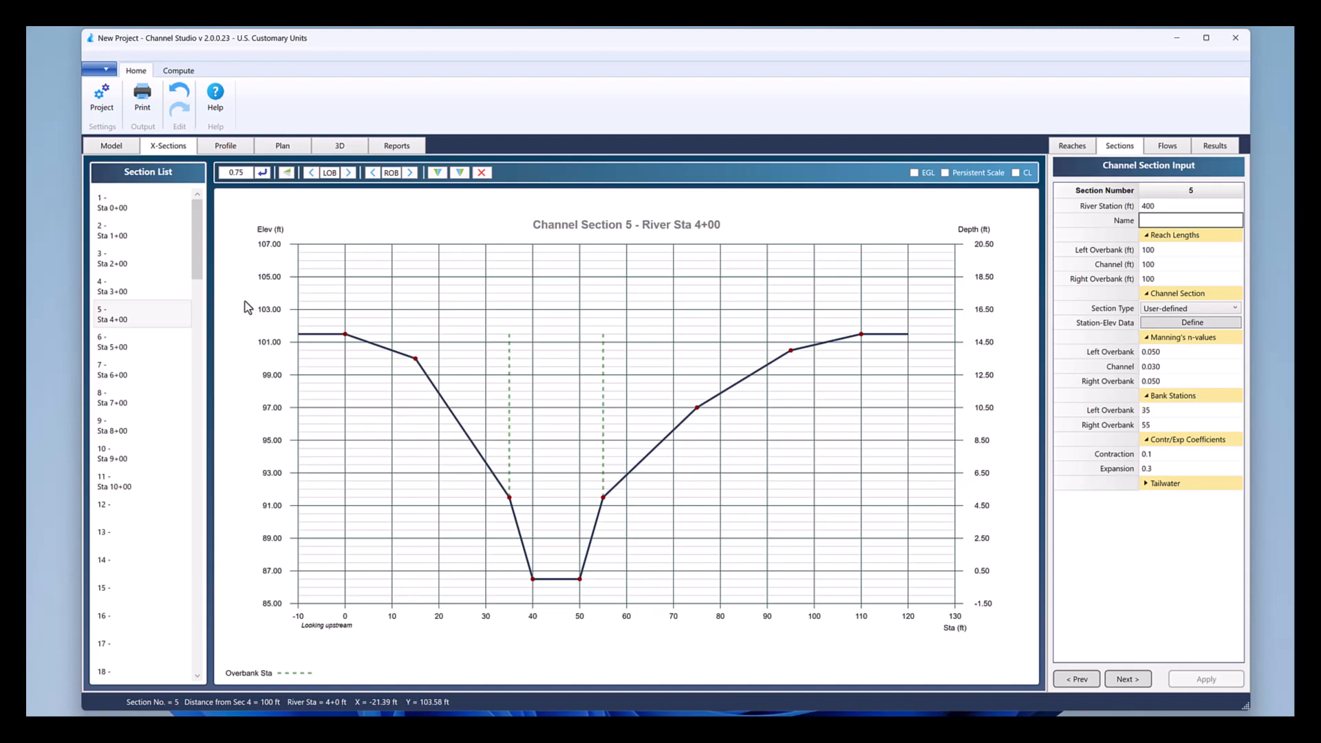
# Step: Copy the previous section's geometry to section 6 at Sta 5+00
pyautogui.click(131, 344)
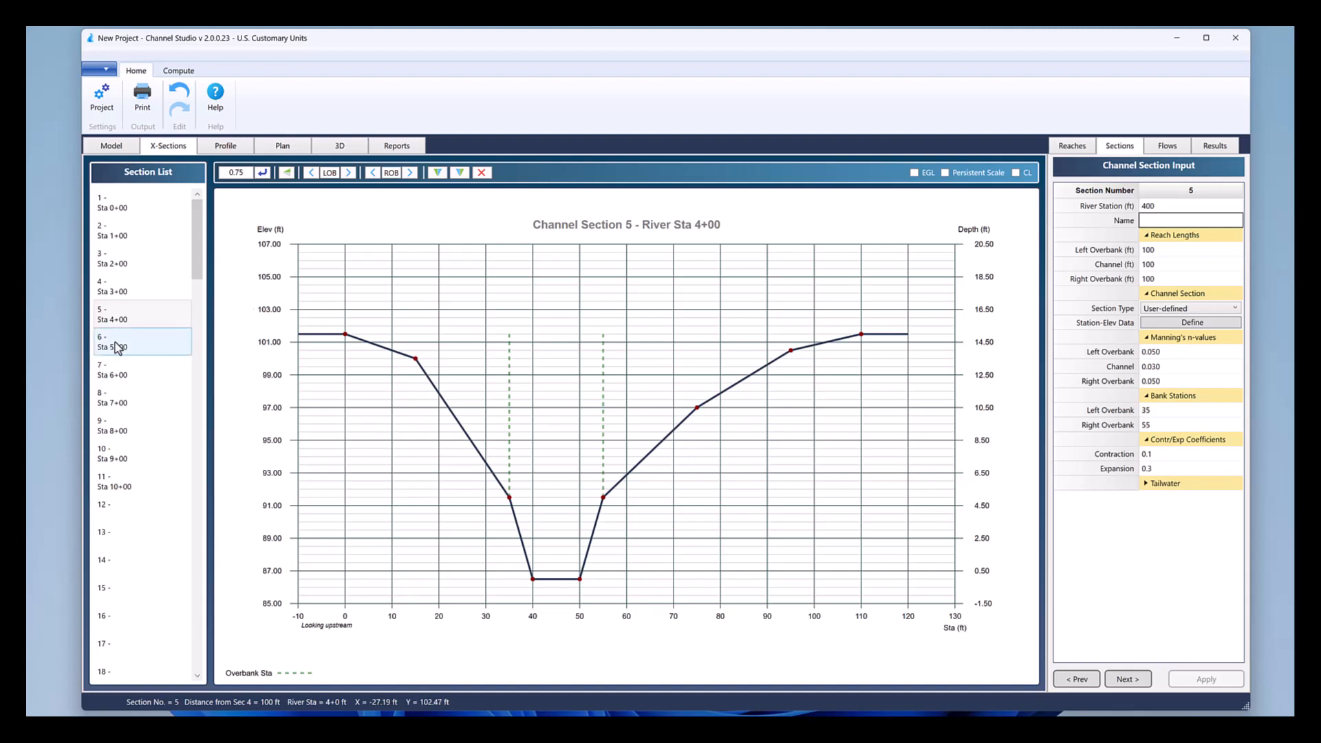
pyautogui.rightClick(139, 341)
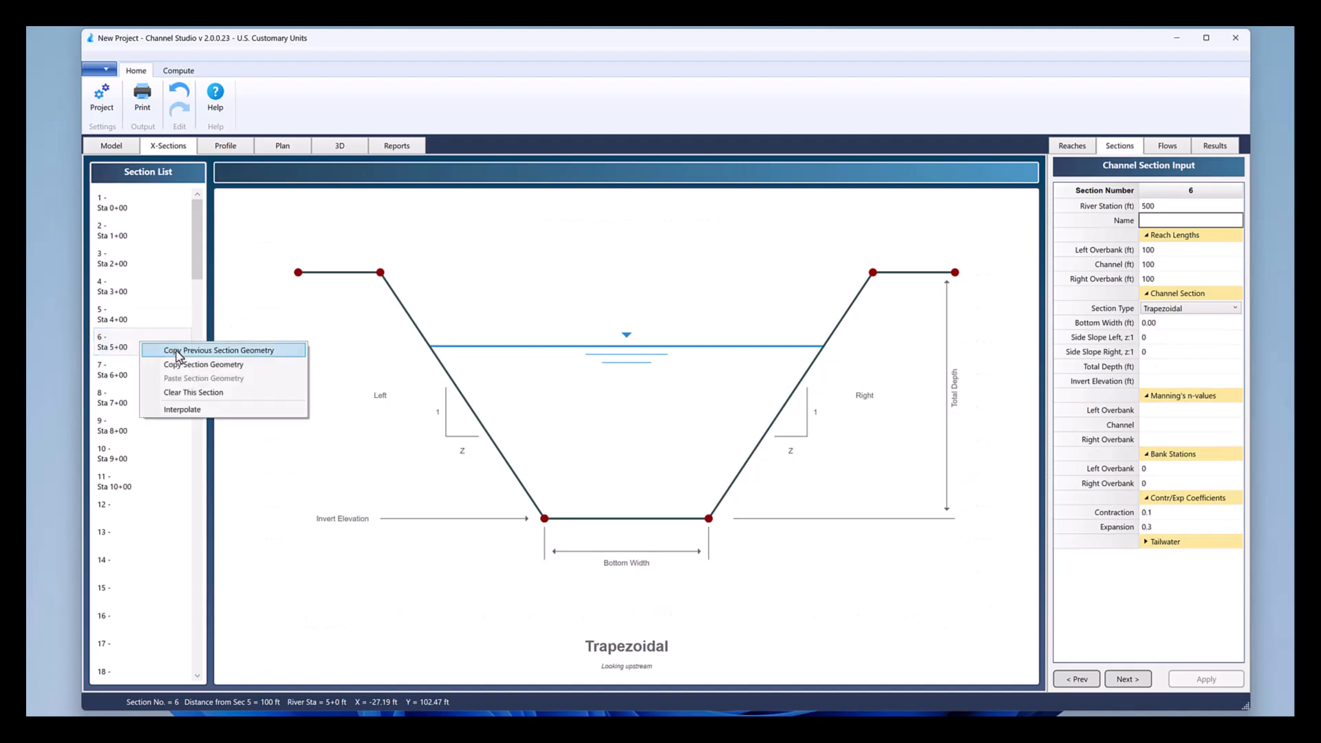
pyautogui.click(175, 354)
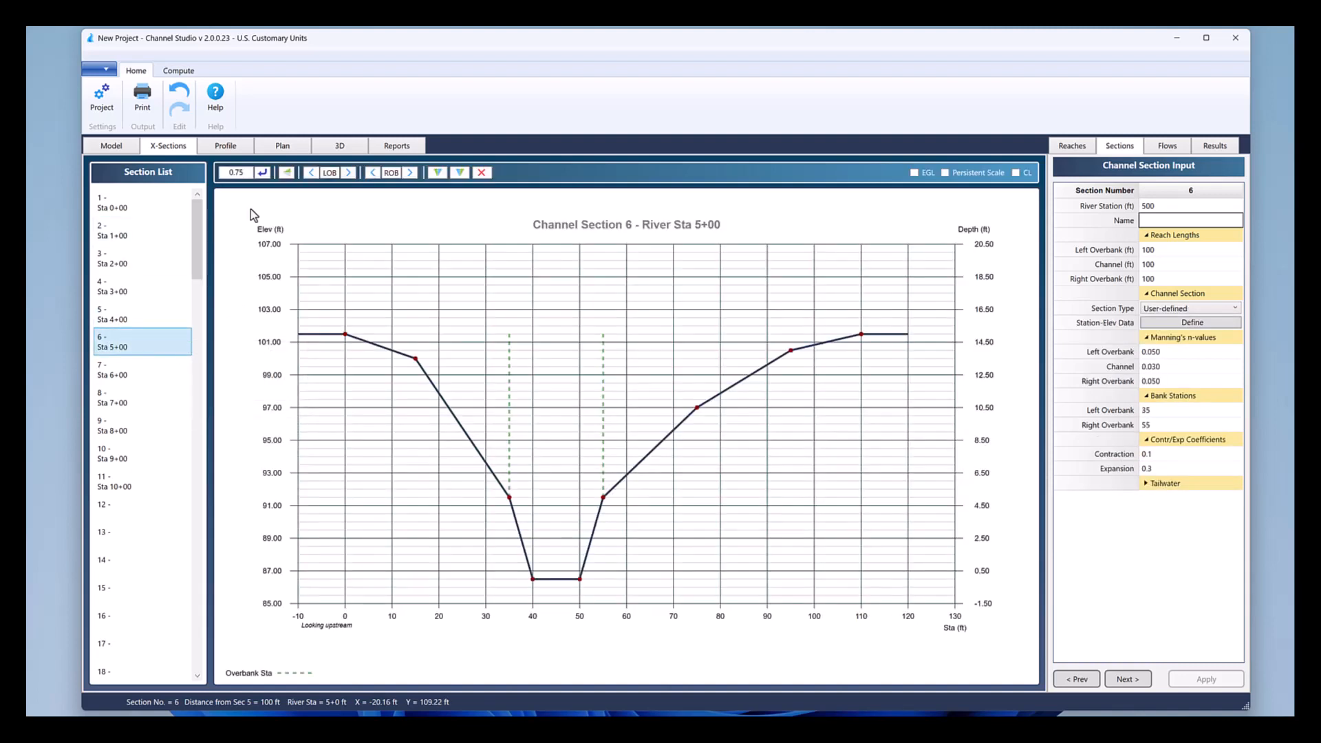
# Step: Raise section 6's elevations by 1 ft and apply the change
pyautogui.click(236, 173)
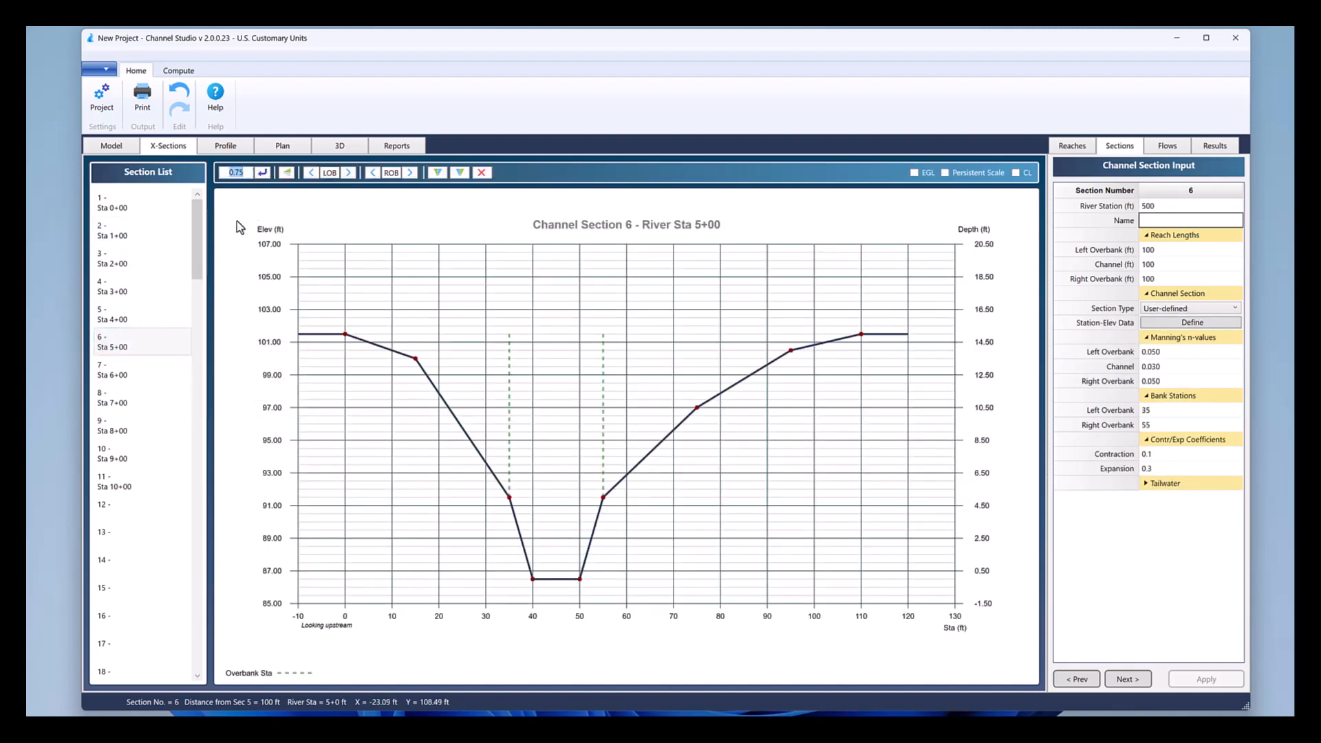
pyautogui.write('1')
pyautogui.click(262, 173)
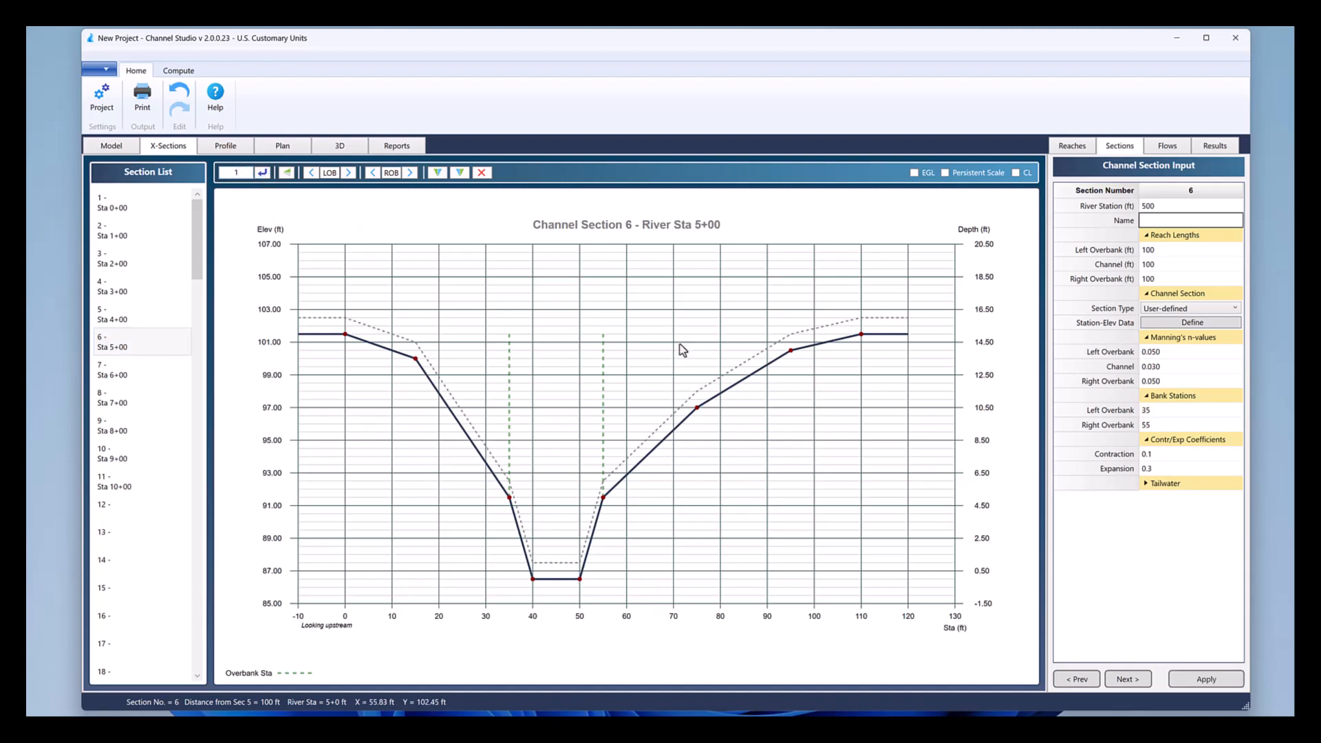
pyautogui.click(1208, 679)
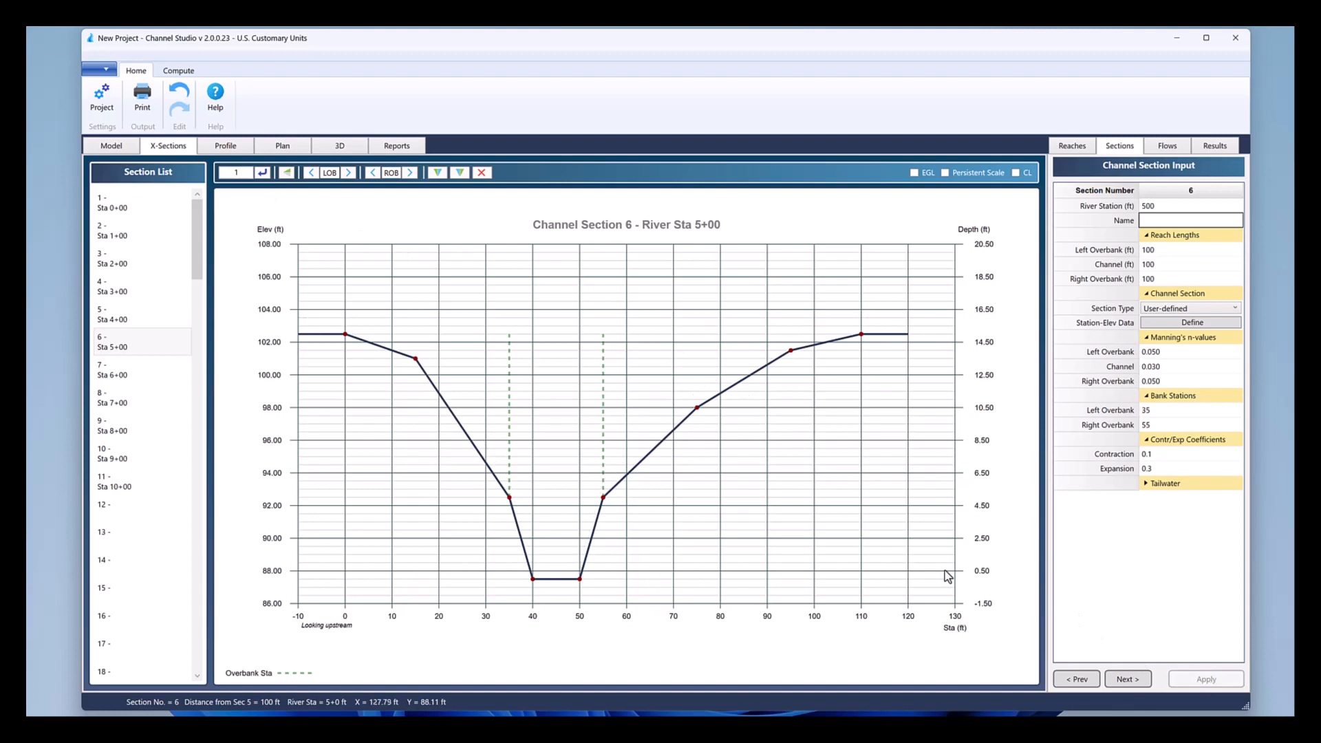
# Step: Copy the previous section's geometry to section 7 at Sta 6+00 and raise its elevations by 1.25 ft, applying the change
pyautogui.click(133, 378)
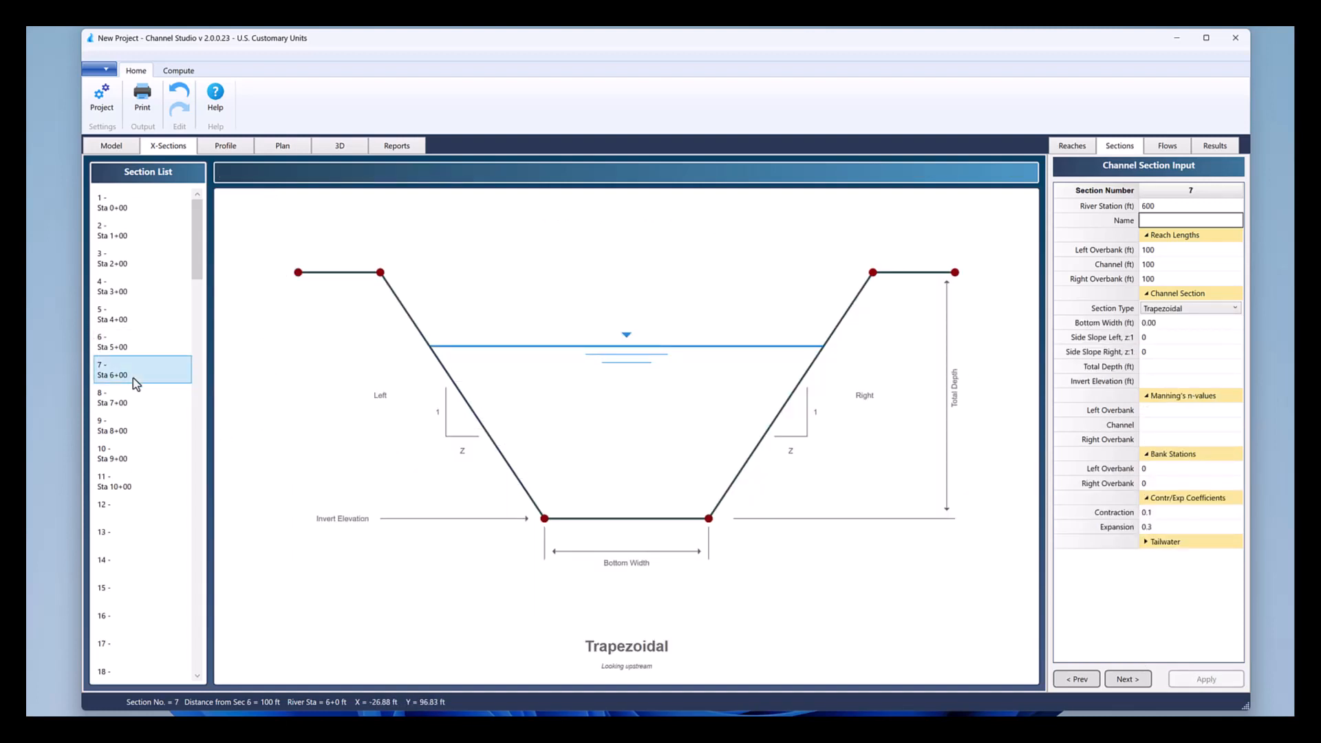
pyautogui.rightClick(133, 377)
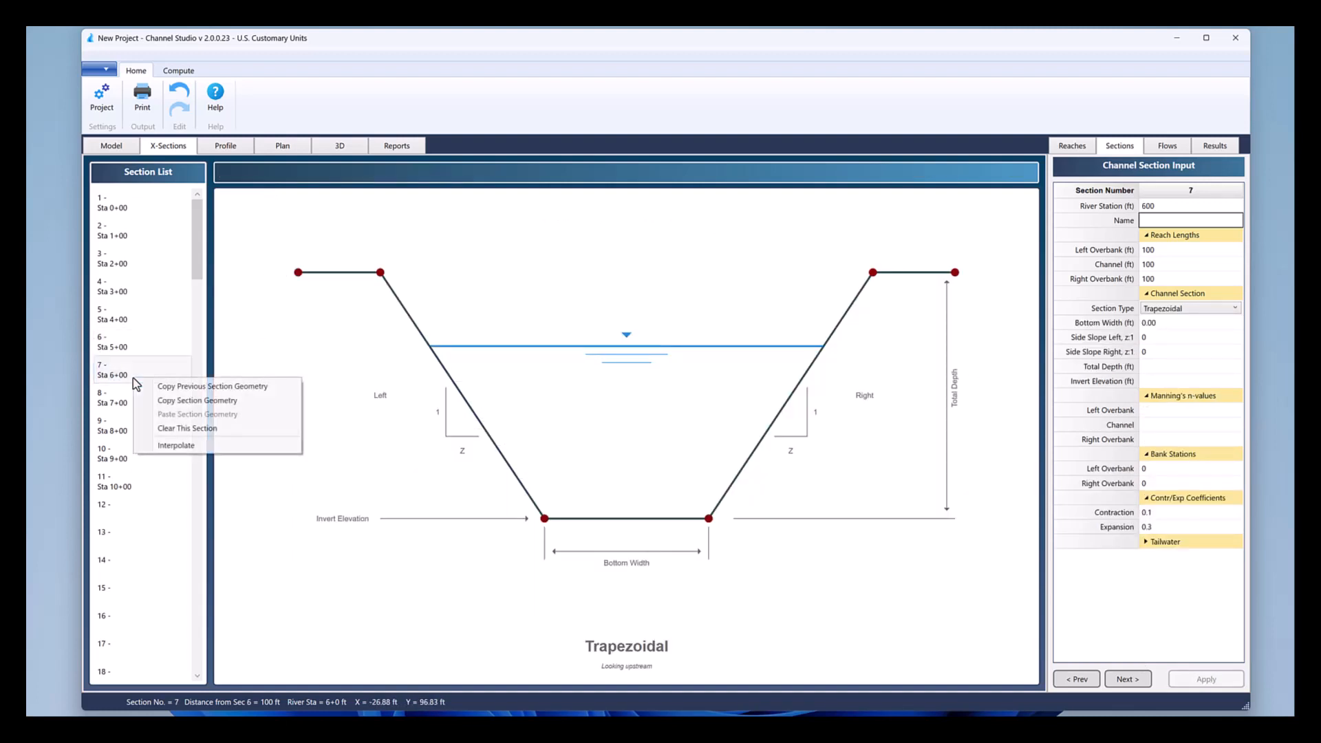
pyautogui.click(185, 388)
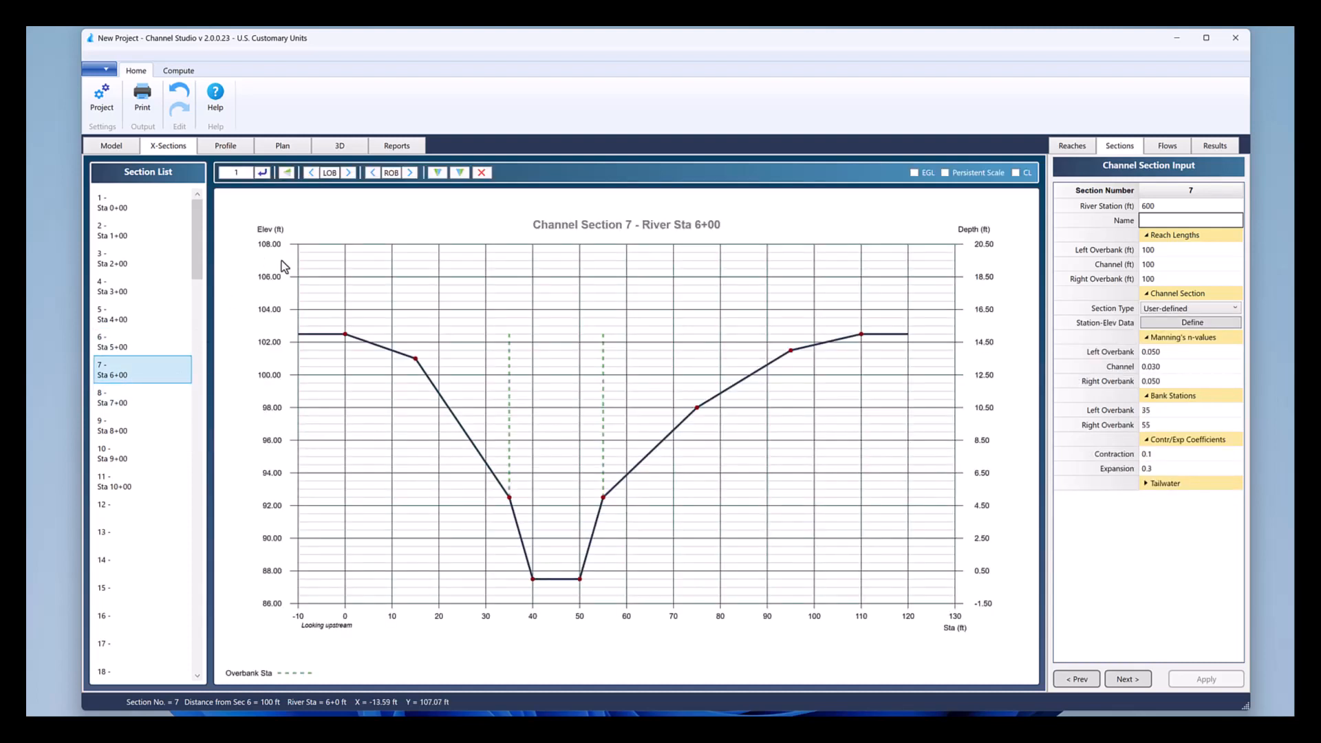
pyautogui.click(243, 172)
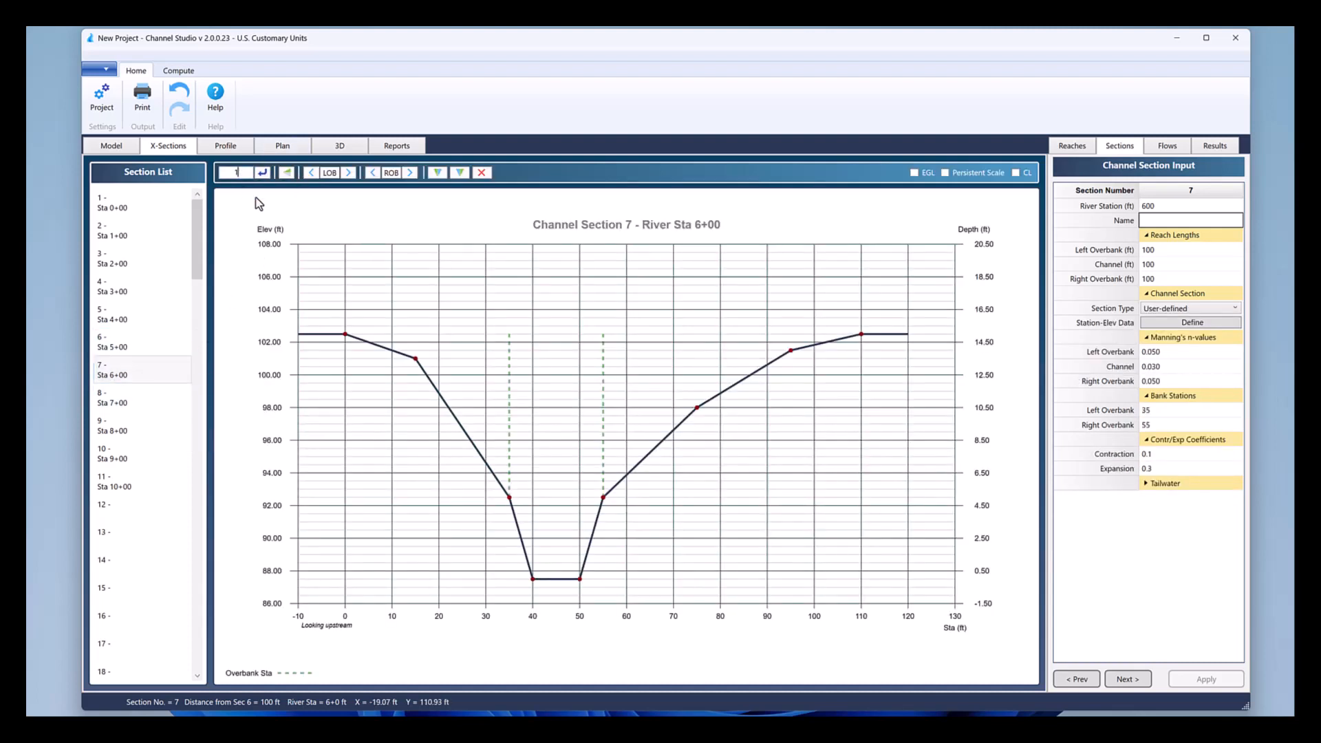
pyautogui.write('.25')
pyautogui.click(261, 172)
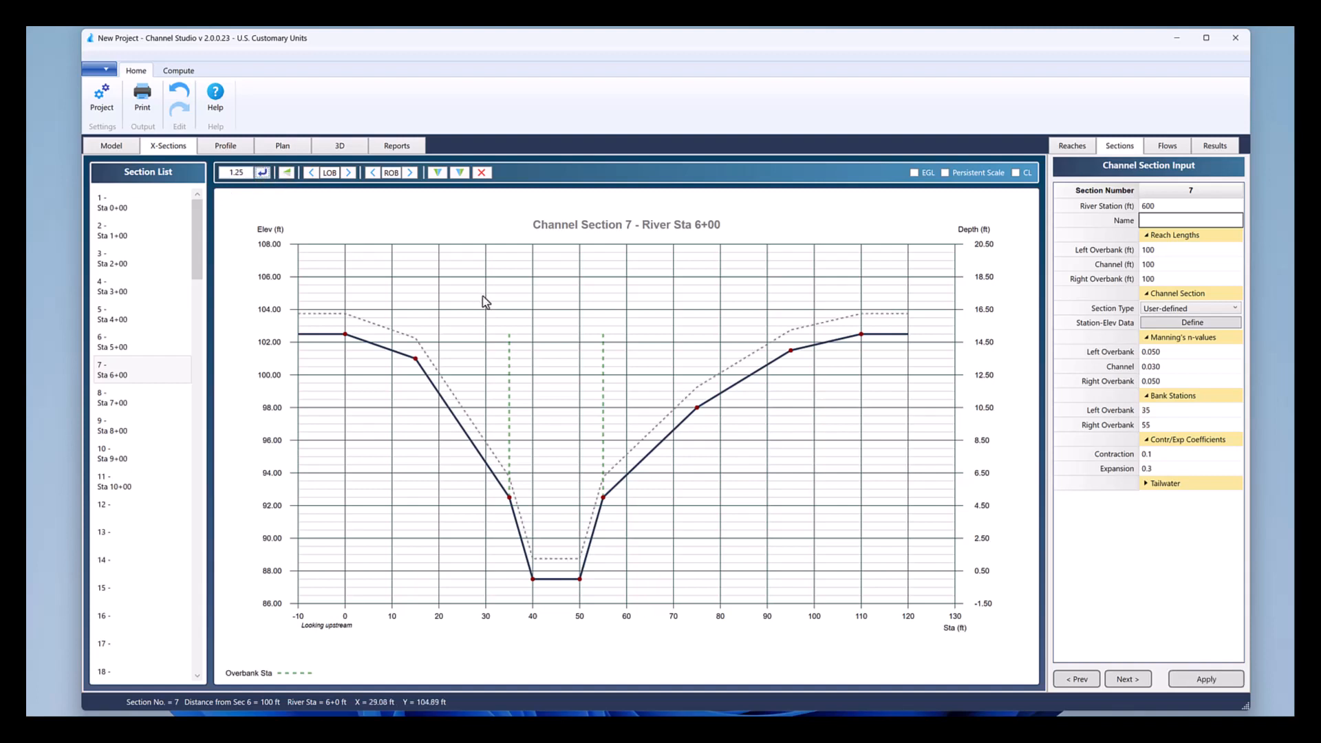
pyautogui.click(1200, 679)
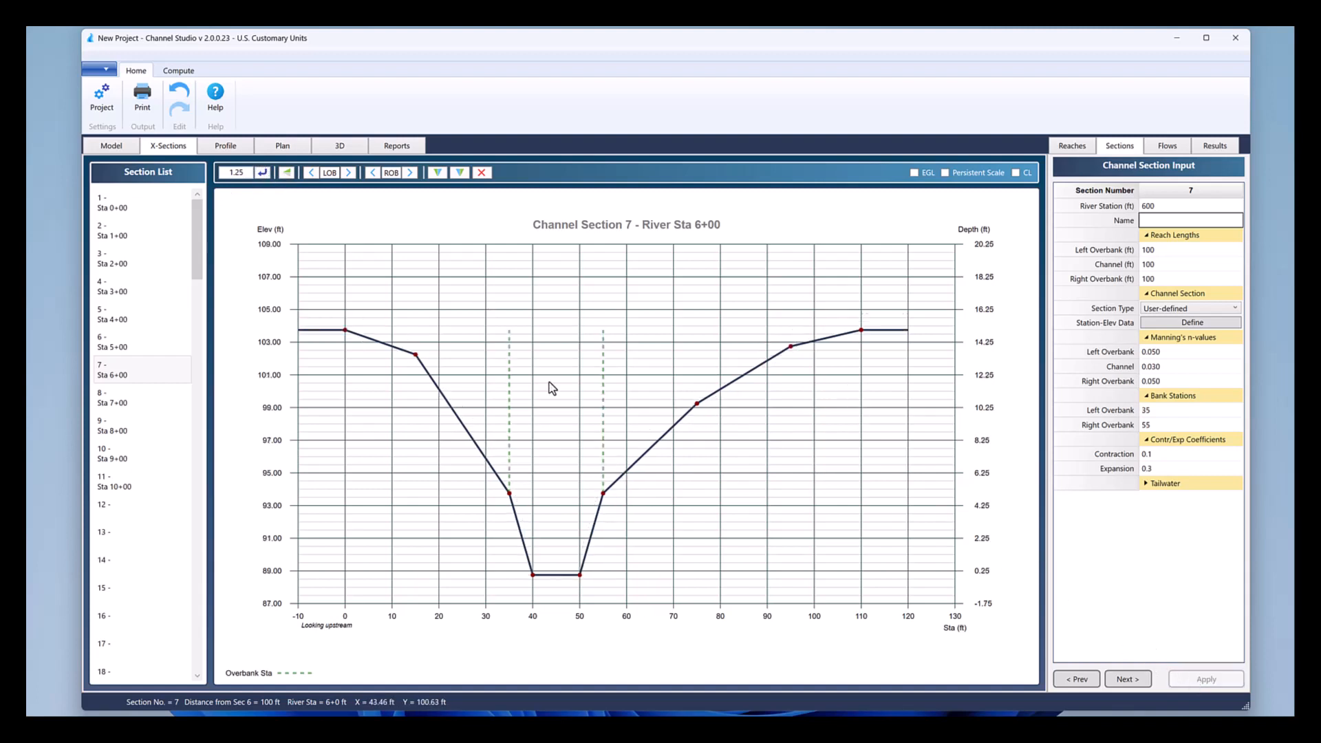
# Step: Set section 8 at Sta 7+00 to the User-defined section type and open its station-elevation data for definition
pyautogui.click(146, 406)
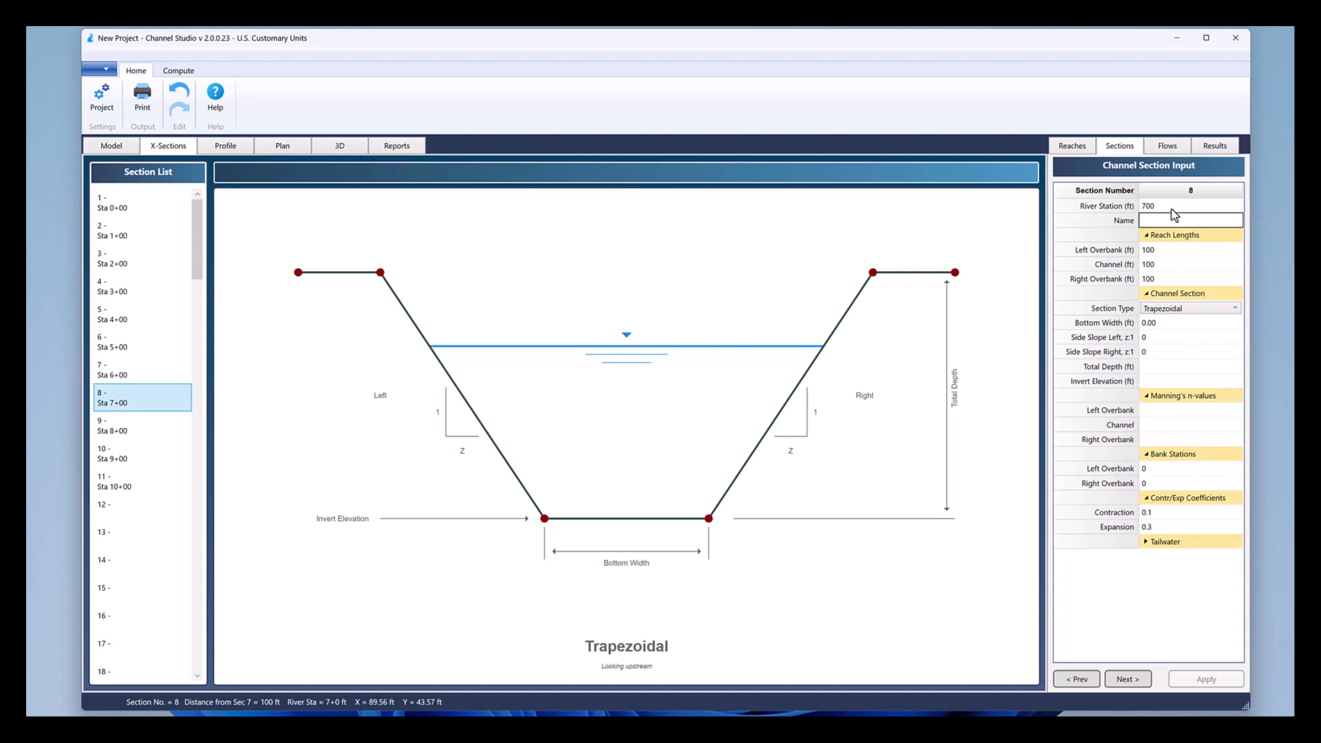
pyautogui.click(1196, 312)
pyautogui.click(1184, 333)
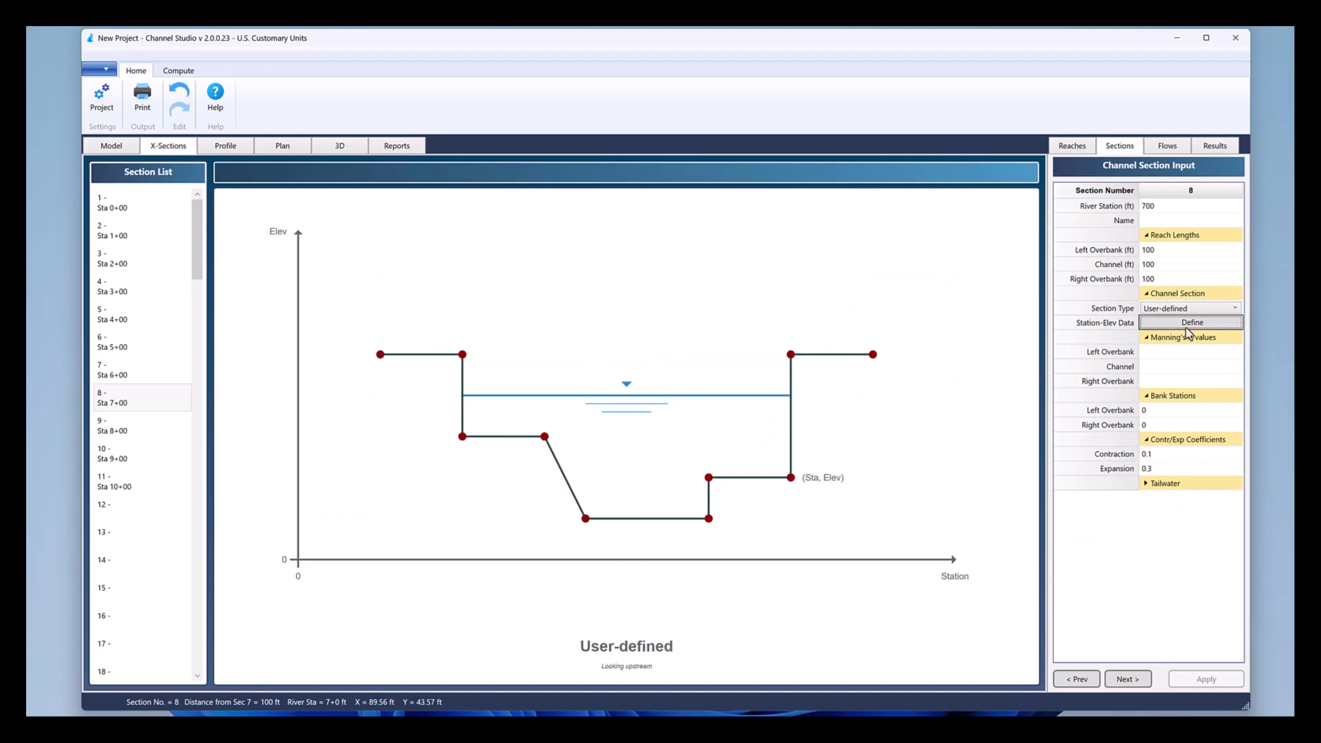
pyautogui.click(1189, 326)
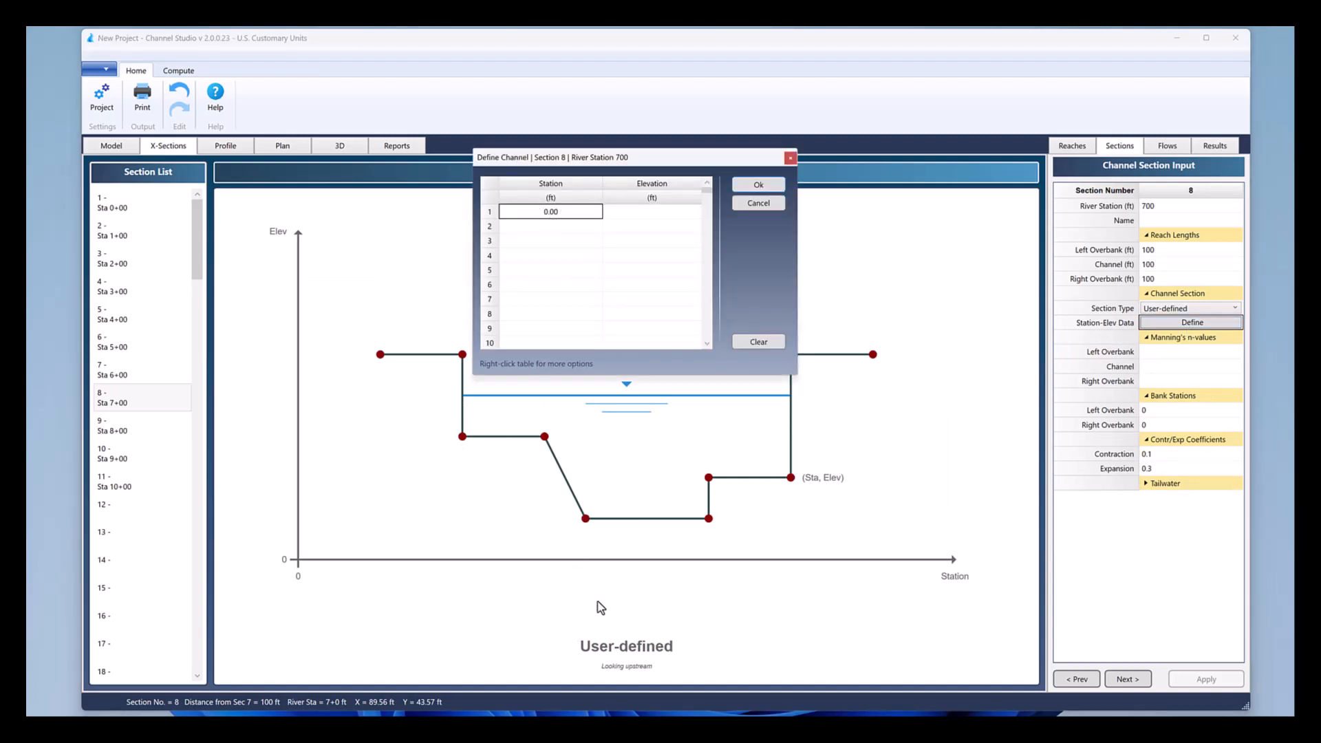
# Step: Switch to the Book1 workbook in Excel and copy section 8's station and elevation values from A4:B9
pyautogui.moveTo(705, 725)
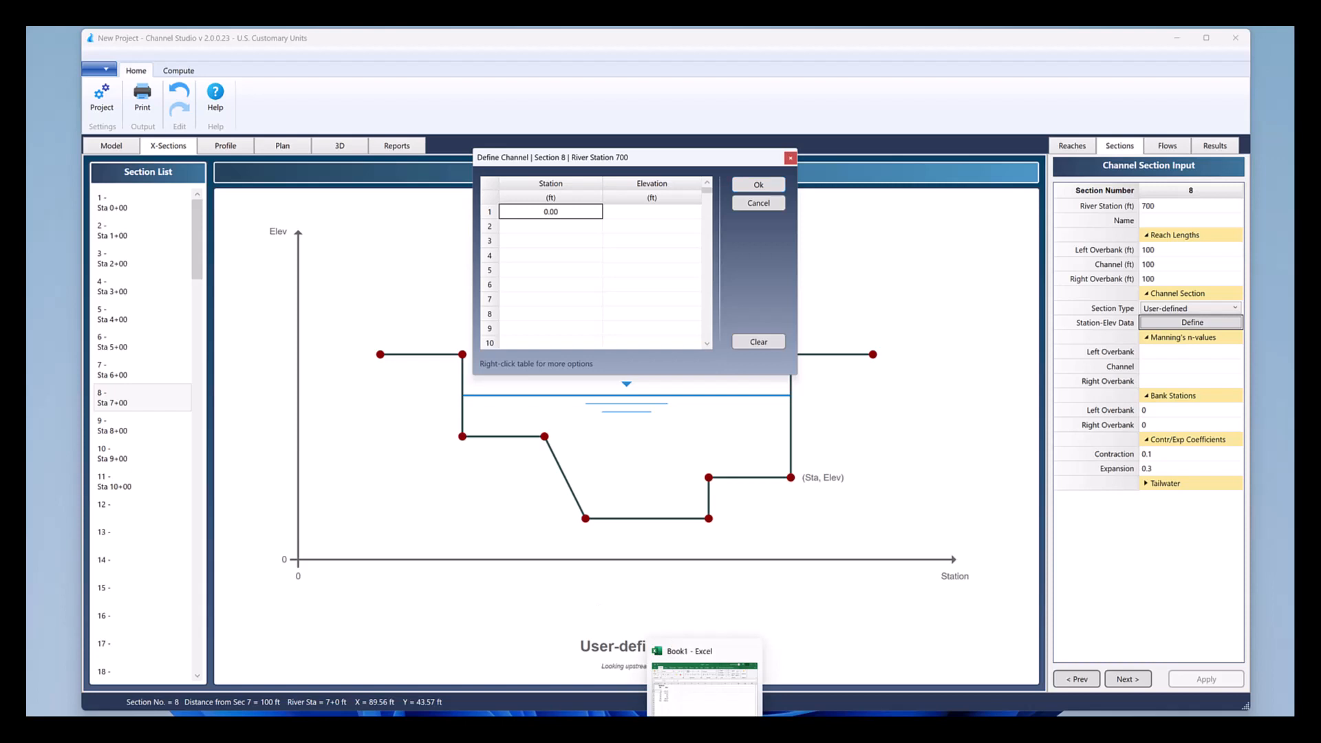
pyautogui.click(705, 688)
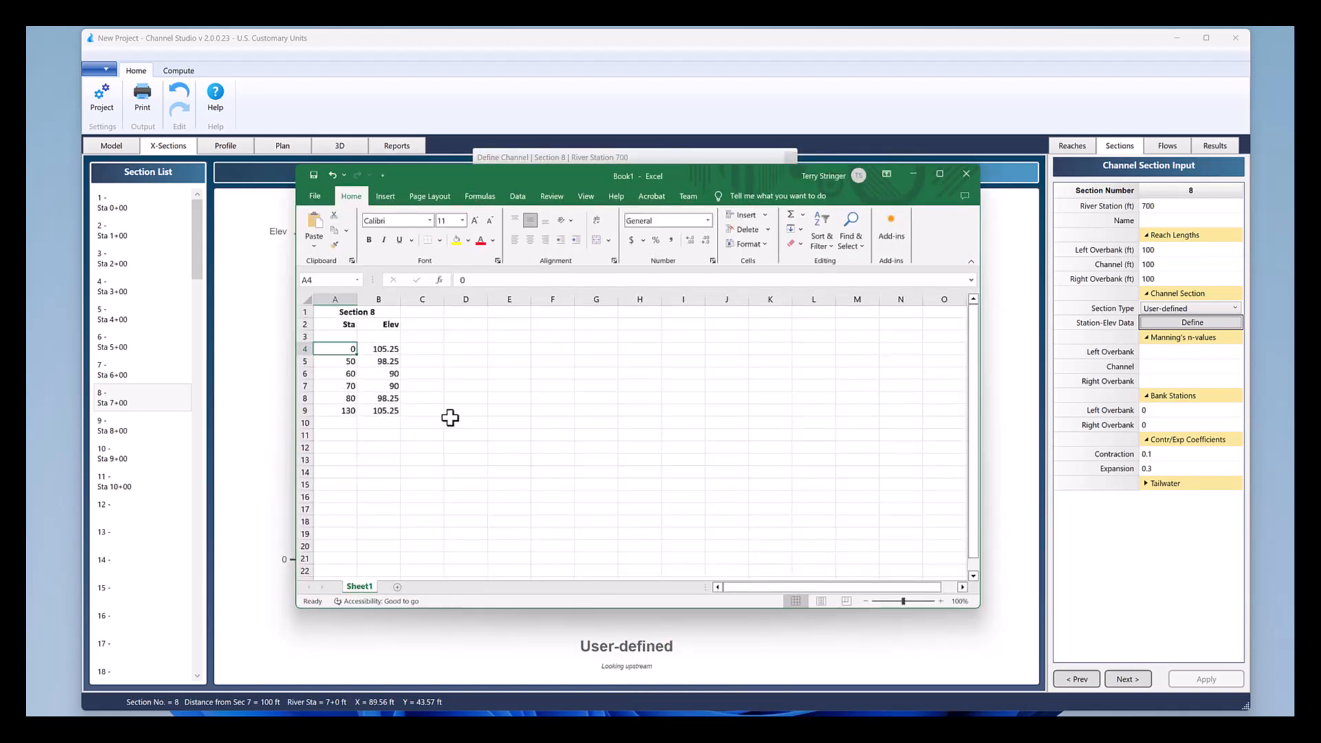
pyautogui.moveTo(335, 349); pyautogui.dragTo(378, 412)
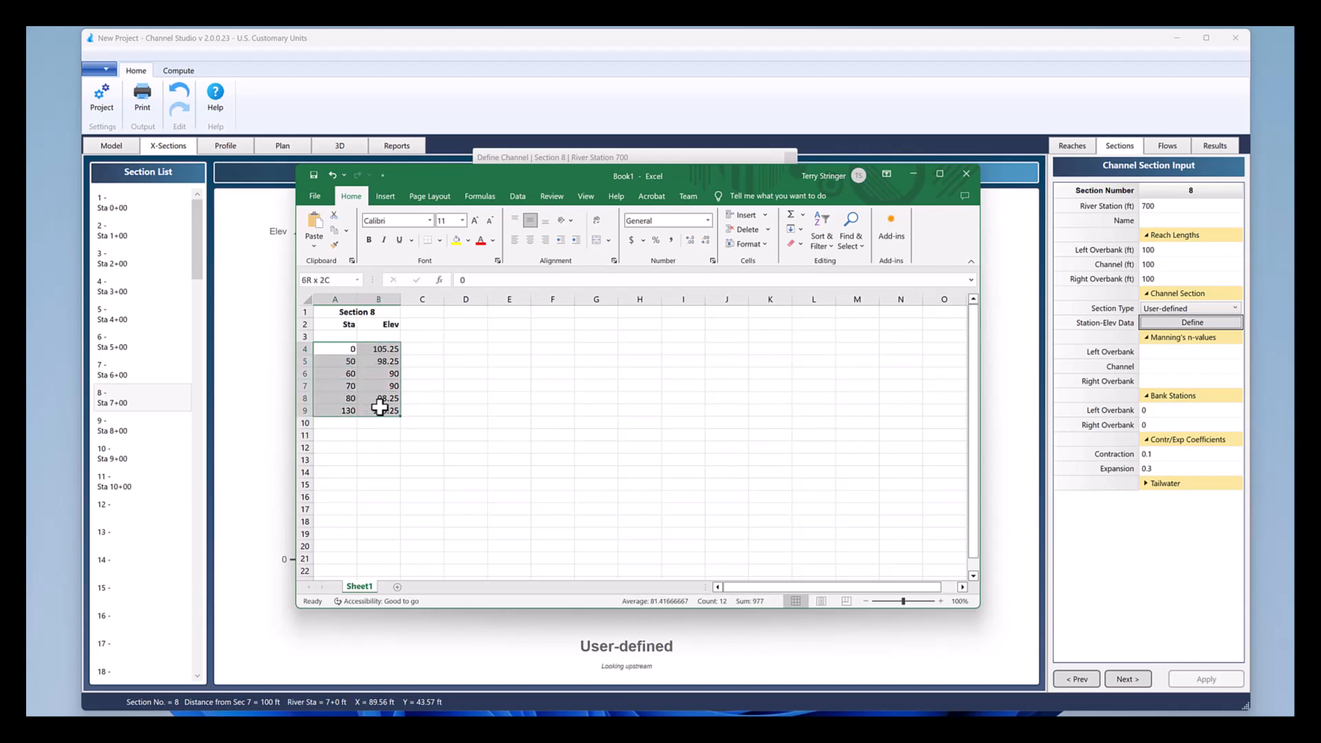
pyautogui.rightClick(380, 373)
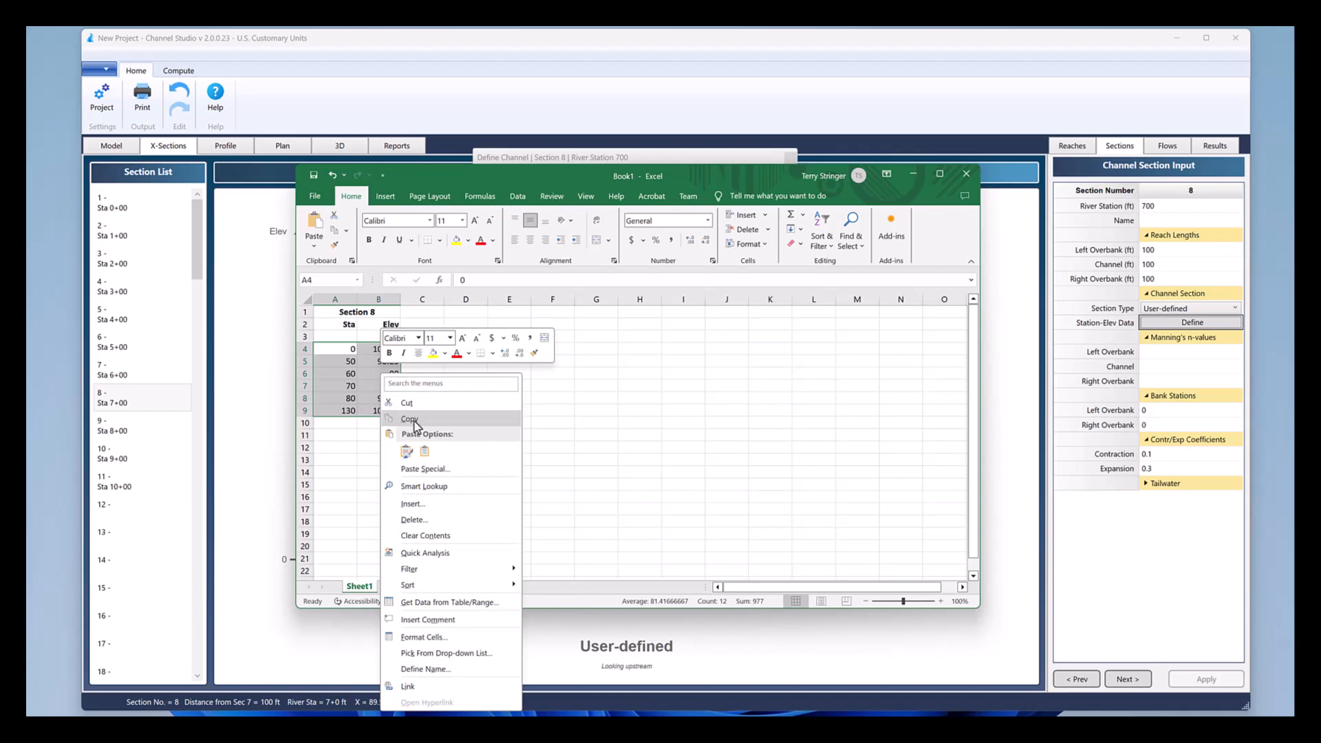
pyautogui.click(412, 419)
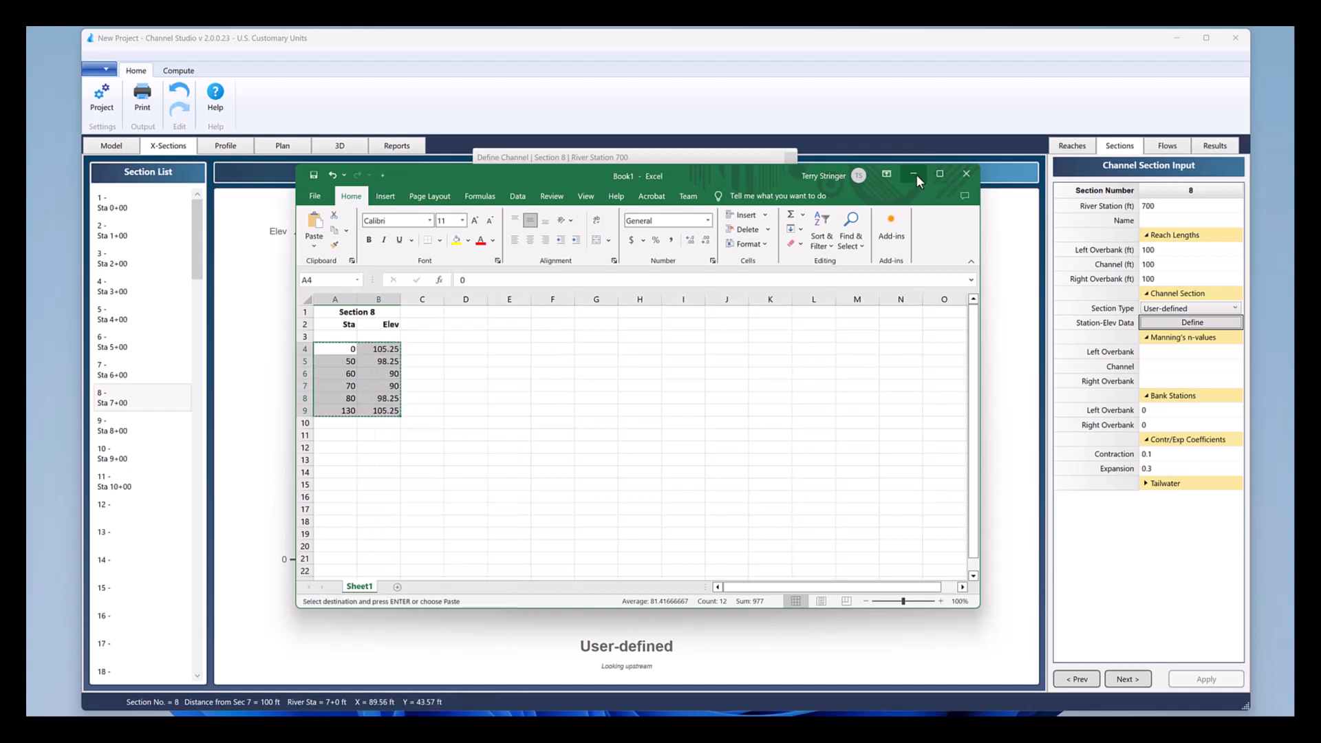
# Step: Return to Channel Studio, paste the copied station-elevation data into section 8's grid from row 1, and accept it
pyautogui.click(914, 174)
pyautogui.rightClick(544, 213)
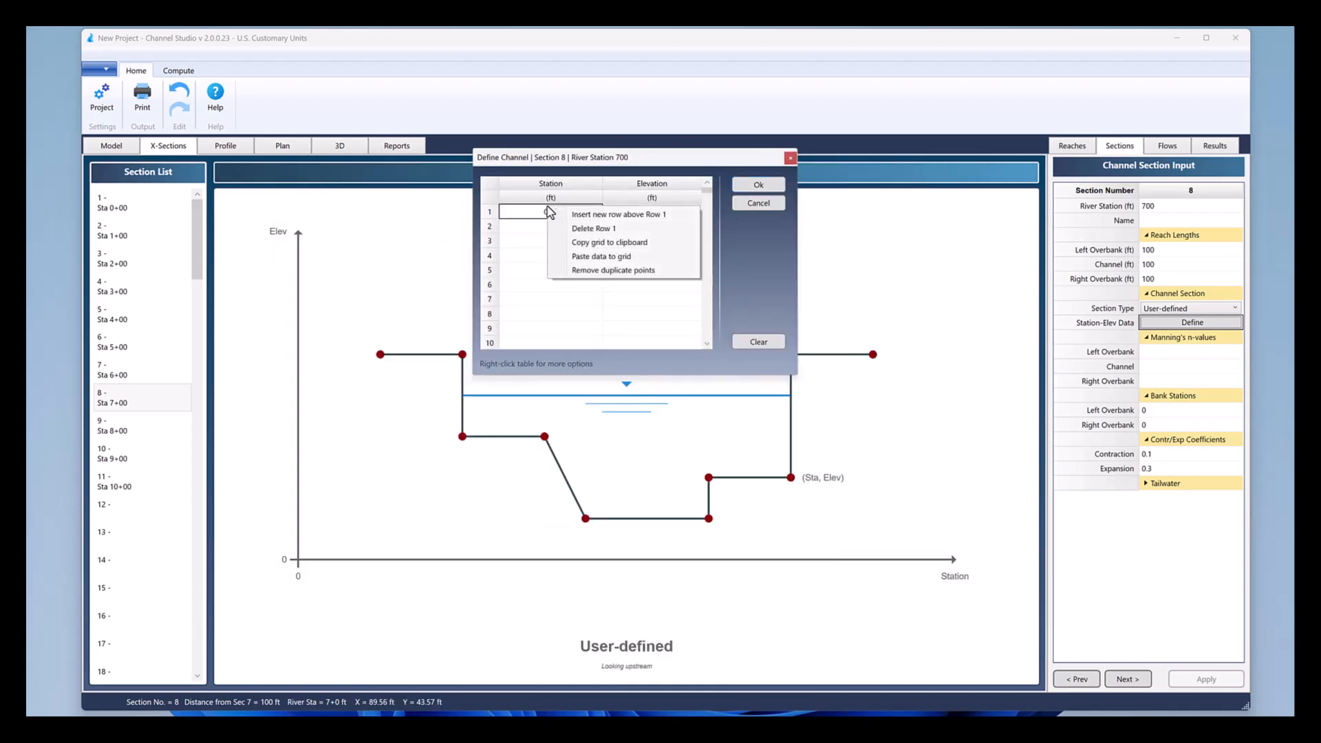
pyautogui.click(592, 257)
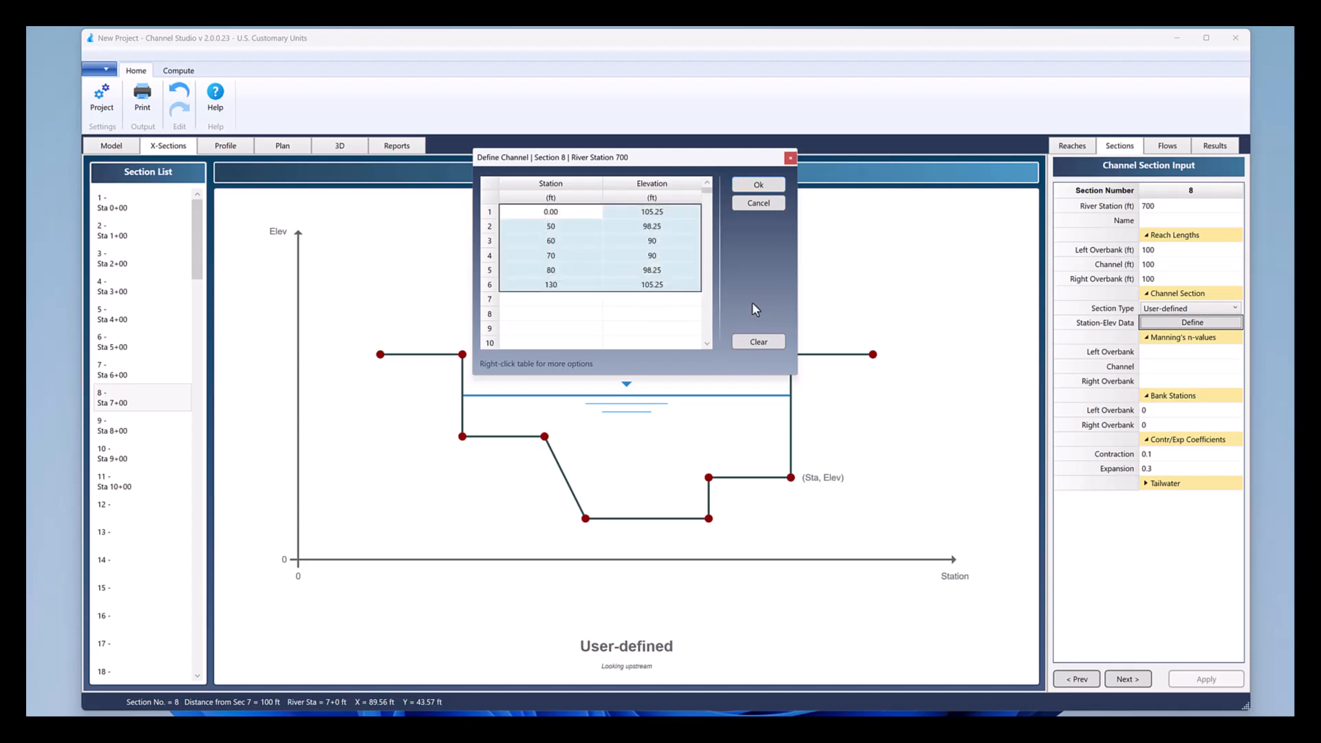
pyautogui.click(758, 188)
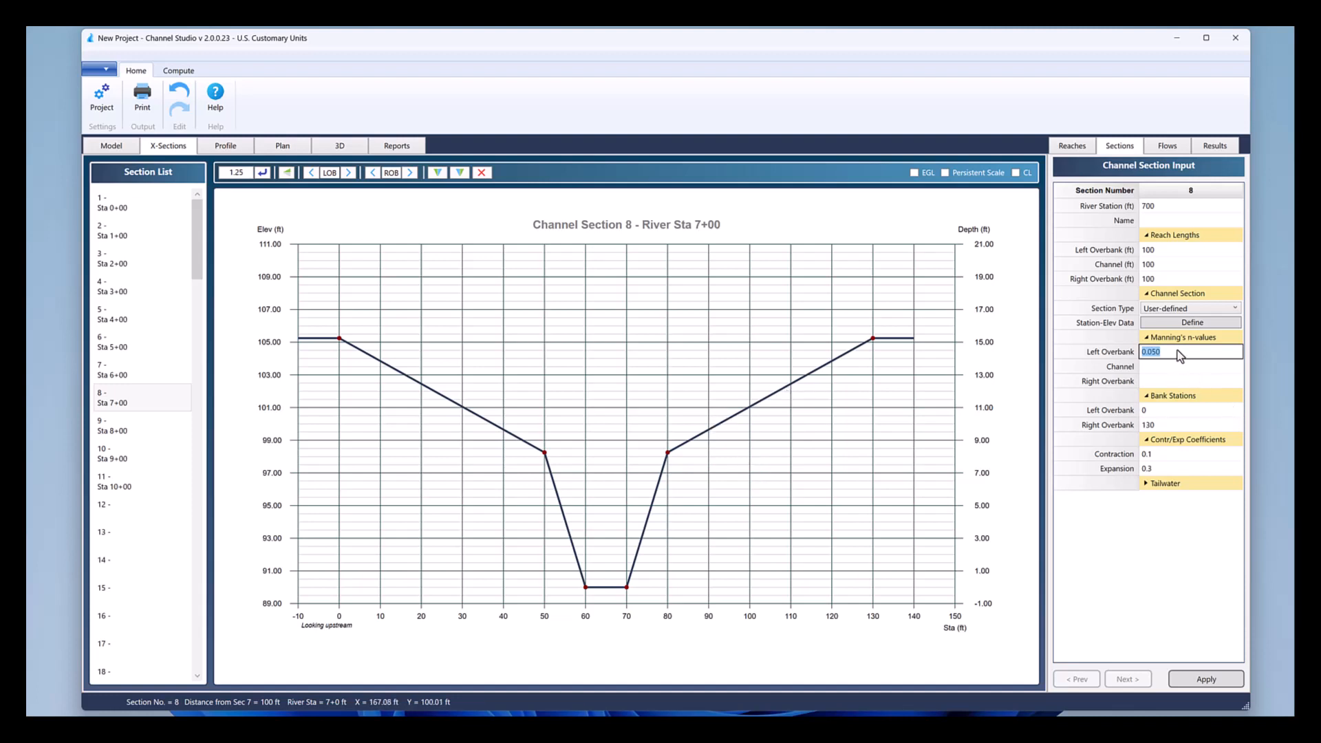
# Step: Fill in section 8's Manning's n-values as 0.050 left overbank, 0.030 channel and 0.050 right overbank
pyautogui.click(1154, 369)
pyautogui.click(1178, 382)
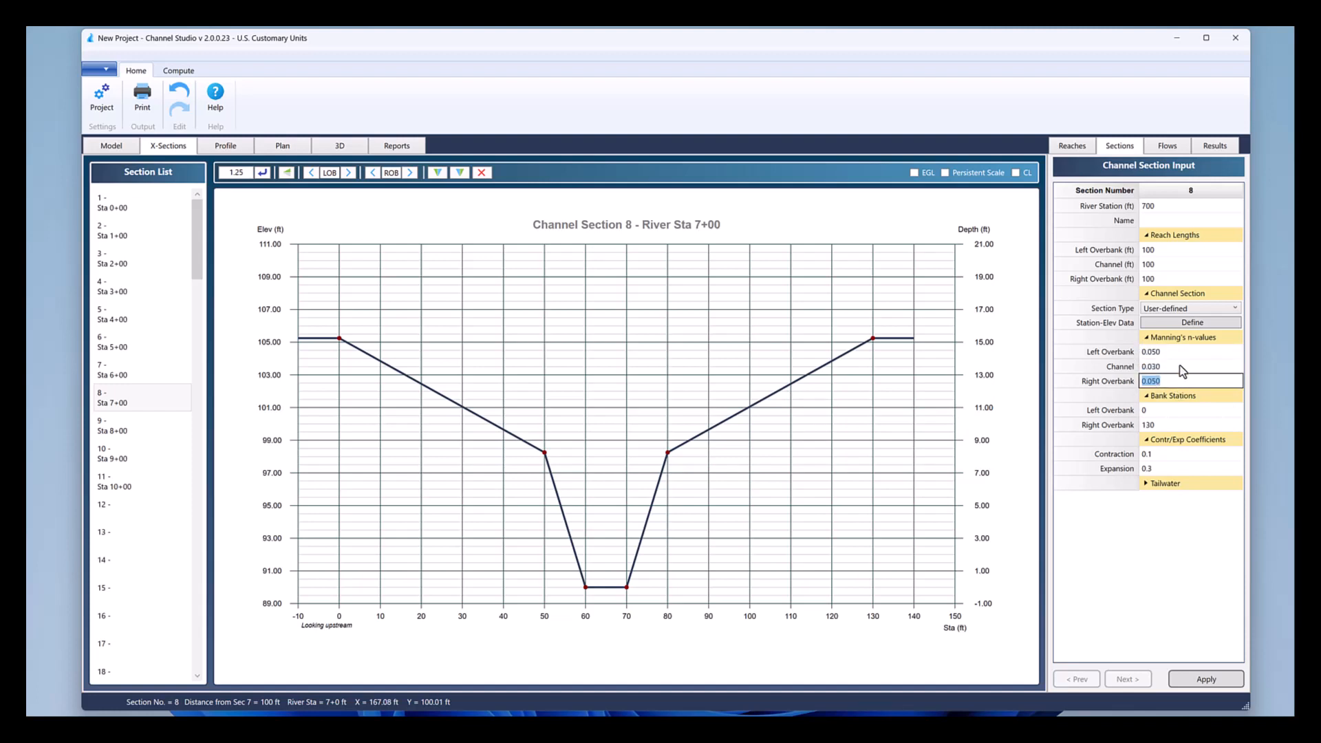
pyautogui.click(1171, 414)
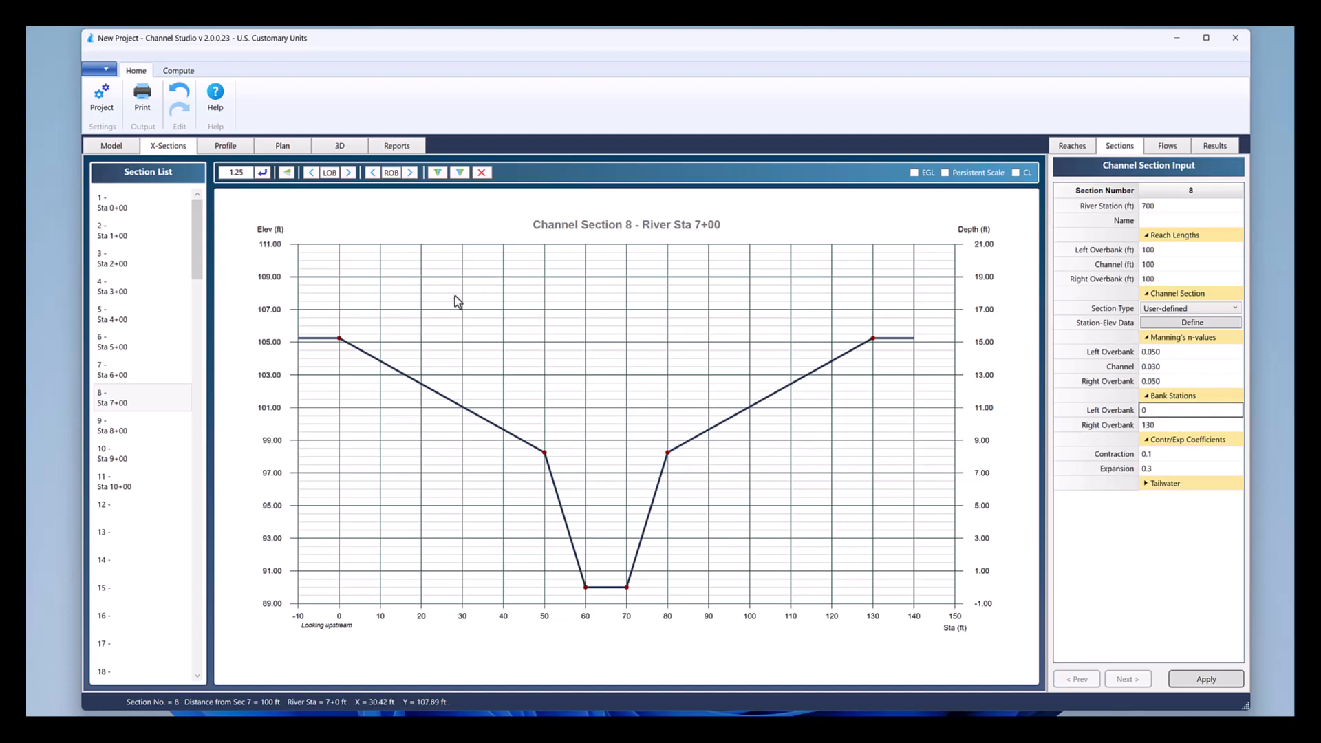
# Step: Move section 8's bank stations to 50 for the left overbank and 80 for the right overbank, applying the change
pyautogui.click(349, 173)
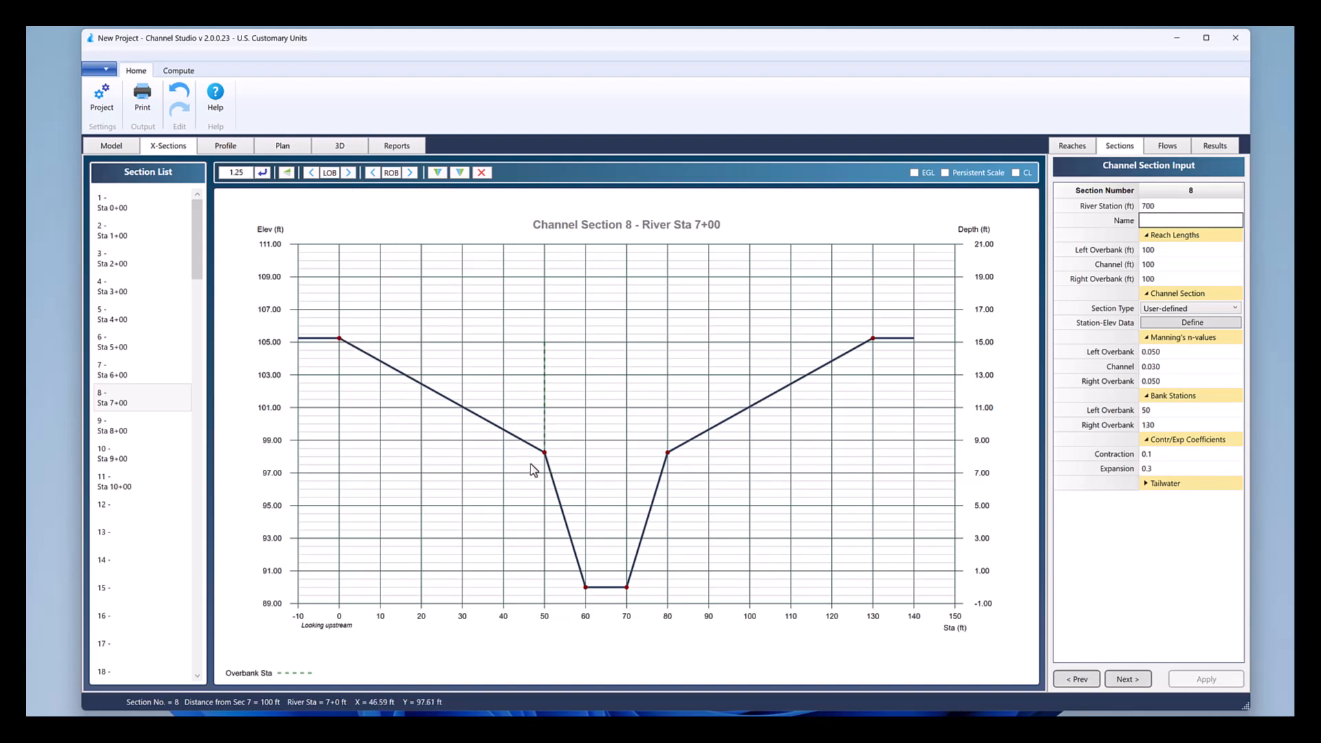
pyautogui.click(371, 175)
pyautogui.click(1156, 427)
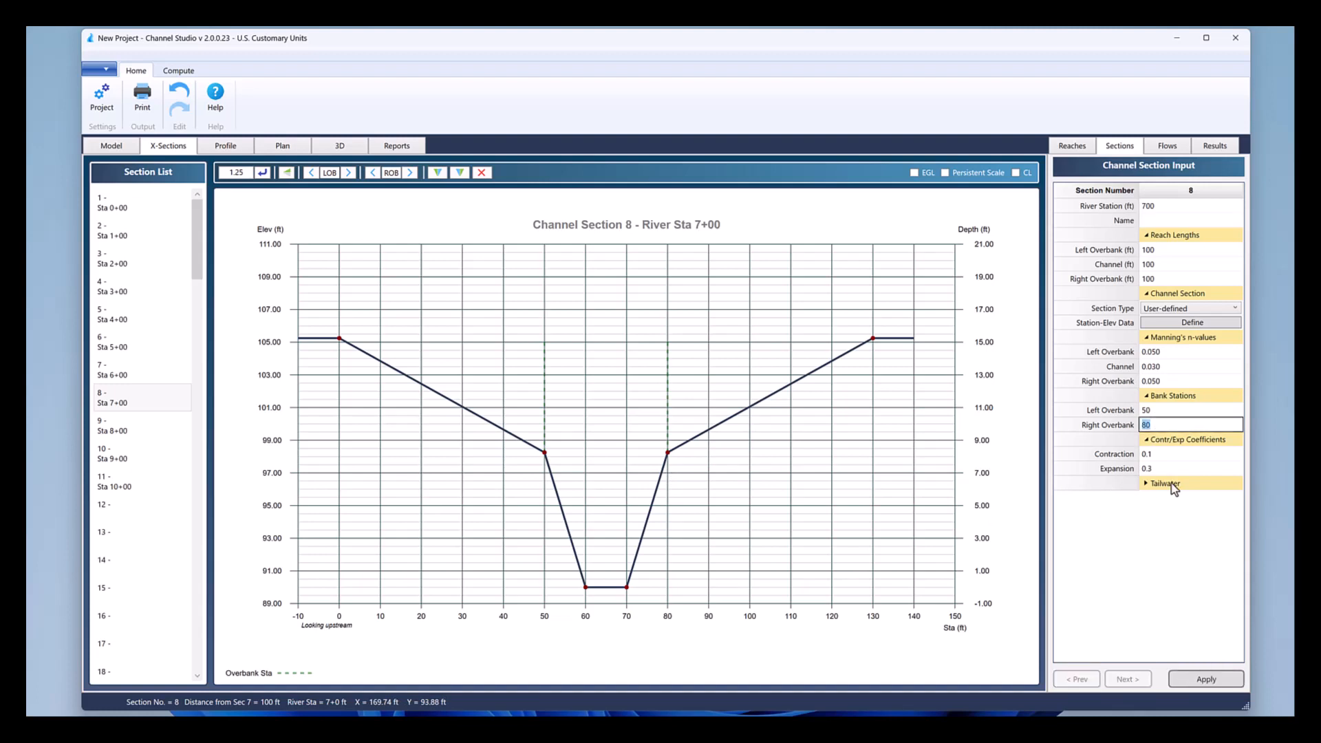
pyautogui.click(1211, 679)
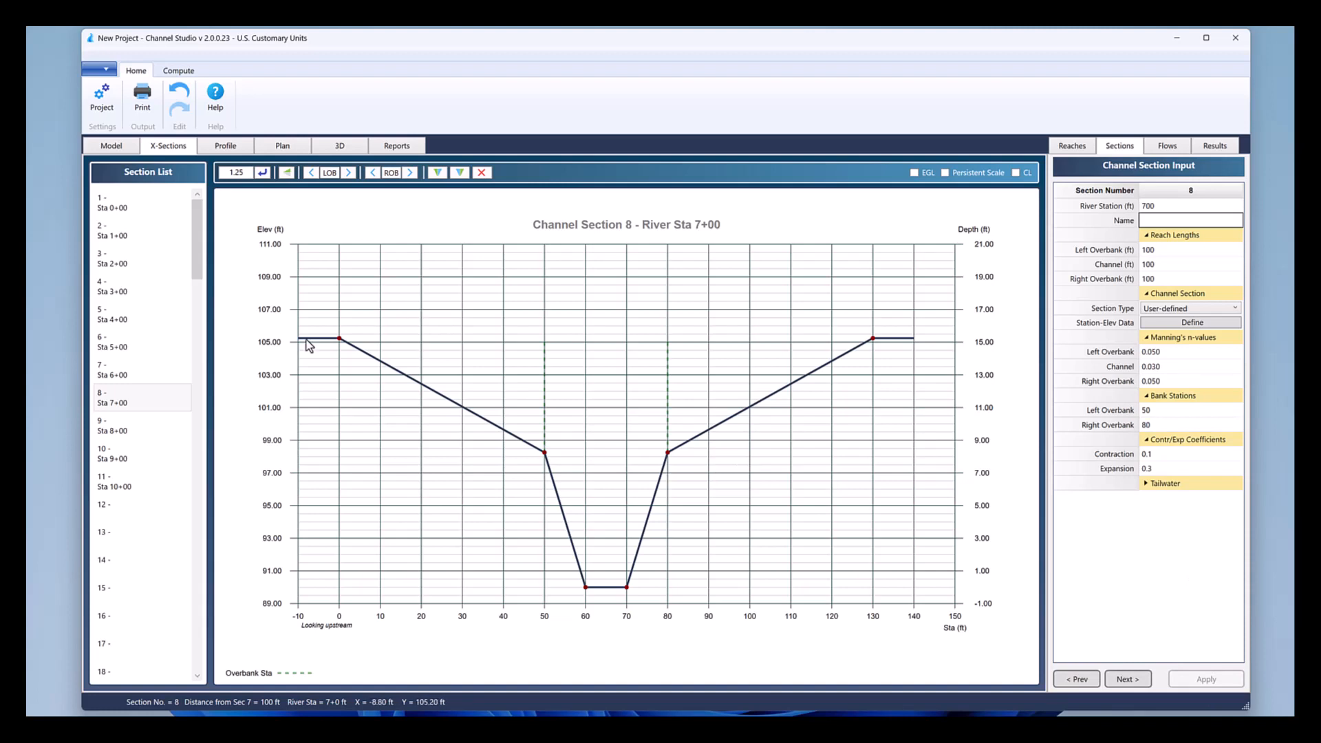
# Step: Copy the previous section's geometry to section 9 at Sta 8+00 and raise its elevations by 0.25 ft, applying the change
pyautogui.click(126, 431)
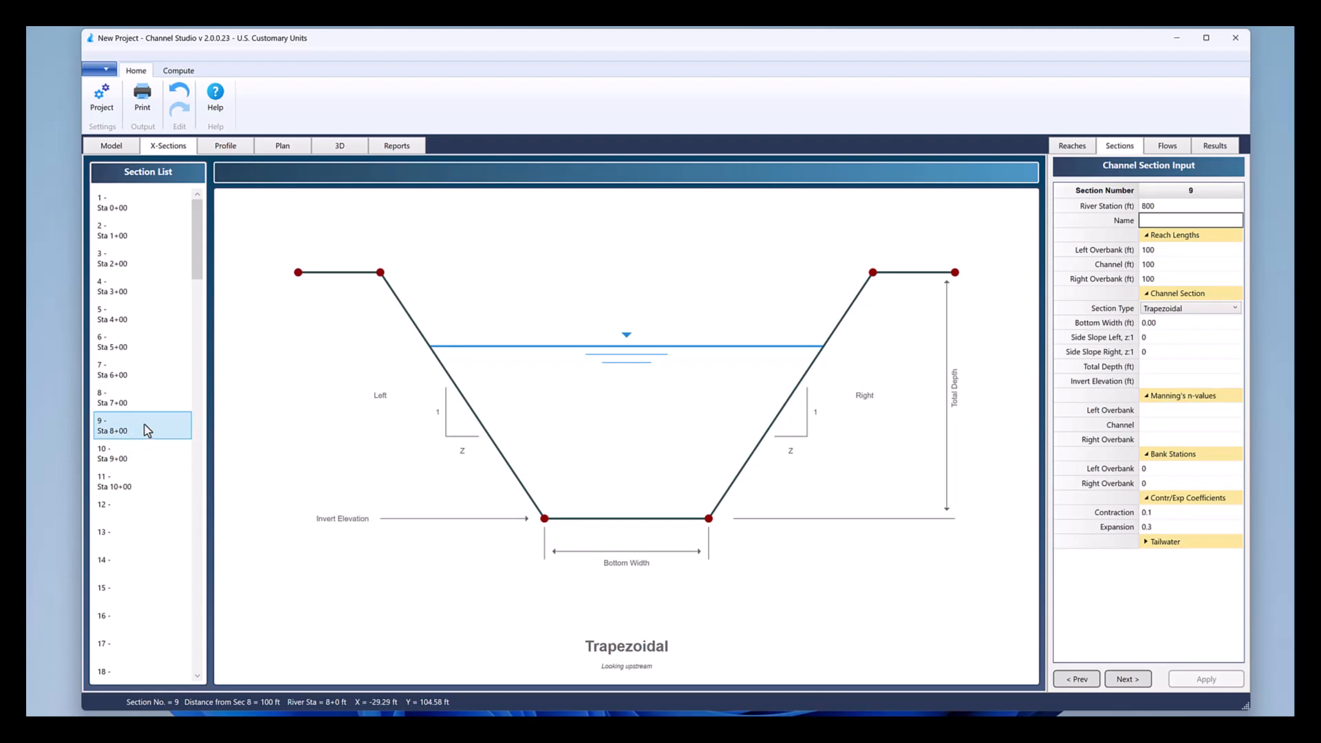
pyautogui.rightClick(147, 430)
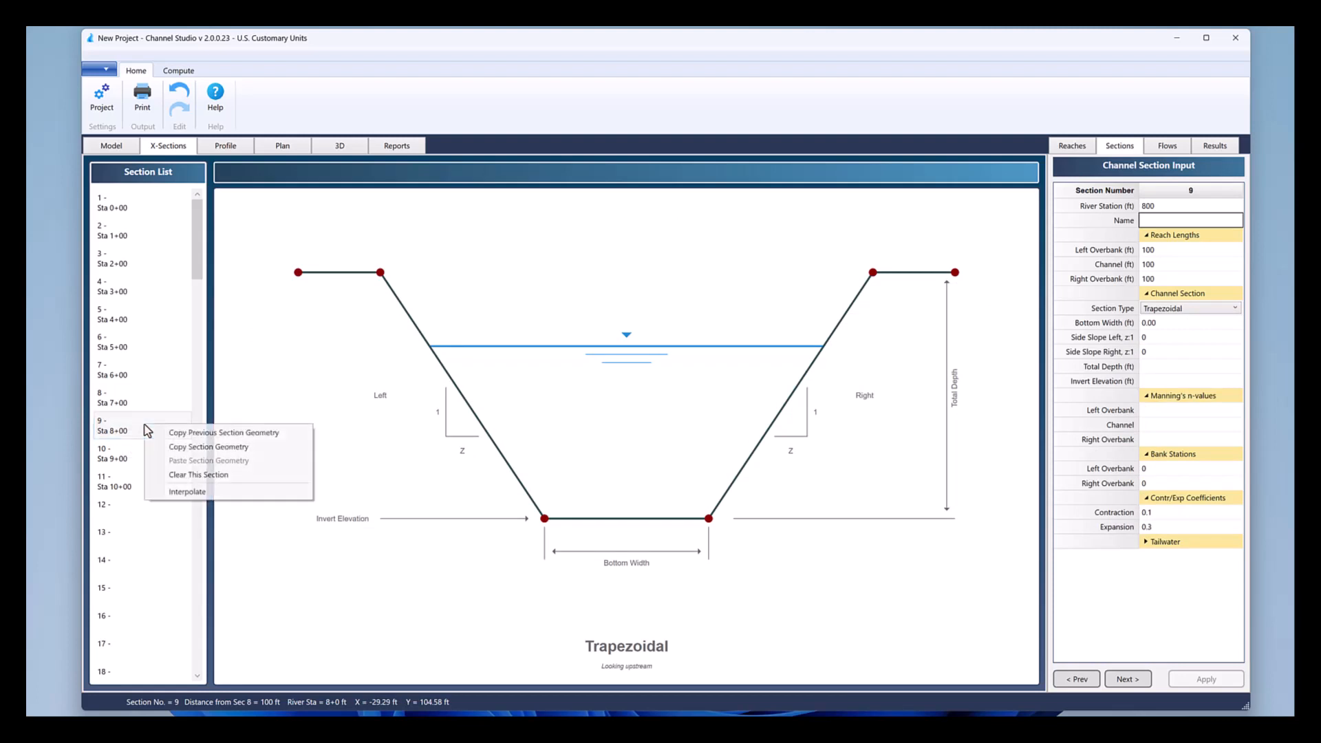
pyautogui.click(184, 432)
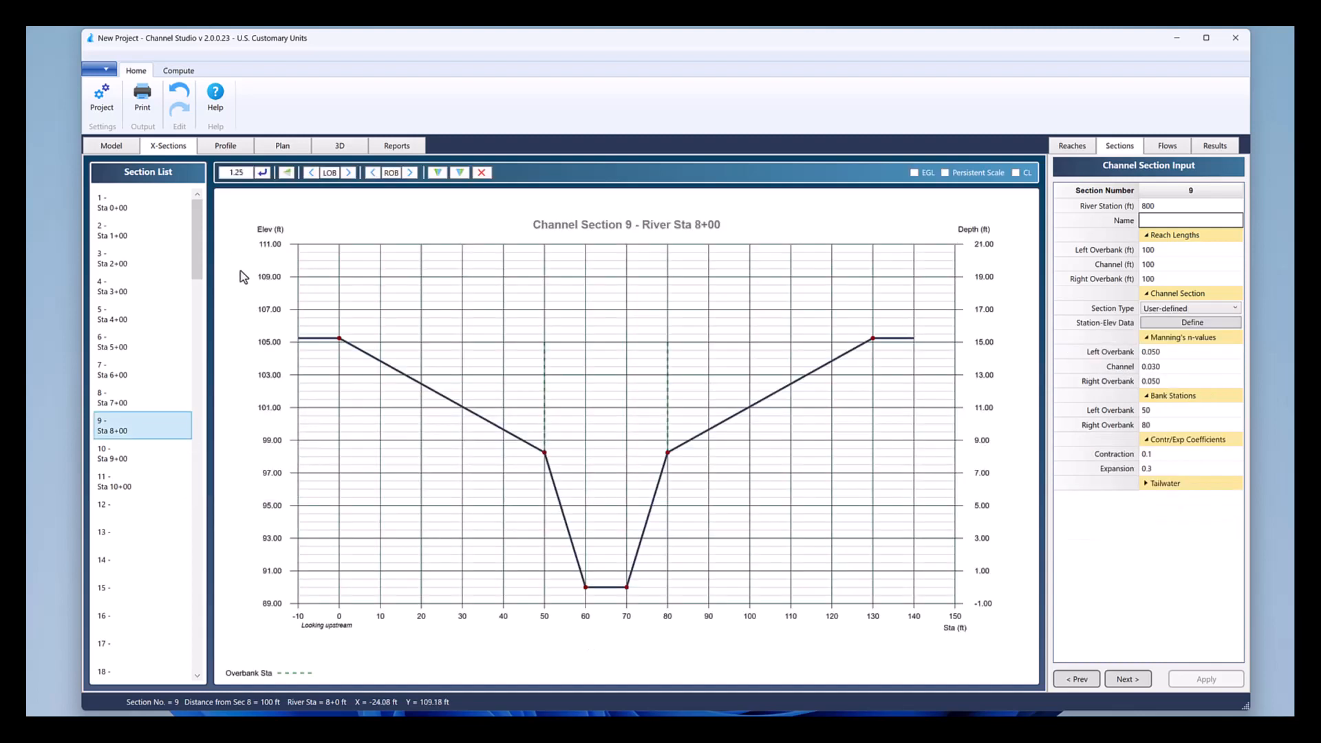
pyautogui.click(231, 172)
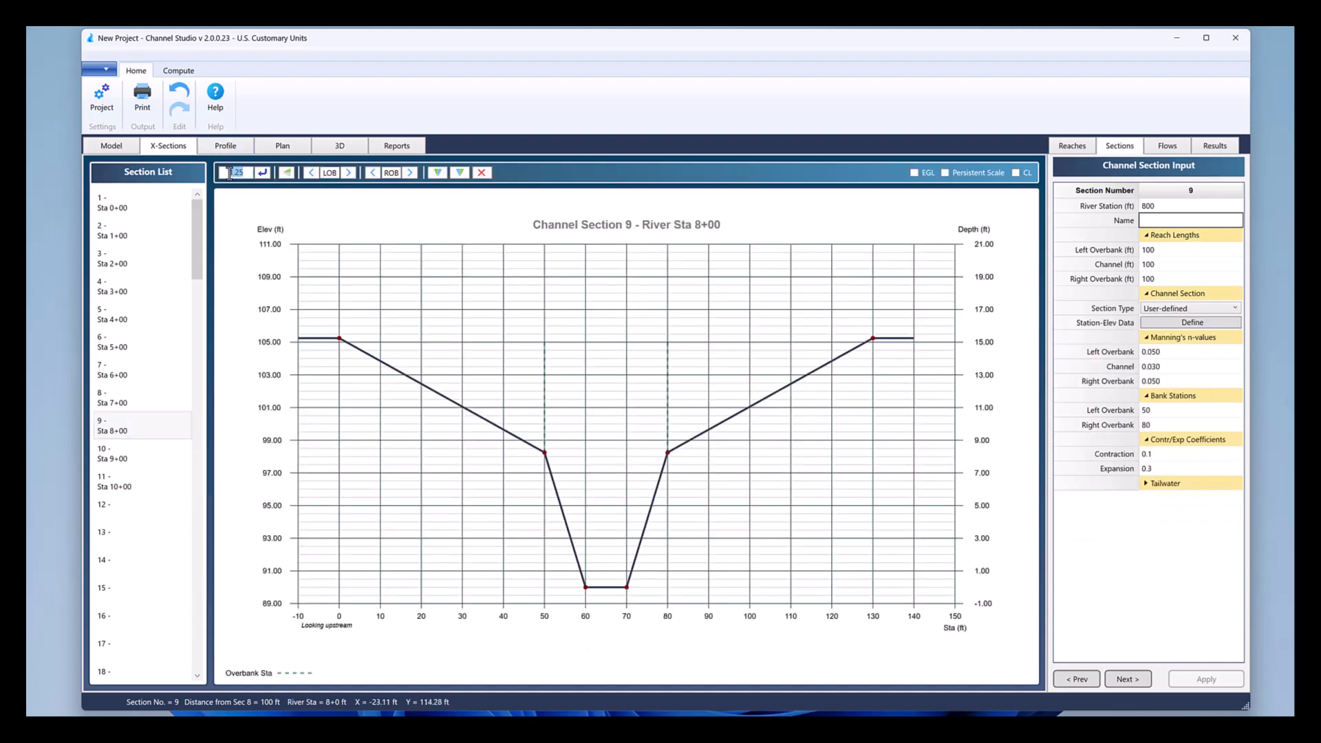
pyautogui.write('0.25')
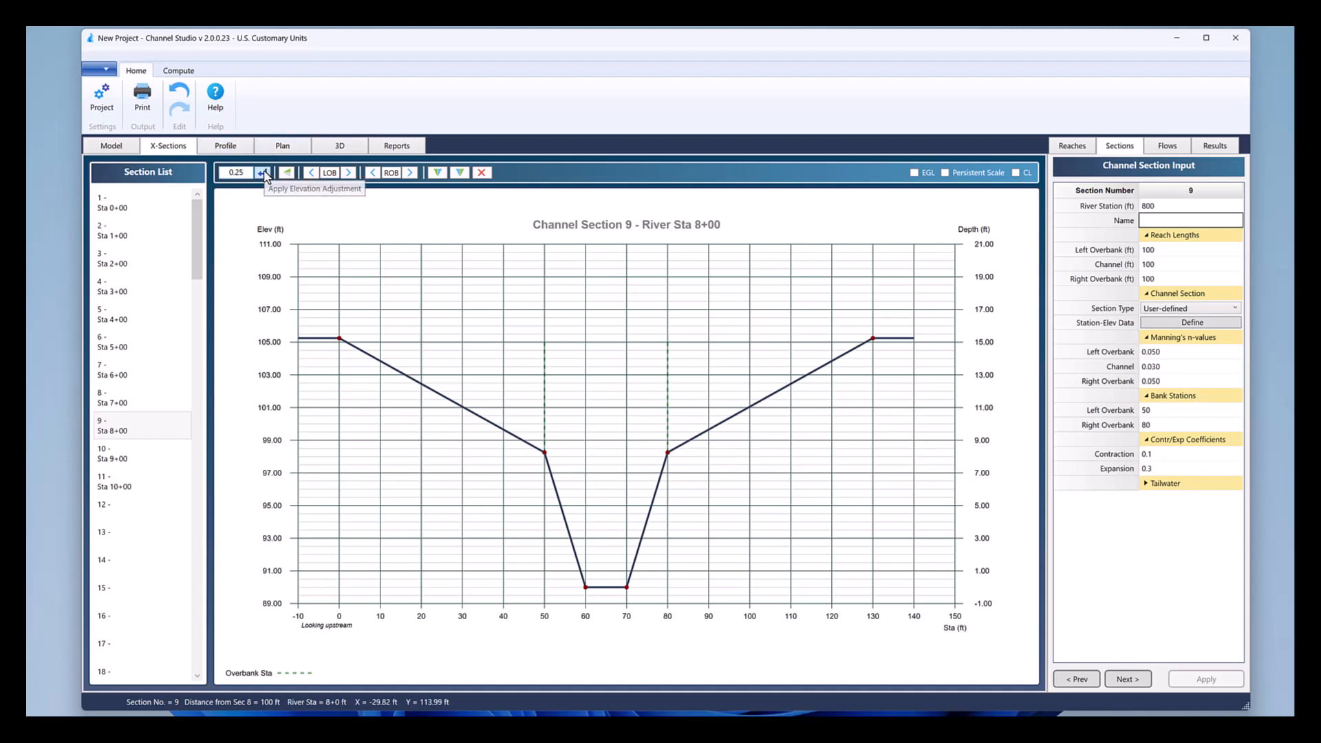
pyautogui.click(264, 172)
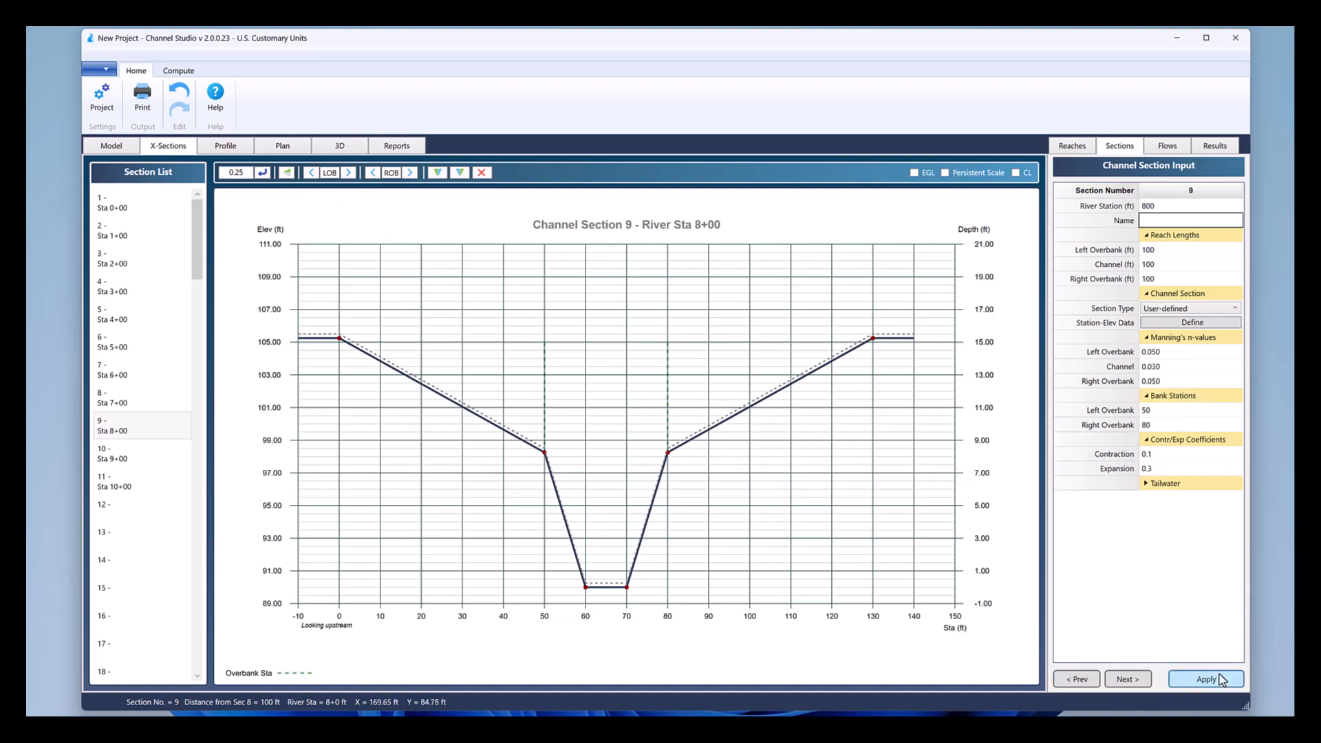
pyautogui.click(1198, 680)
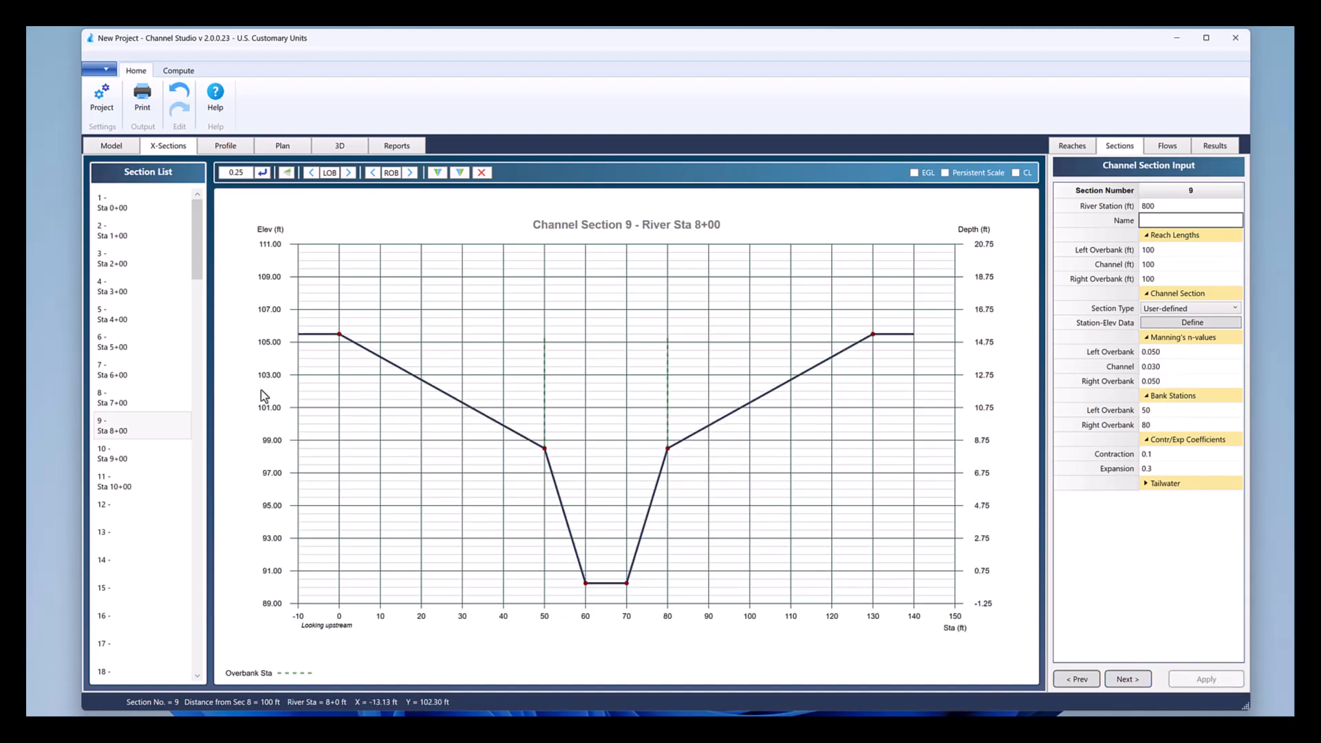
# Step: Copy the previous section's geometry to section 10 at Sta 9+00
pyautogui.click(152, 459)
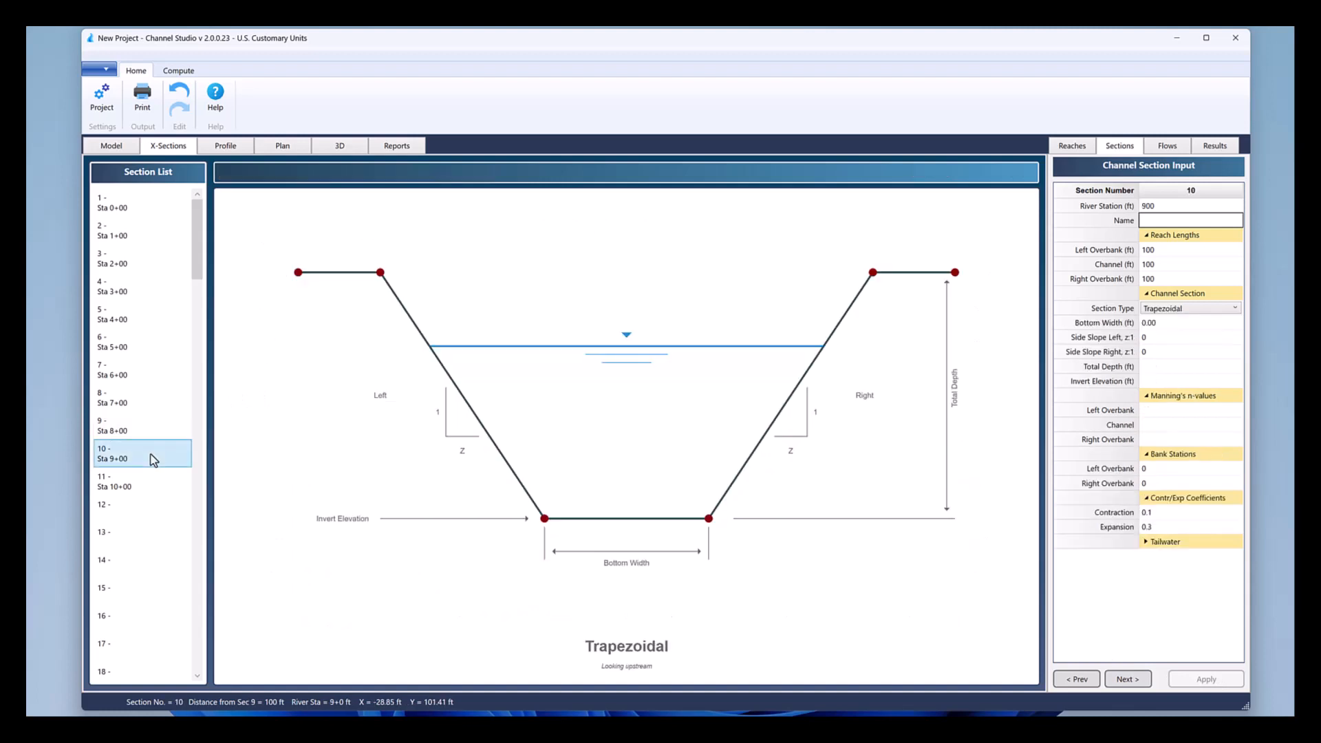
pyautogui.rightClick(151, 456)
pyautogui.click(205, 468)
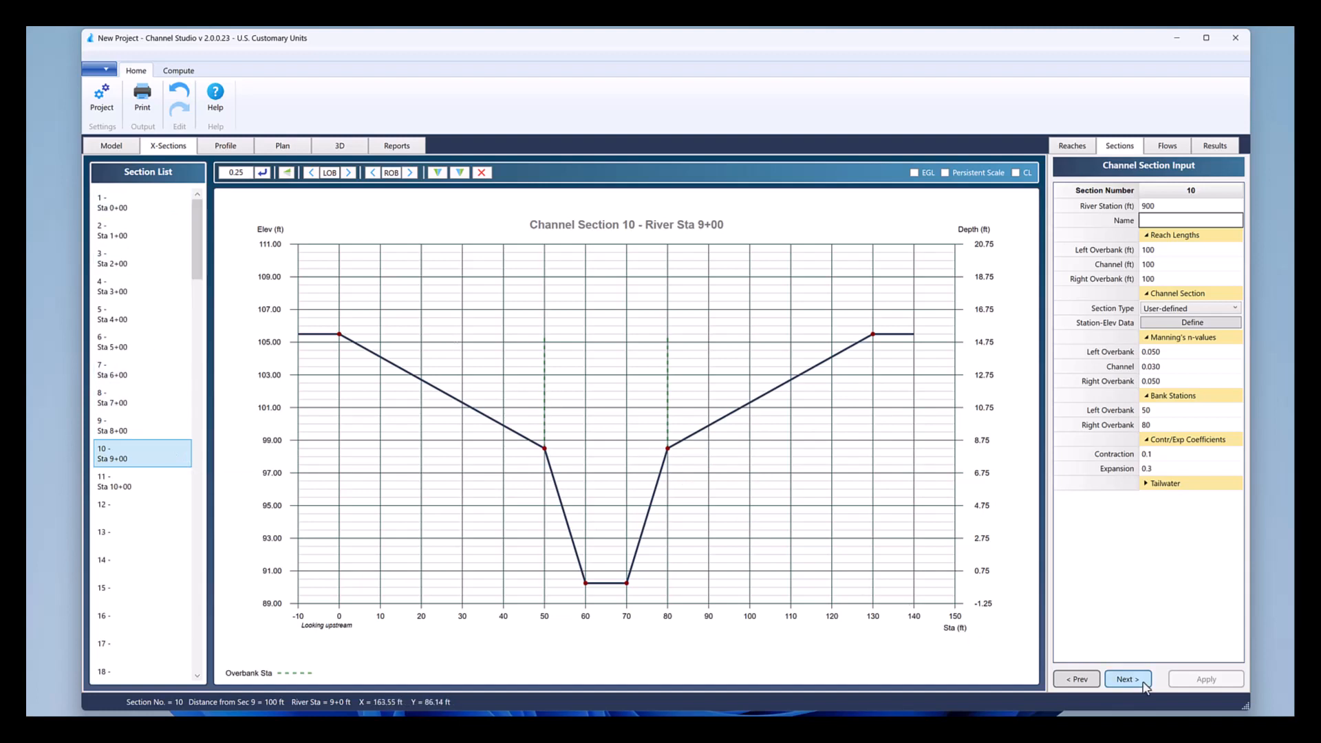
# Step: Copy the previous section's geometry to section 11 at Sta 10+00
pyautogui.click(132, 485)
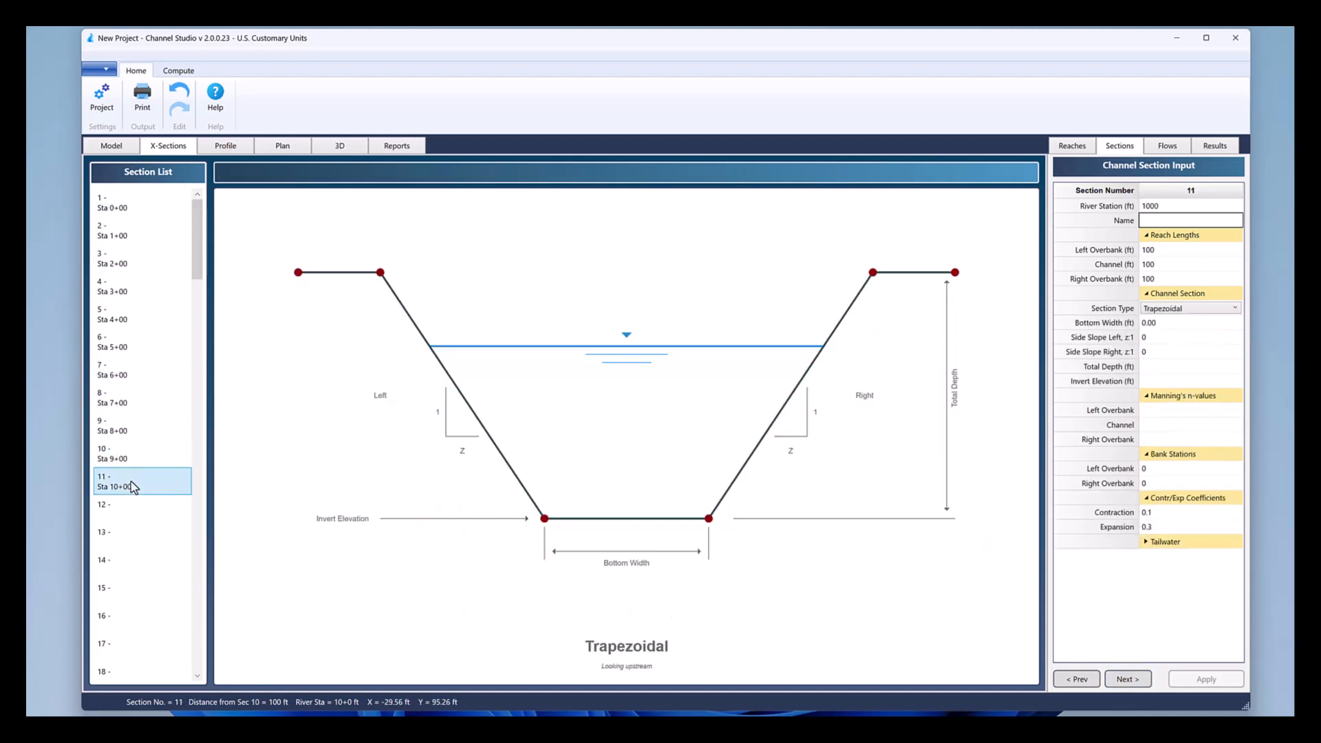
pyautogui.rightClick(132, 486)
pyautogui.click(172, 490)
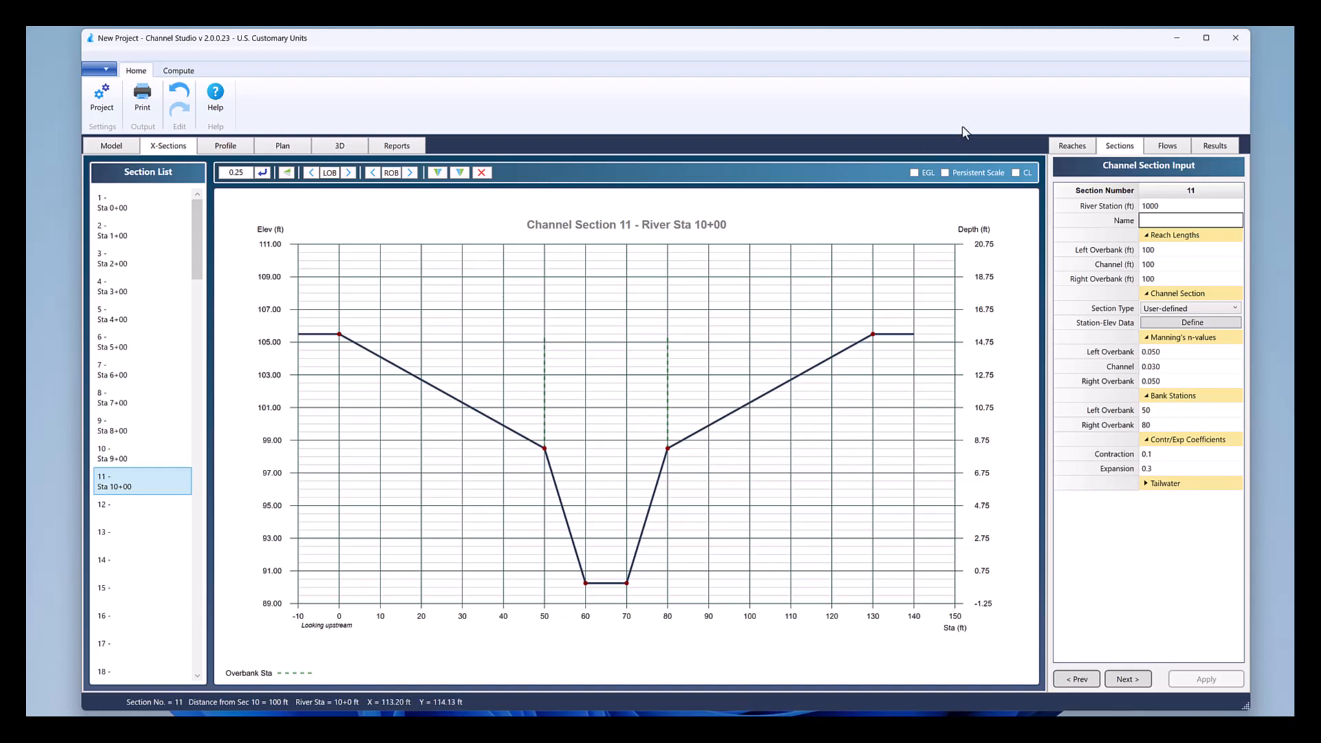
# Step: Enter a steady flow of 300 cfs for Profile 1 at all eleven sections
pyautogui.click(1166, 147)
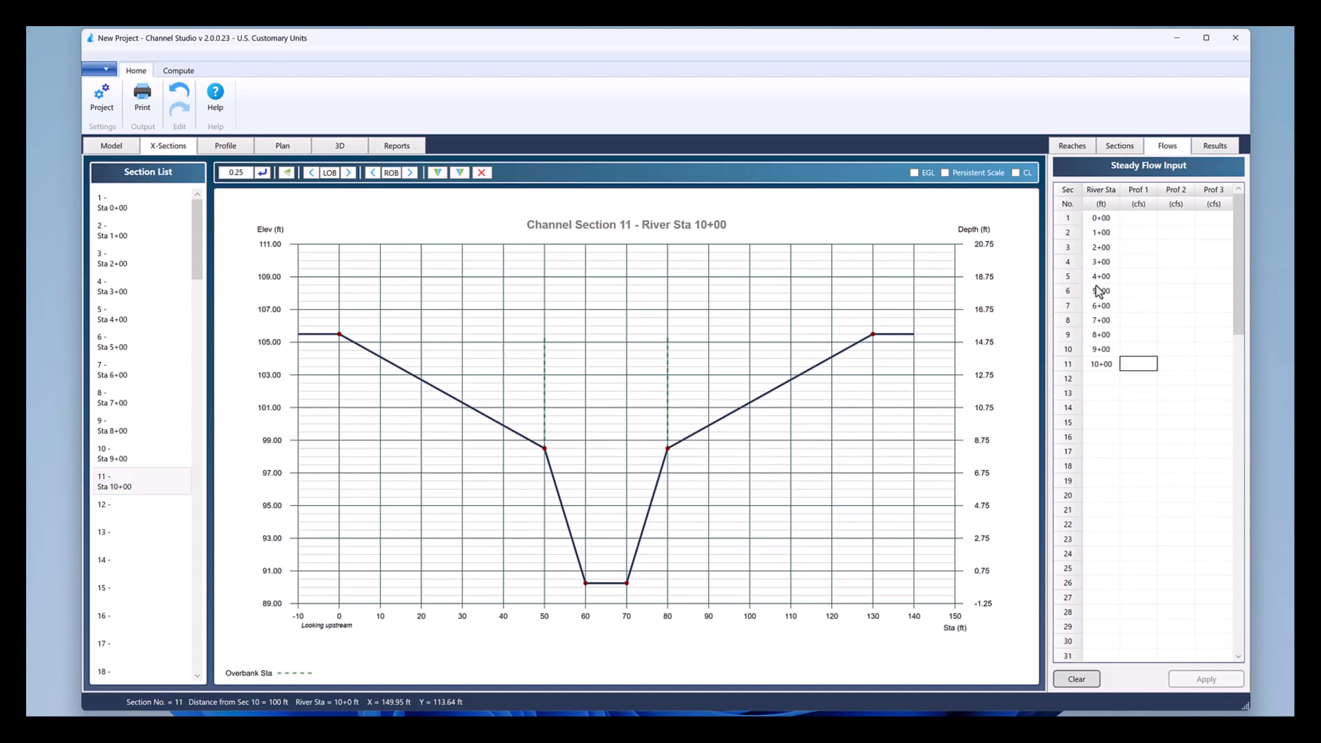
pyautogui.click(1145, 221)
pyautogui.write('300')
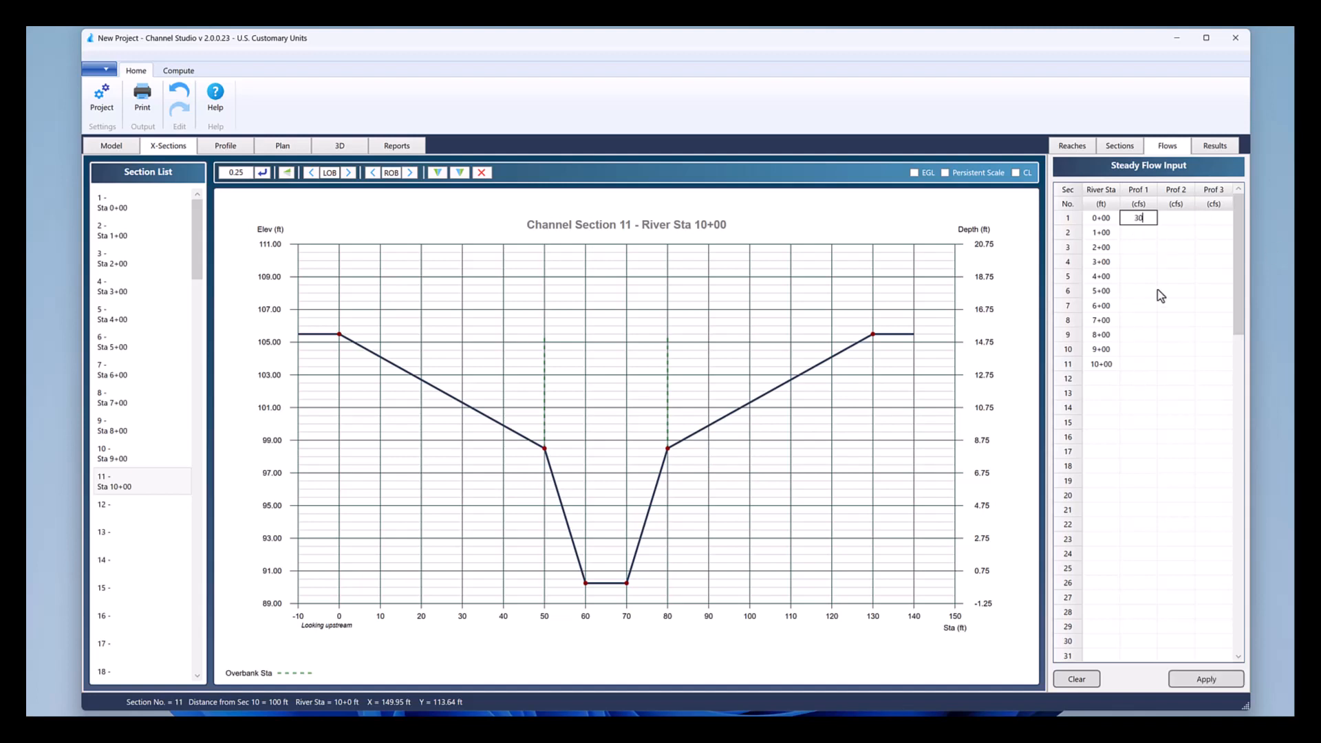
pyautogui.press('Return')
pyautogui.press('Return')
pyautogui.press('Return')
pyautogui.press('Return')
pyautogui.press('Return')
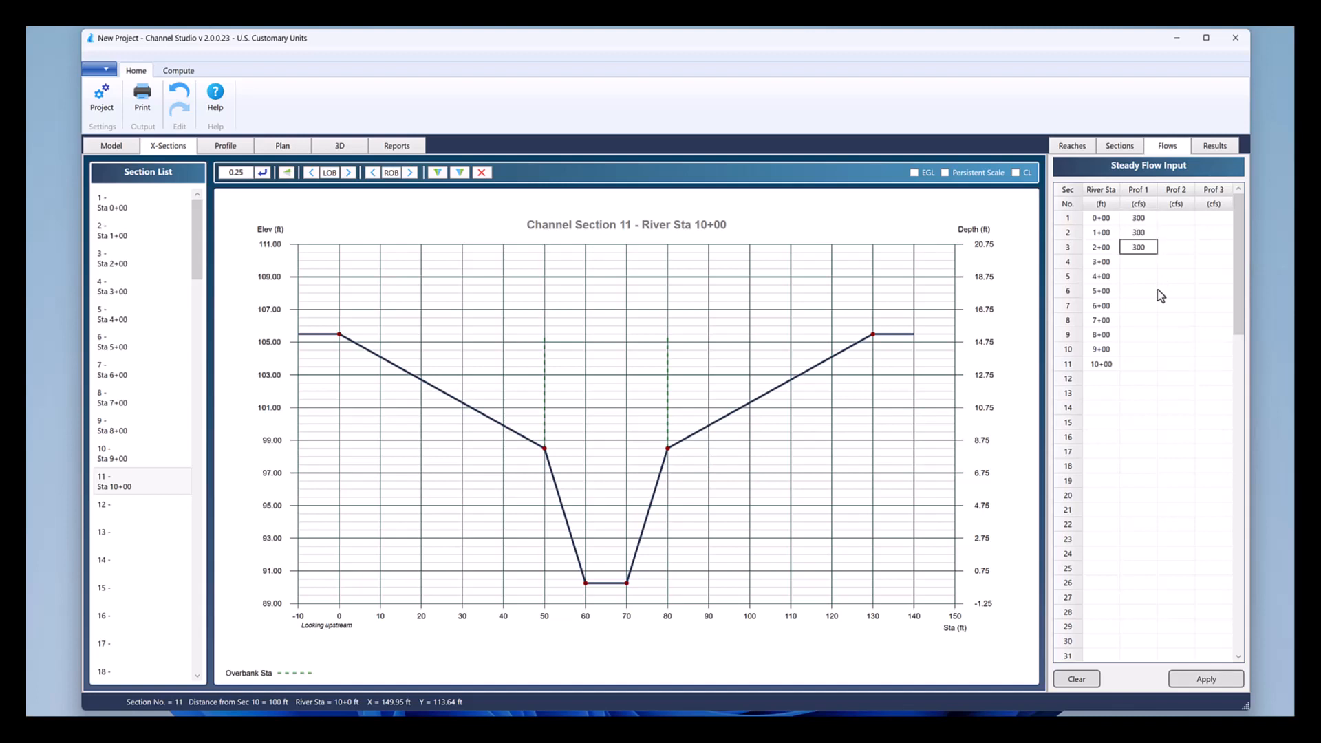
pyautogui.press('Return')
pyautogui.press('Return')
pyautogui.press('Return')
pyautogui.press('Return')
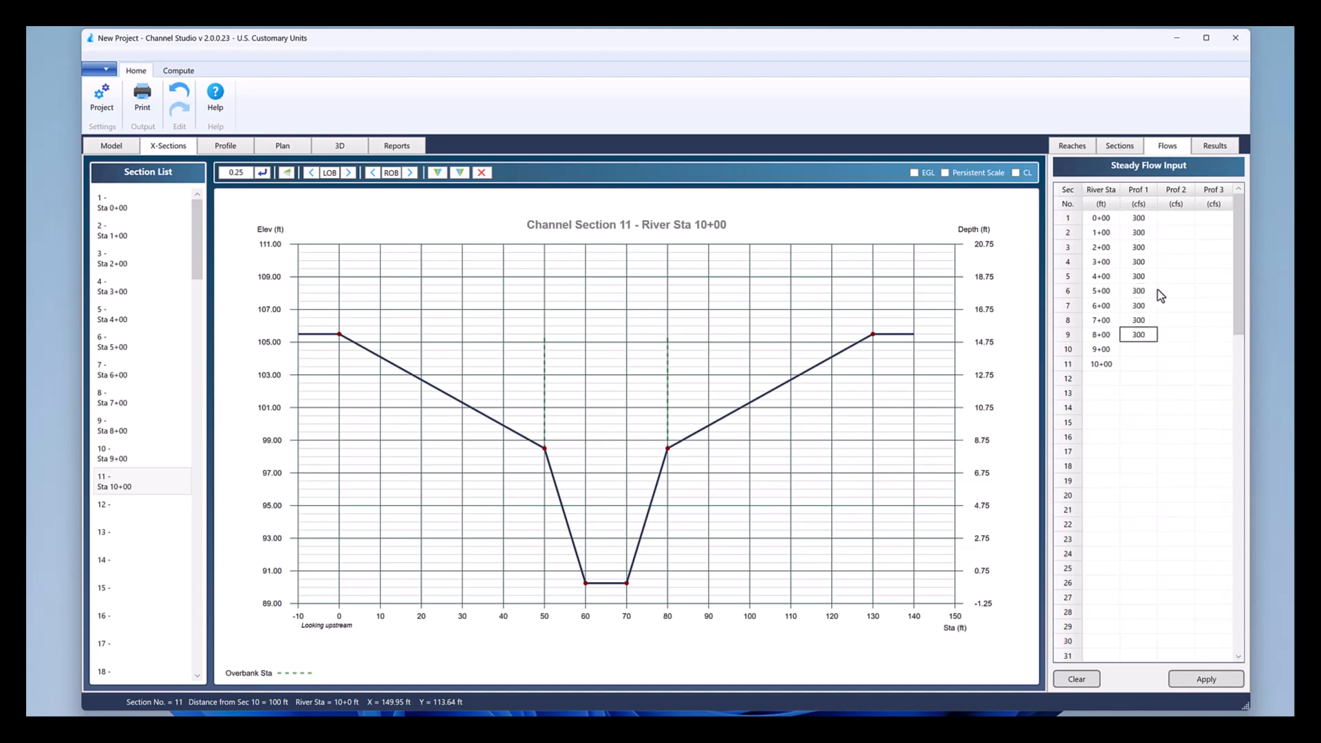
# Step: Enter a steady flow of 450 cfs for Profile 2 at all eleven sections
pyautogui.click(1171, 219)
pyautogui.write('450')
pyautogui.press('Return')
pyautogui.press('Return')
pyautogui.press('Return')
pyautogui.press('Return')
pyautogui.press('Return')
pyautogui.press('Return')
pyautogui.press('Return')
pyautogui.press('Return')
pyautogui.press('Return')
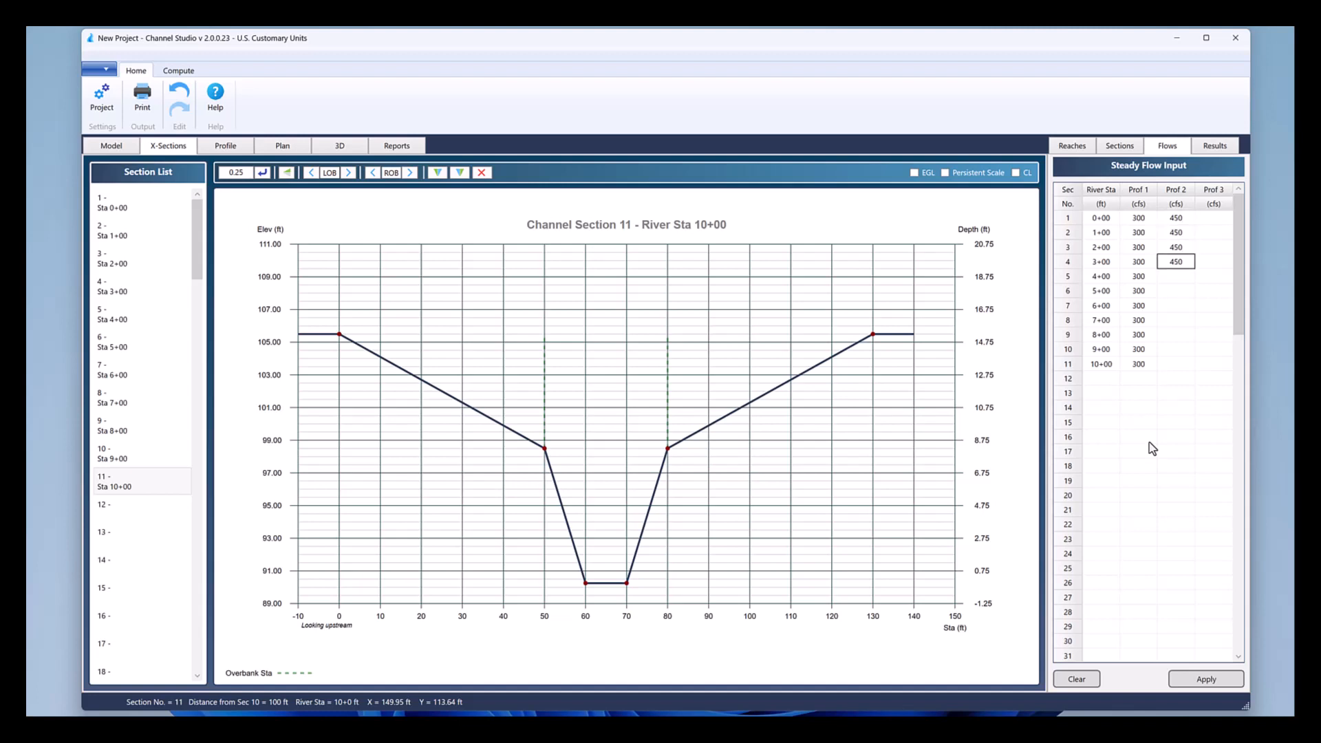
pyautogui.press('Return')
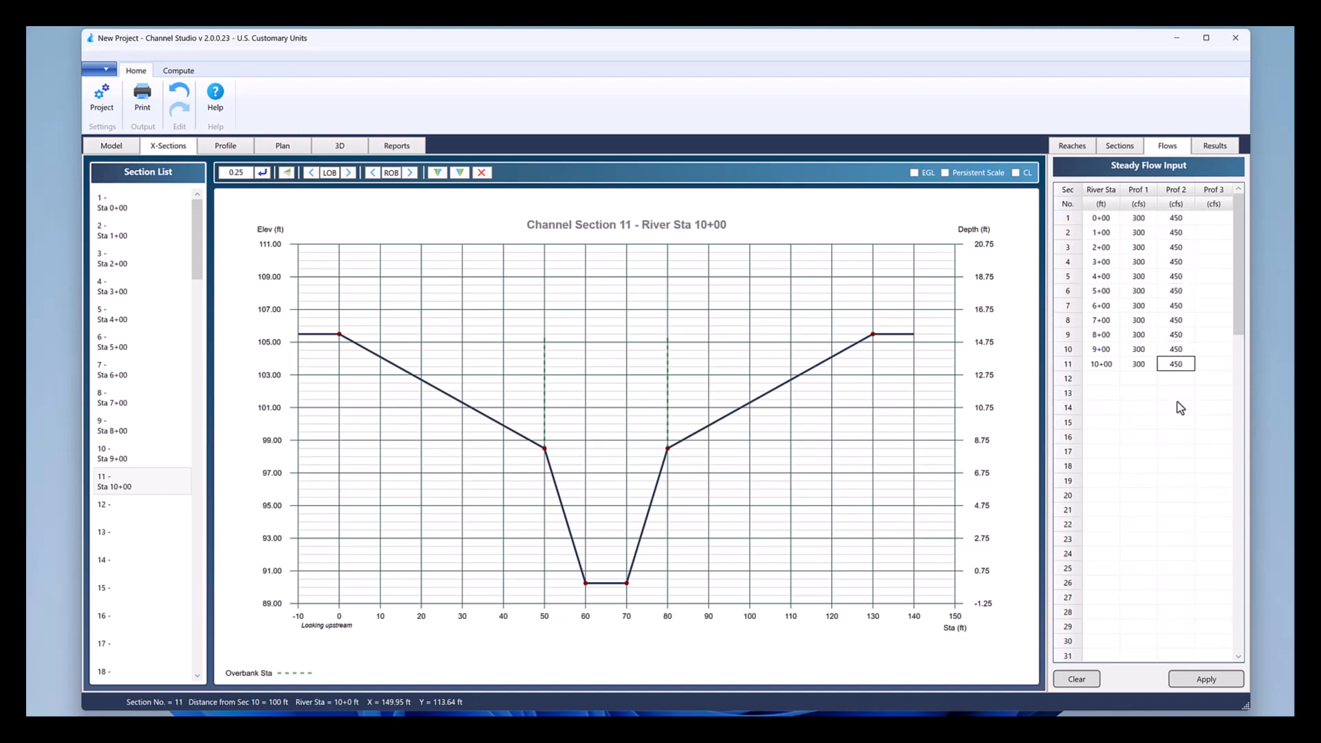
# Step: Enter a steady flow of 2500 cfs for Profile 3 at all eleven sections and apply the flow data
pyautogui.click(1204, 221)
pyautogui.write('2500')
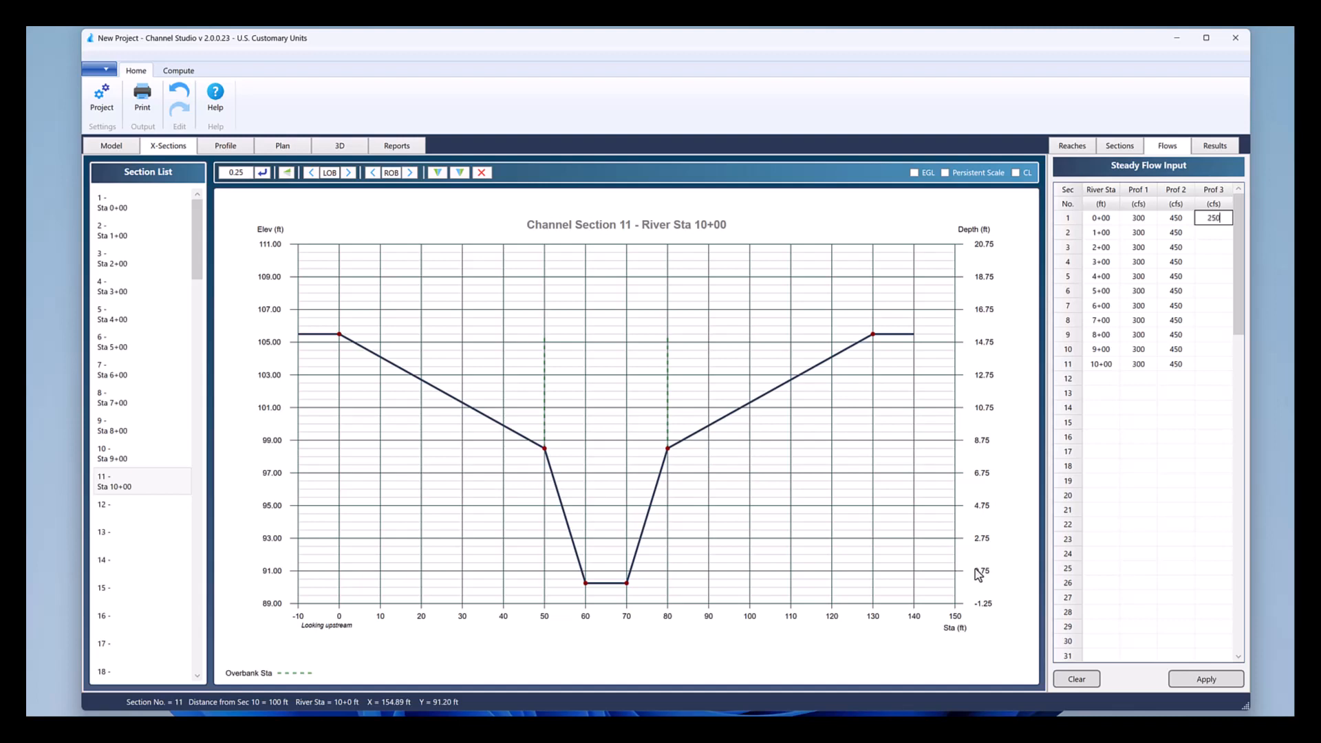
pyautogui.press('Return')
pyautogui.press('Return')
pyautogui.press('Return')
pyautogui.press('Return')
pyautogui.press('Return')
pyautogui.press('Return')
pyautogui.press('Return')
pyautogui.press('Return')
pyautogui.press('Return')
pyautogui.press('Return')
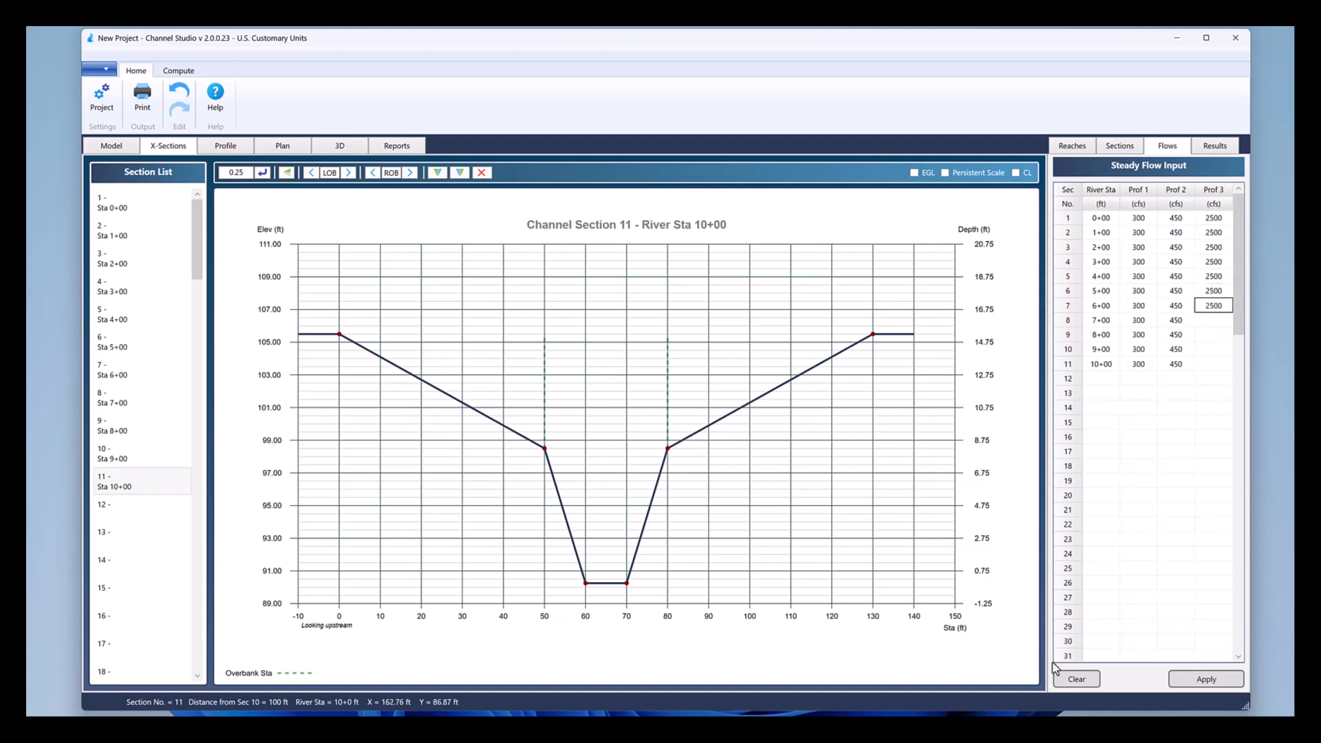
pyautogui.click(1181, 680)
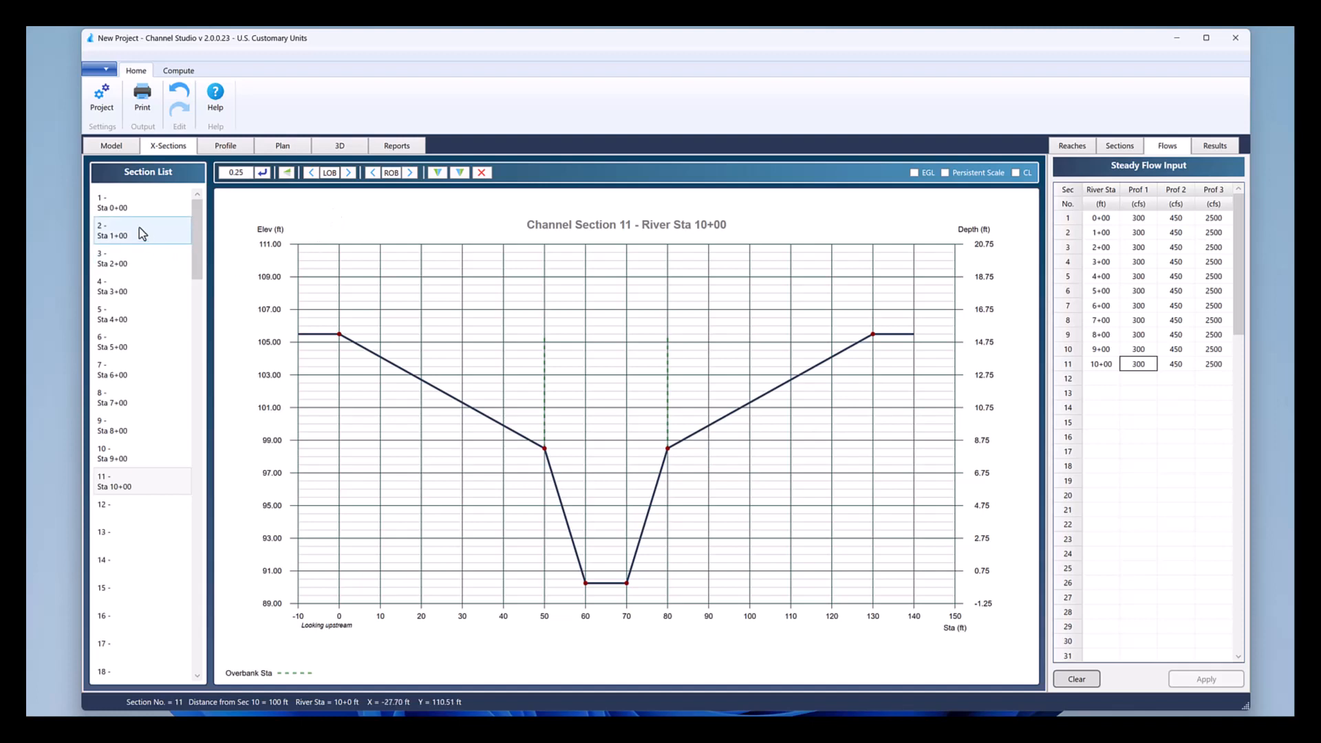
# Step: Apply the project settings with flow profile IDs 5-Year, 25-Year and 100-Year
pyautogui.click(108, 101)
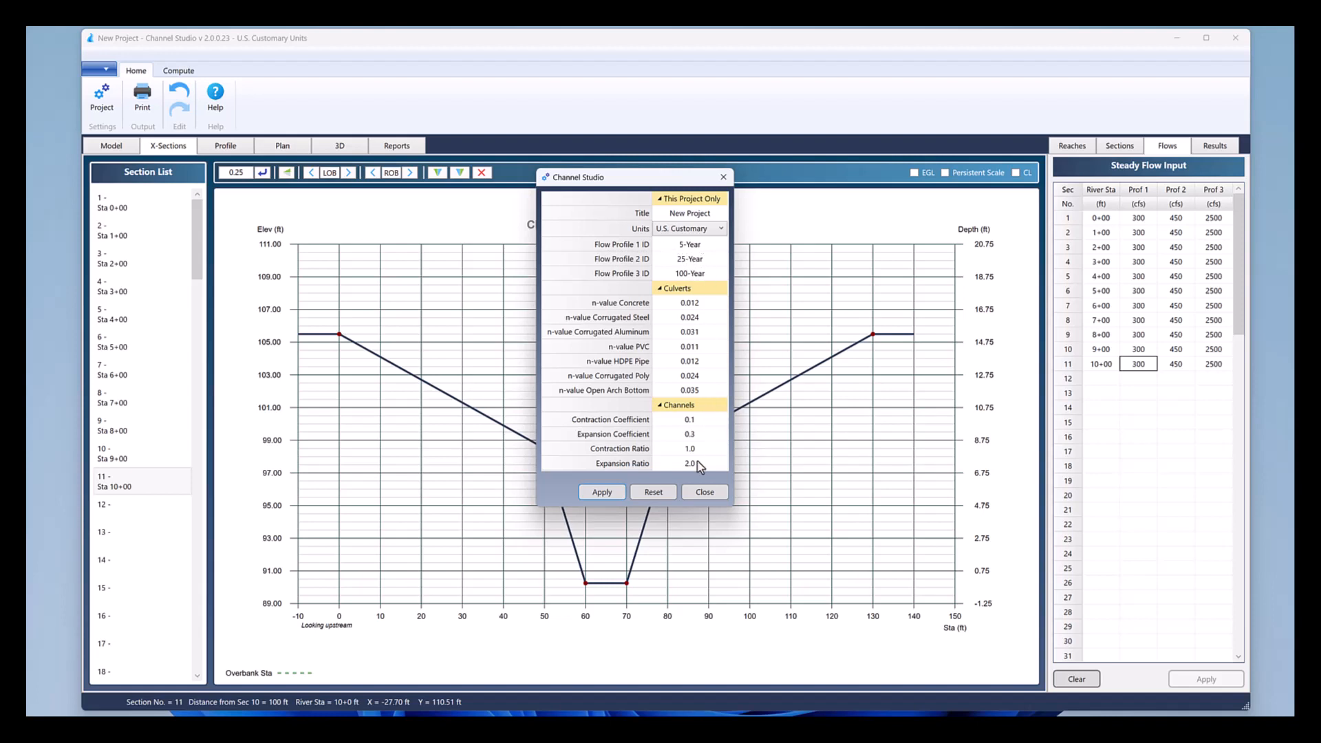
pyautogui.click(605, 492)
pyautogui.click(650, 434)
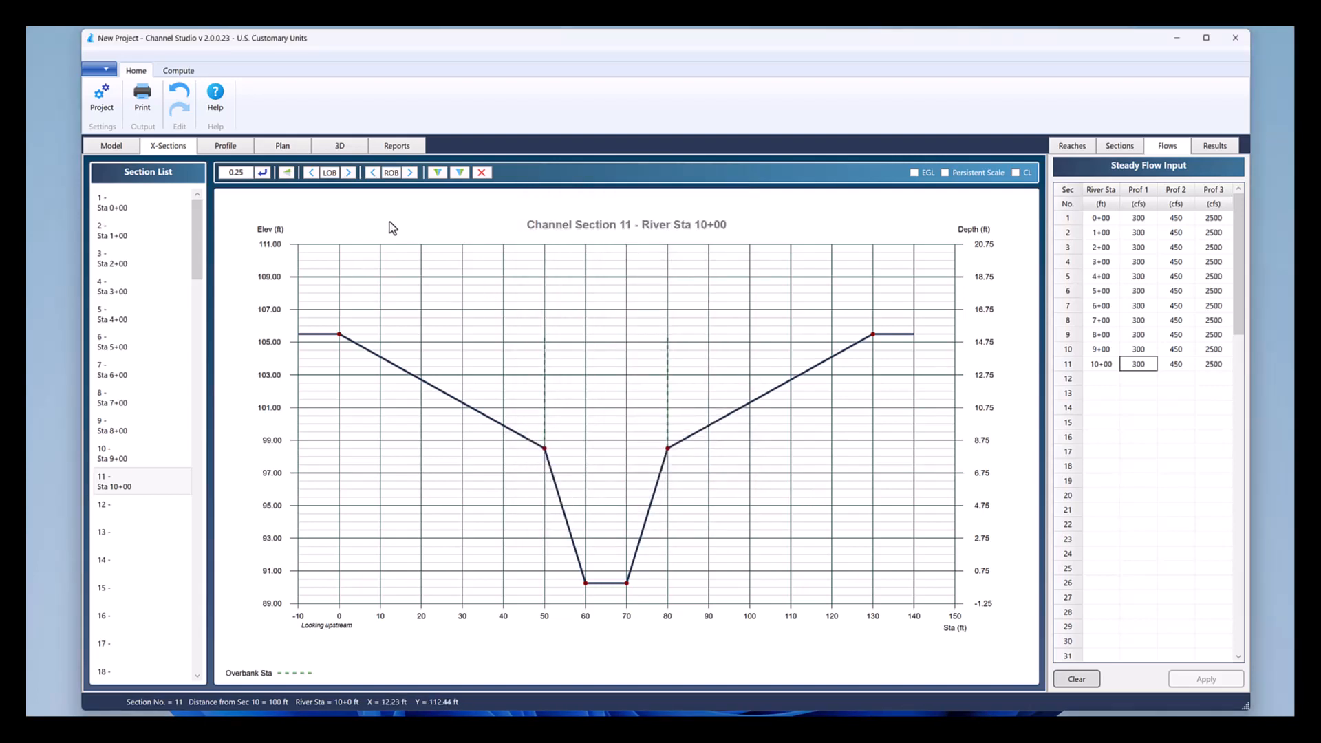
# Step: Review the channel in plan, cross-section and profile views, and inspect the input data of sections 2, 3 and 4 along the profile
pyautogui.click(121, 147)
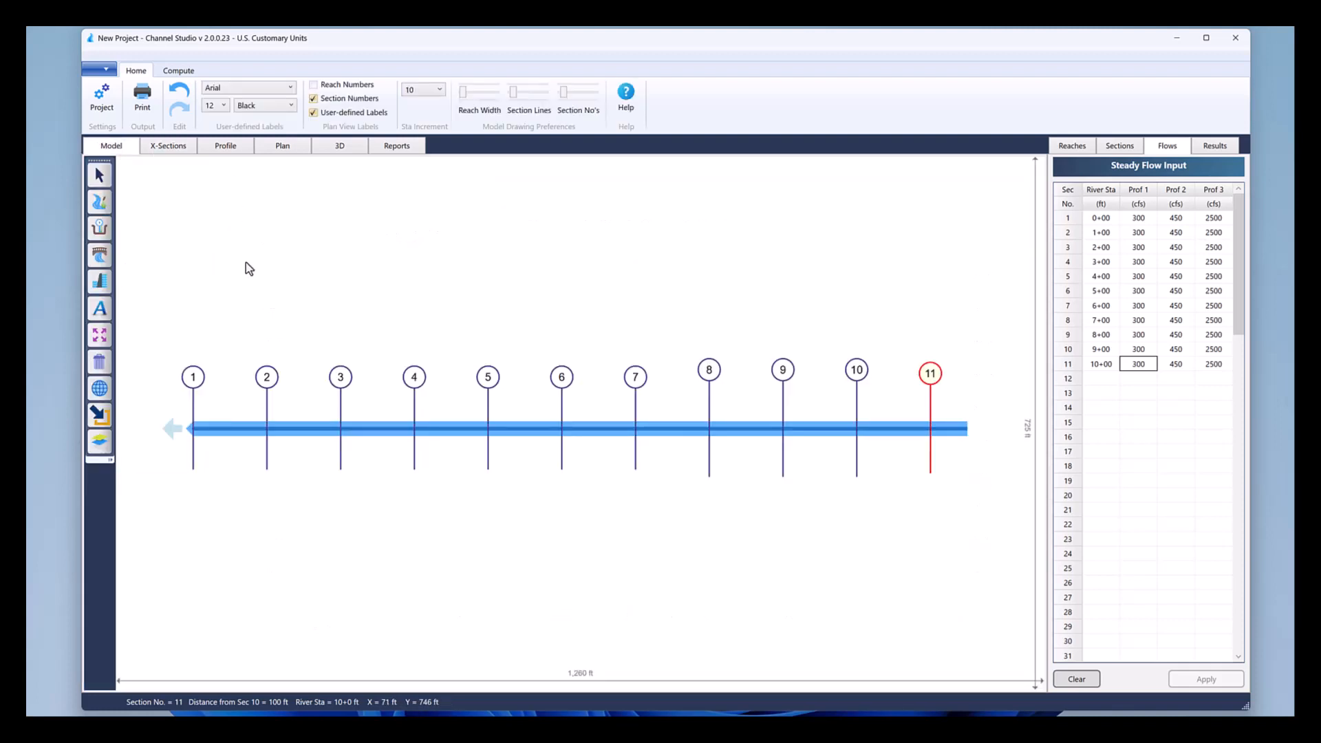
pyautogui.click(180, 147)
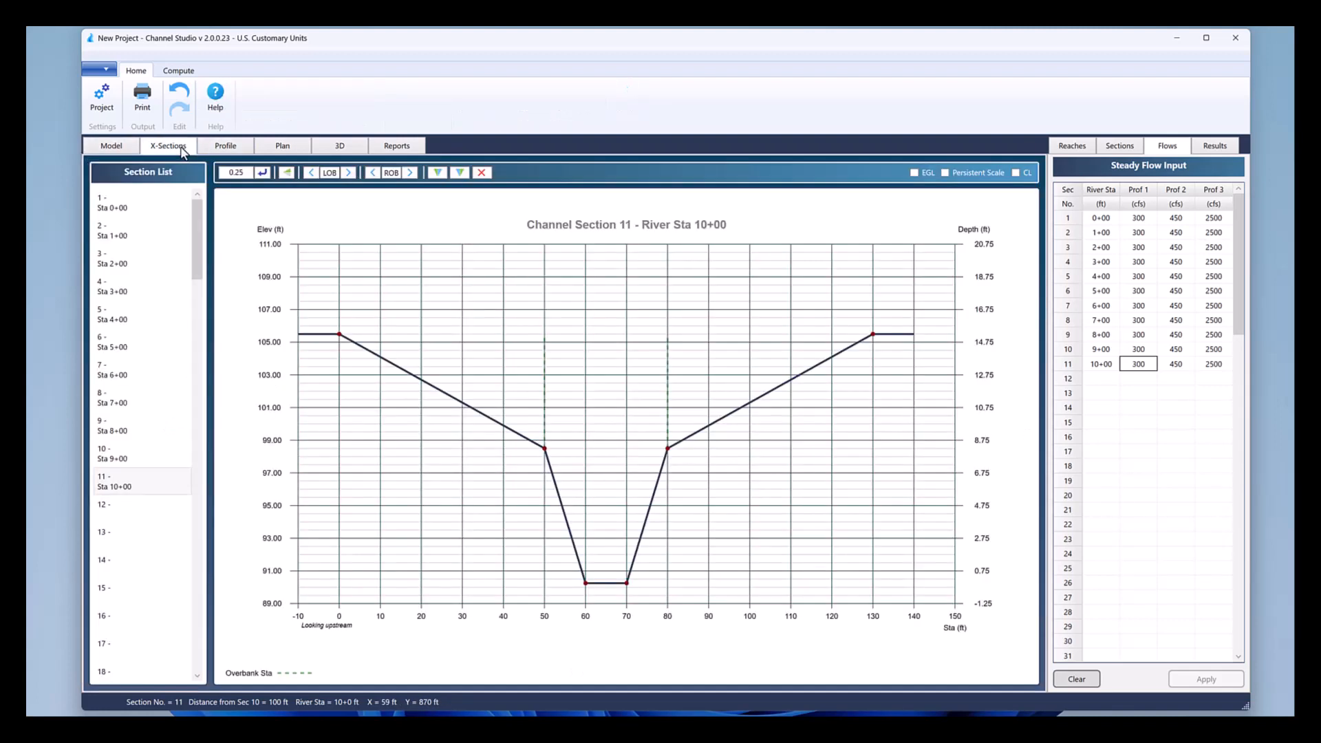
pyautogui.click(231, 148)
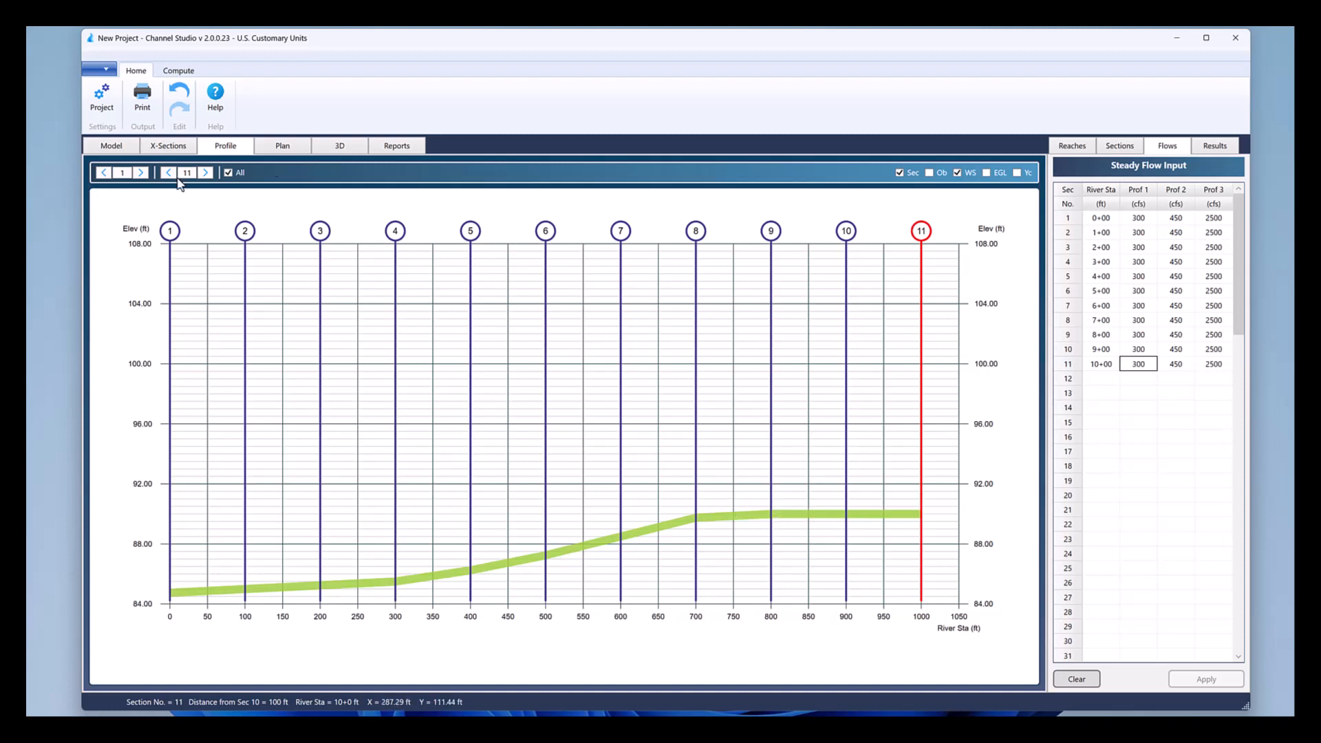
pyautogui.click(1119, 146)
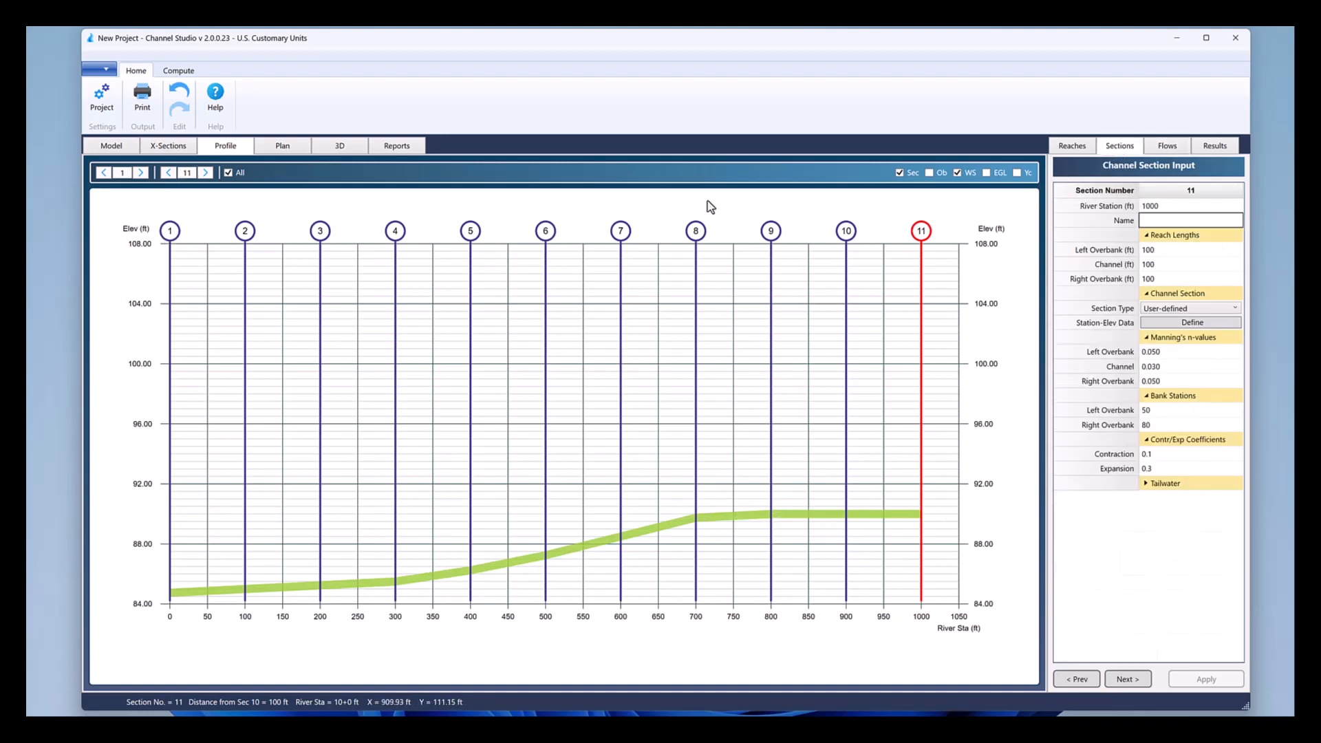
pyautogui.click(245, 232)
pyautogui.click(320, 231)
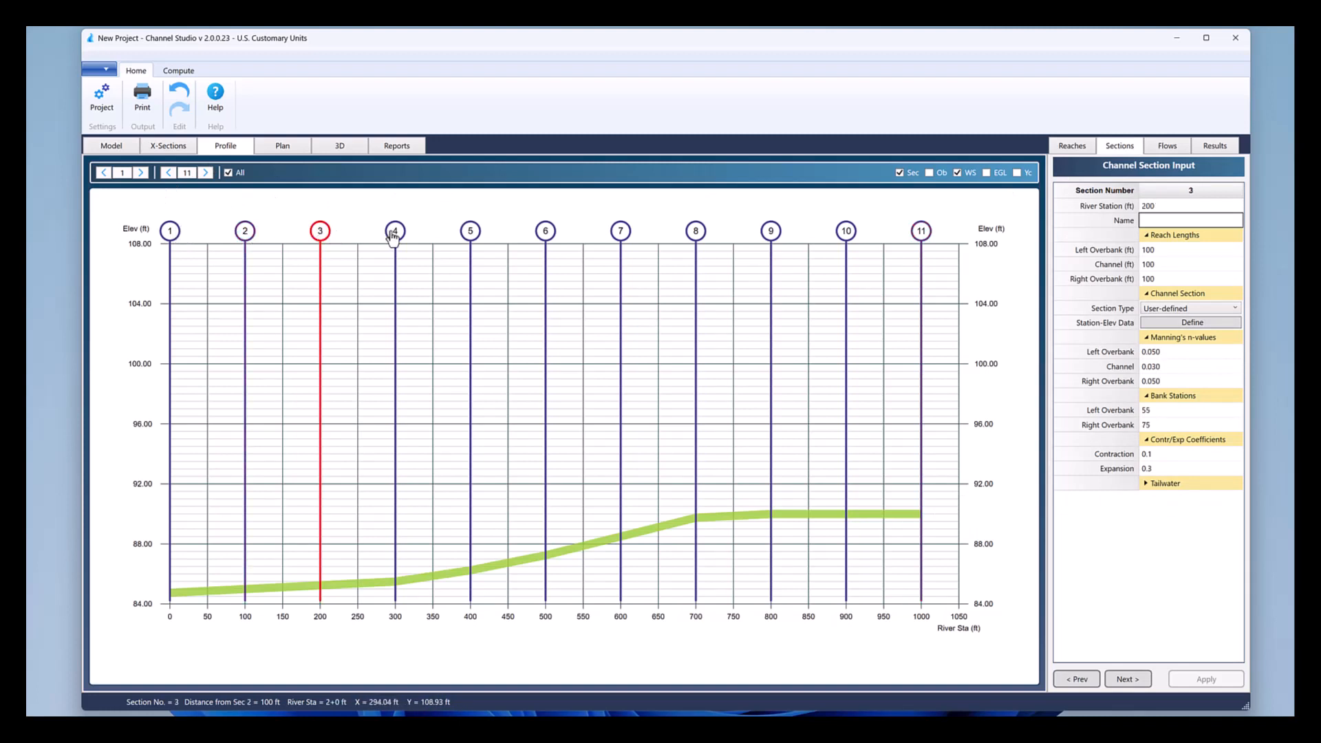
pyautogui.click(394, 232)
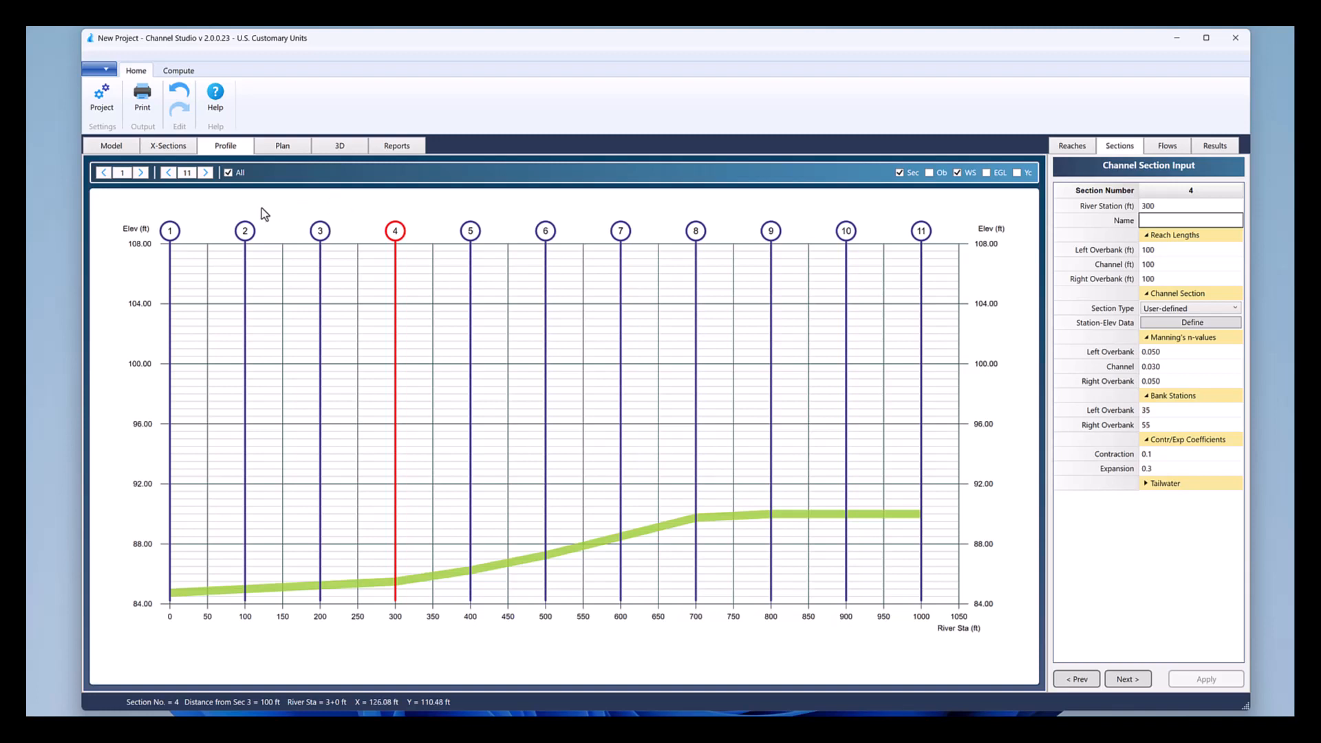
# Step: Compute Profile 1 with the Ave Friction Slope loss option and Compute Supercritical enabled
pyautogui.click(178, 72)
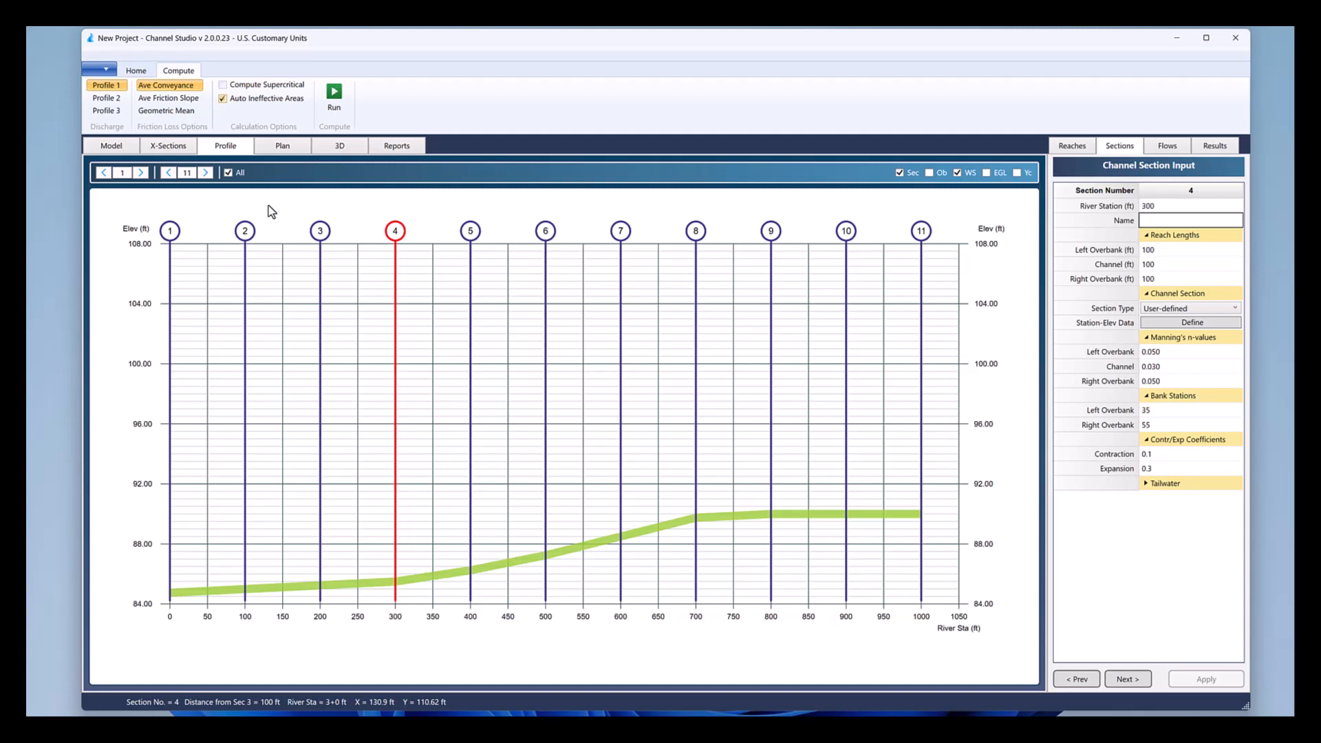
pyautogui.click(174, 103)
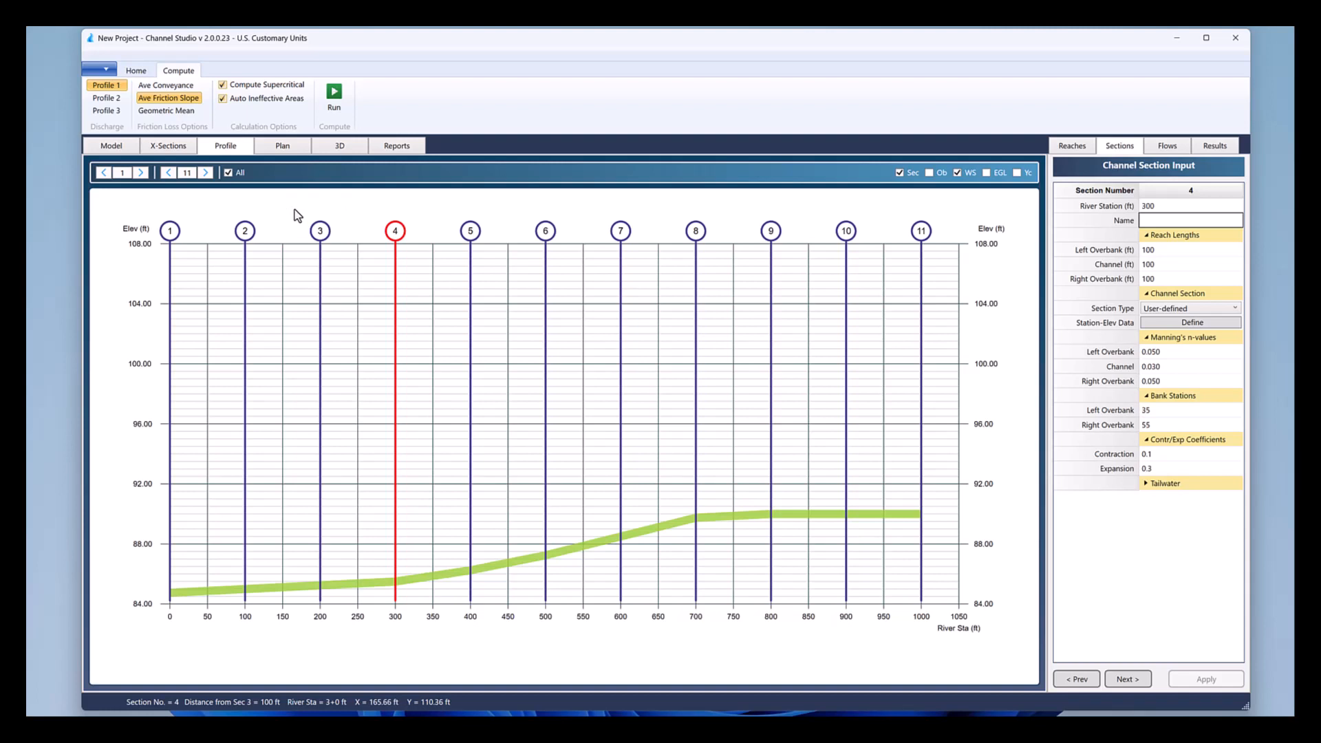
pyautogui.click(335, 102)
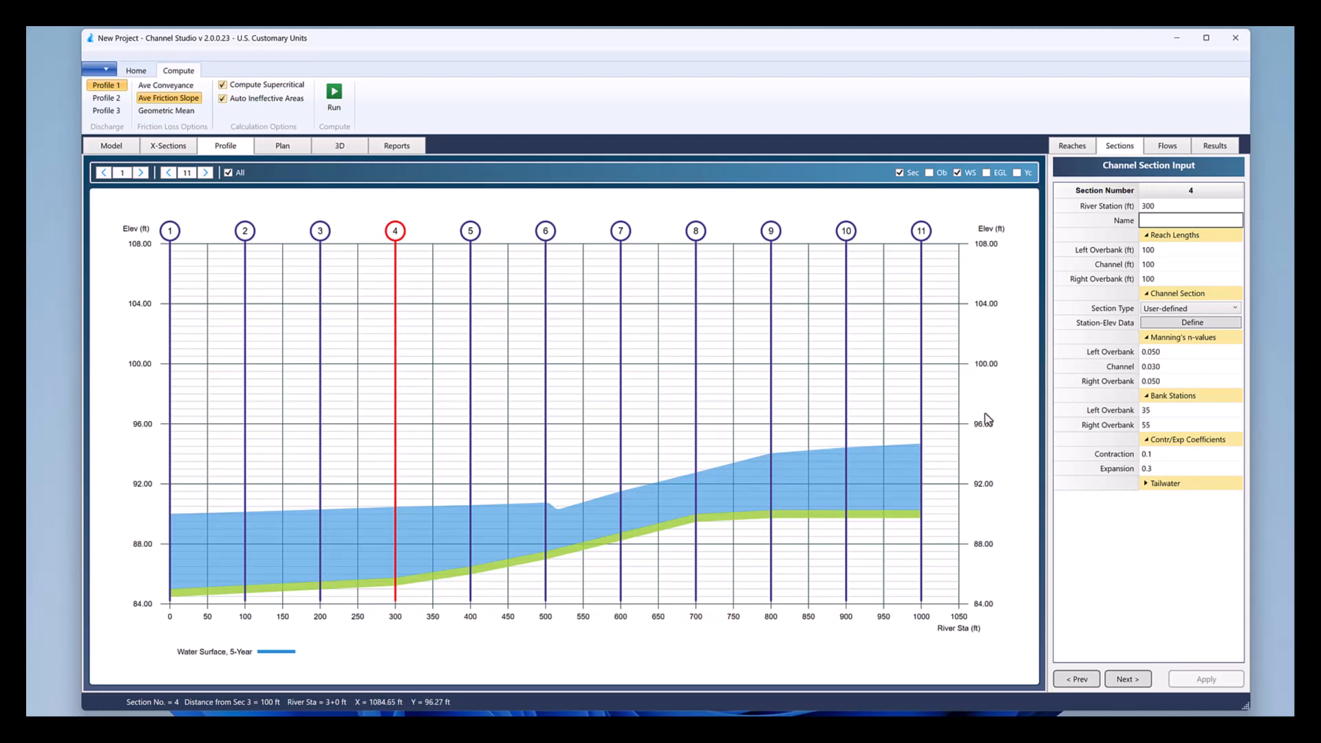
# Step: Preview the section and overbank line toggles on the profile plot, and display the energy grade line and critical depth
pyautogui.click(900, 173)
pyautogui.click(900, 174)
pyautogui.click(929, 174)
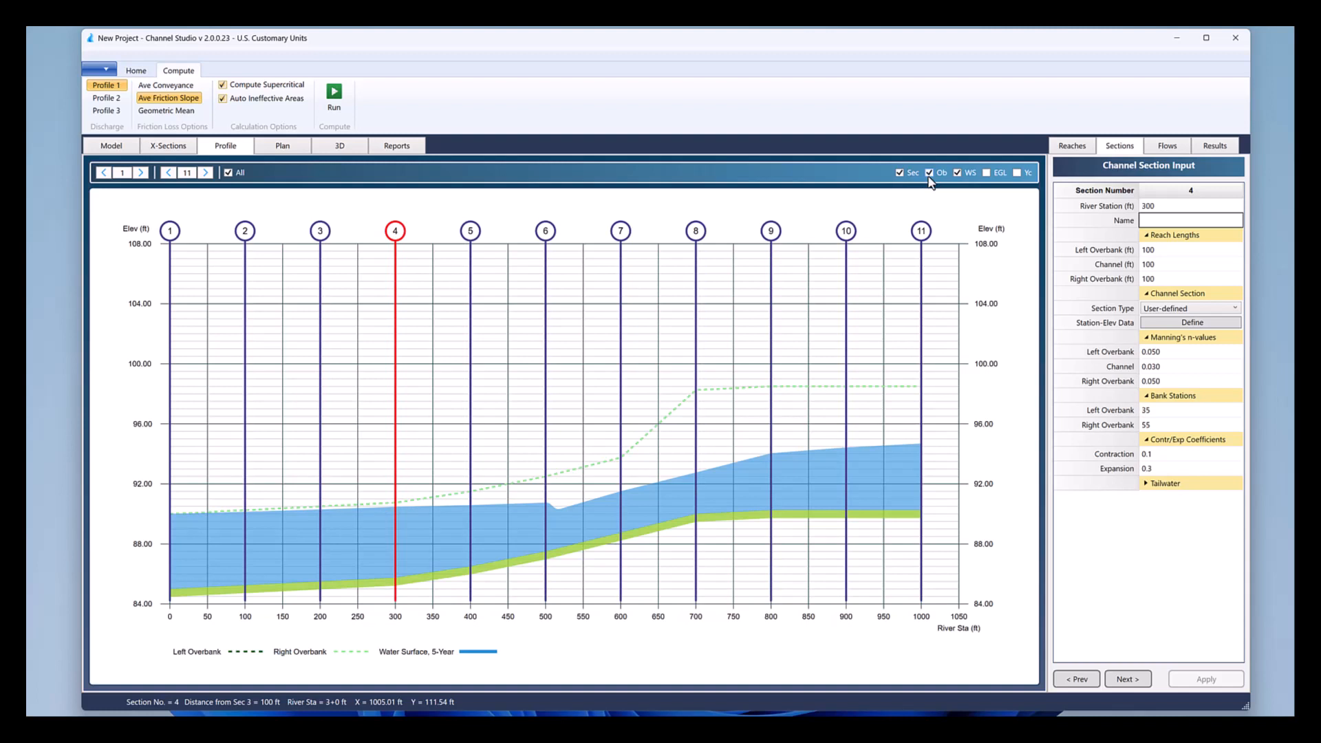
pyautogui.click(929, 174)
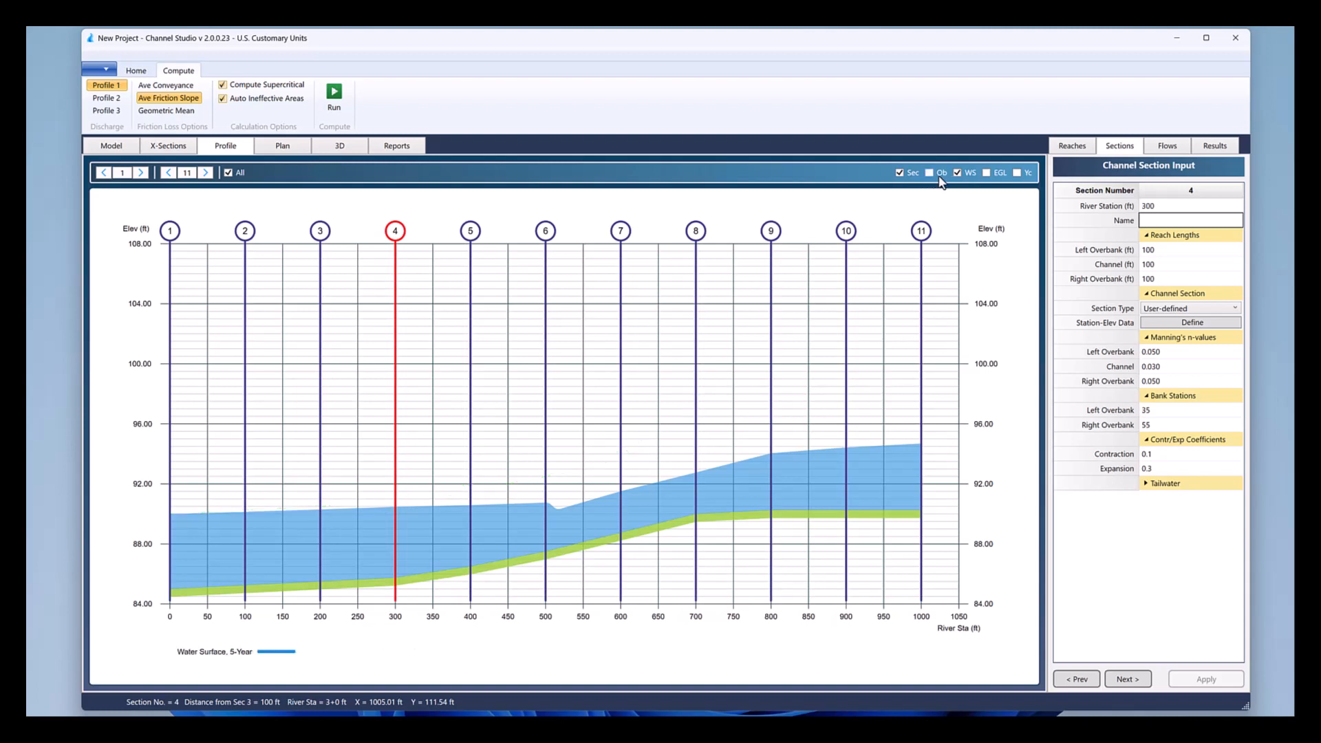
pyautogui.click(986, 175)
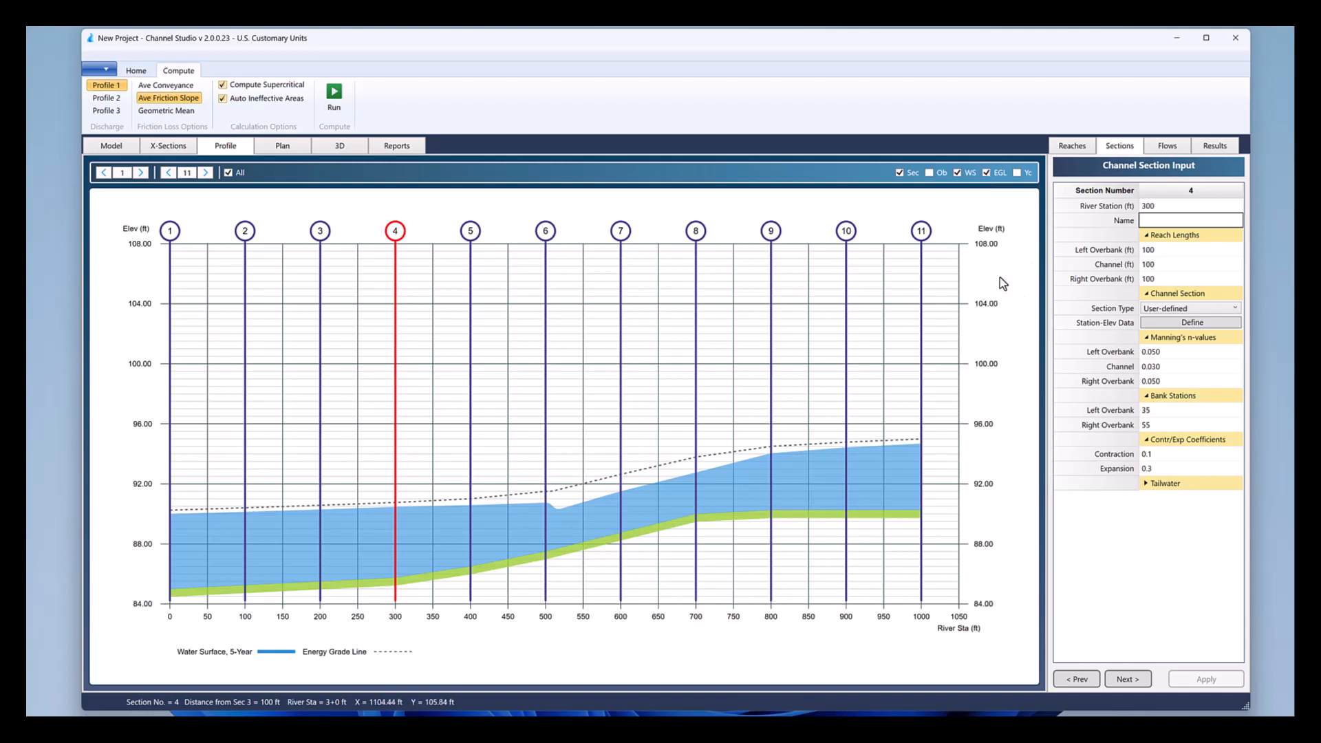
pyautogui.click(1026, 174)
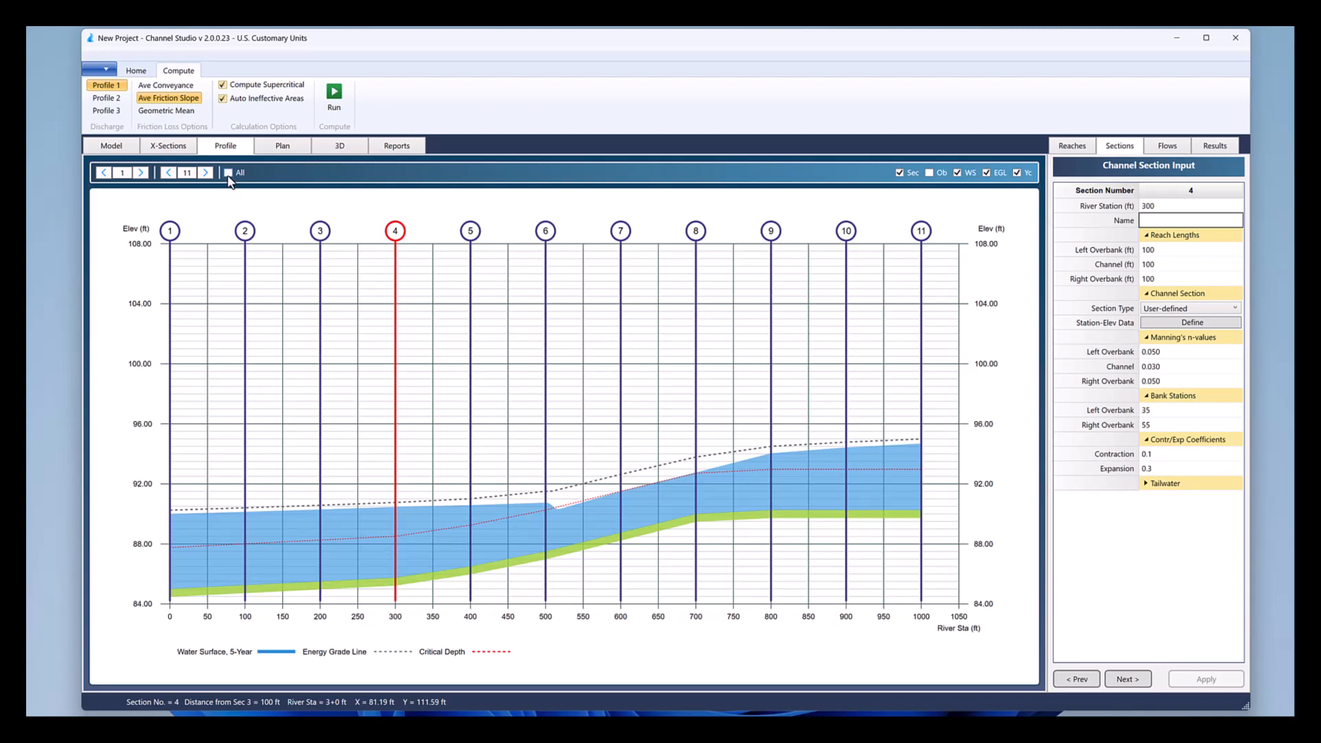
# Step: Narrow the profile plot to sections 5 through 8 for a closer look, and restore the full range of sections
pyautogui.click(142, 173)
pyautogui.click(143, 173)
pyautogui.click(142, 174)
pyautogui.click(166, 174)
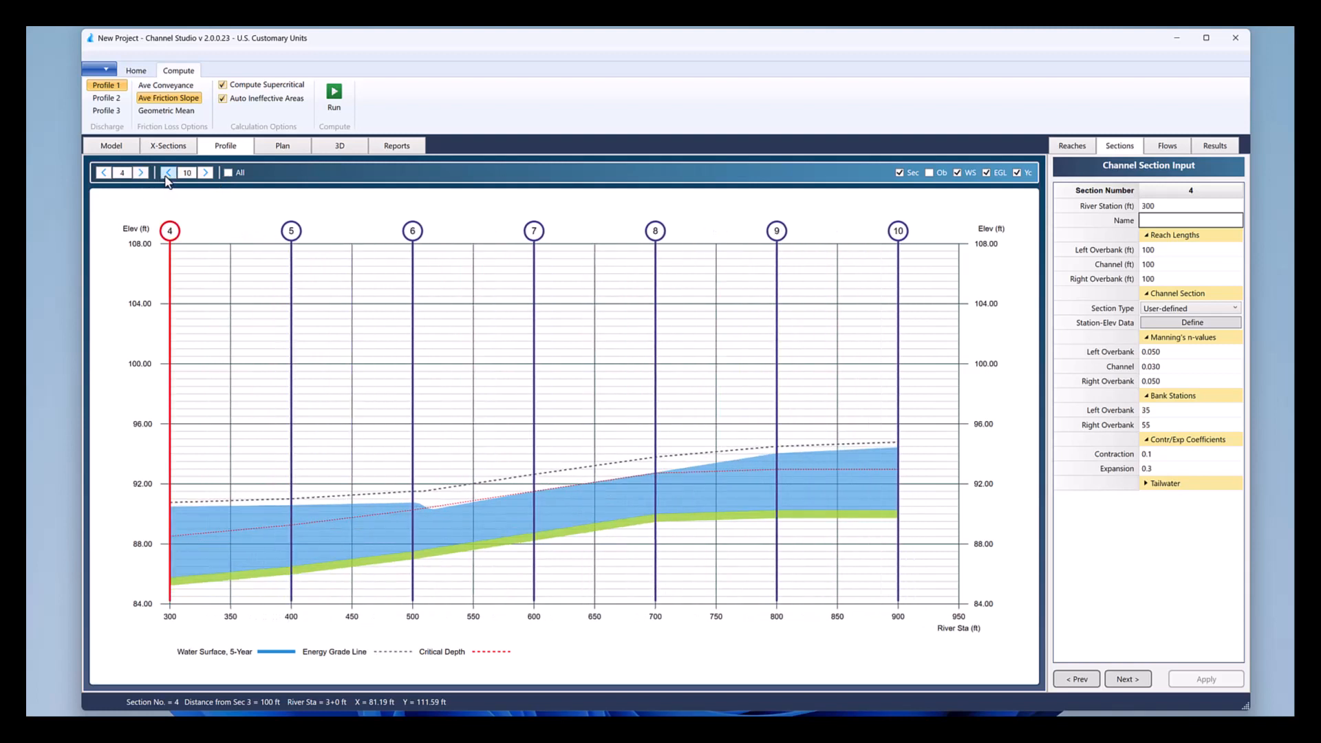
pyautogui.click(167, 173)
pyautogui.click(167, 174)
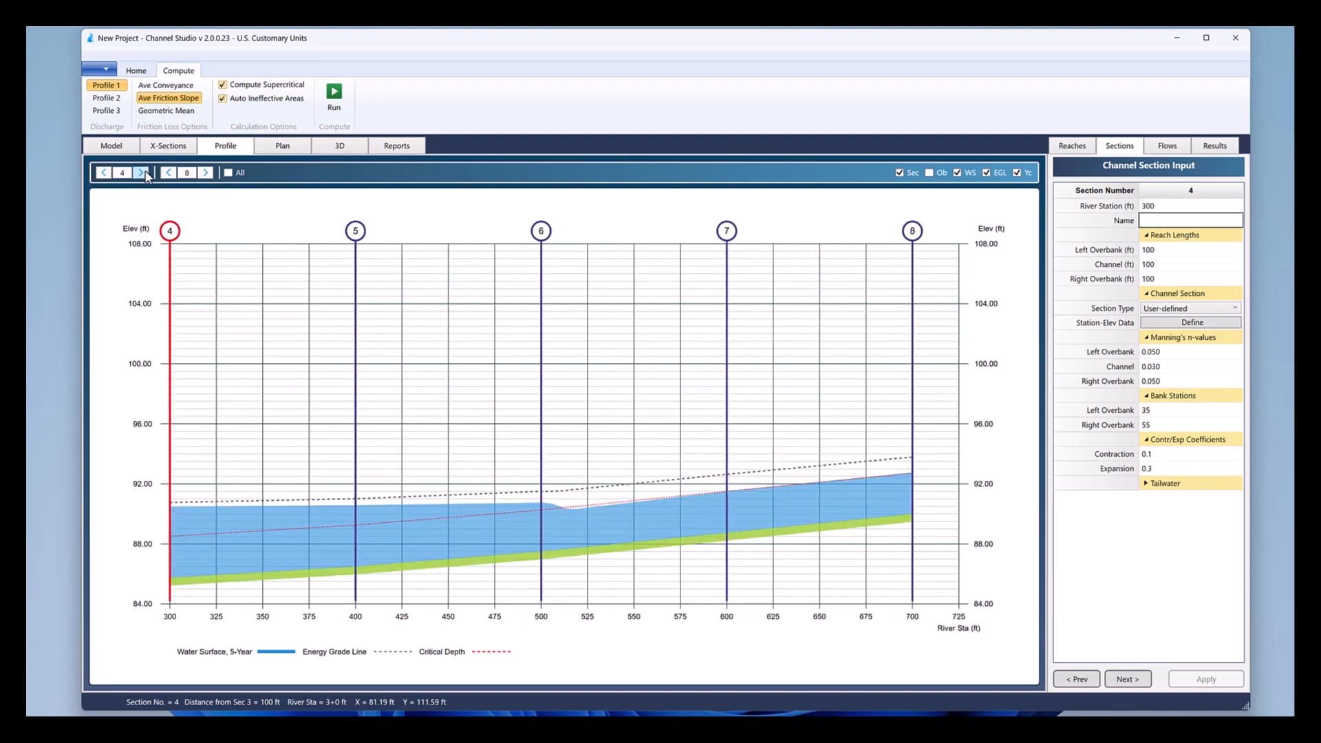
pyautogui.click(141, 173)
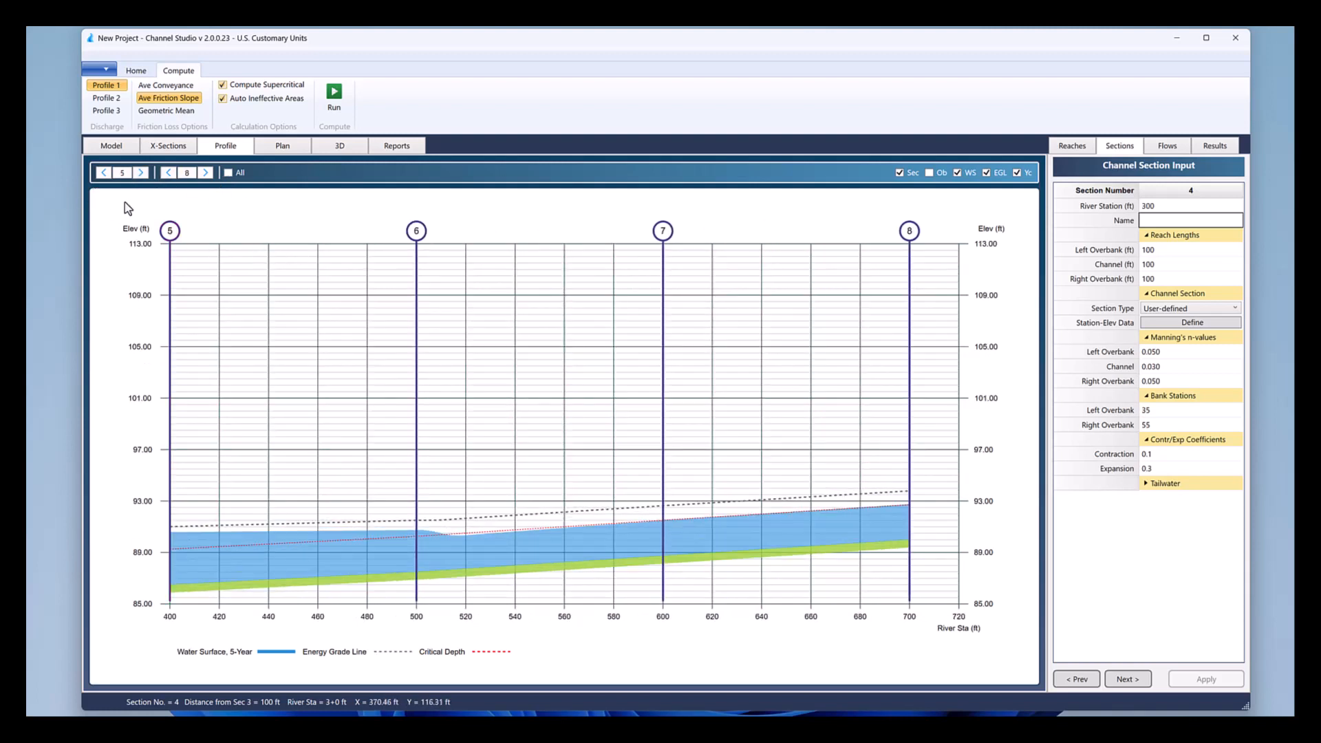
pyautogui.click(228, 173)
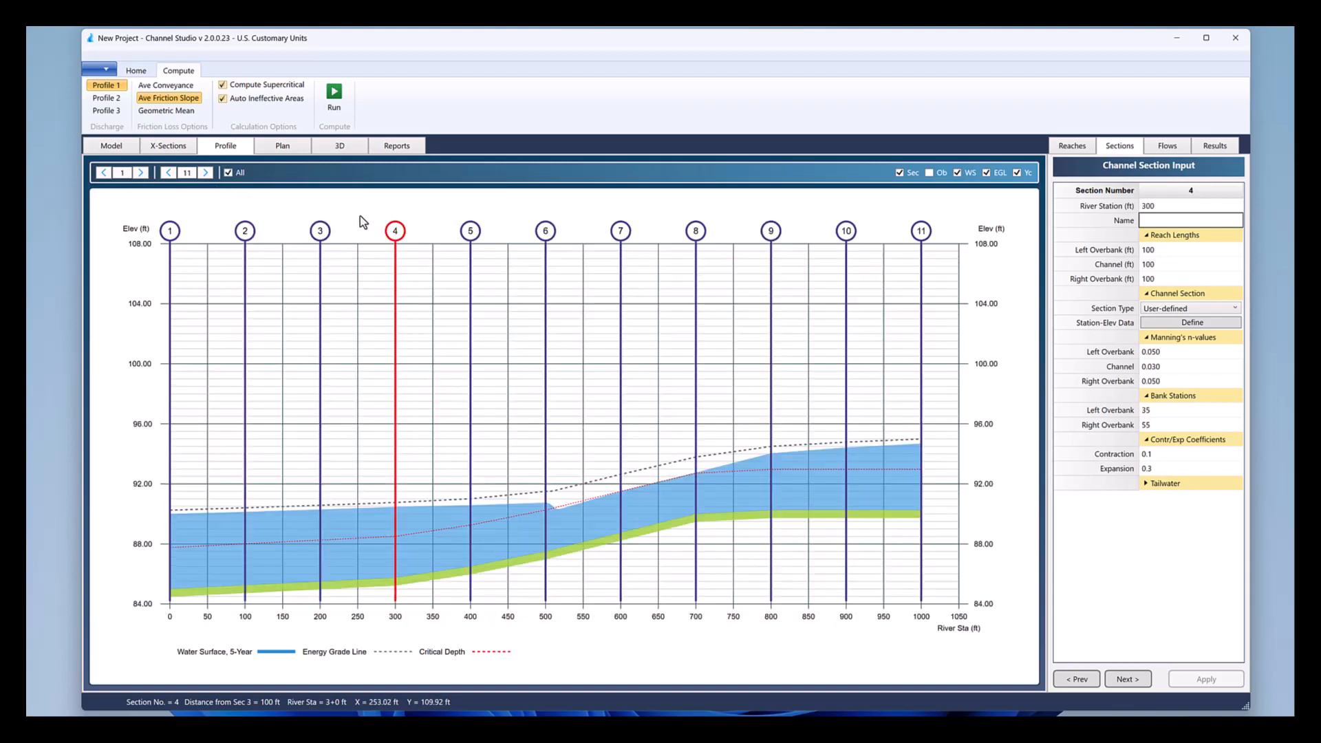
# Step: Select section 1 and run the computation for Profile 2 and for Profile 3
pyautogui.click(170, 236)
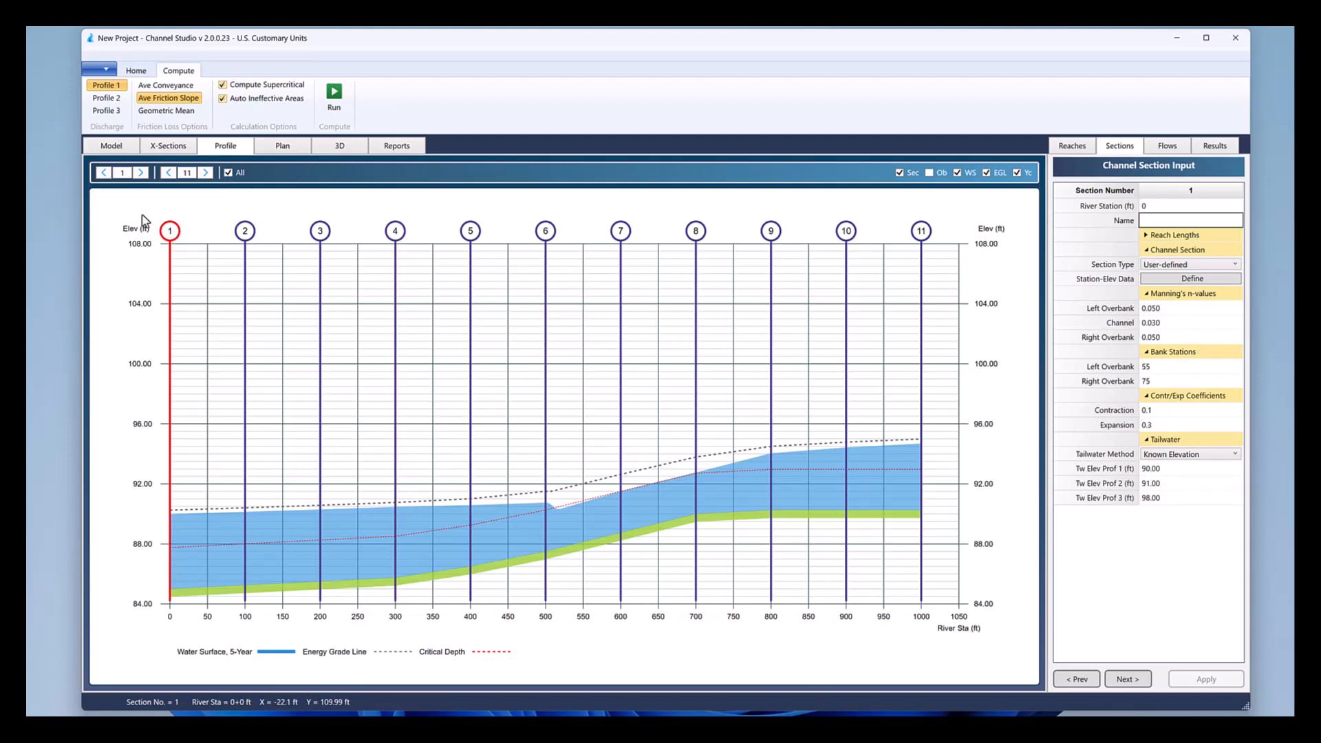
pyautogui.click(109, 98)
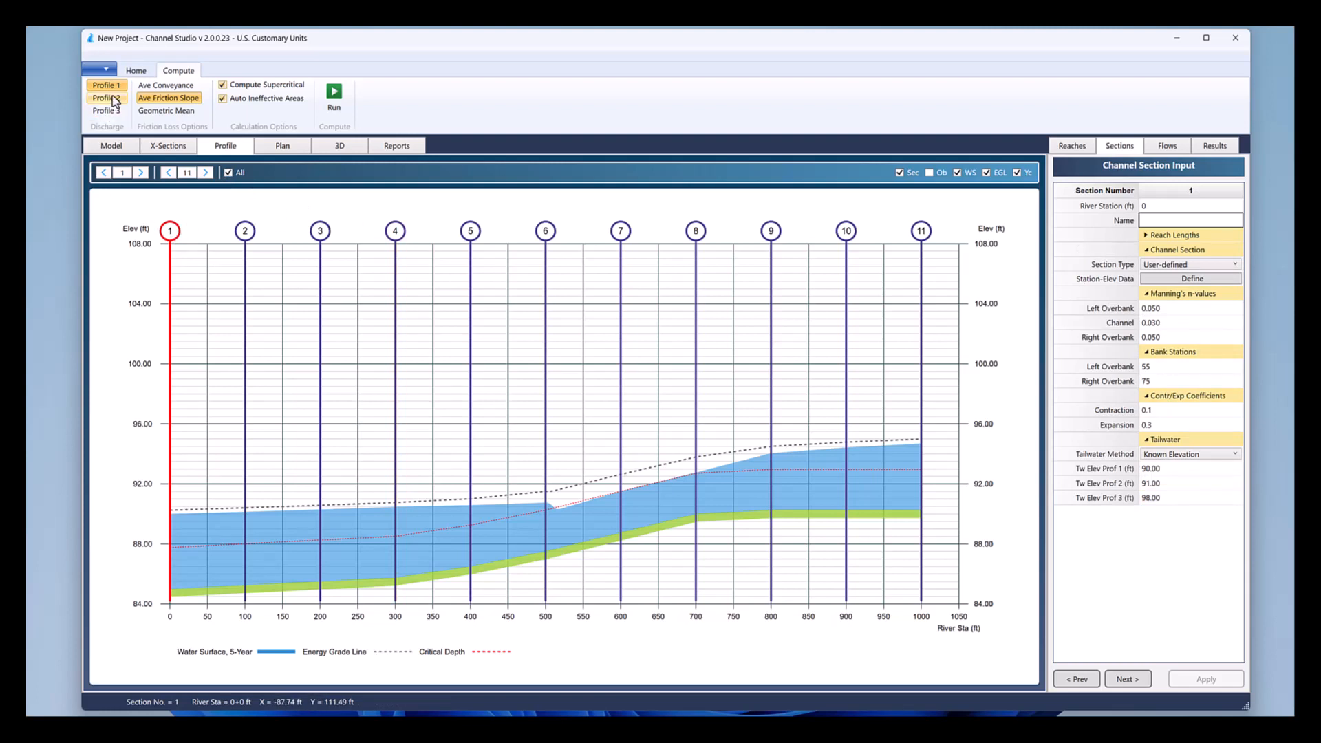
pyautogui.click(334, 93)
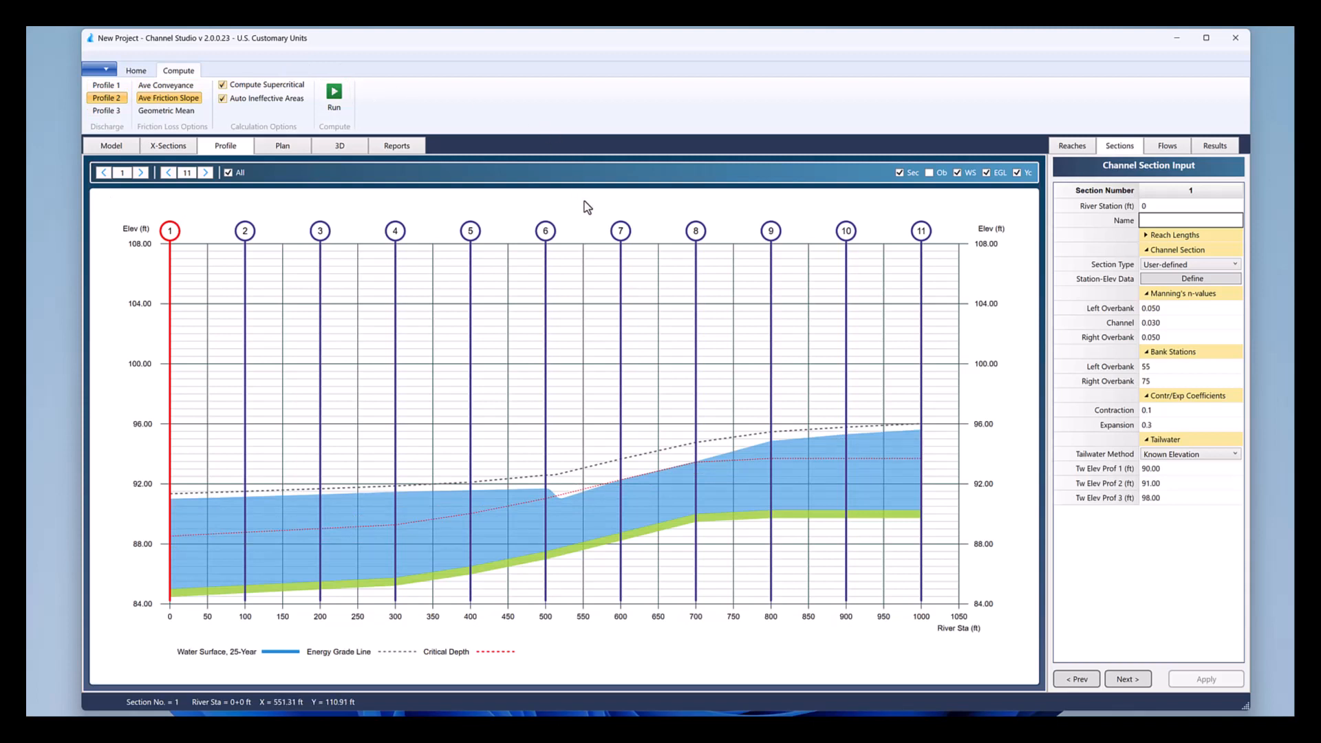
pyautogui.click(107, 111)
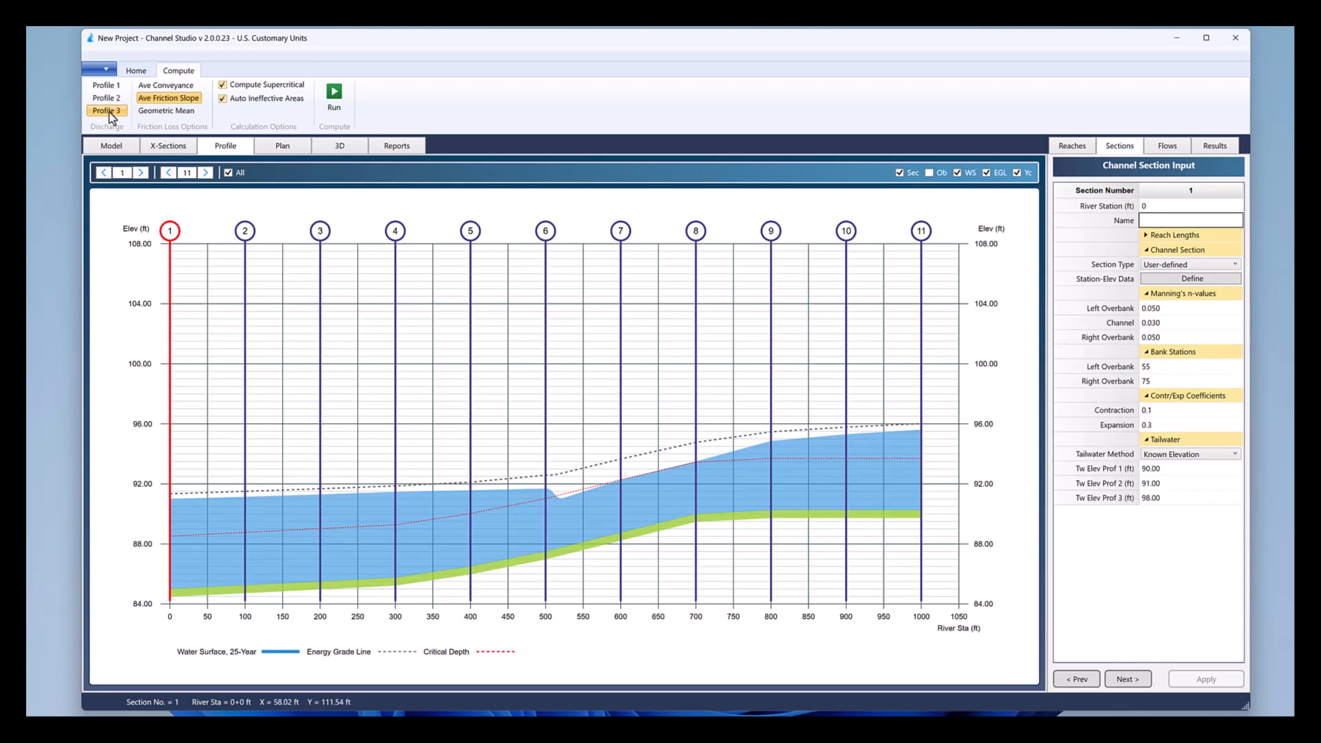
pyautogui.click(334, 93)
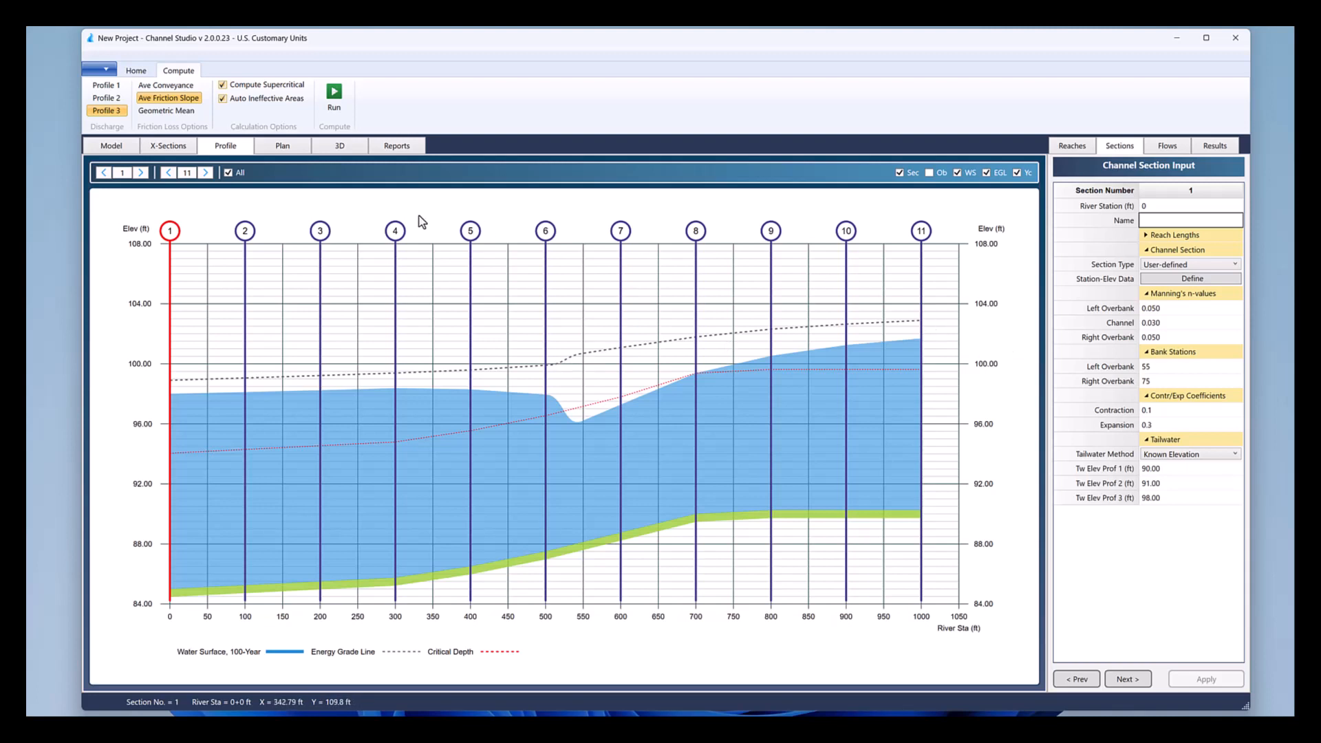
# Step: Review the Profile 3 water surface in cross sections 1 through 9, reselect section 1, and return to the profile plot
pyautogui.click(175, 148)
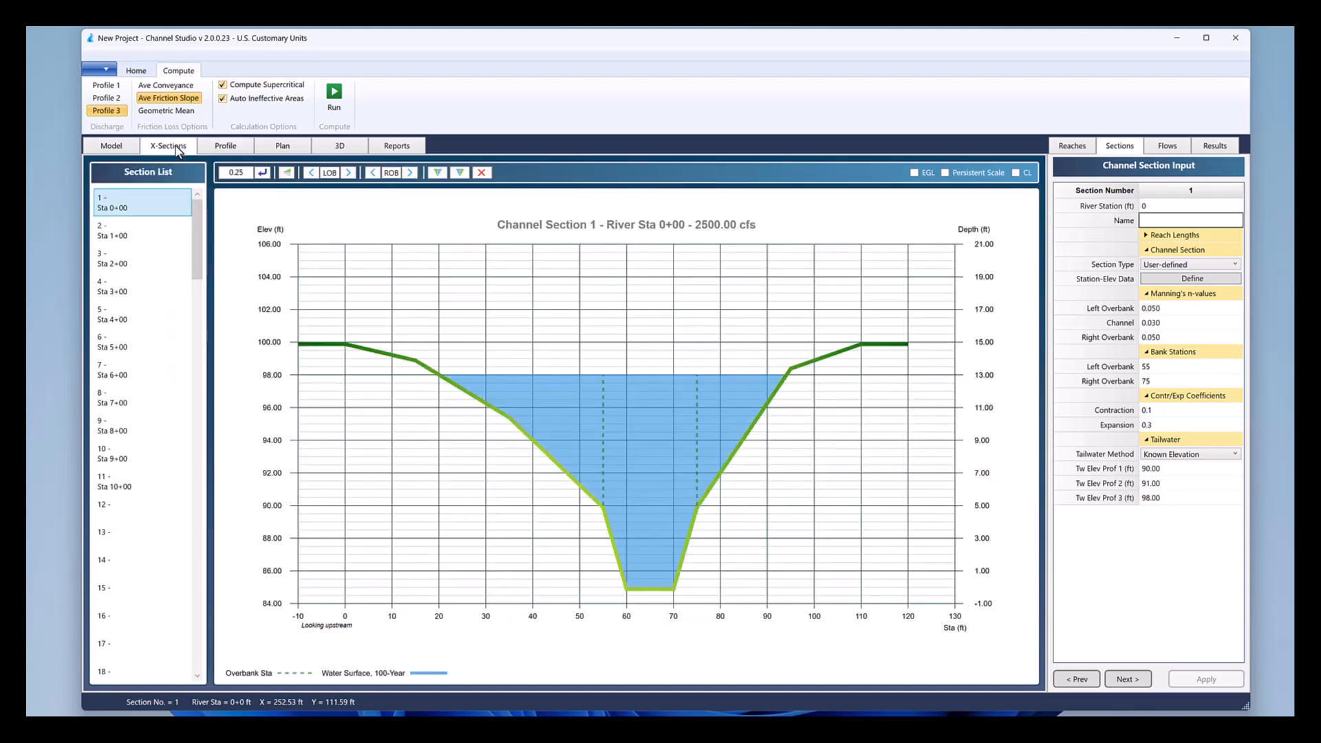
pyautogui.click(146, 237)
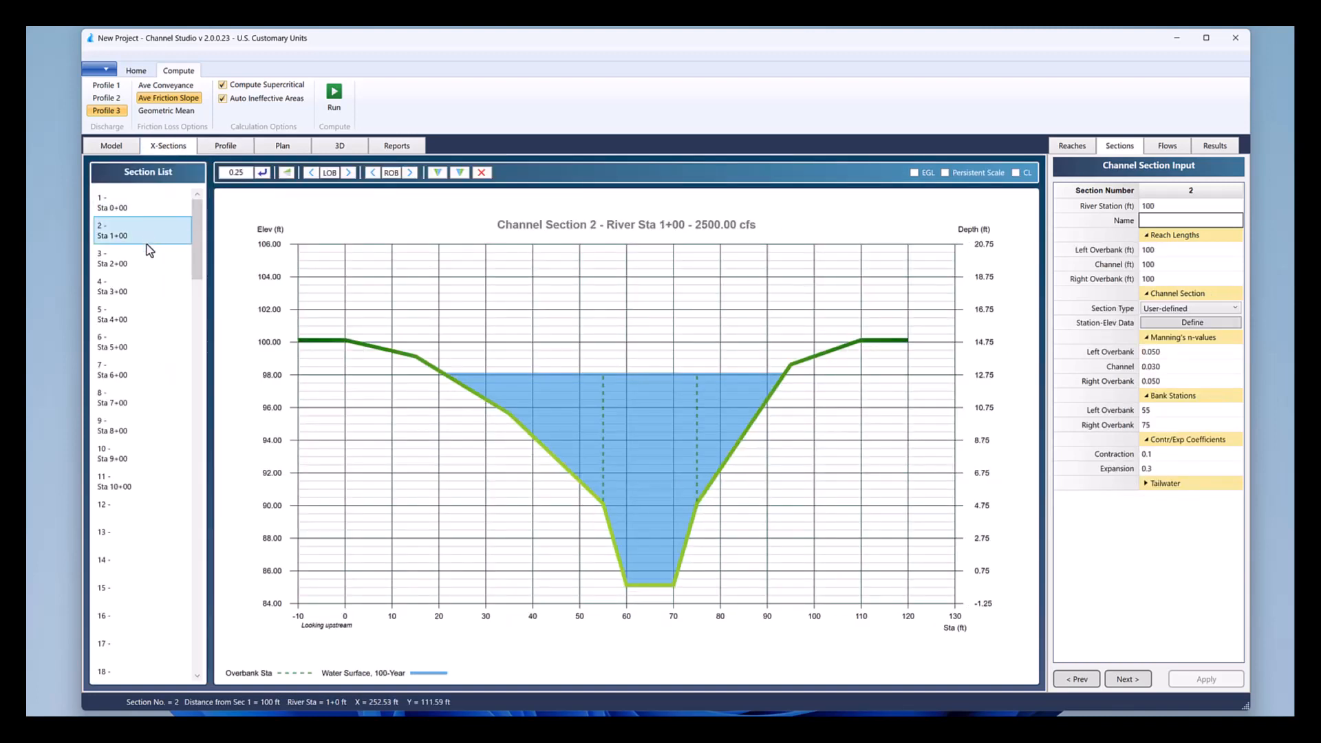
pyautogui.click(139, 267)
pyautogui.click(137, 287)
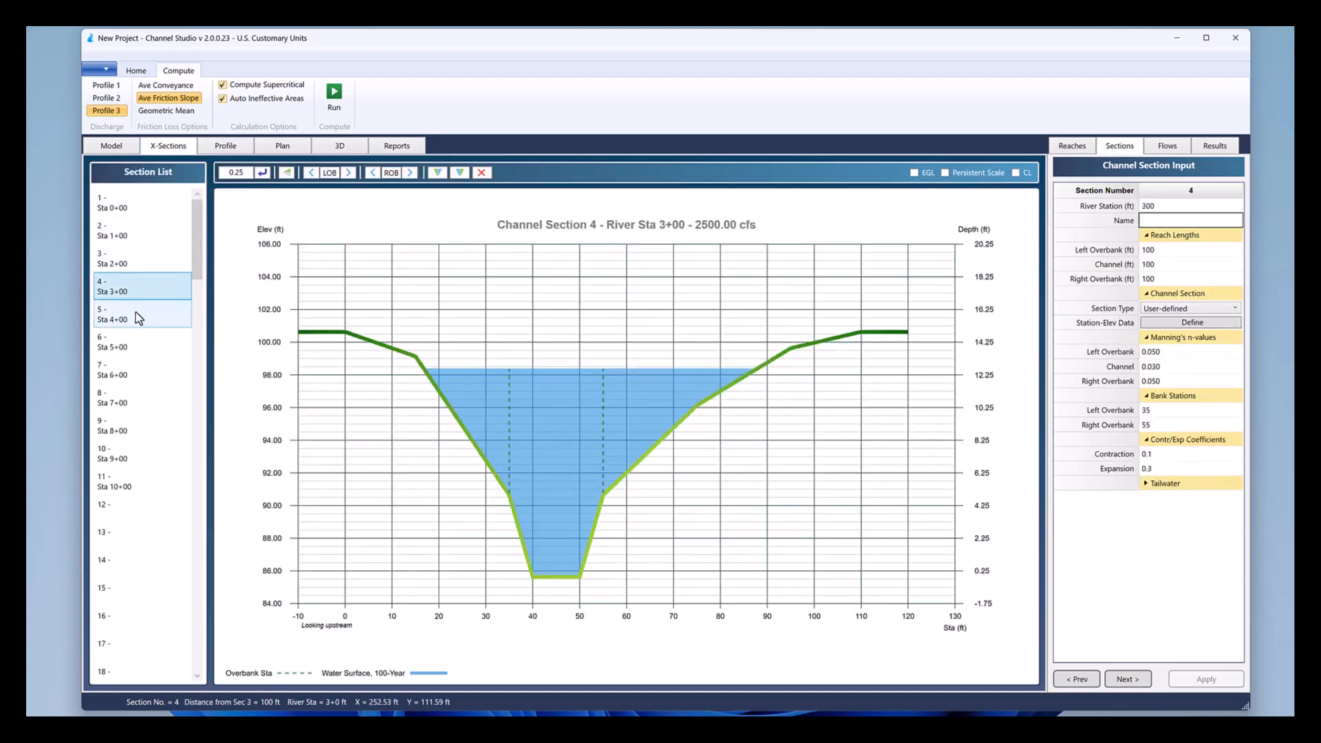
pyautogui.click(139, 322)
pyautogui.click(134, 345)
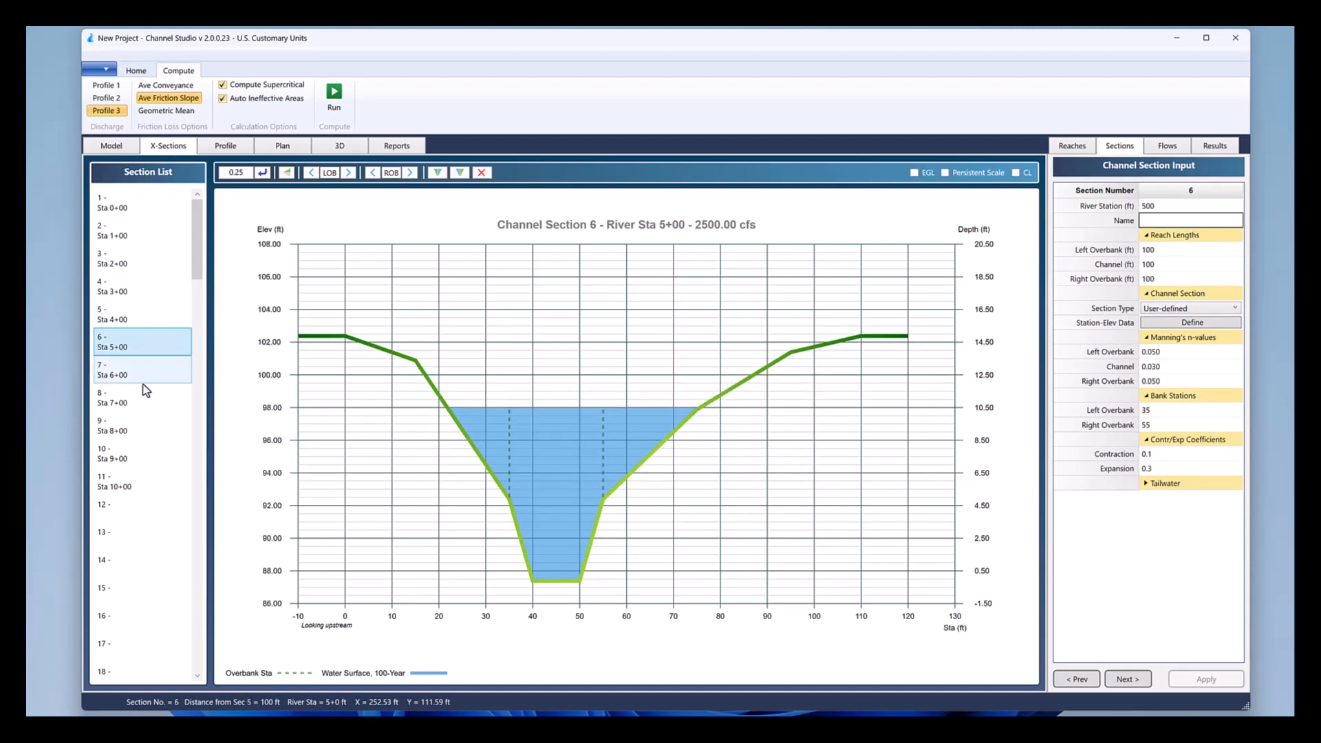
pyautogui.click(140, 379)
pyautogui.click(132, 403)
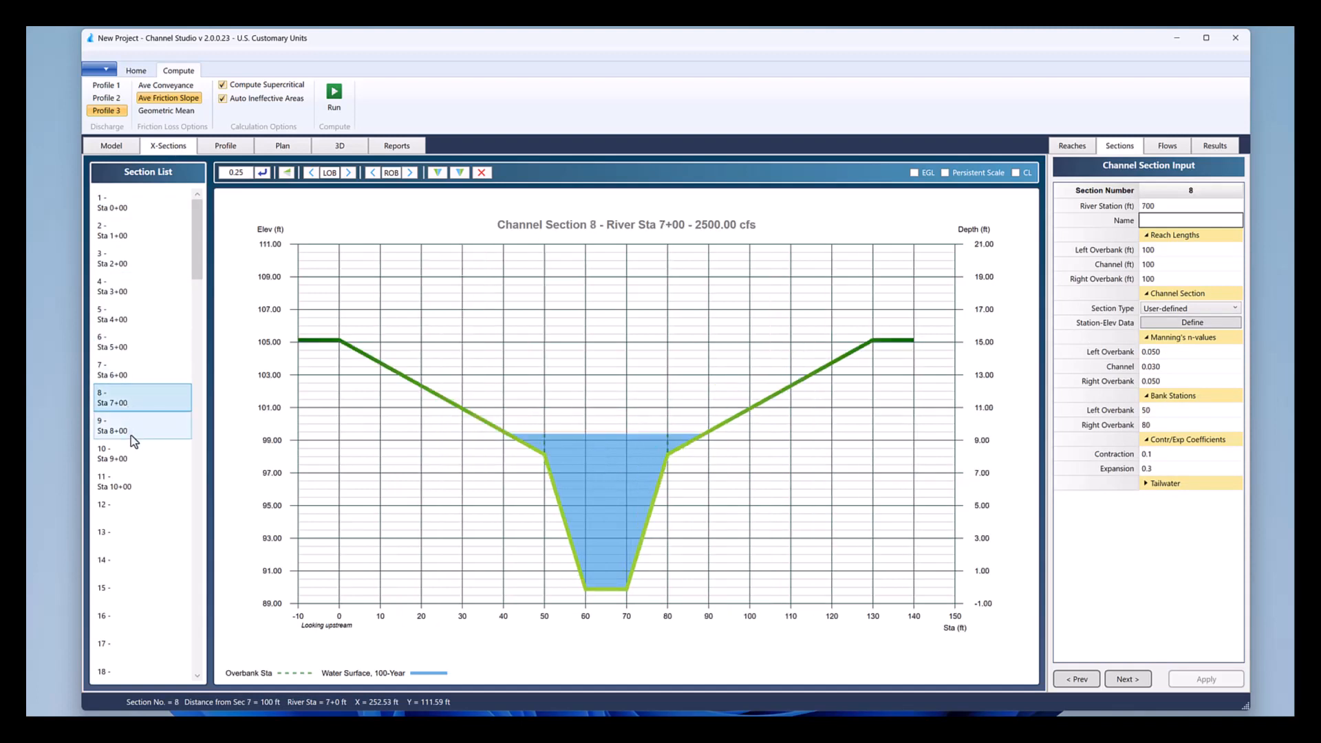
pyautogui.click(132, 434)
pyautogui.click(114, 206)
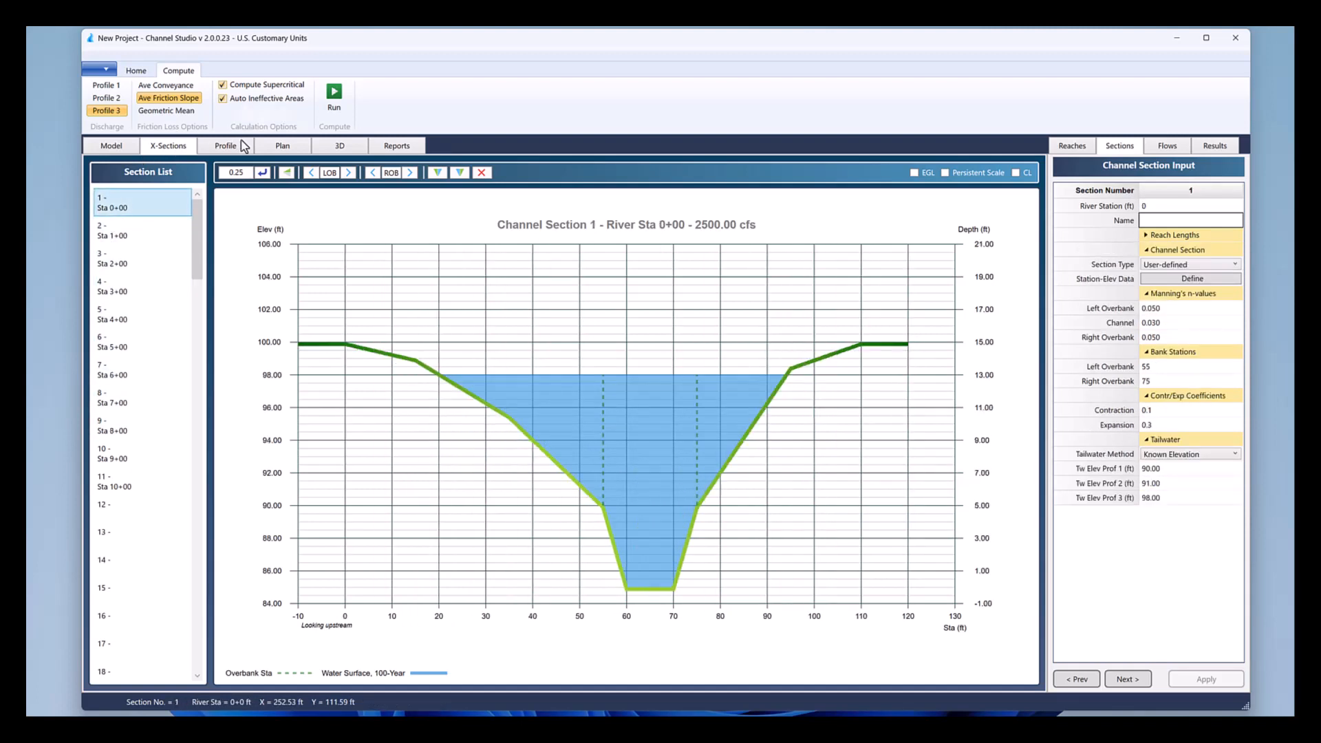
pyautogui.click(222, 148)
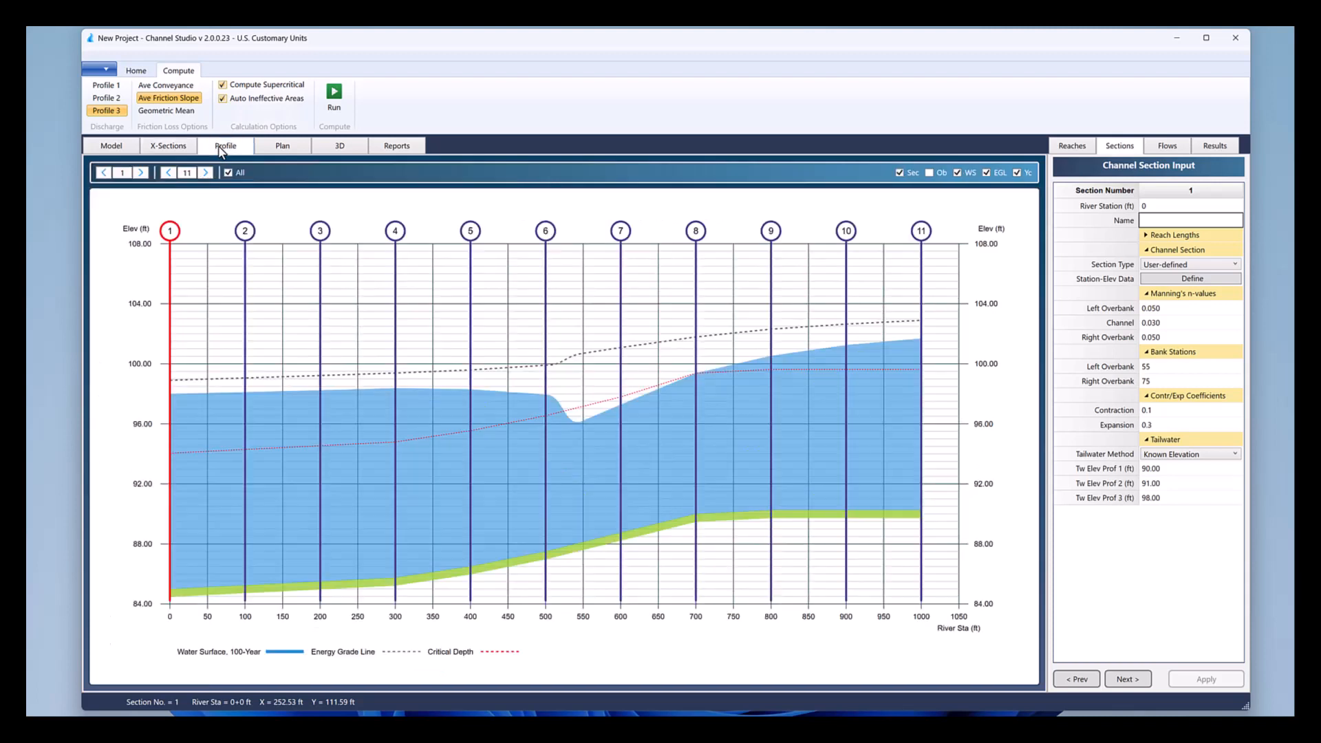
# Step: Show the plan view with only the water surface by hiding the channel and the section markers
pyautogui.click(280, 147)
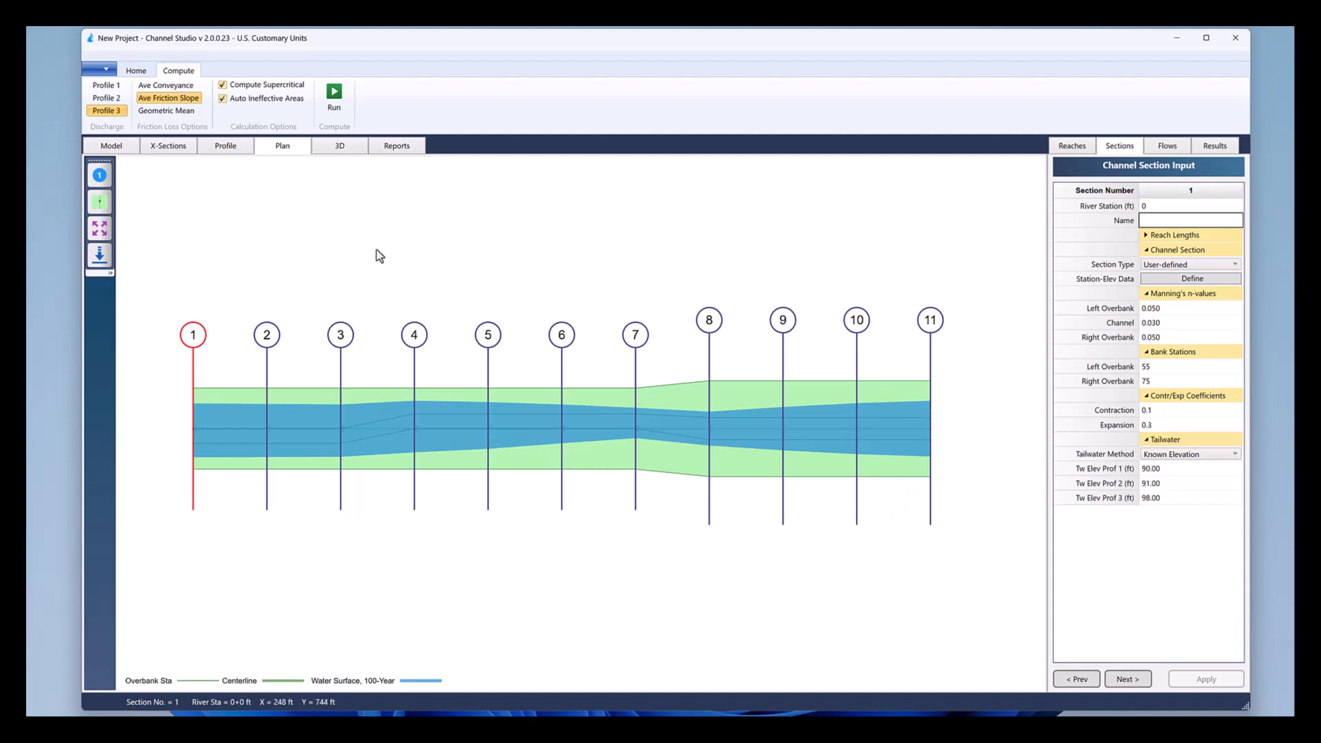
pyautogui.click(100, 202)
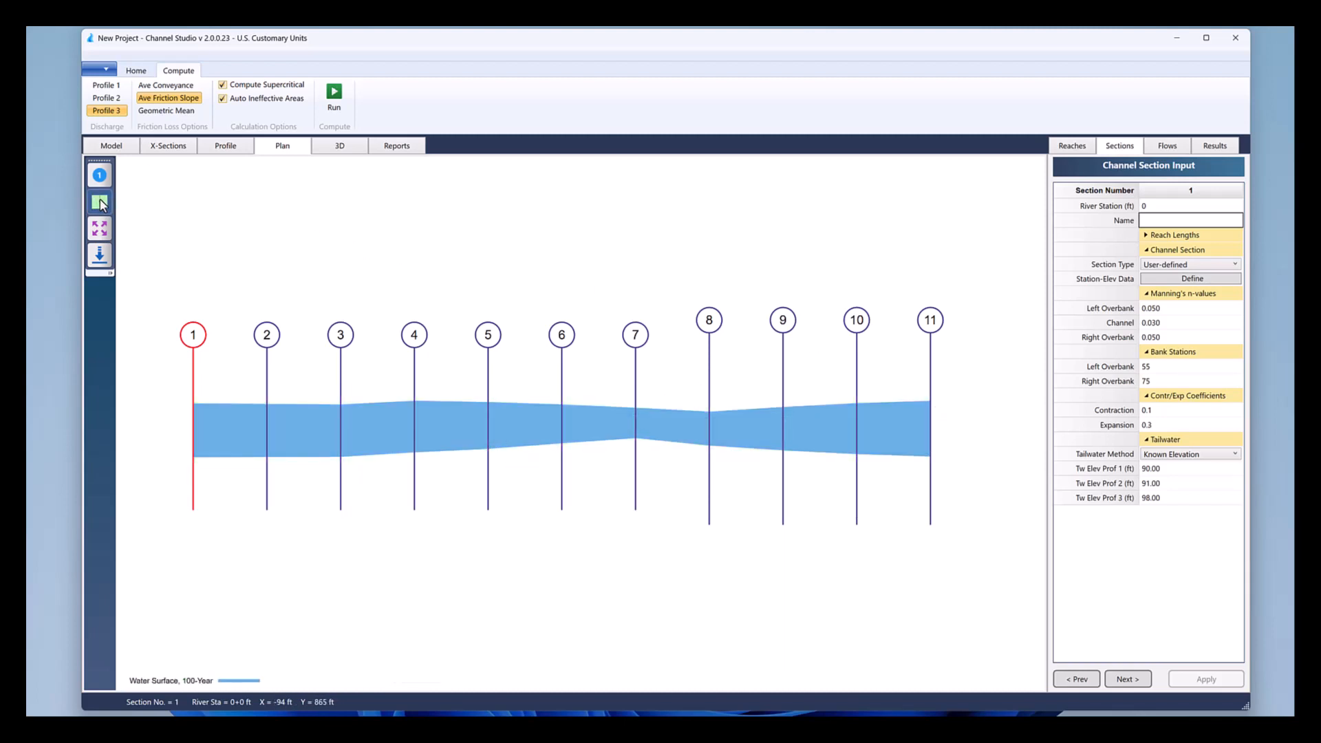
pyautogui.click(105, 178)
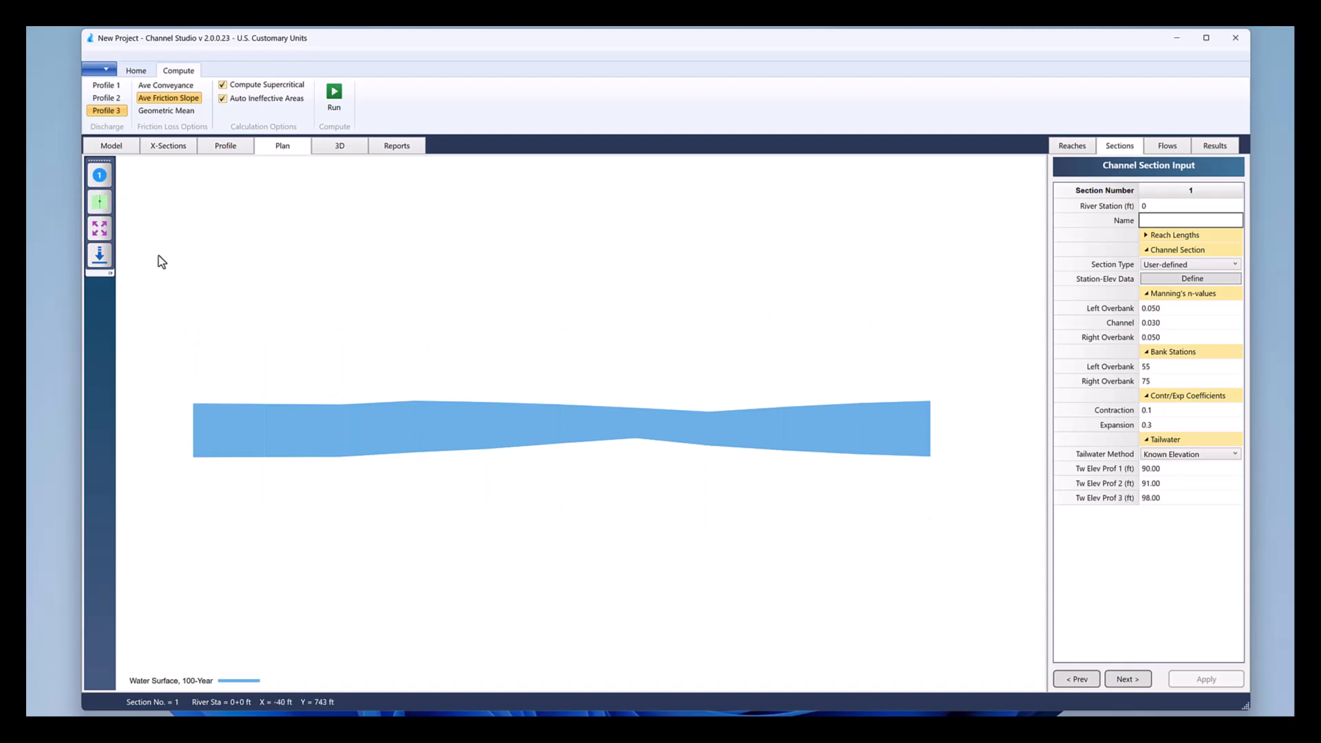
# Step: Look over the export options for the plan view, and display the section lines and channel again
pyautogui.click(102, 265)
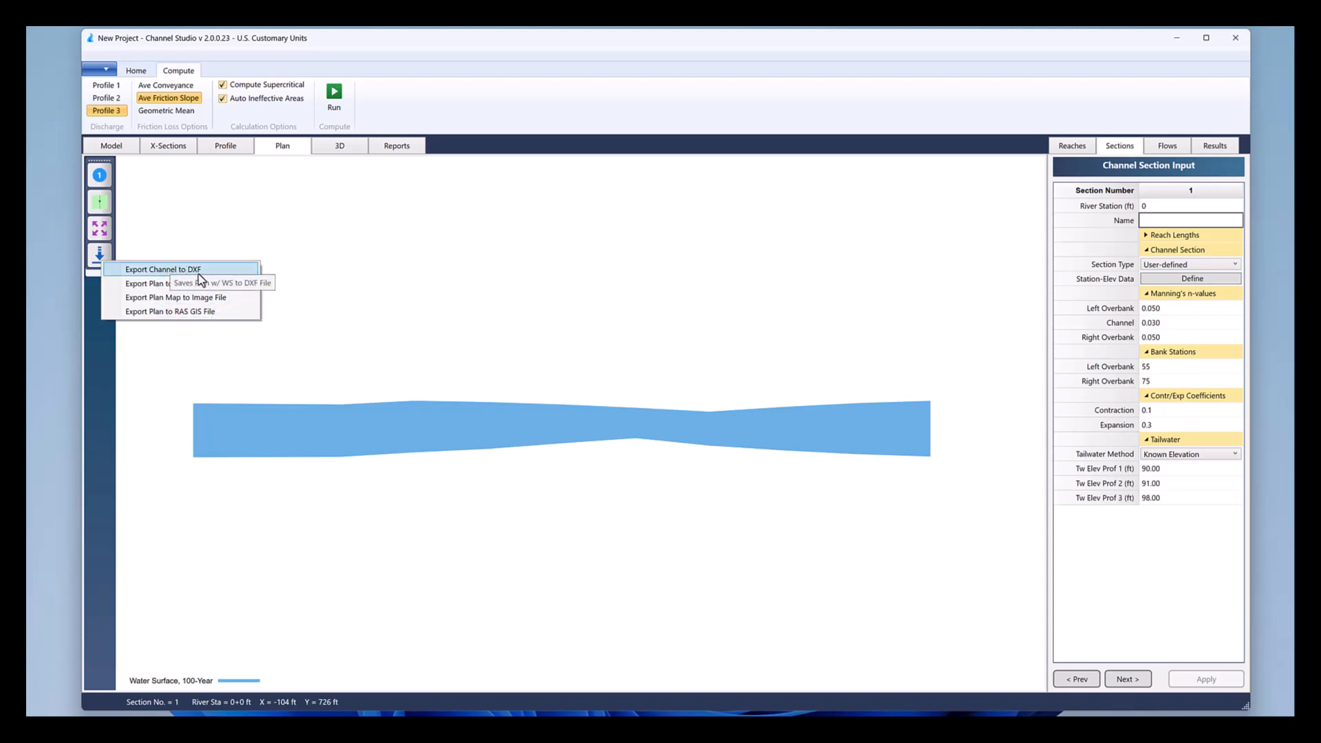
pyautogui.click(174, 195)
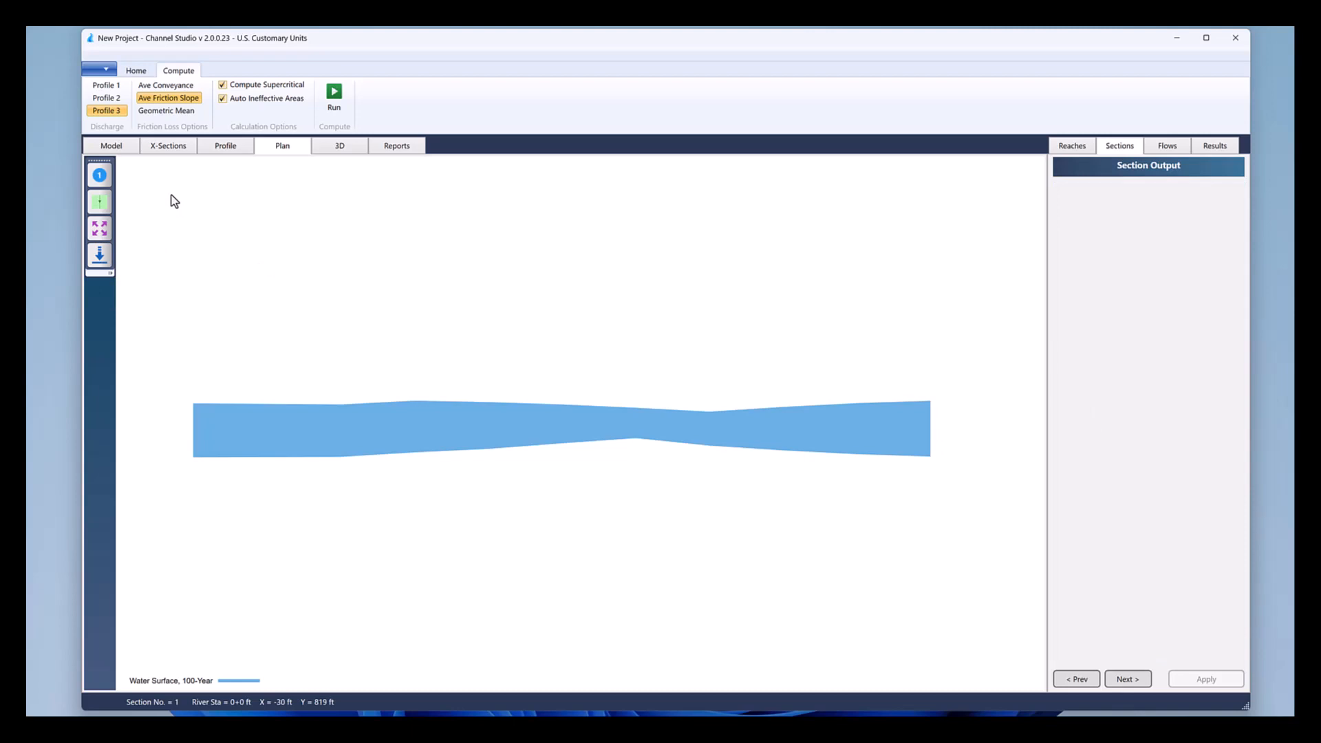
pyautogui.click(100, 202)
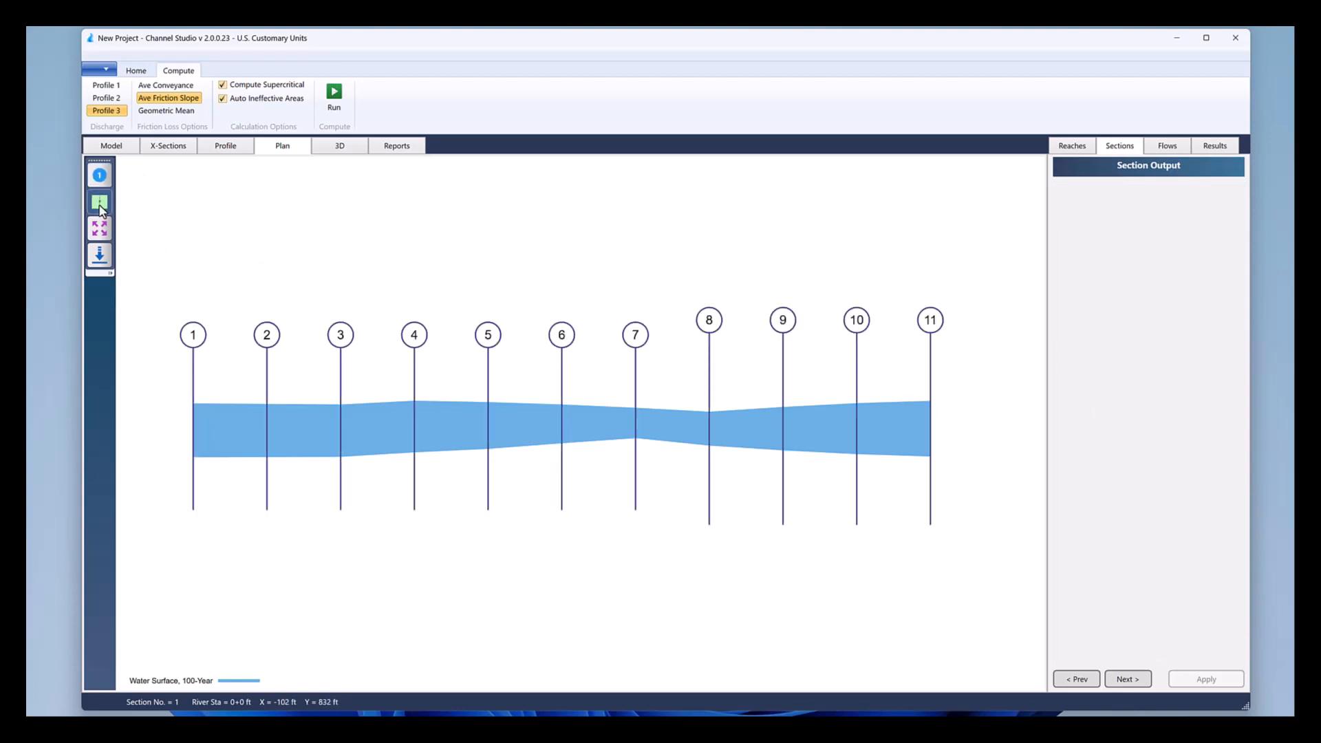
pyautogui.click(100, 207)
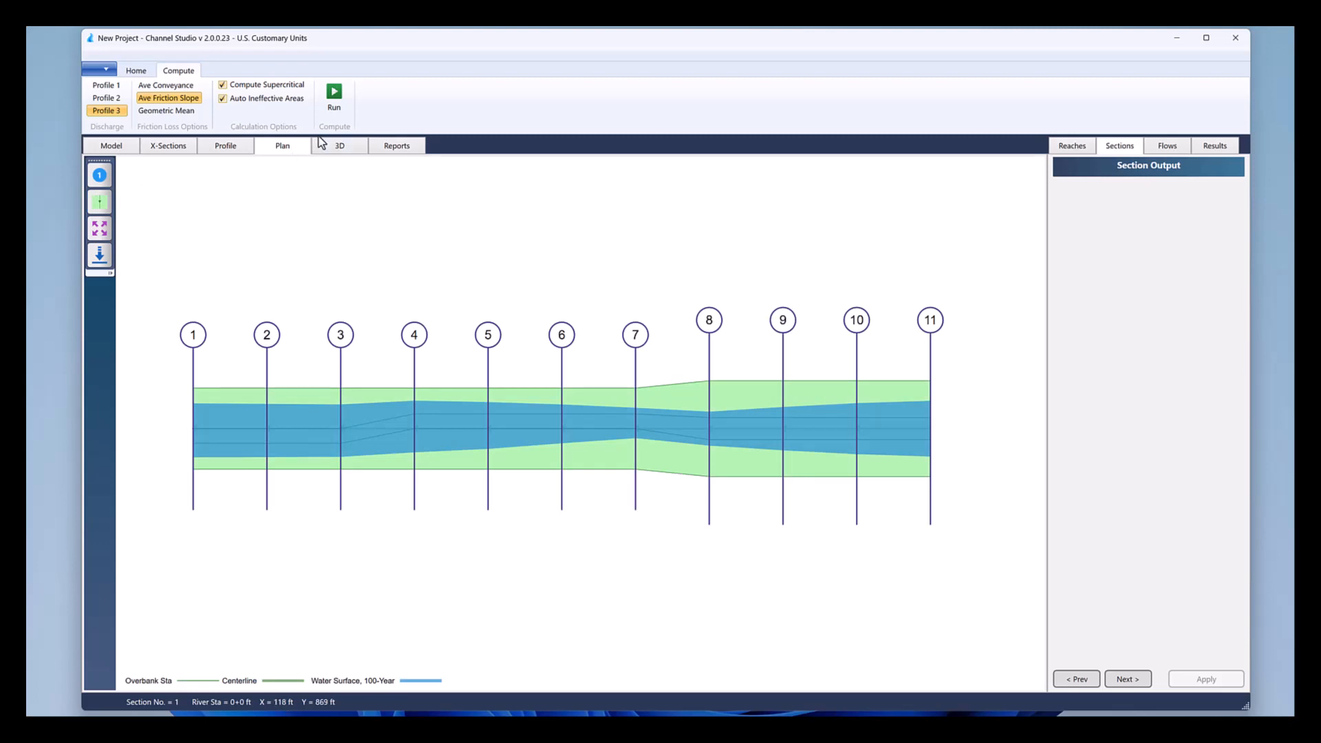
# Step: Show the channel in 3D and adjust its vertical and horizontal viewing angles for a raised, oblique view along the full reach
pyautogui.click(339, 151)
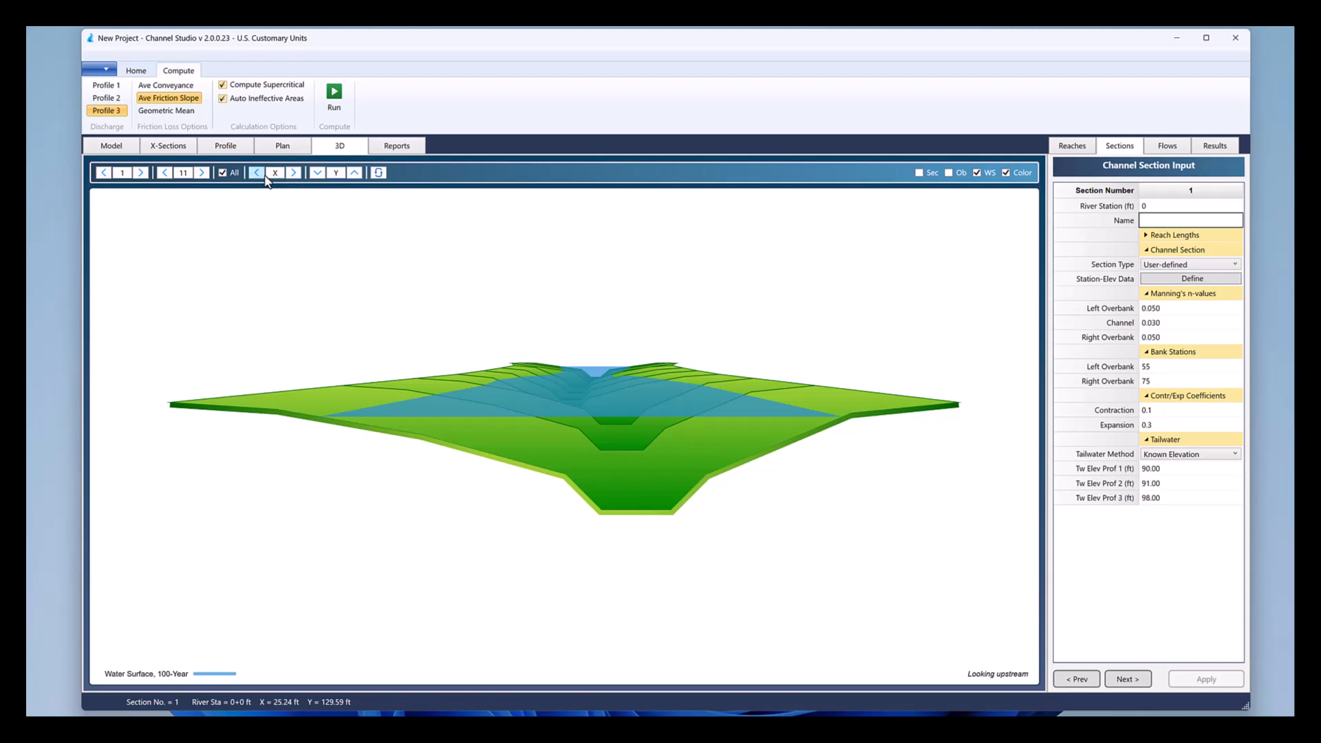
pyautogui.click(354, 173)
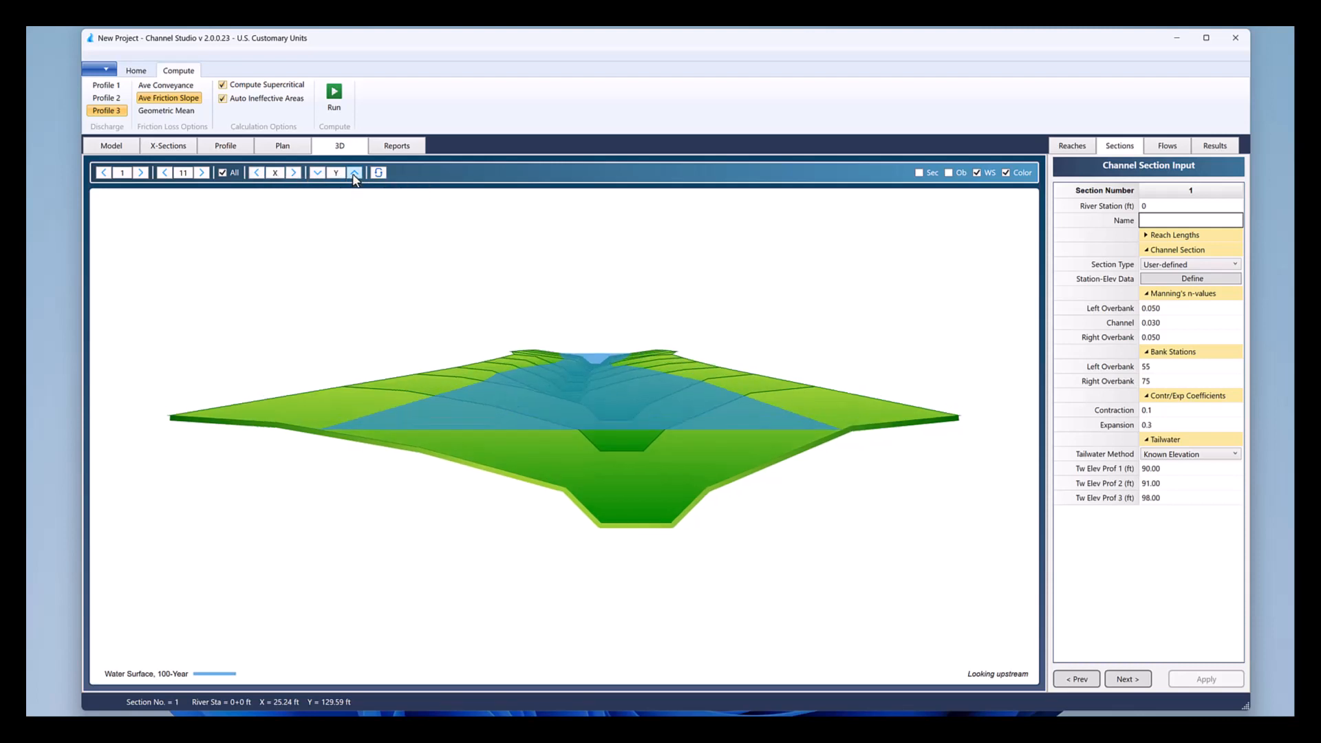
pyautogui.click(354, 173)
pyautogui.click(355, 173)
pyautogui.click(354, 173)
pyautogui.click(355, 173)
pyautogui.click(354, 173)
pyautogui.click(355, 173)
pyautogui.click(354, 173)
pyautogui.click(354, 173)
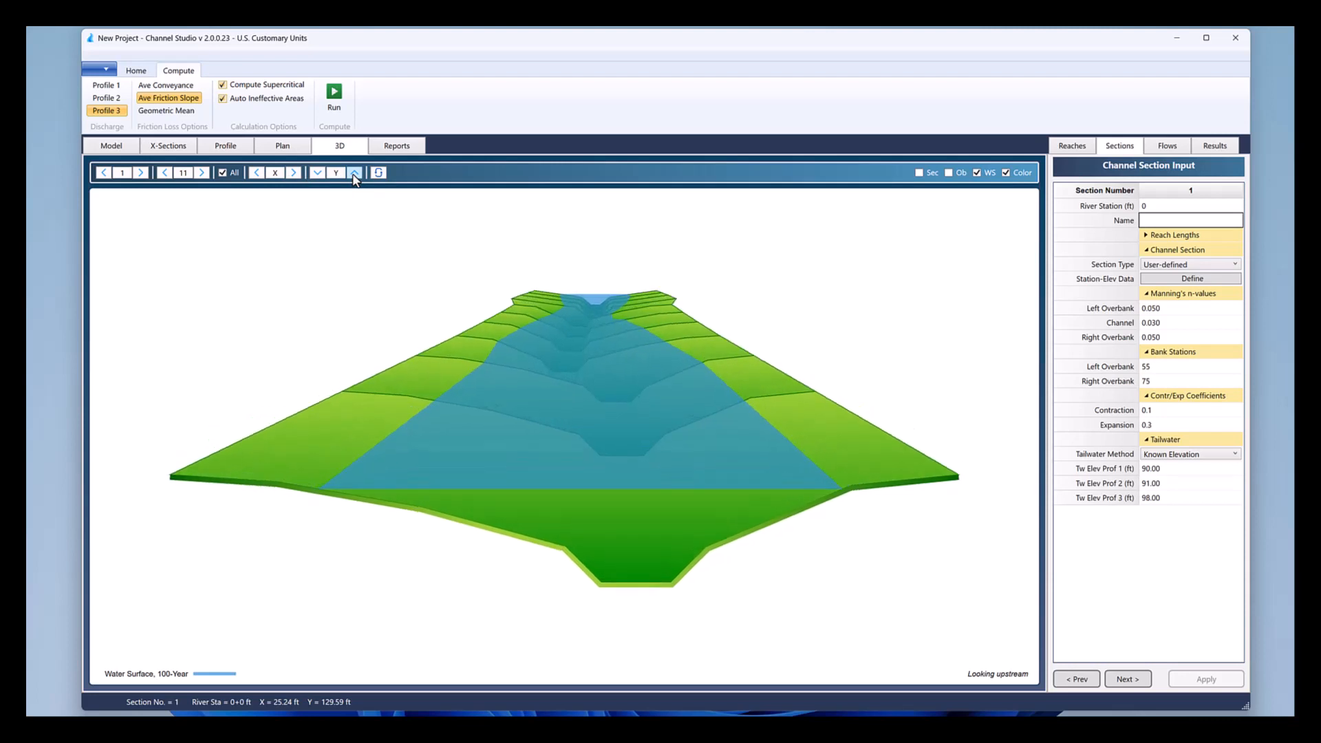
pyautogui.click(354, 174)
pyautogui.click(354, 173)
pyautogui.click(354, 174)
pyautogui.click(354, 173)
pyautogui.click(354, 173)
pyautogui.click(354, 173)
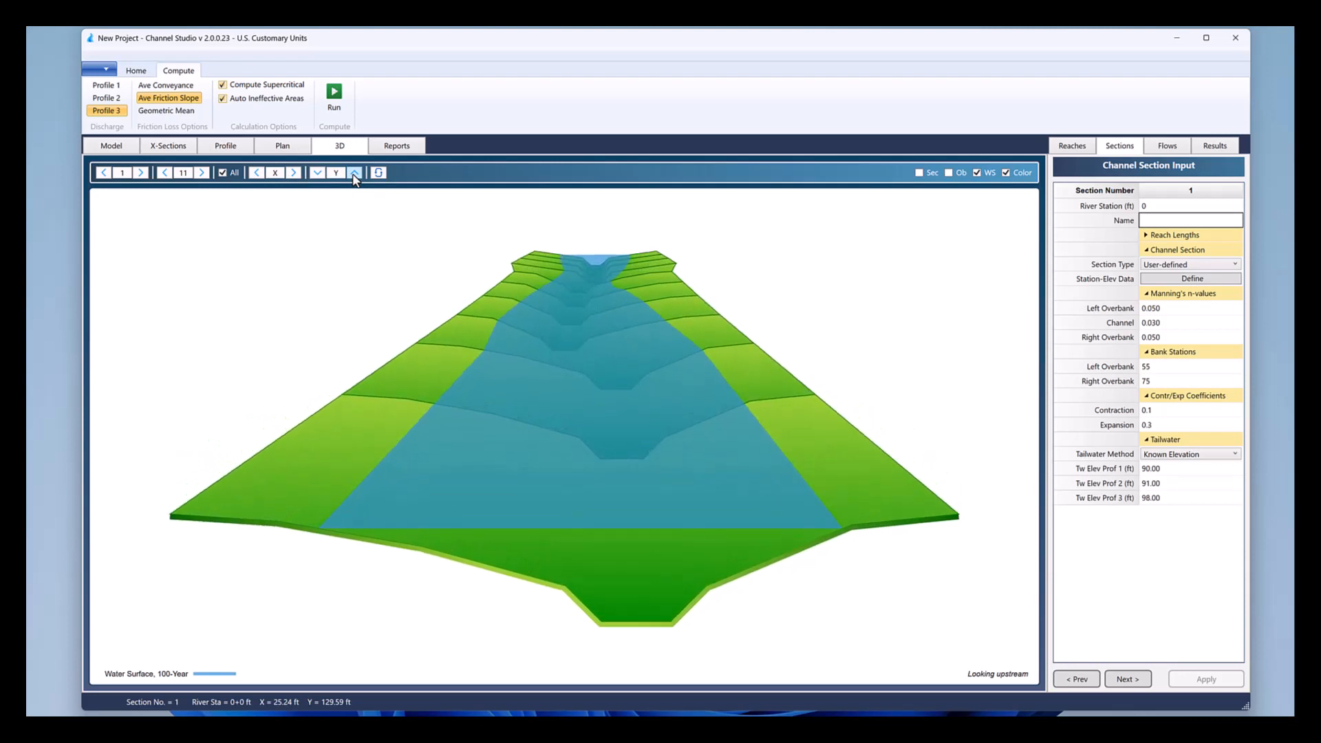
pyautogui.click(298, 176)
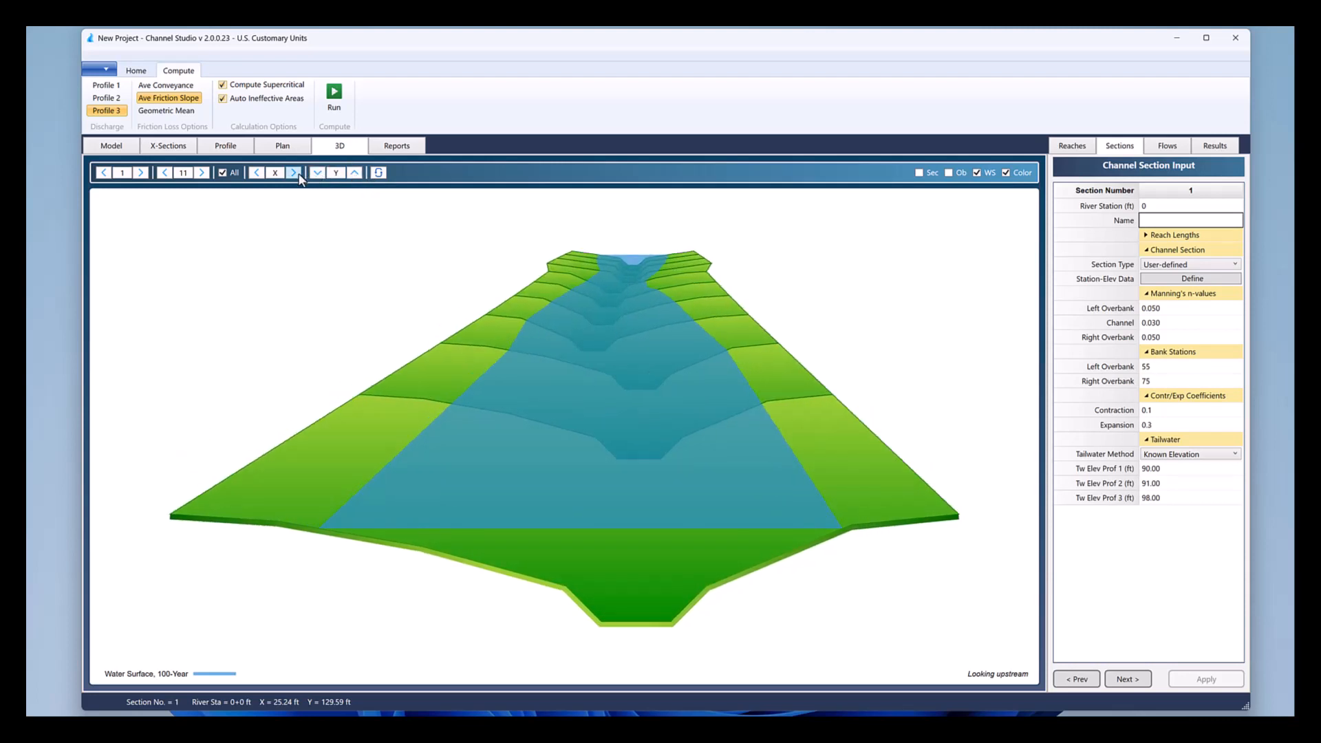
pyautogui.click(298, 177)
pyautogui.click(299, 176)
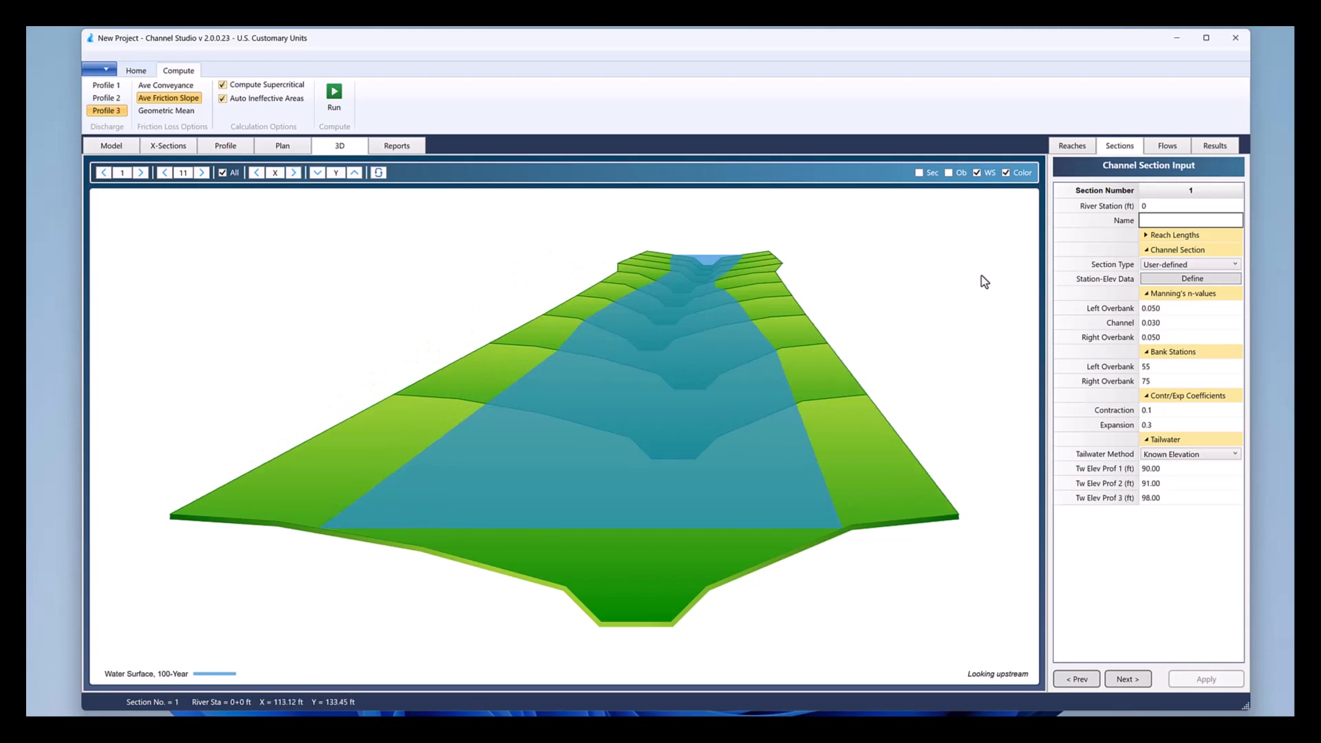
# Step: Preview the section marker and water surface toggles in 3D, display the overbank lines, and turn off the channel coloring
pyautogui.click(919, 174)
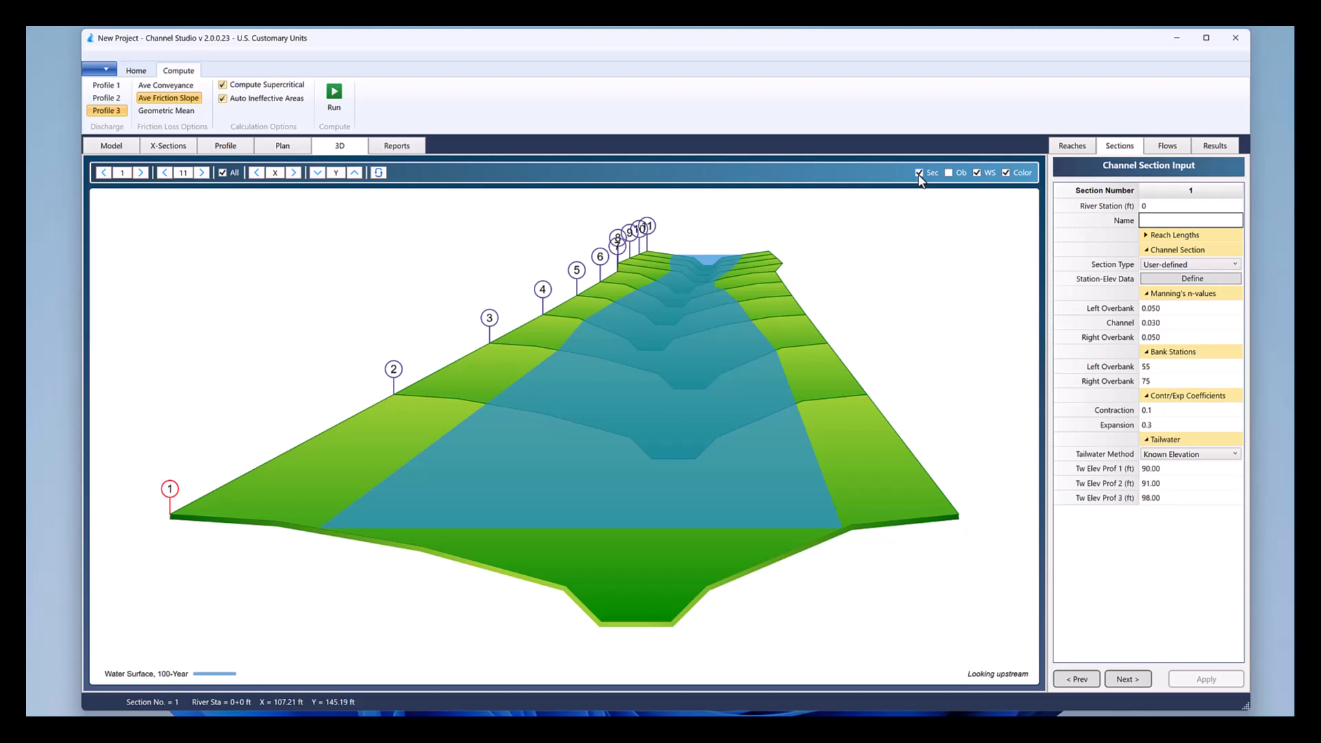
pyautogui.click(920, 173)
pyautogui.click(949, 173)
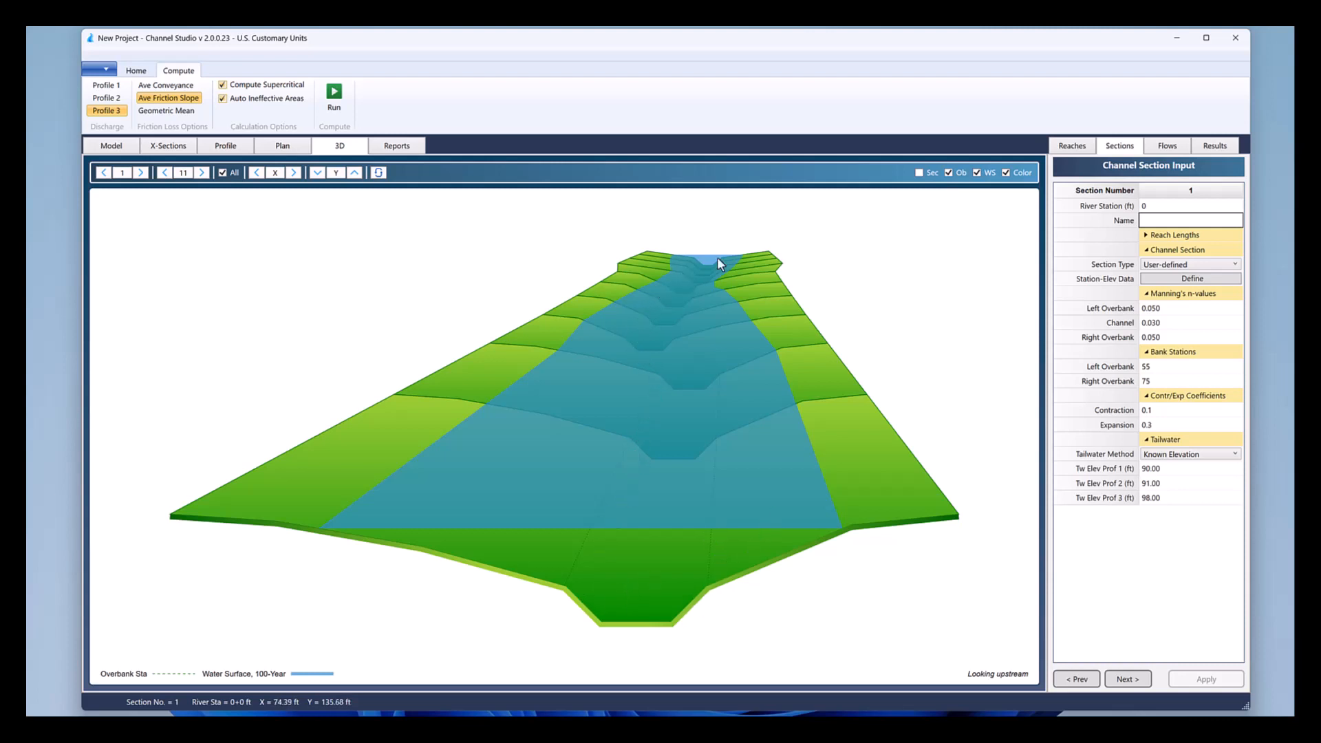
pyautogui.click(976, 174)
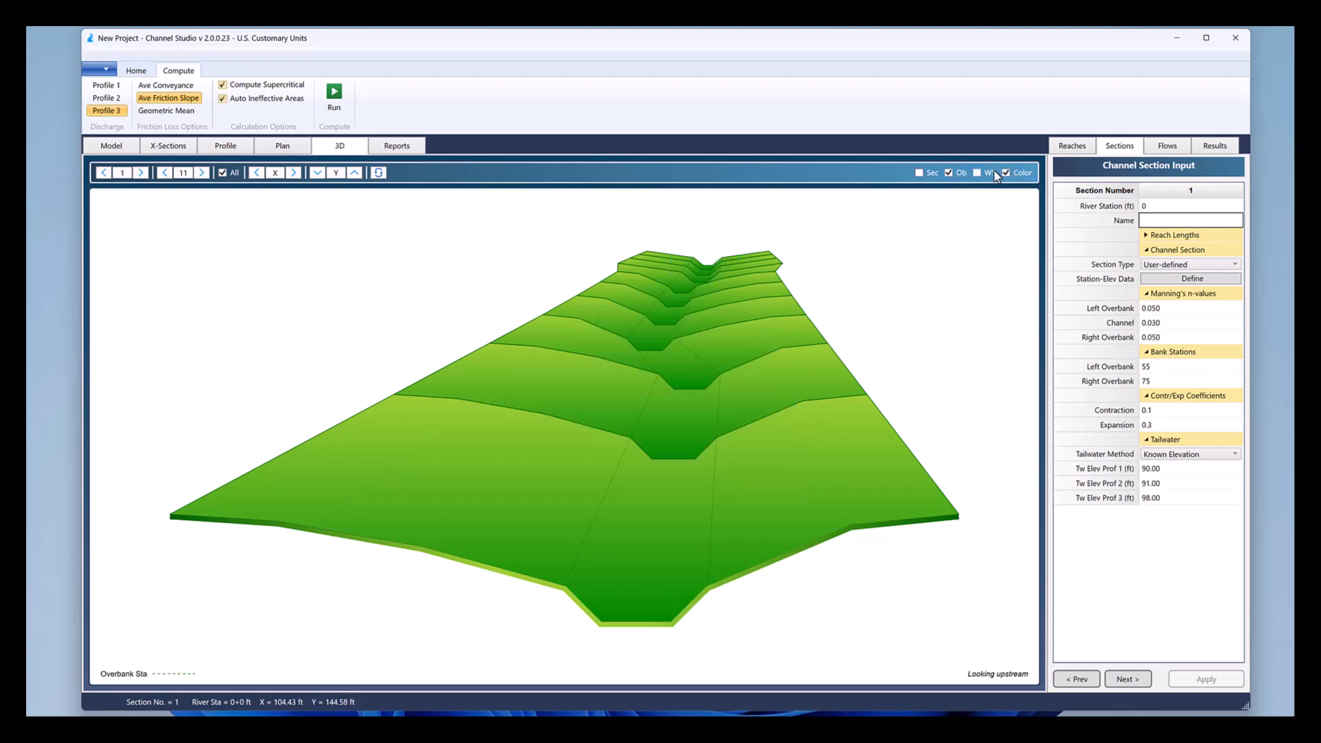
pyautogui.click(989, 174)
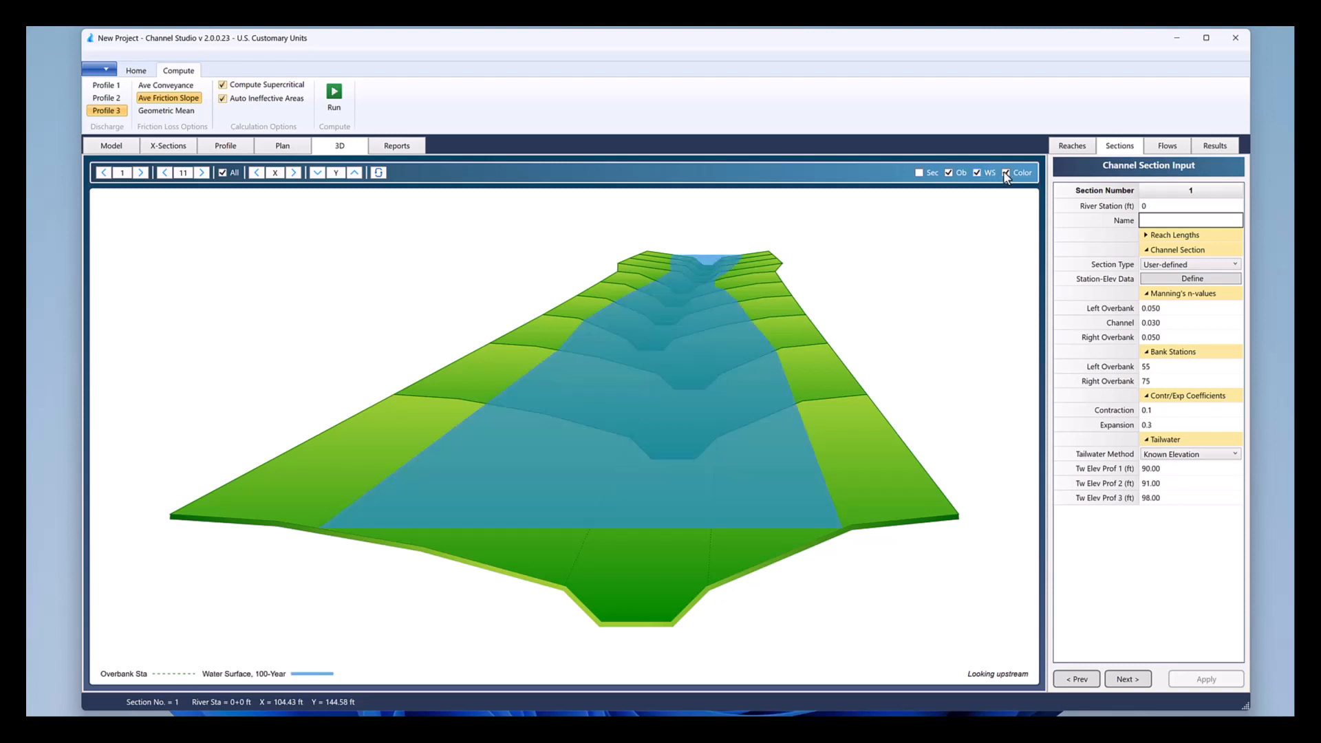
pyautogui.click(1021, 174)
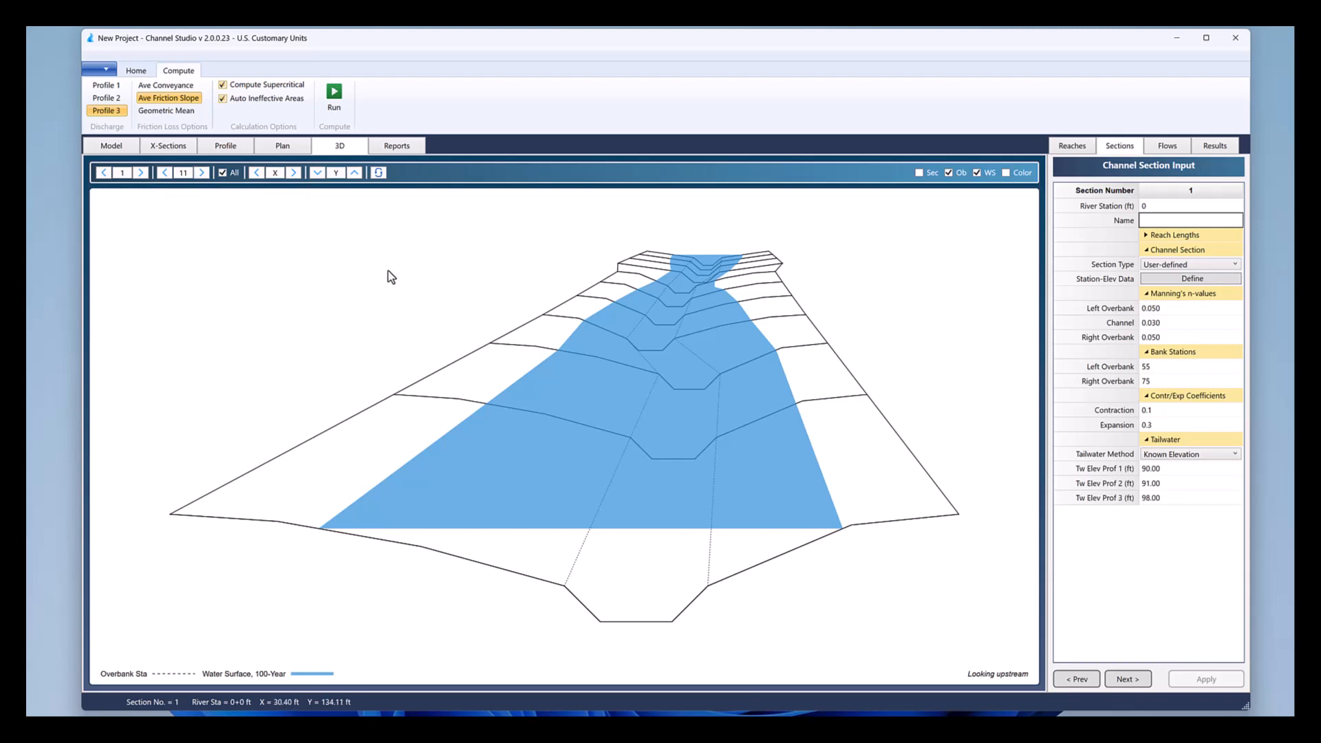
# Step: Review the channel results report in reversed and original section order, and check its CSV export without saving a file
pyautogui.click(409, 149)
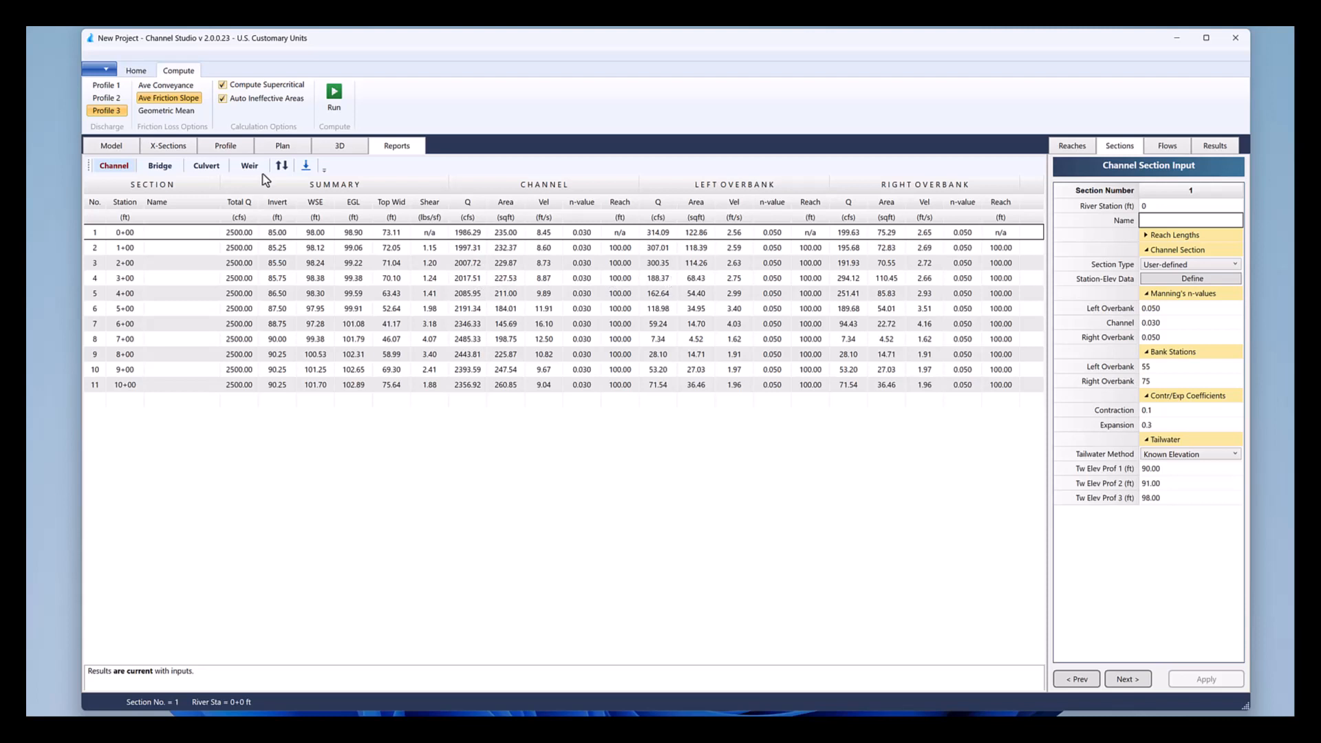
pyautogui.click(287, 168)
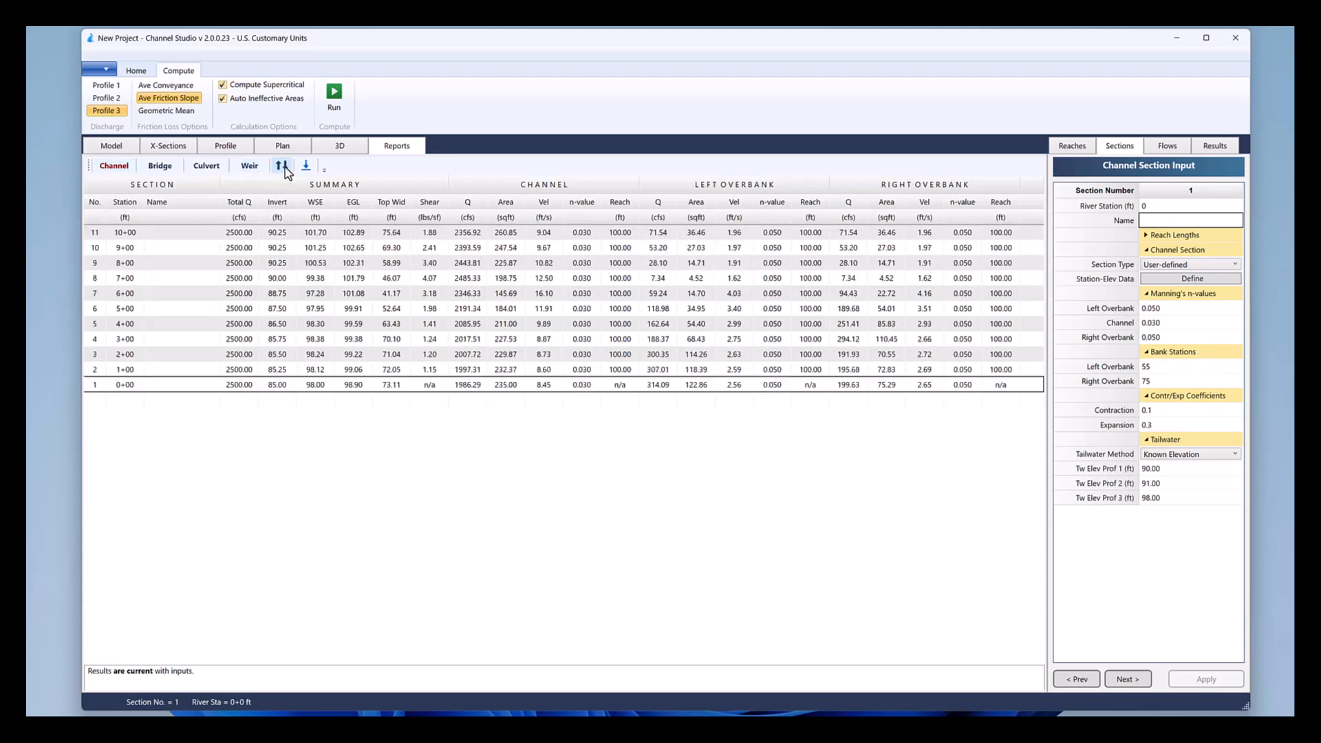
pyautogui.click(282, 166)
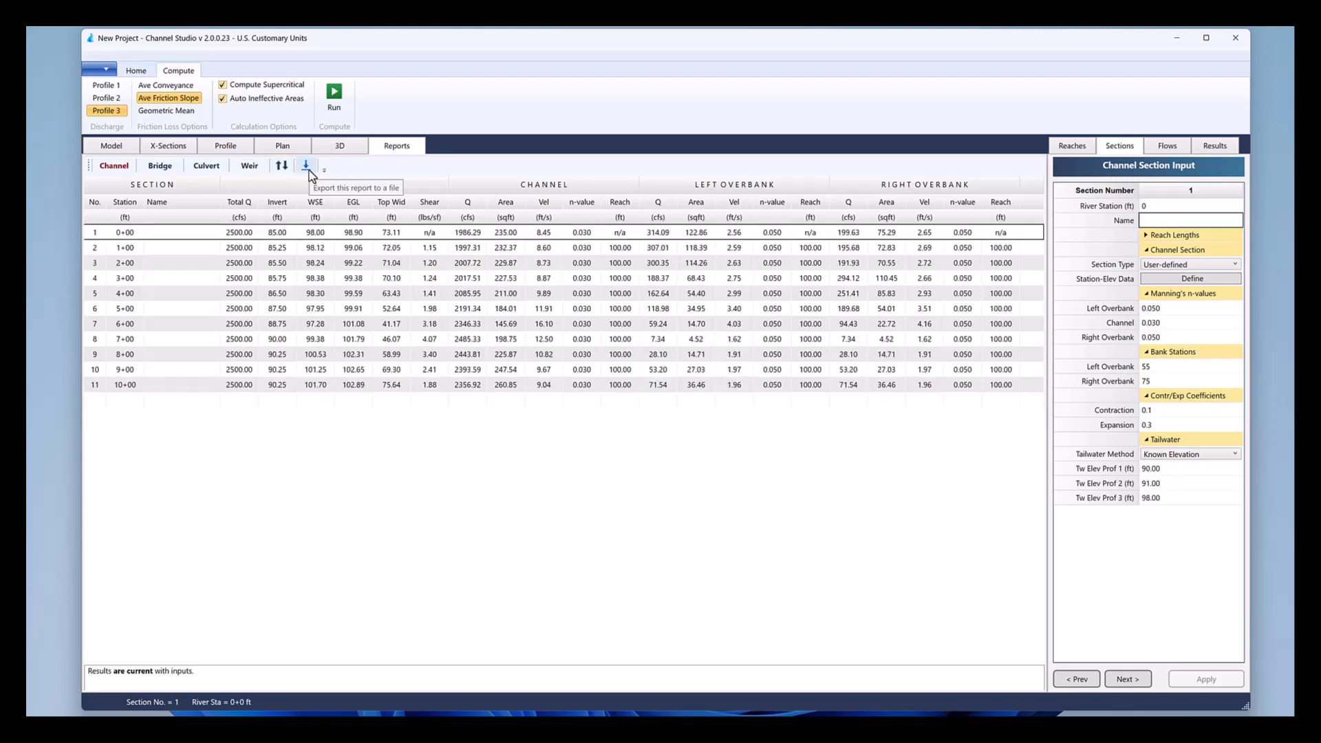
pyautogui.click(306, 166)
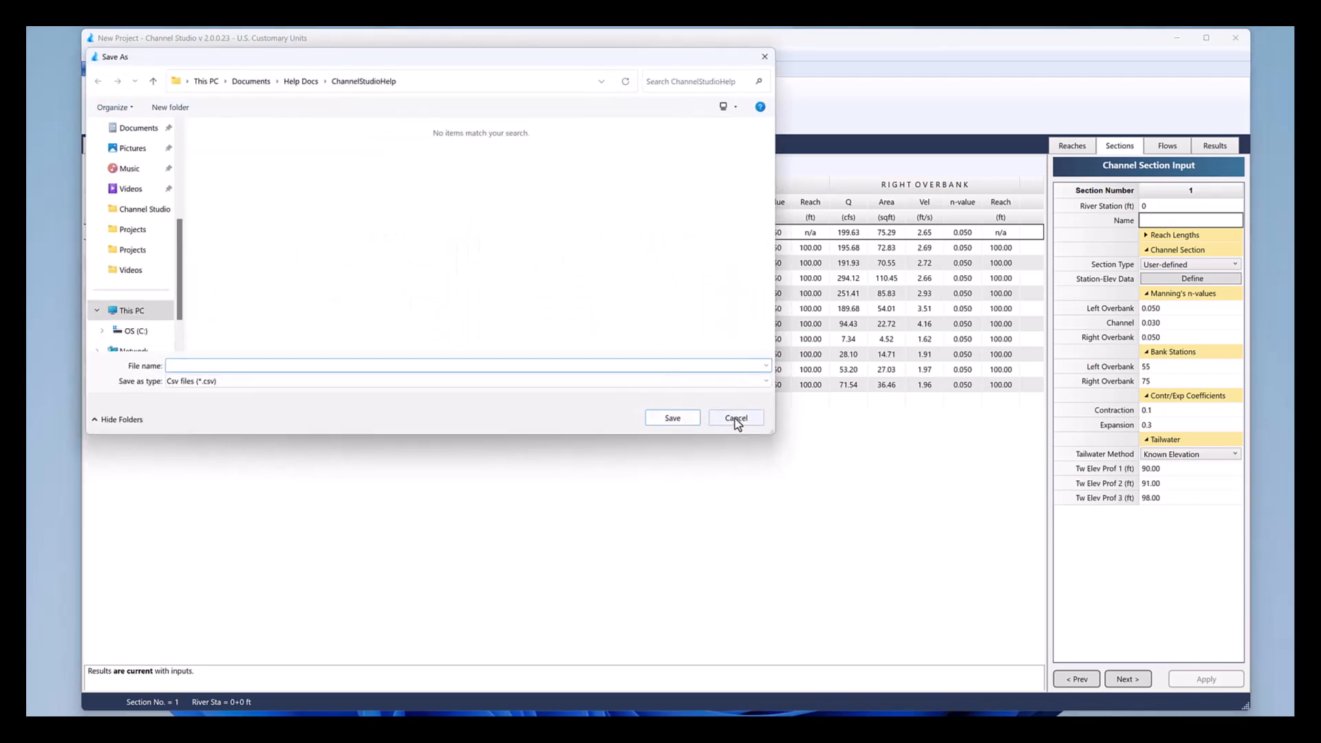
pyautogui.click(736, 419)
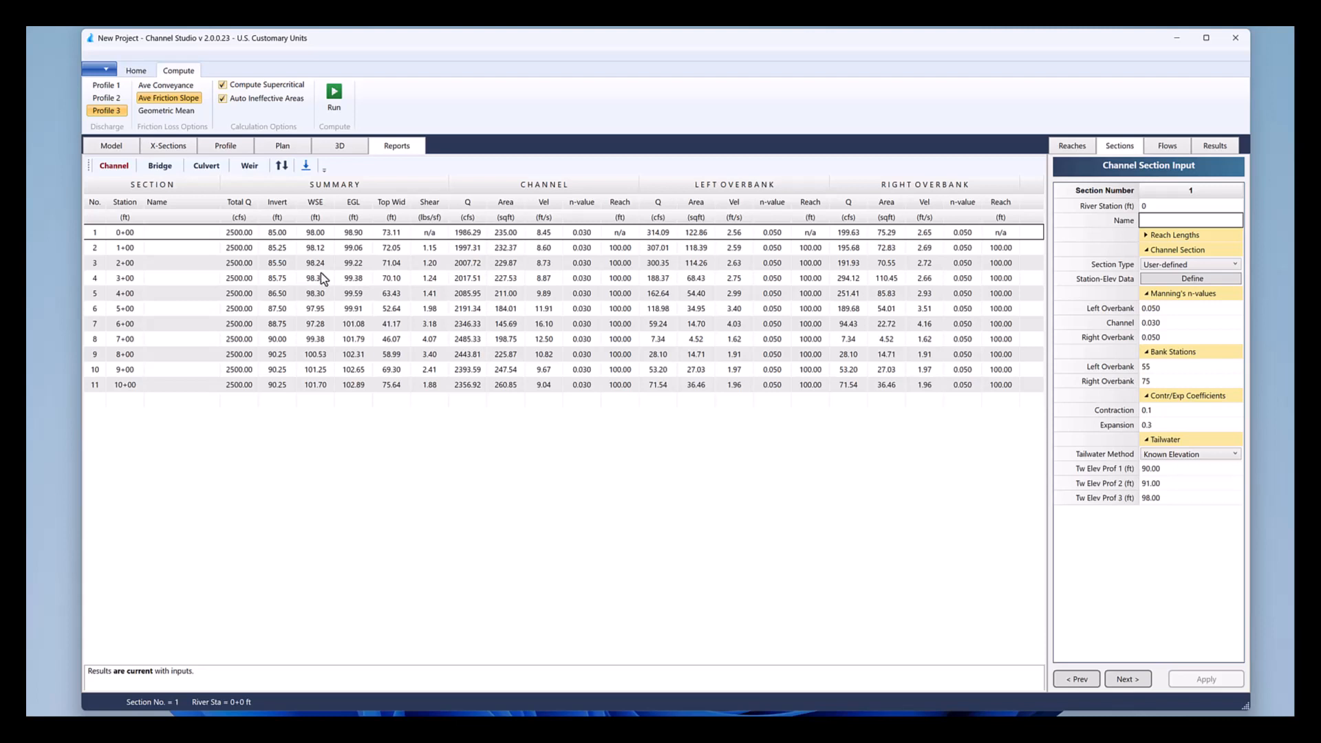
# Step: Preview the printable channel tabulation report, look through it, and close the report viewer
pyautogui.click(136, 70)
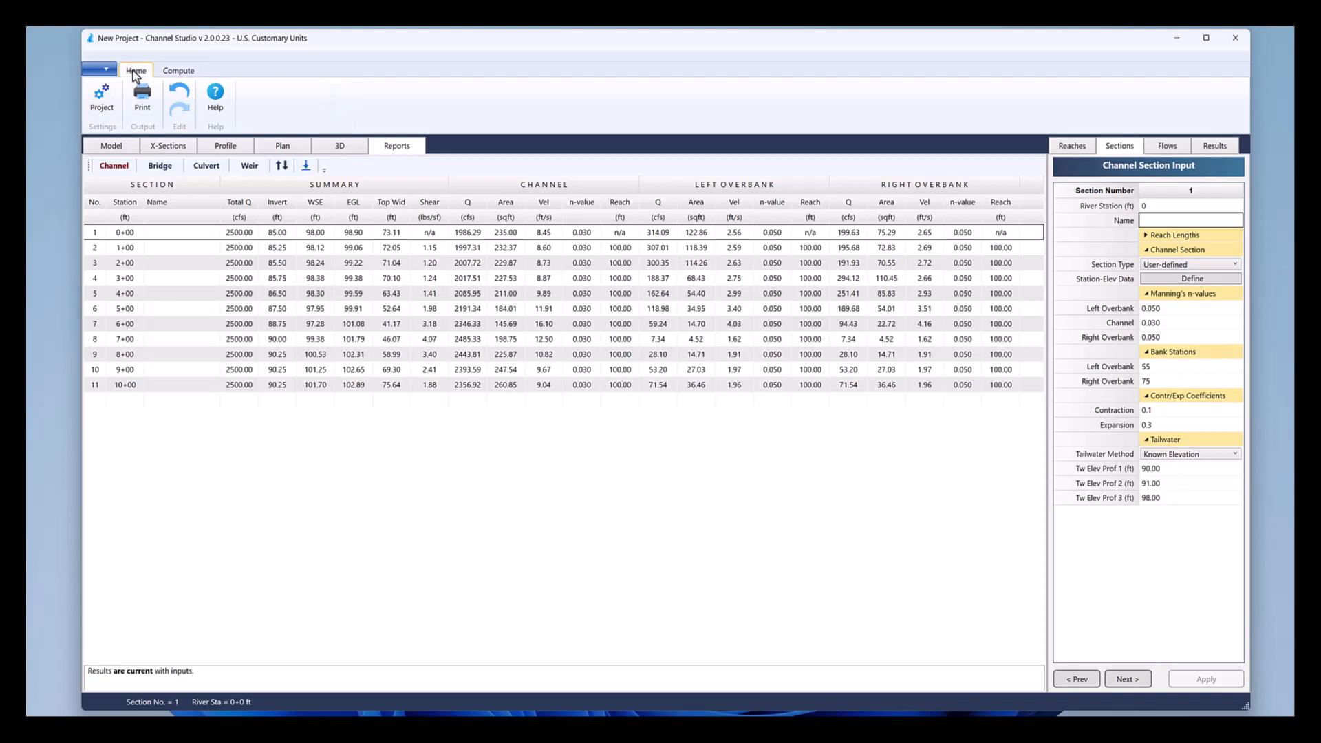
pyautogui.click(148, 101)
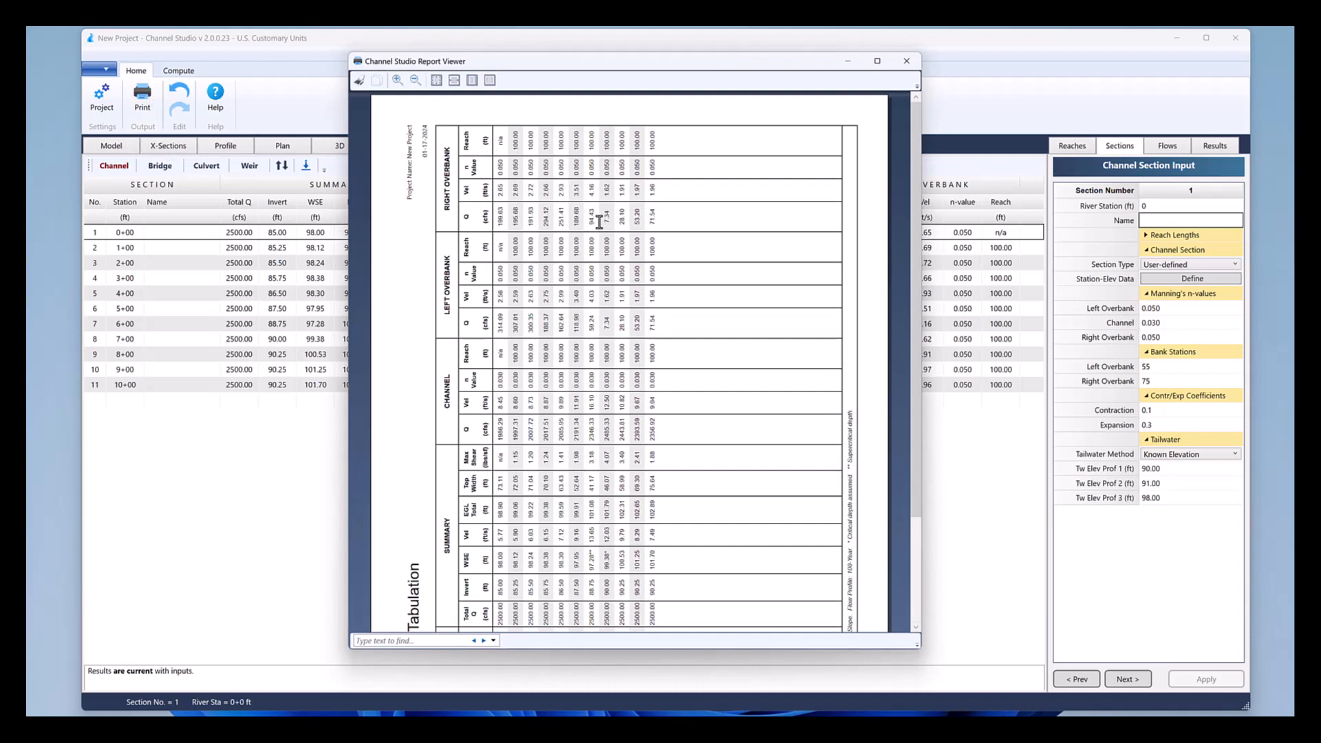
pyautogui.scroll(-3, 605, 227)
pyautogui.scroll(2, 606, 243)
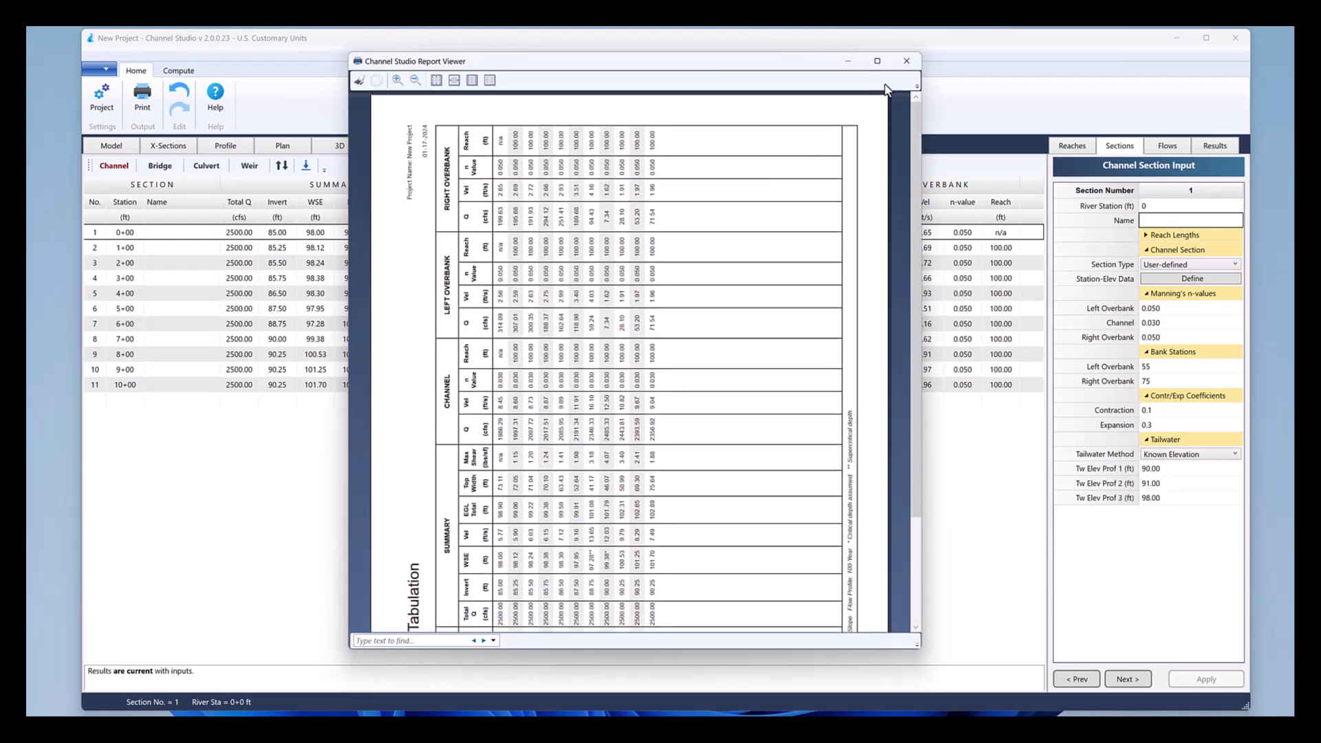
pyautogui.click(906, 60)
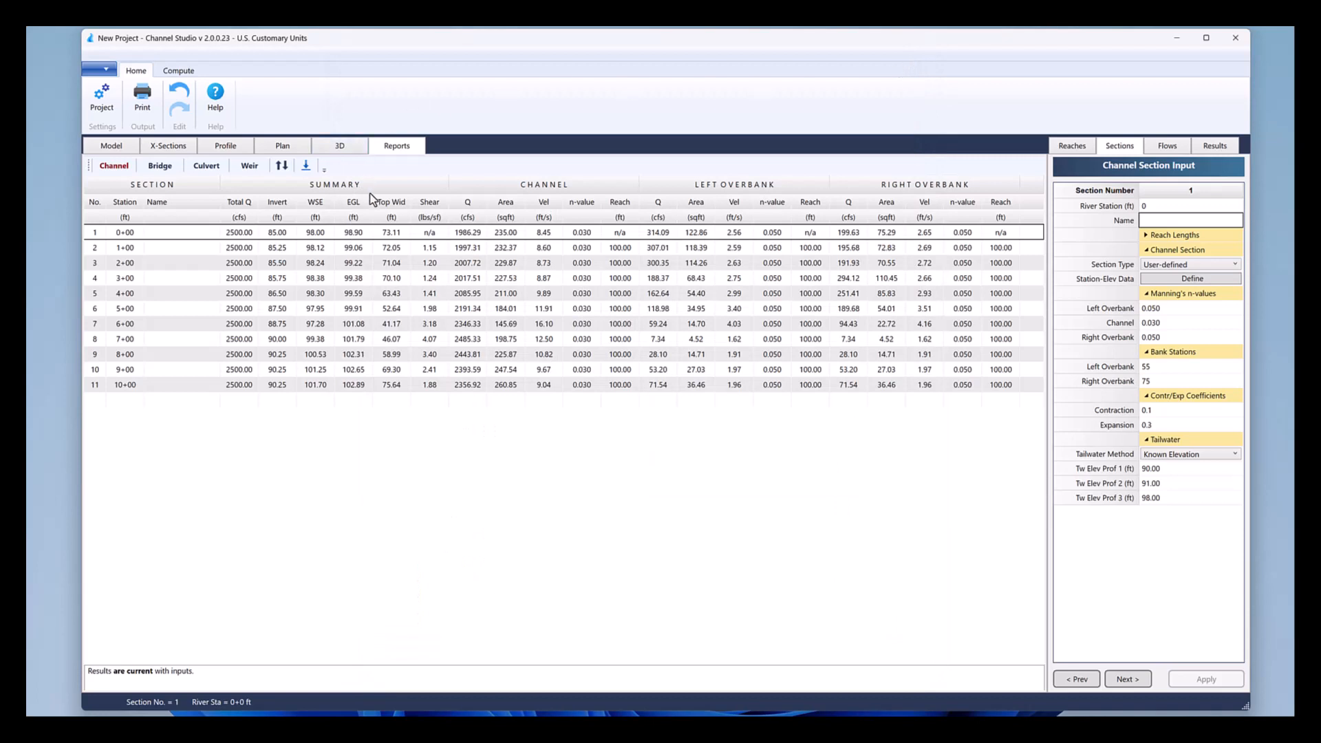
# Step: Preview the printable reports of the 3D perspective and the channel profile, closing the report viewer after each
pyautogui.click(336, 148)
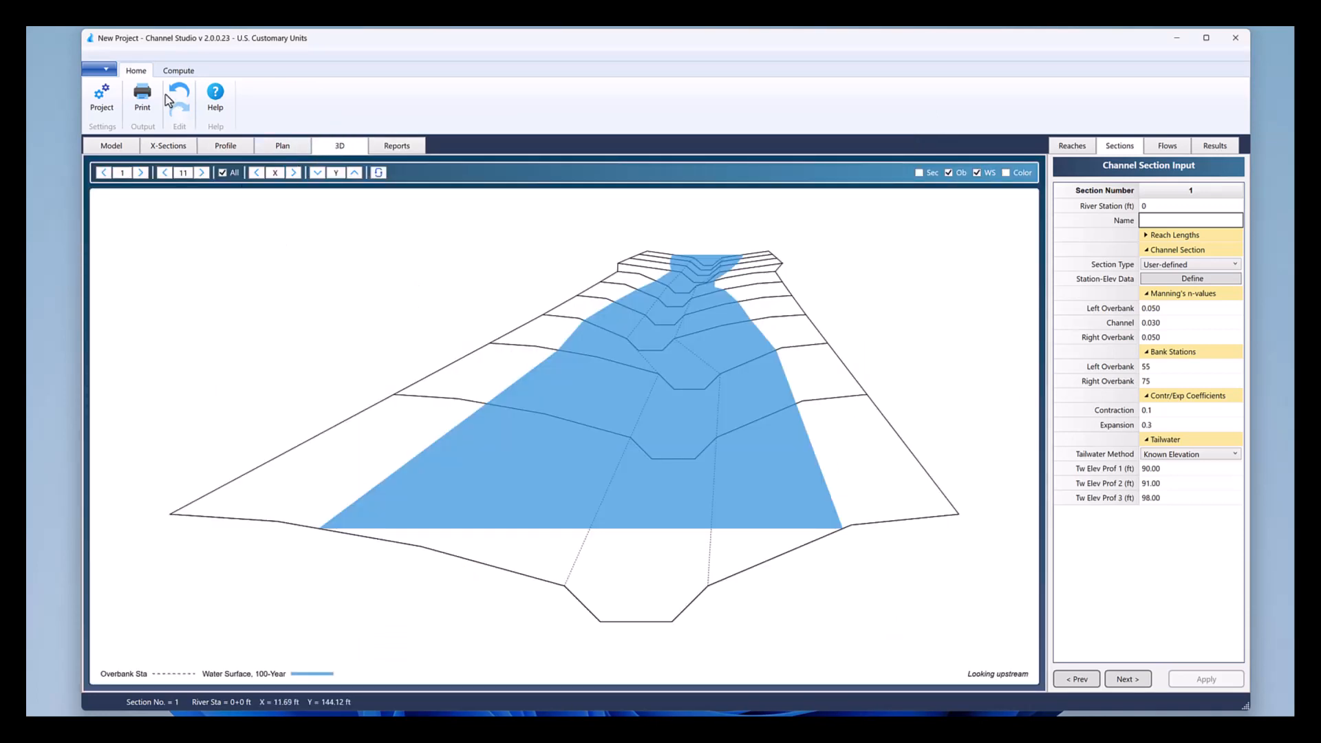
pyautogui.click(143, 106)
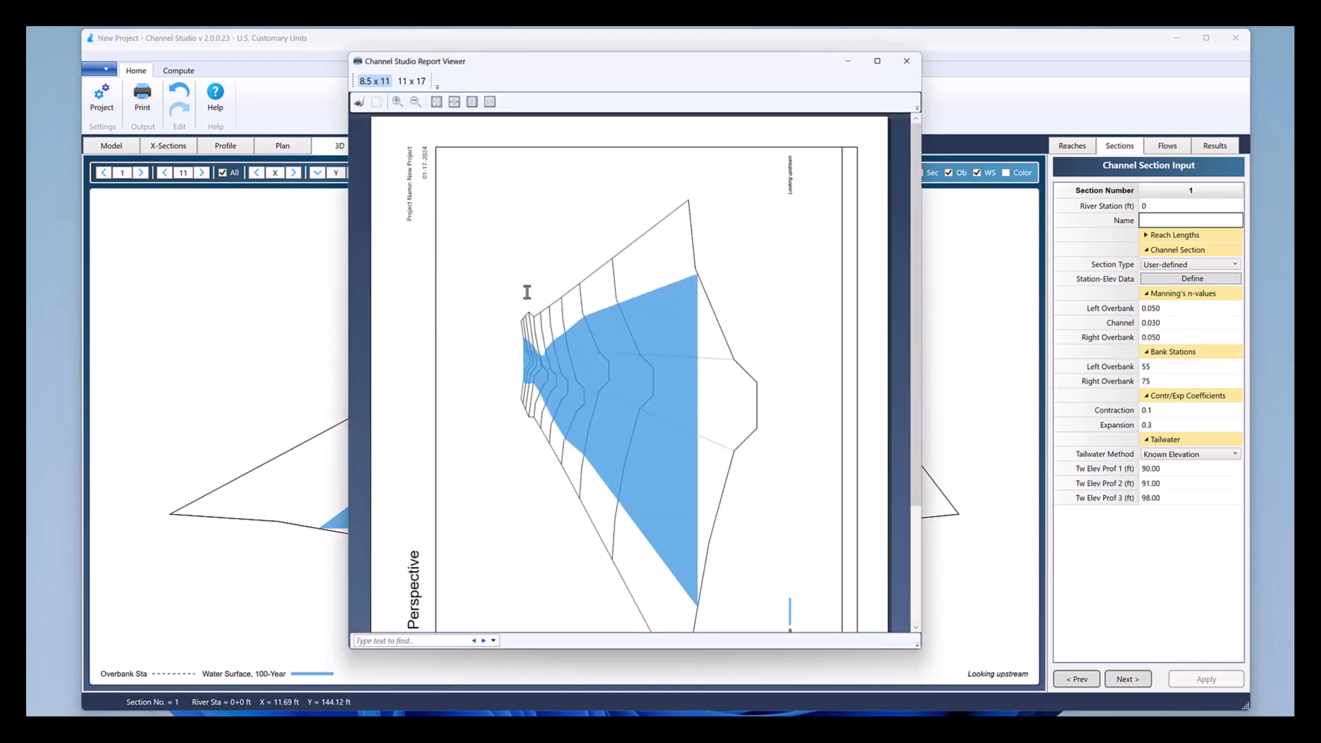
pyautogui.click(907, 61)
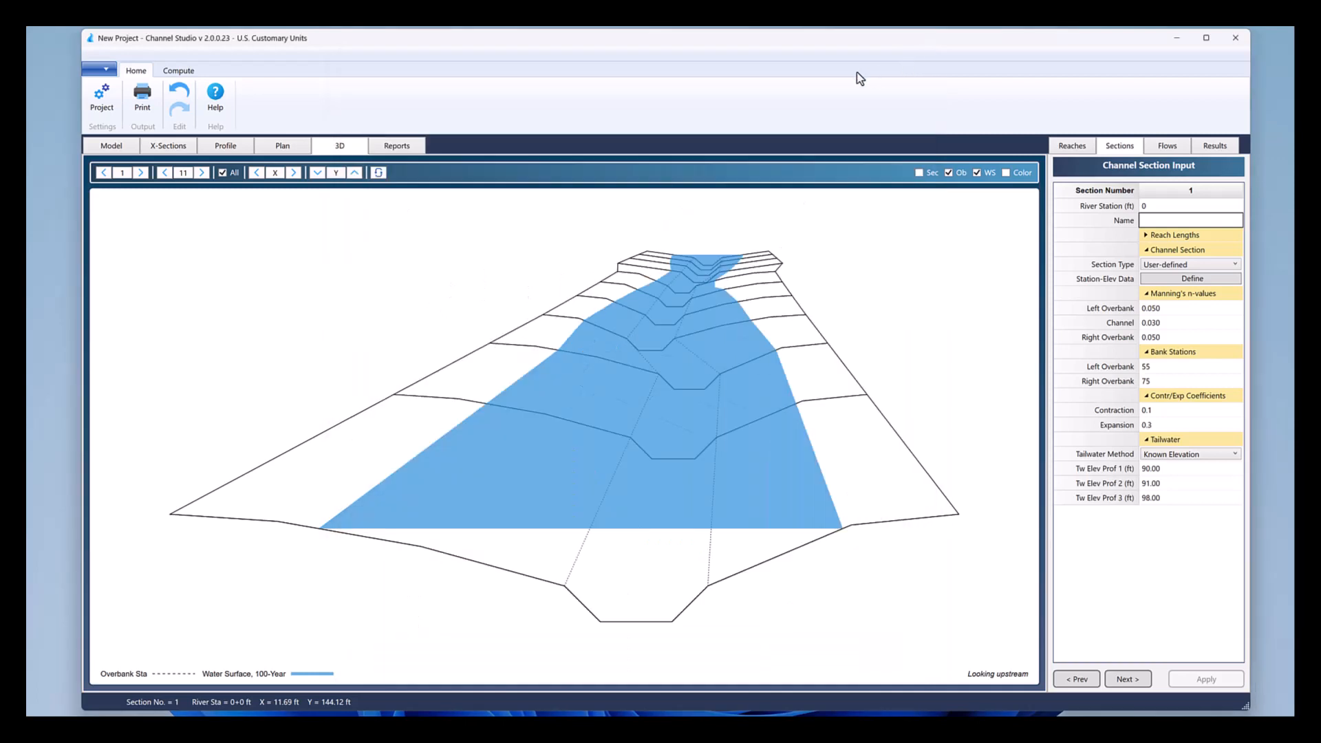
pyautogui.click(225, 145)
pyautogui.click(143, 97)
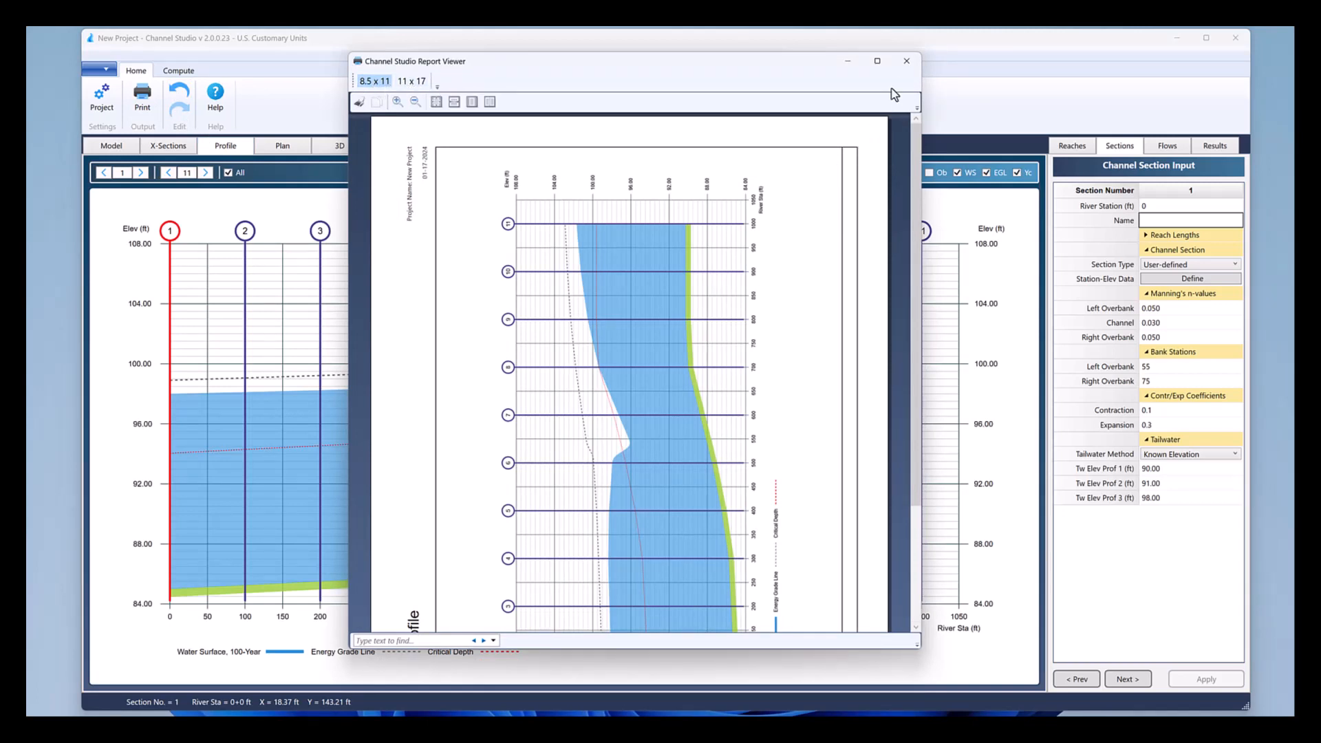
pyautogui.click(906, 61)
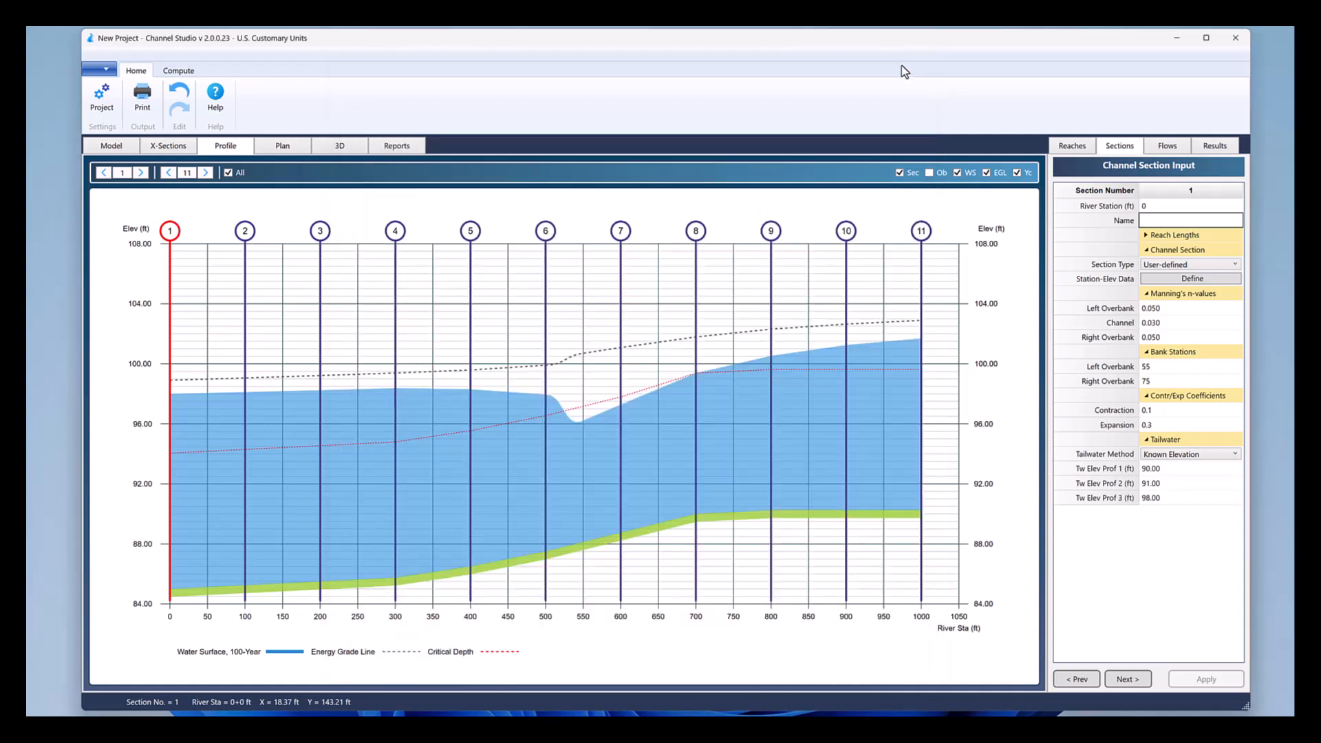
# Step: Preview the printable cross-section report for all sections, look through its pages, and close the report viewer
pyautogui.click(172, 146)
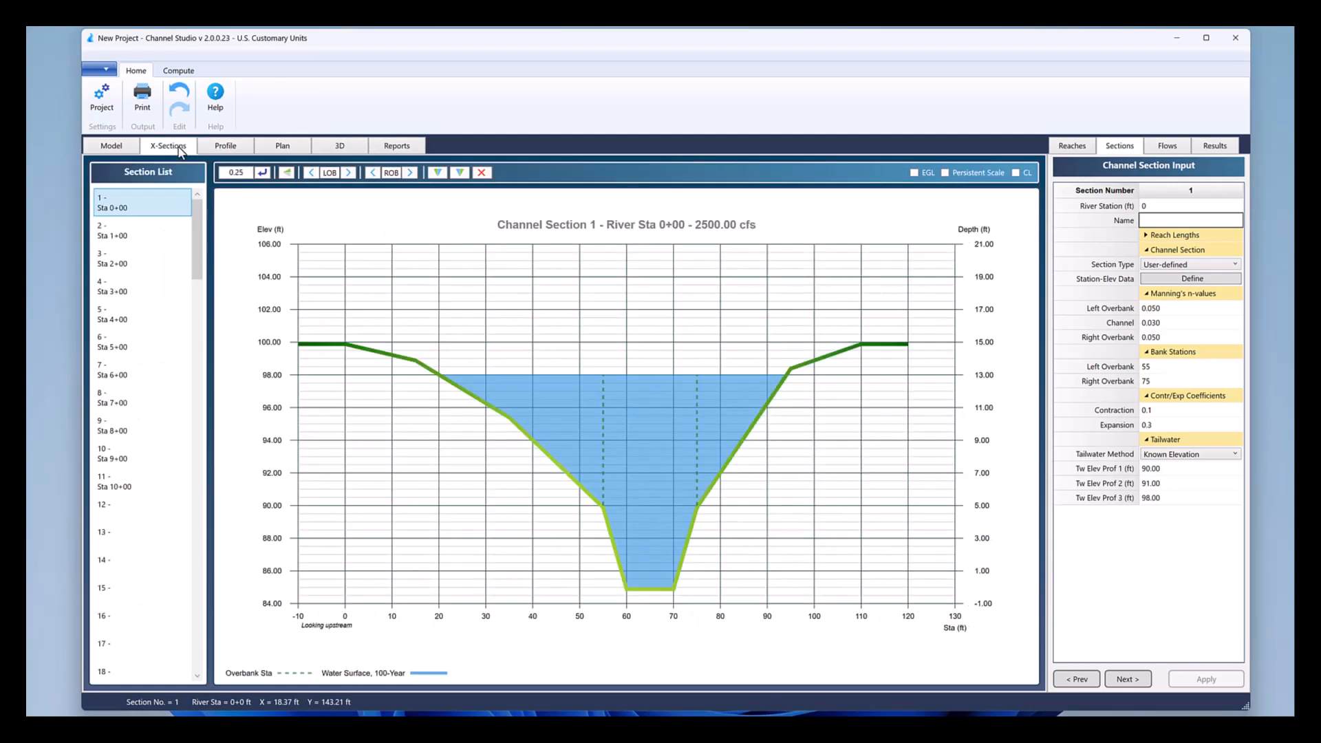
pyautogui.click(142, 99)
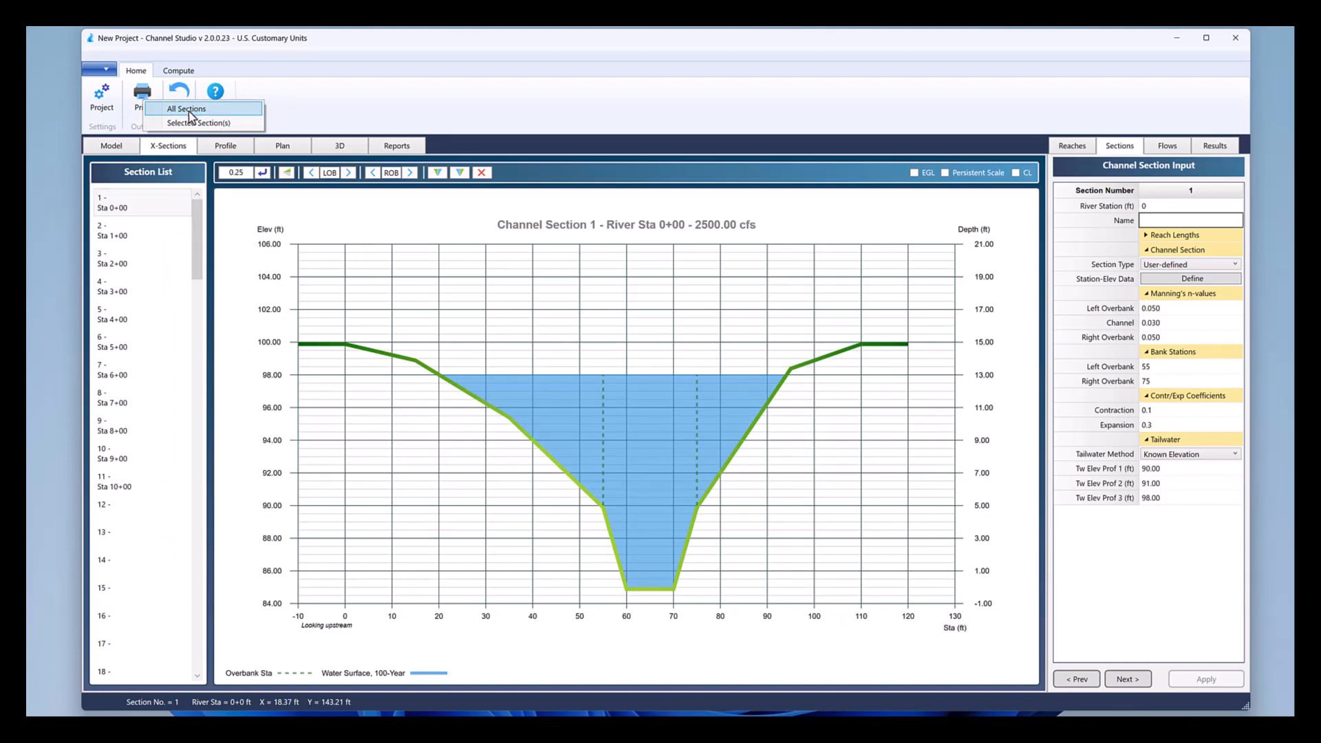
pyautogui.click(214, 112)
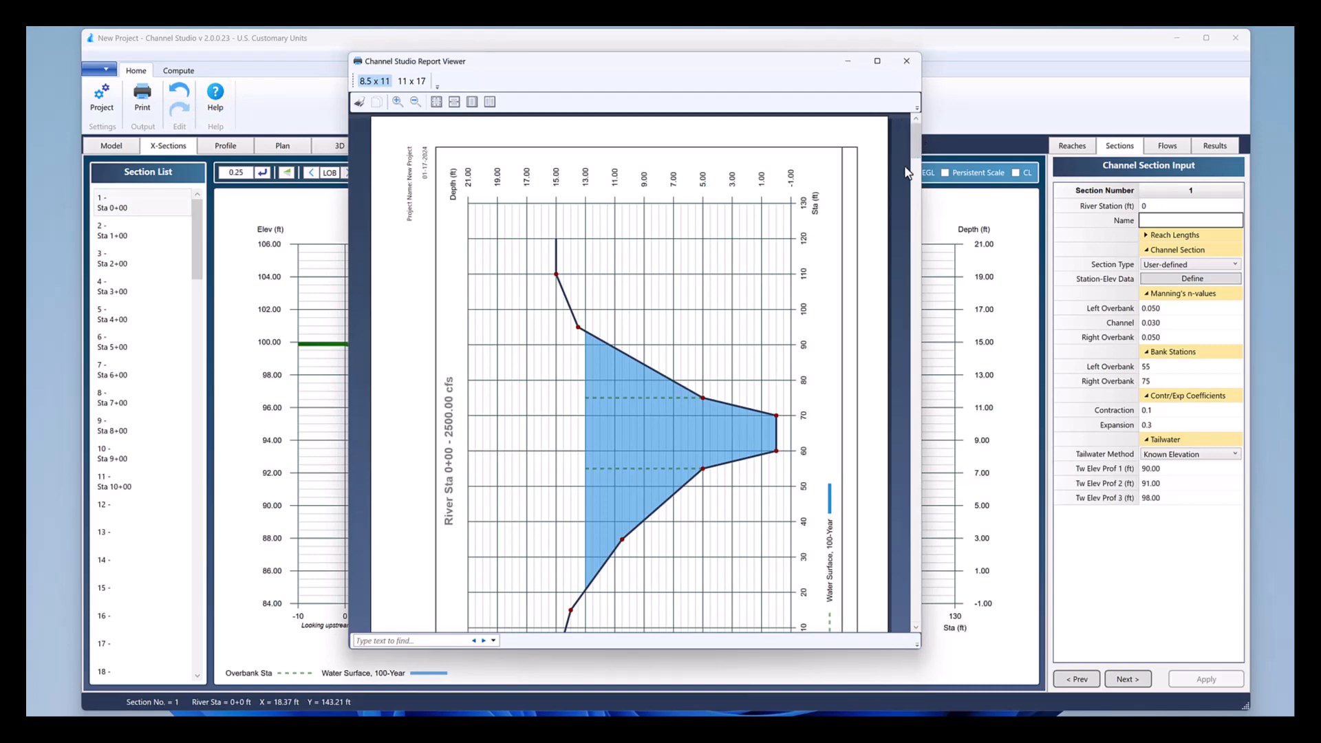
pyautogui.moveTo(916, 146)
pyautogui.mouseDown()
pyautogui.moveTo(915, 275)
pyautogui.moveTo(911, 131)
pyautogui.mouseUp()
pyautogui.click(906, 61)
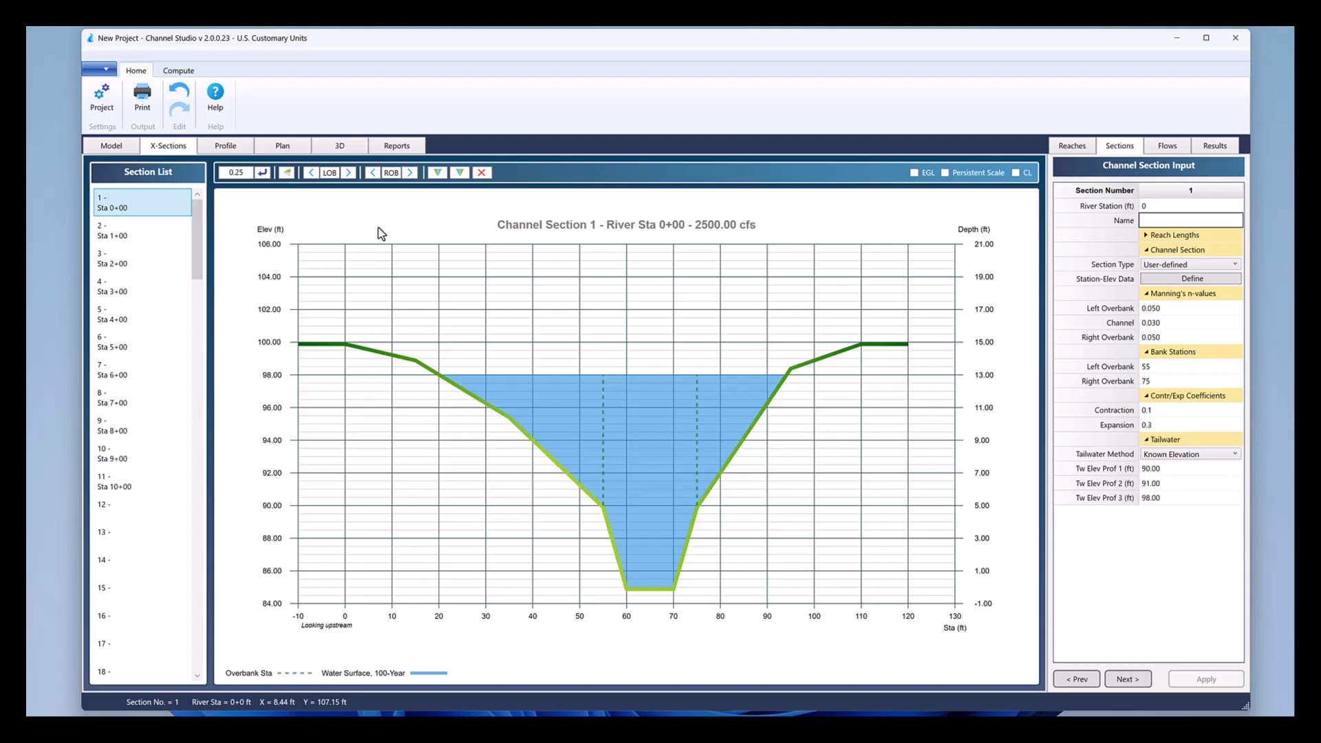
# Step: Compare the channel's alignment between the plan view, the model layout and the 3D view, ending on the model layout
pyautogui.click(286, 149)
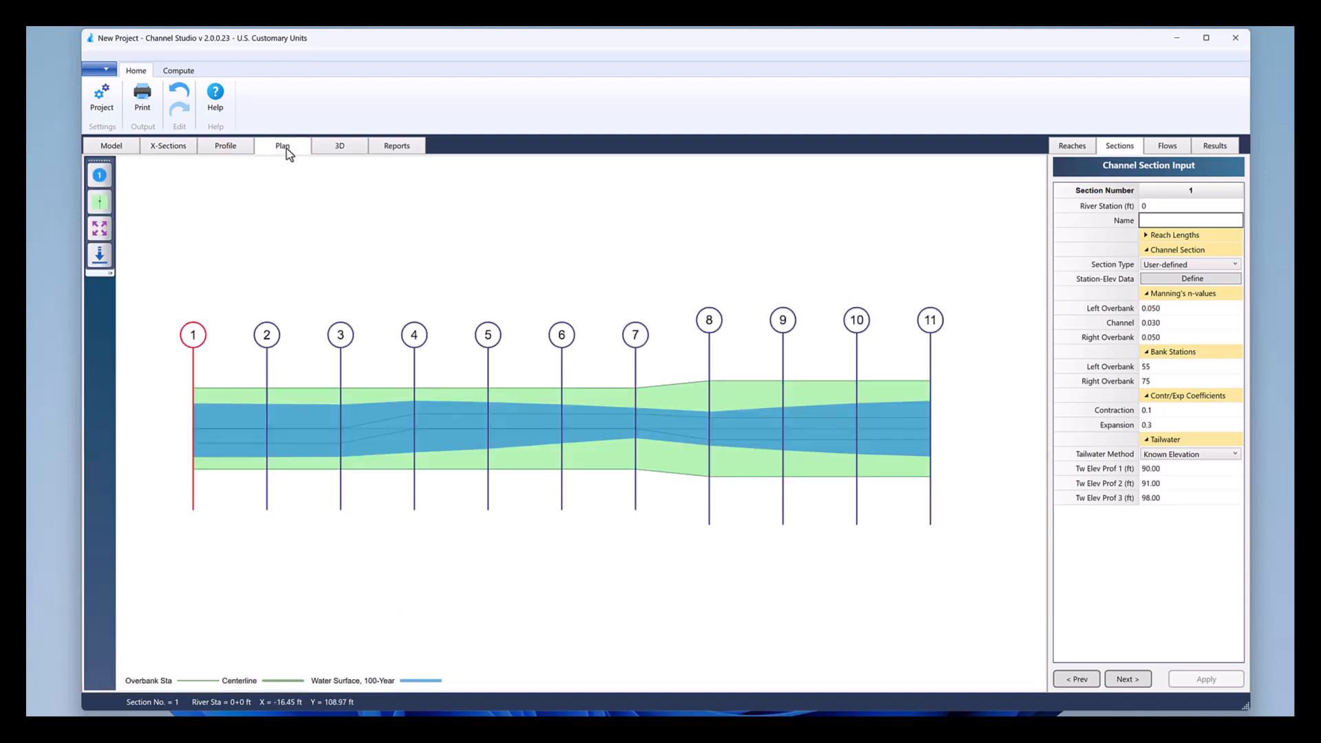
pyautogui.click(100, 147)
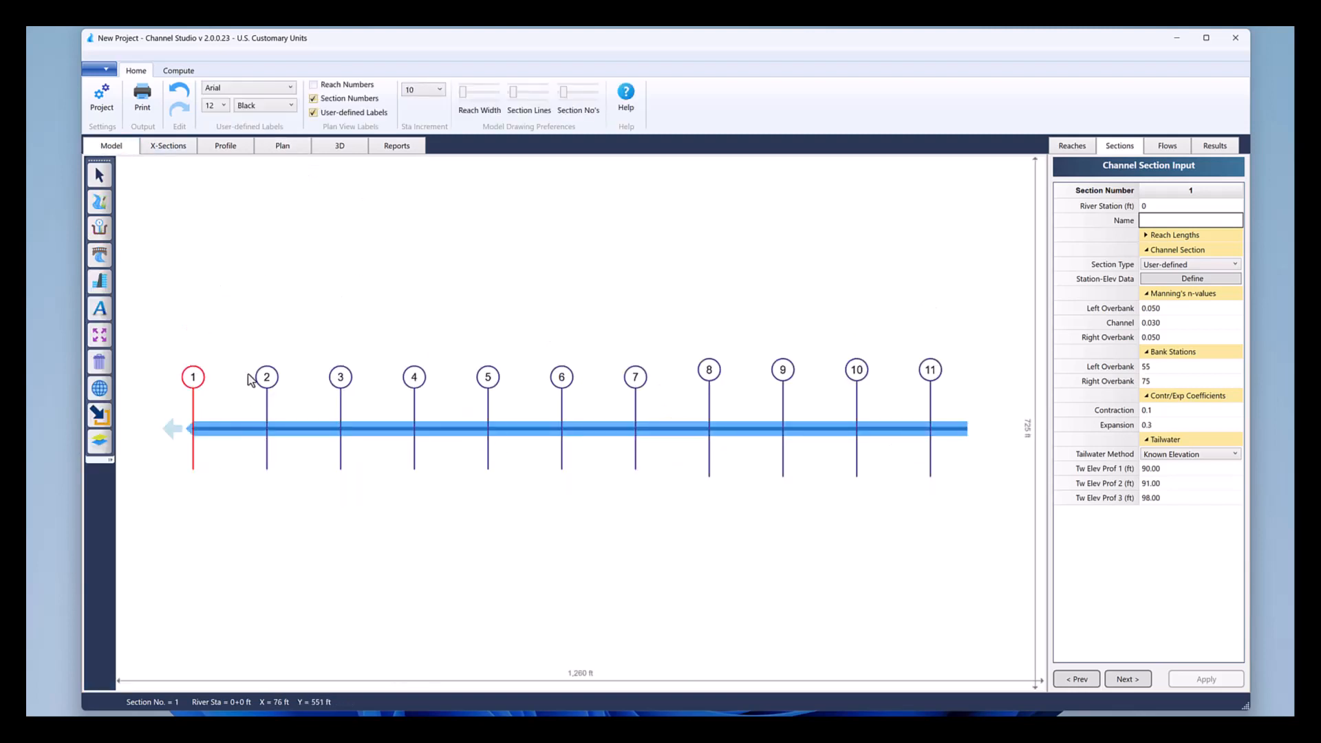
pyautogui.click(288, 147)
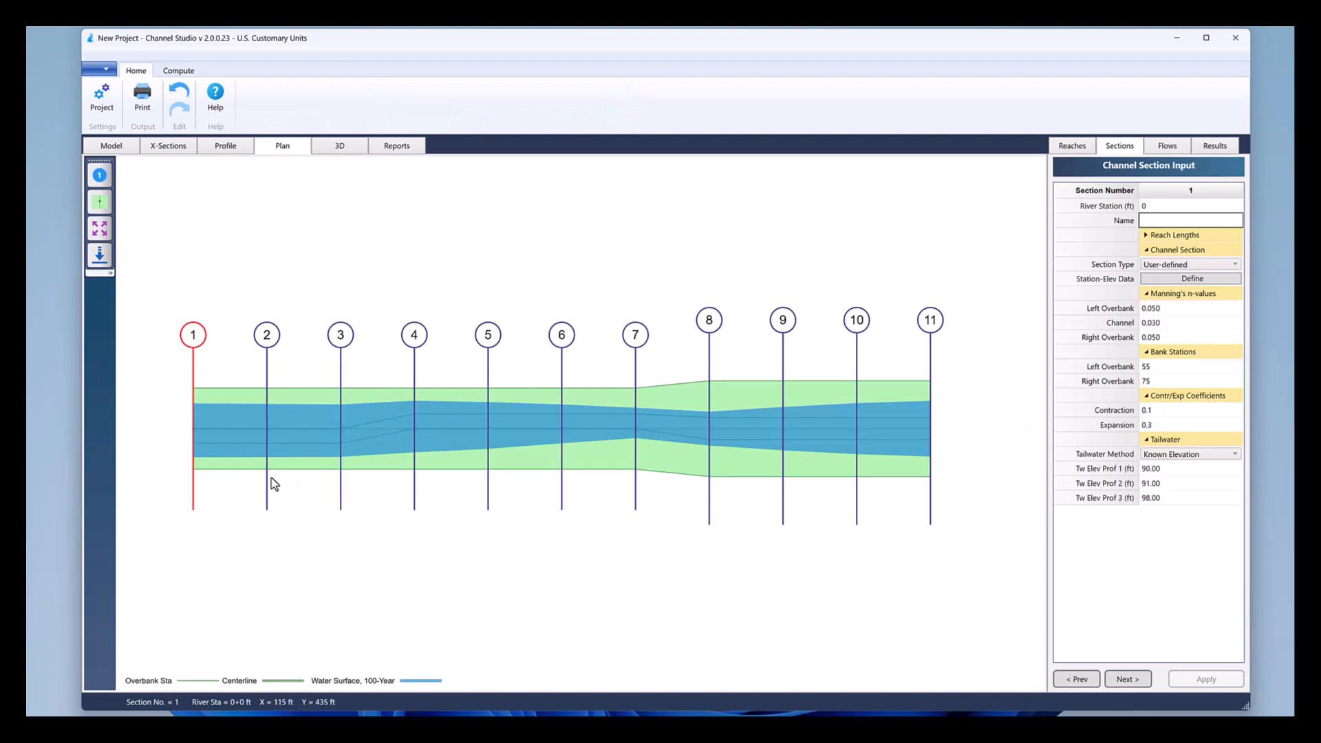
pyautogui.click(339, 147)
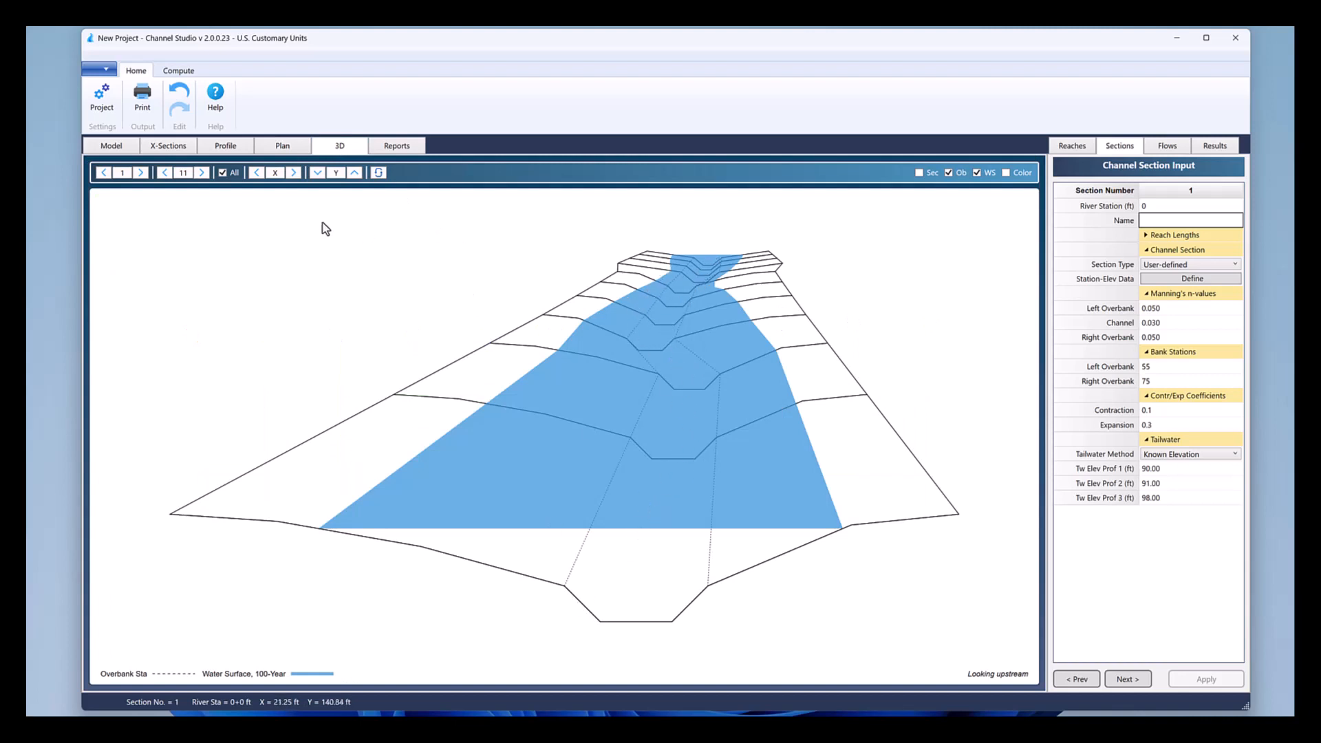
pyautogui.click(129, 147)
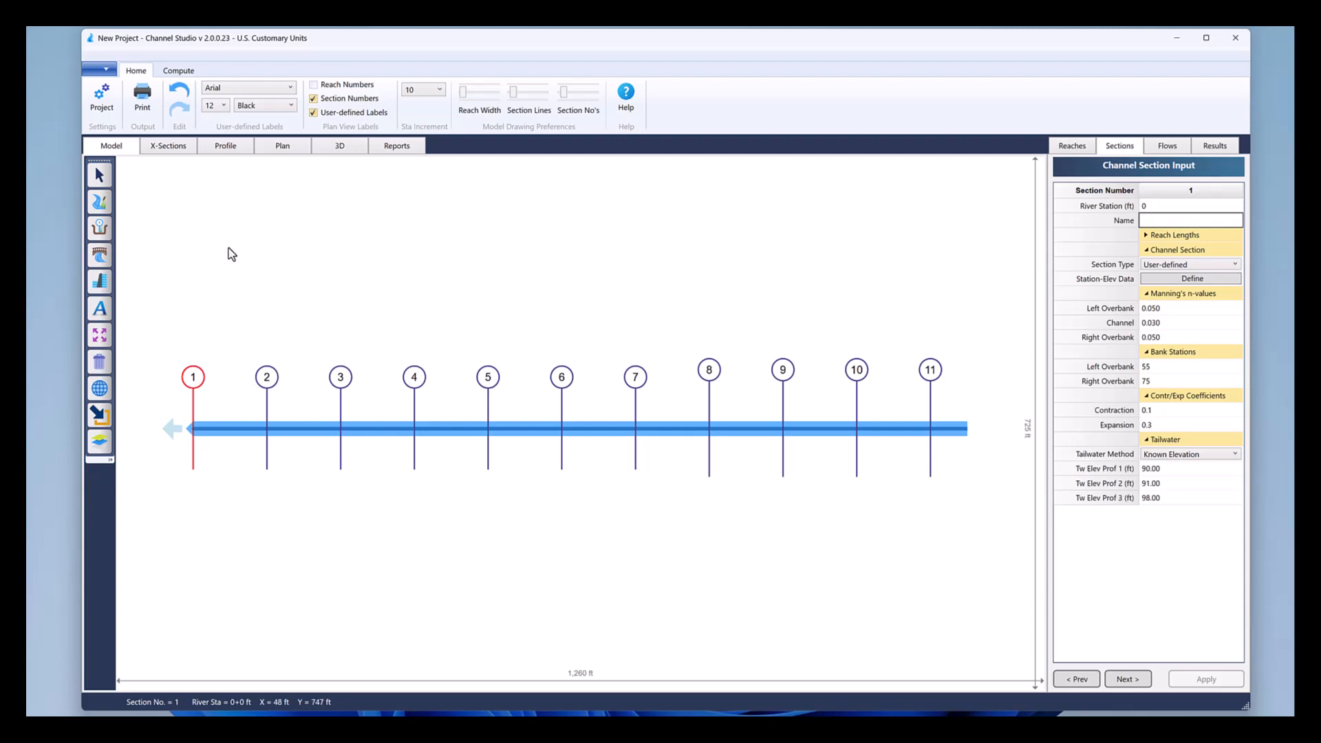
# Step: Display the centerline in the cross-section plots and move it to mid-channel, about station 65 ft, for sections 1, 2 and 3
pyautogui.click(180, 148)
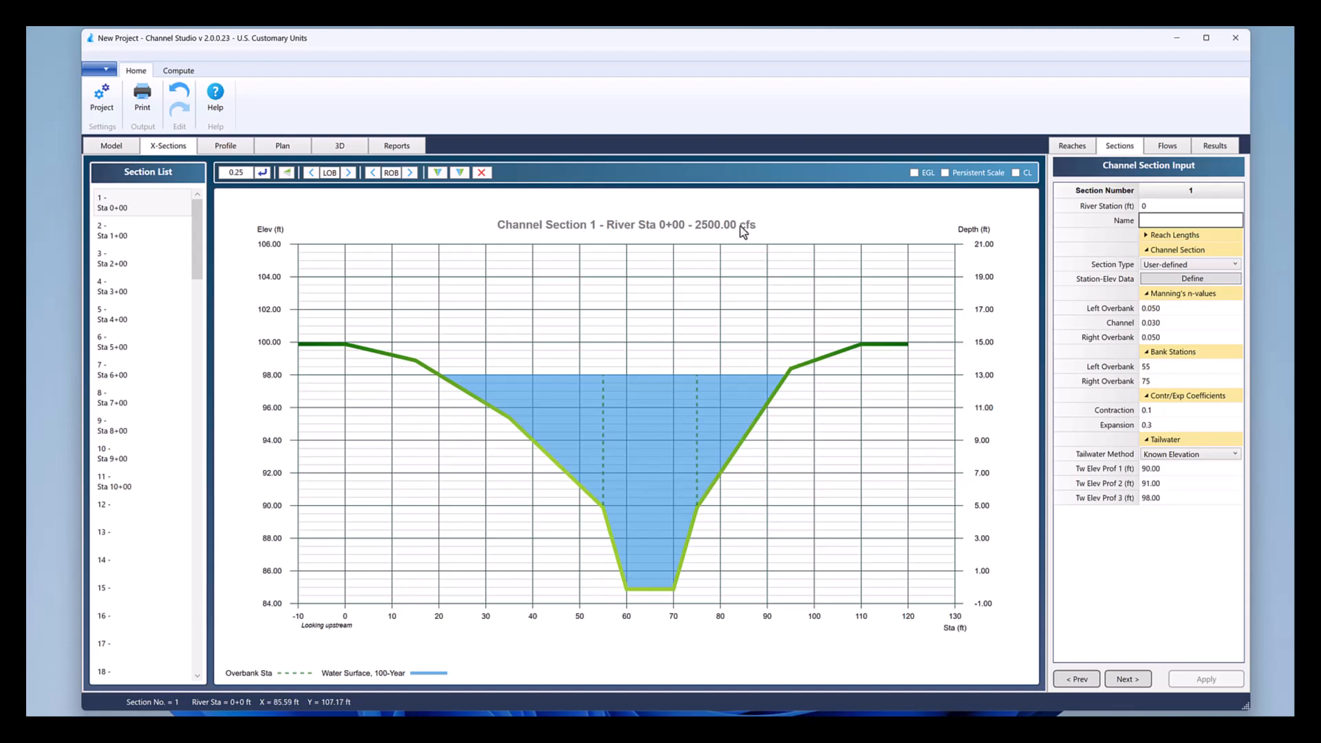
pyautogui.click(1016, 173)
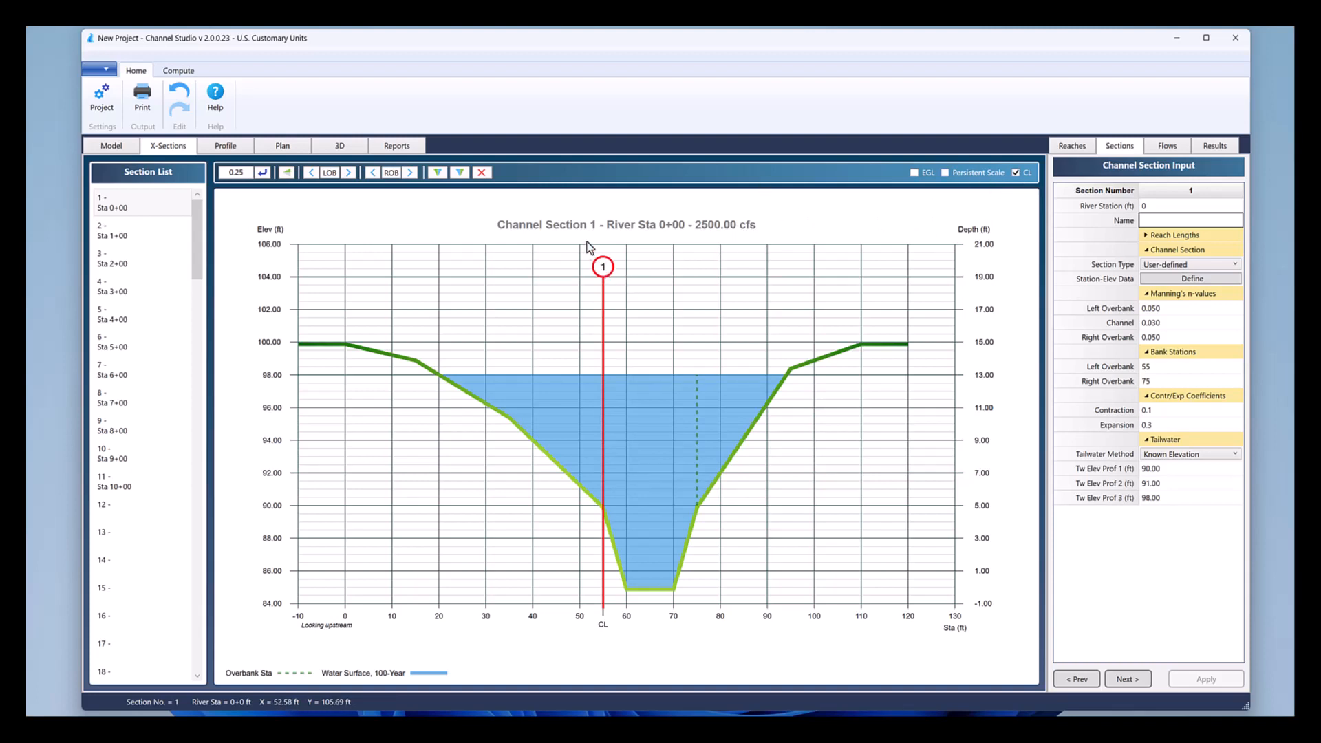
pyautogui.moveTo(603, 267); pyautogui.dragTo(650, 270)
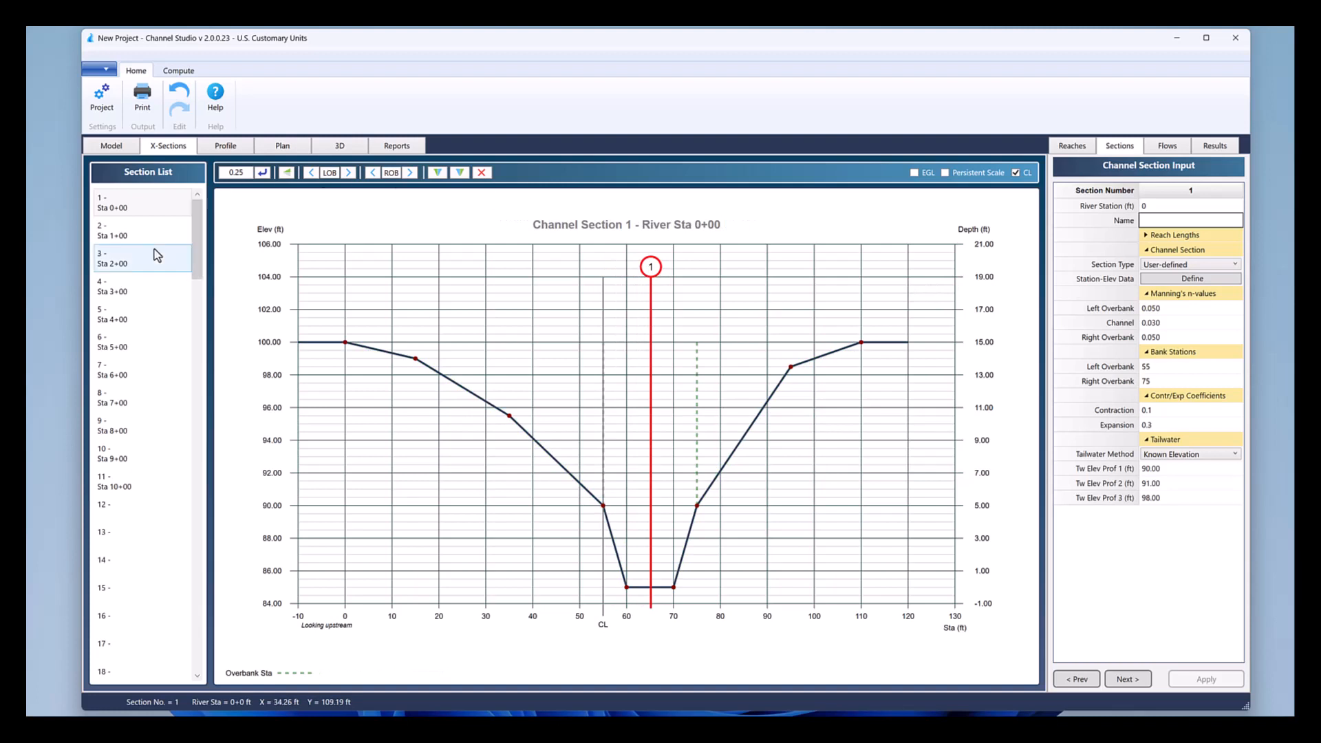
pyautogui.click(125, 237)
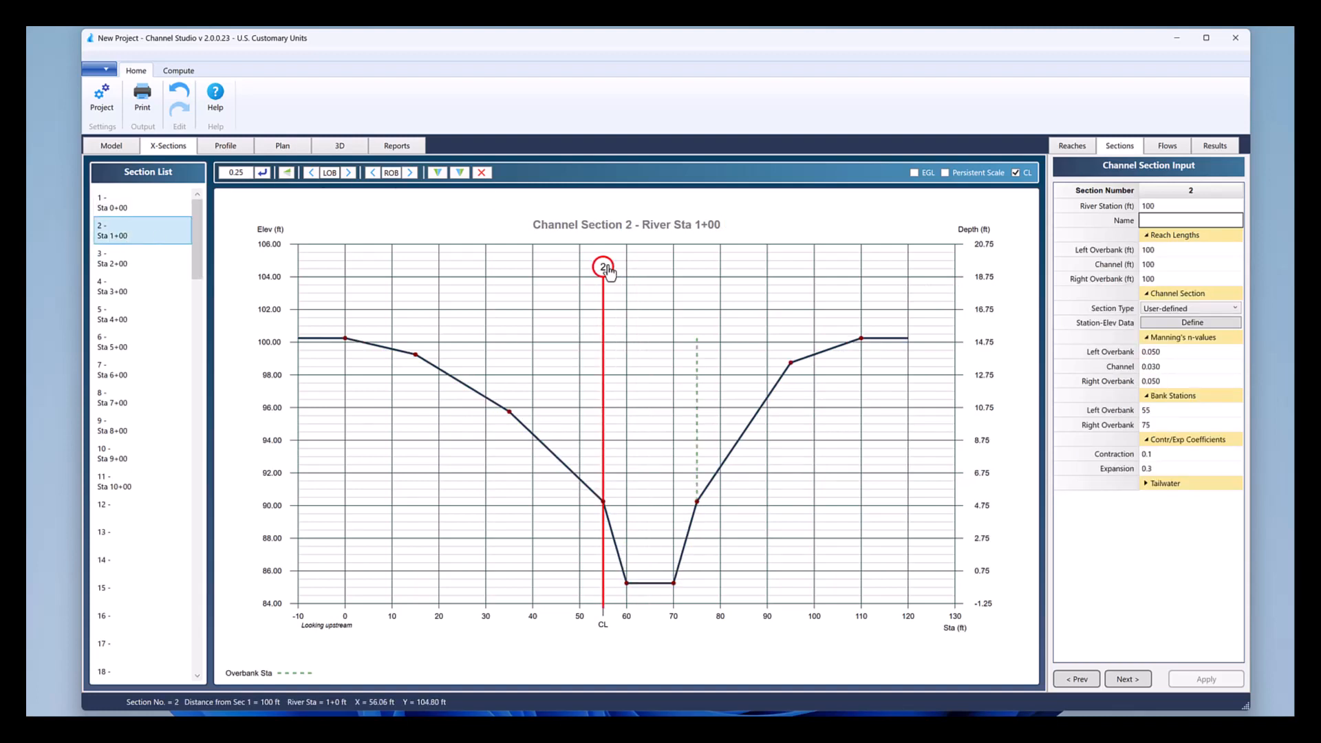
pyautogui.moveTo(604, 267); pyautogui.dragTo(649, 269)
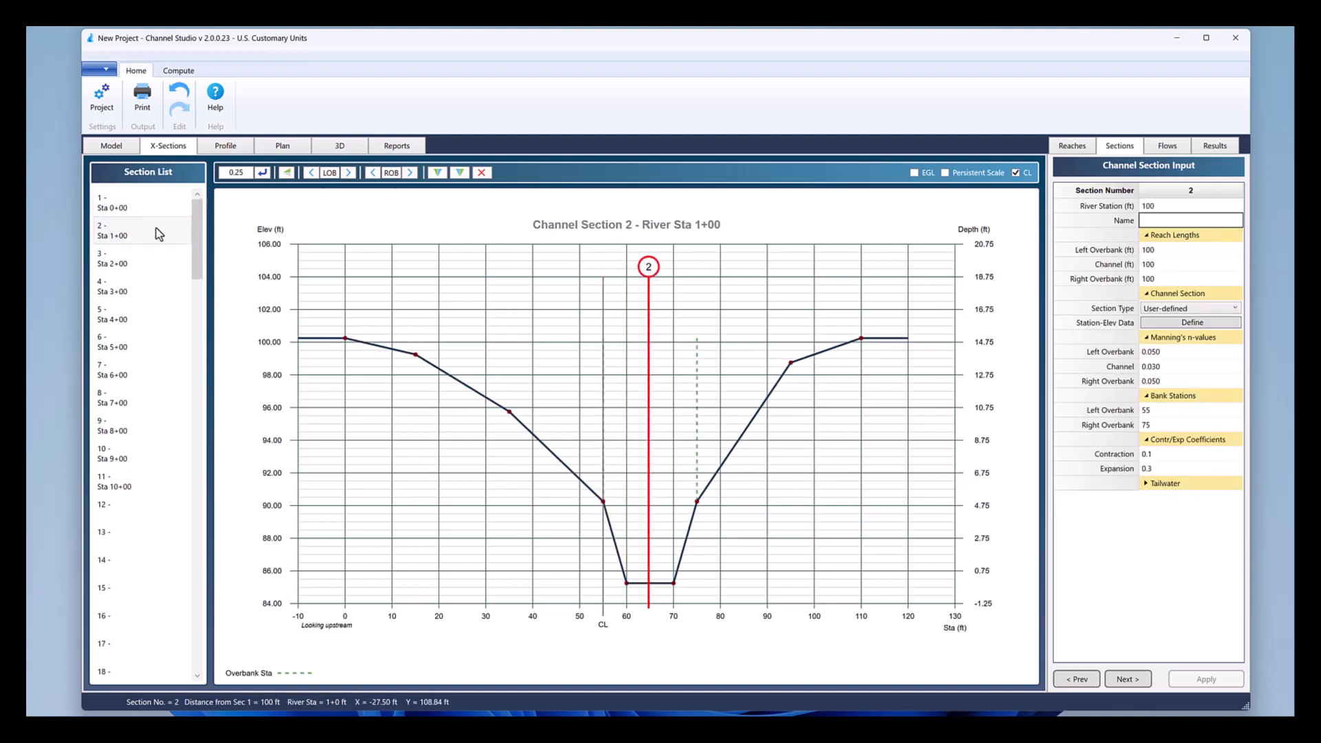
pyautogui.press('Down')
pyautogui.moveTo(604, 269); pyautogui.dragTo(647, 278)
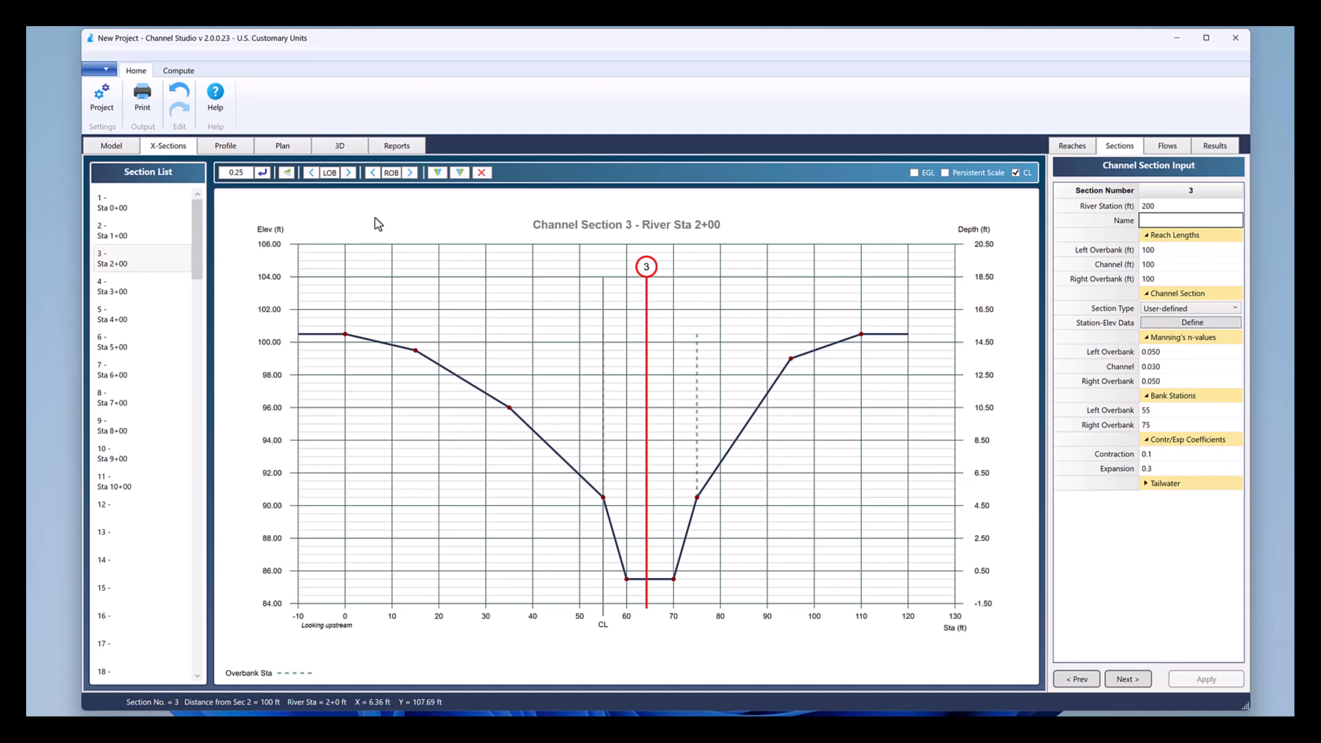
# Step: With the plan view displayed, recompute the model for Profile 1 only and show the resulting profile plot
pyautogui.click(282, 147)
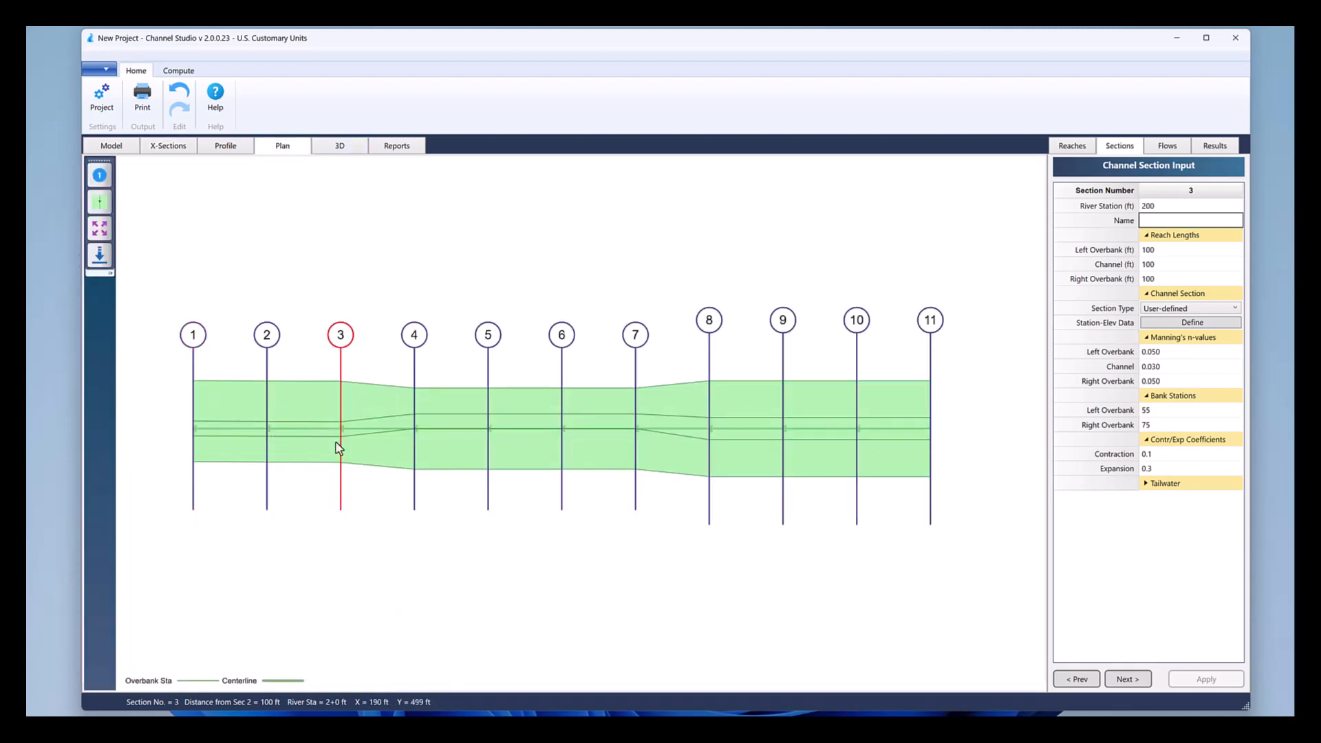
pyautogui.click(190, 73)
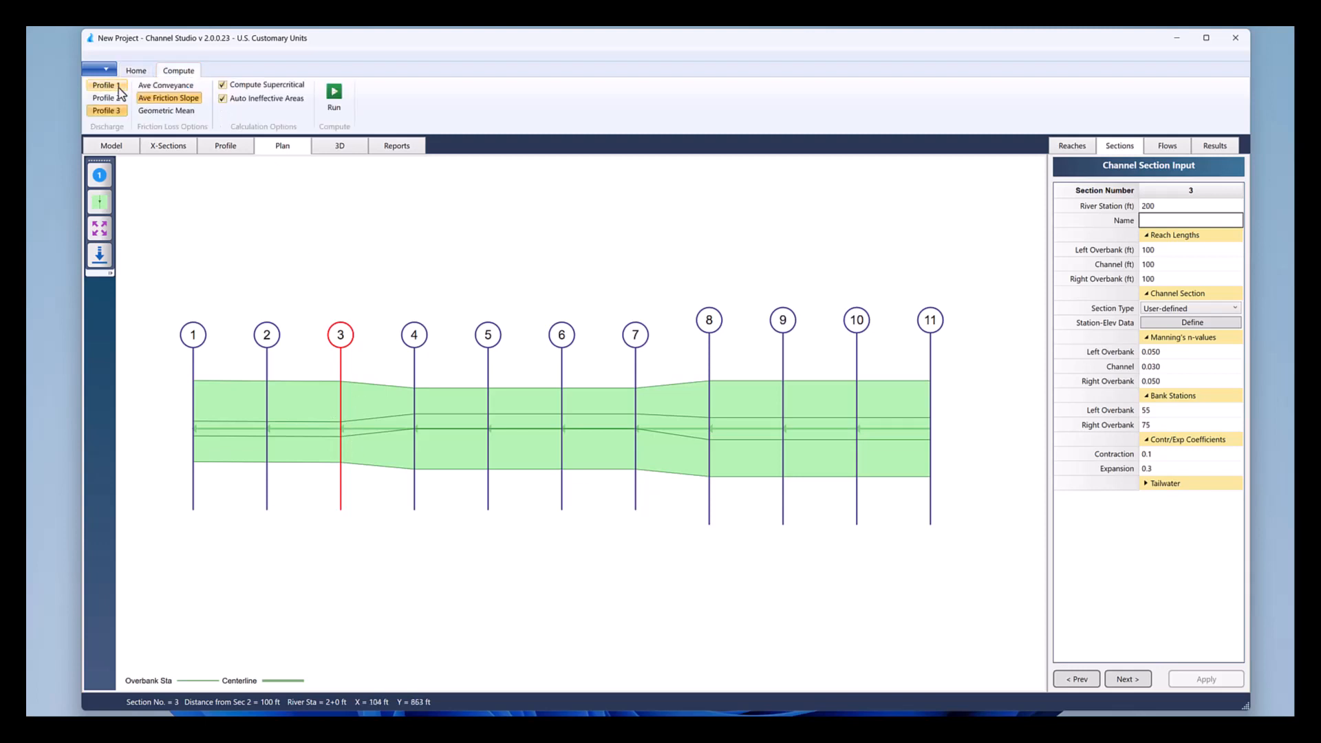
pyautogui.click(335, 103)
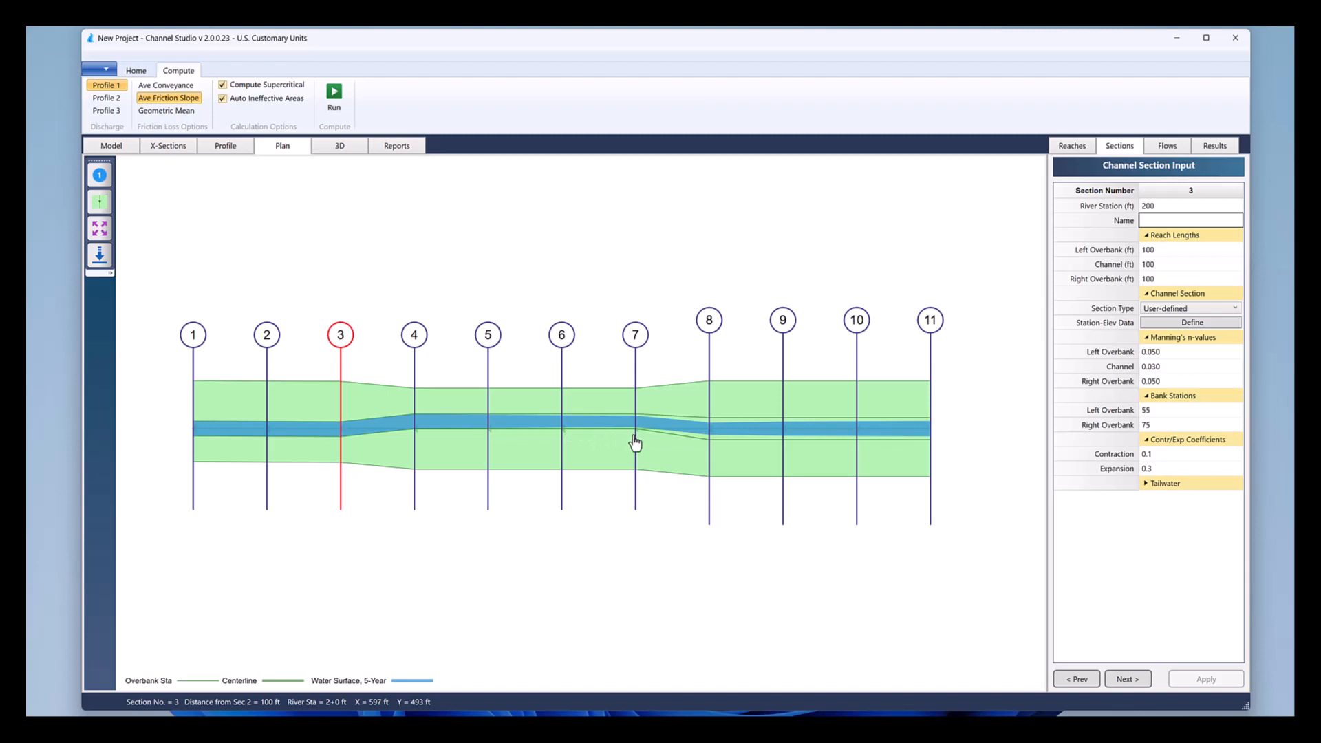
pyautogui.click(227, 148)
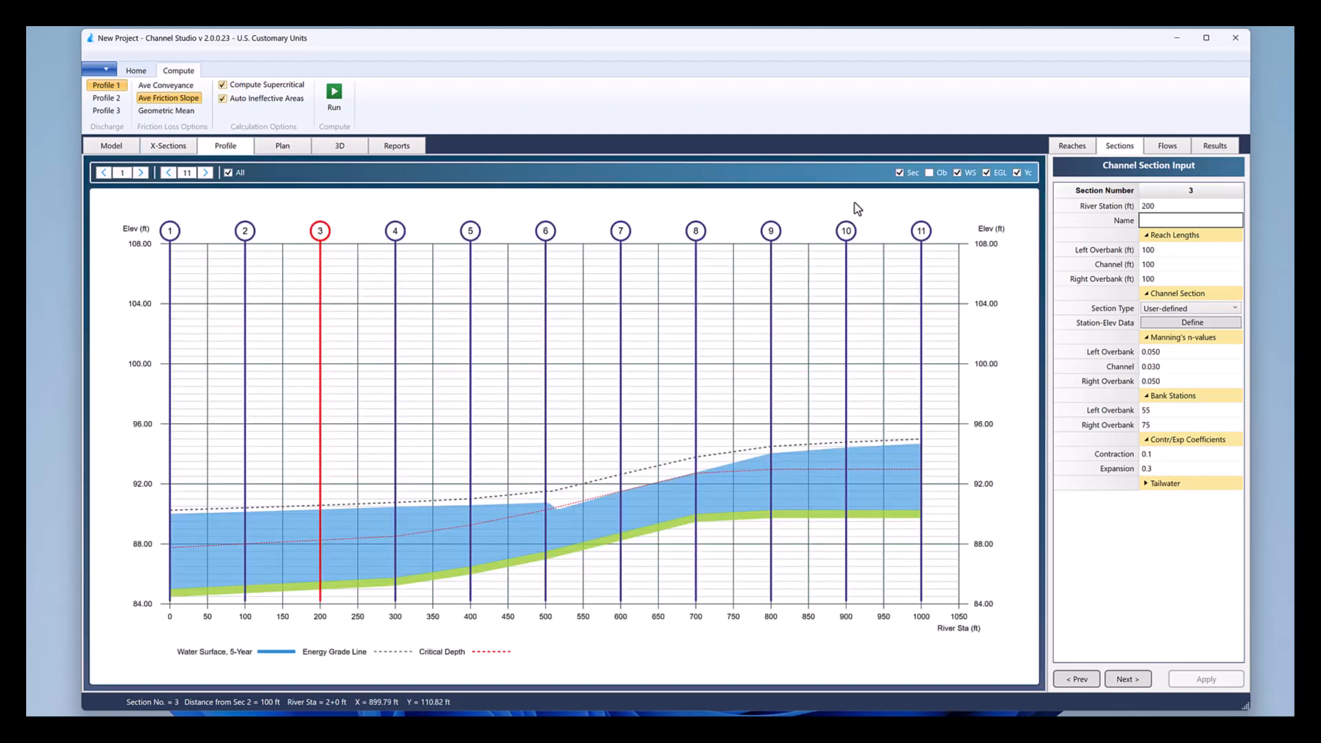
# Step: Examine the computed output of sections 2 to 6 and 9 to 11 from the profile plot, comparing total conveyance between neighbouring sections
pyautogui.click(1214, 147)
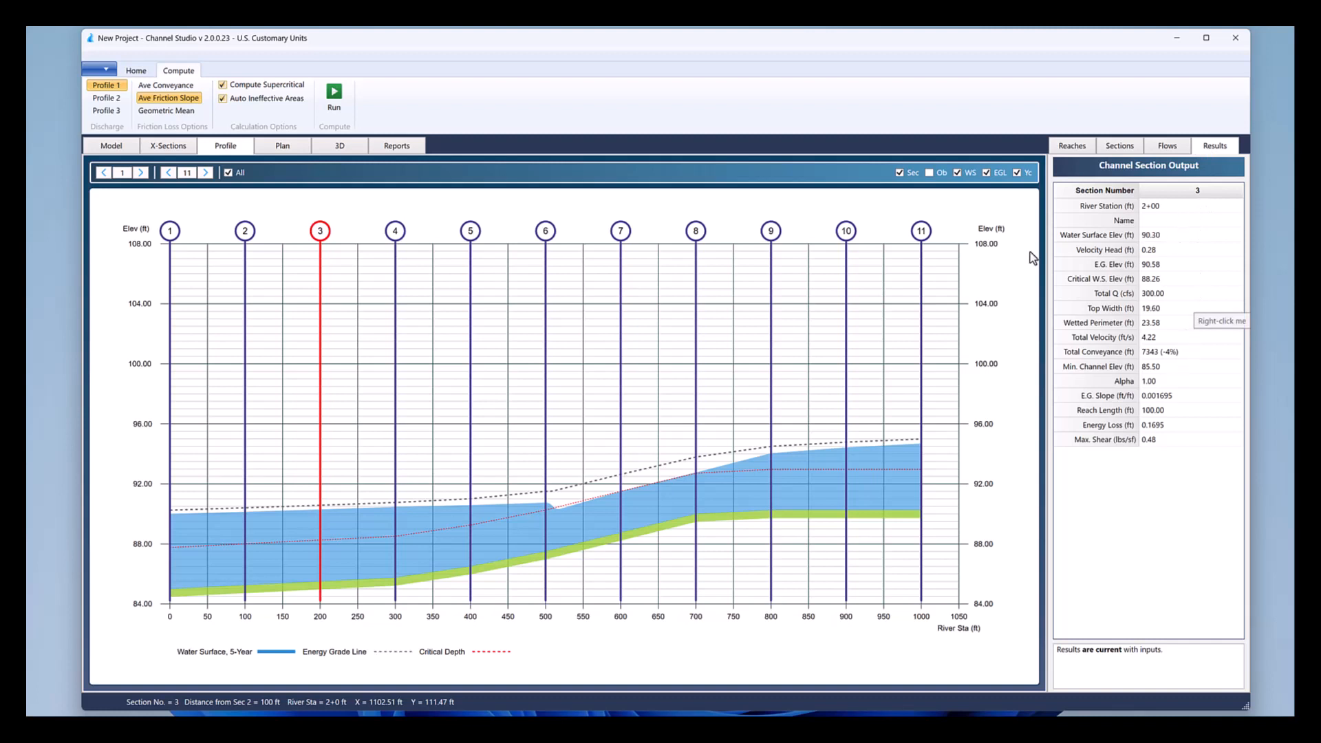
pyautogui.click(245, 233)
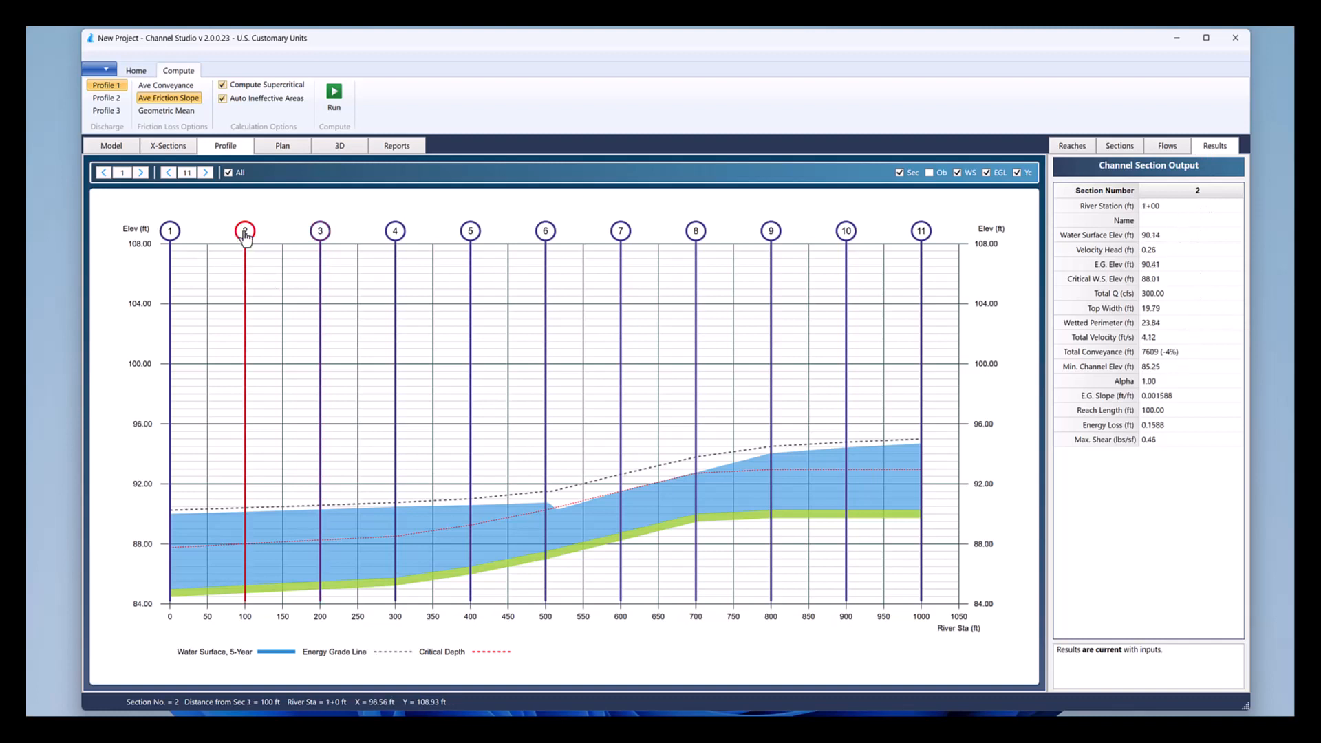
pyautogui.click(320, 233)
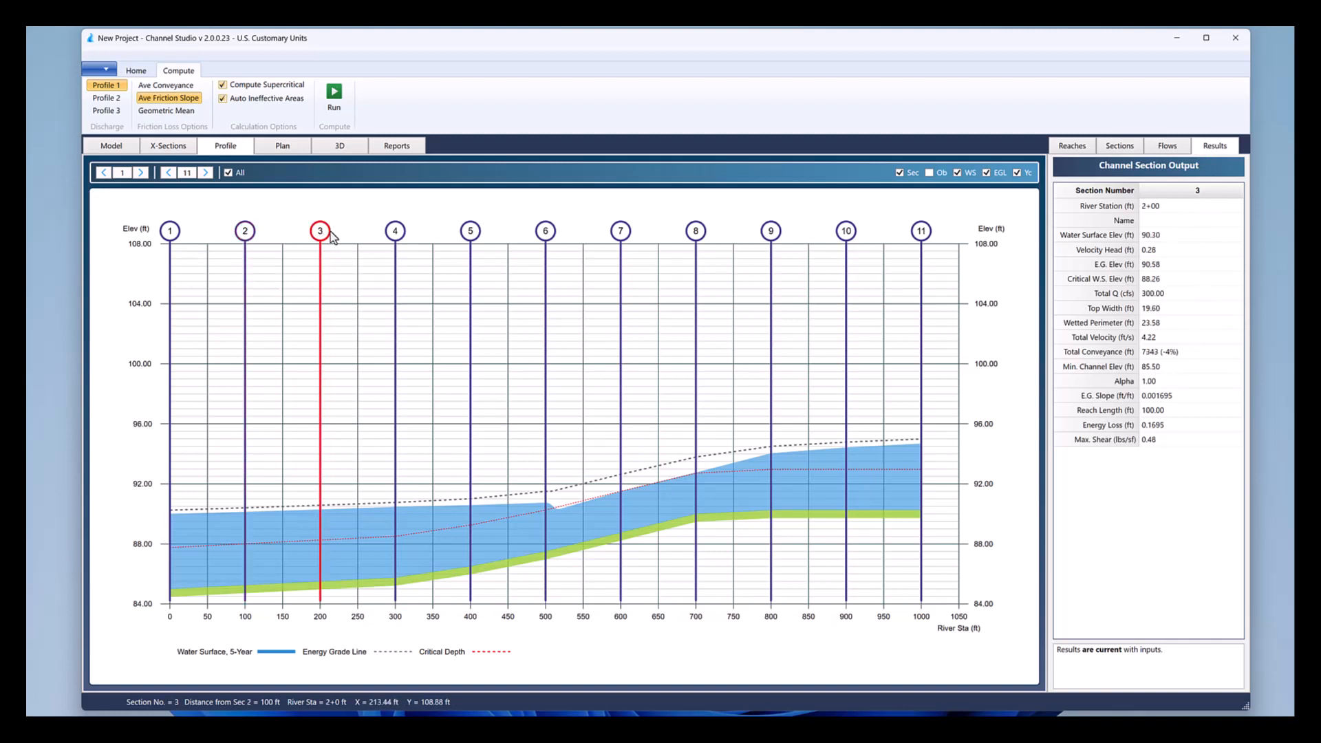
pyautogui.click(395, 234)
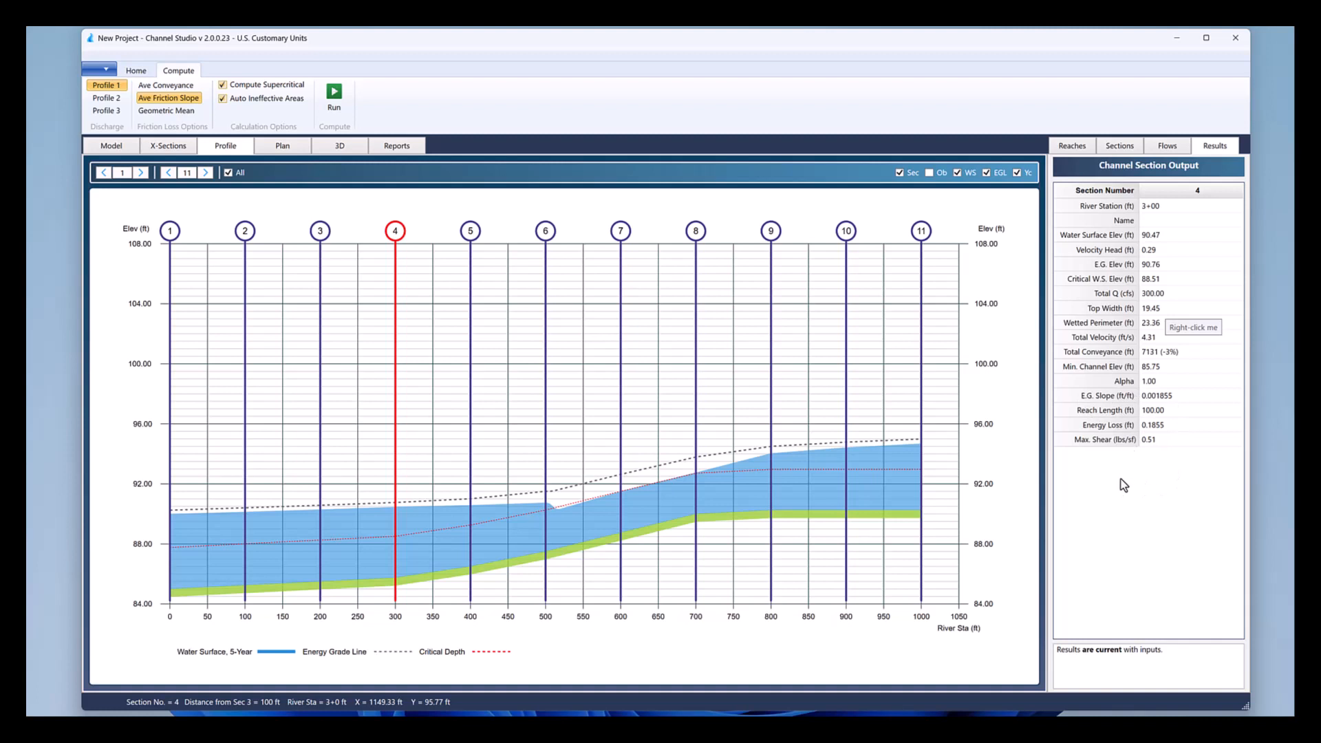
pyautogui.click(478, 237)
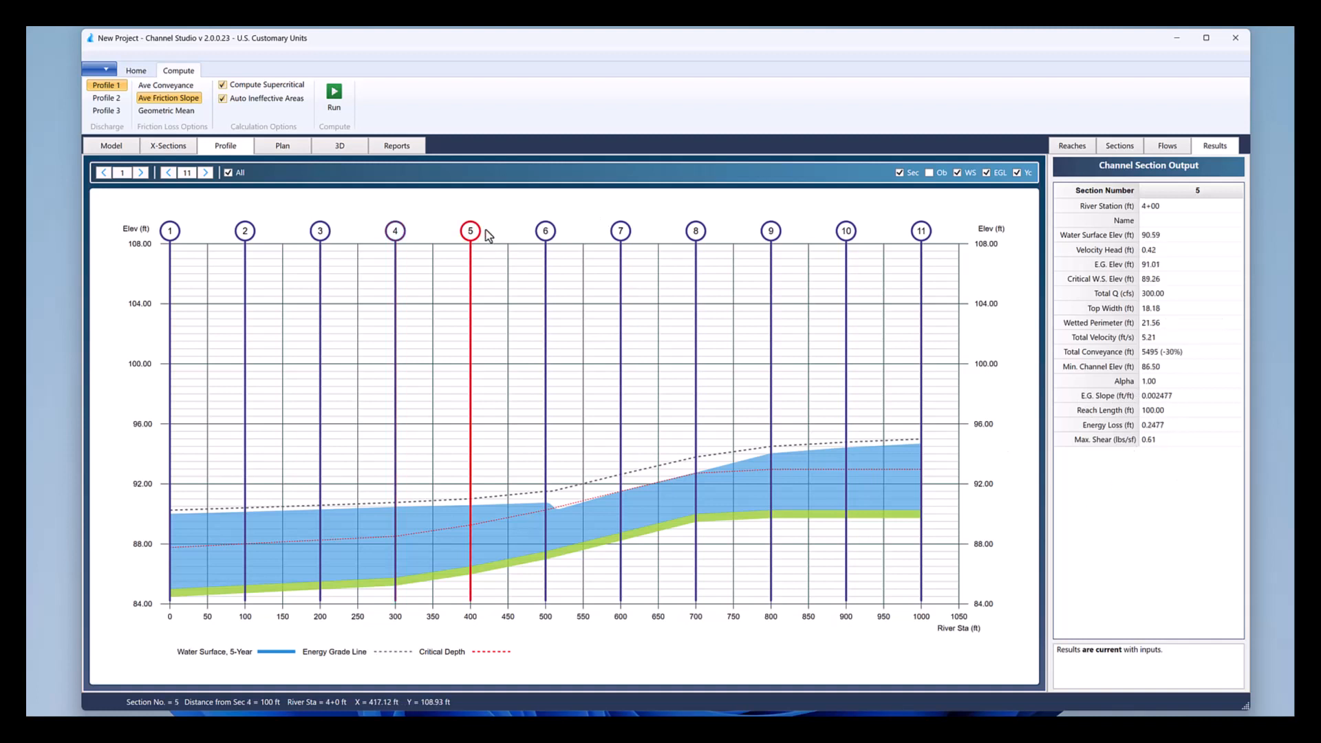
pyautogui.click(543, 234)
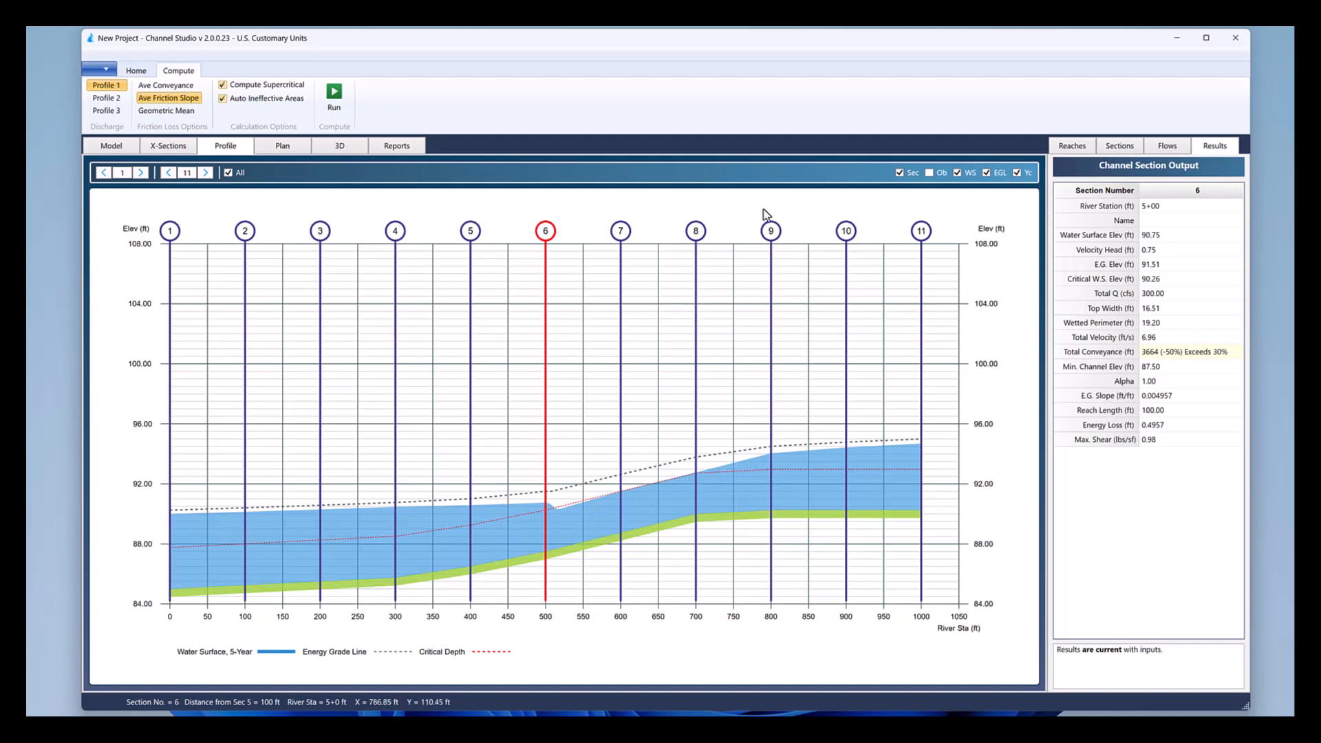
pyautogui.click(771, 234)
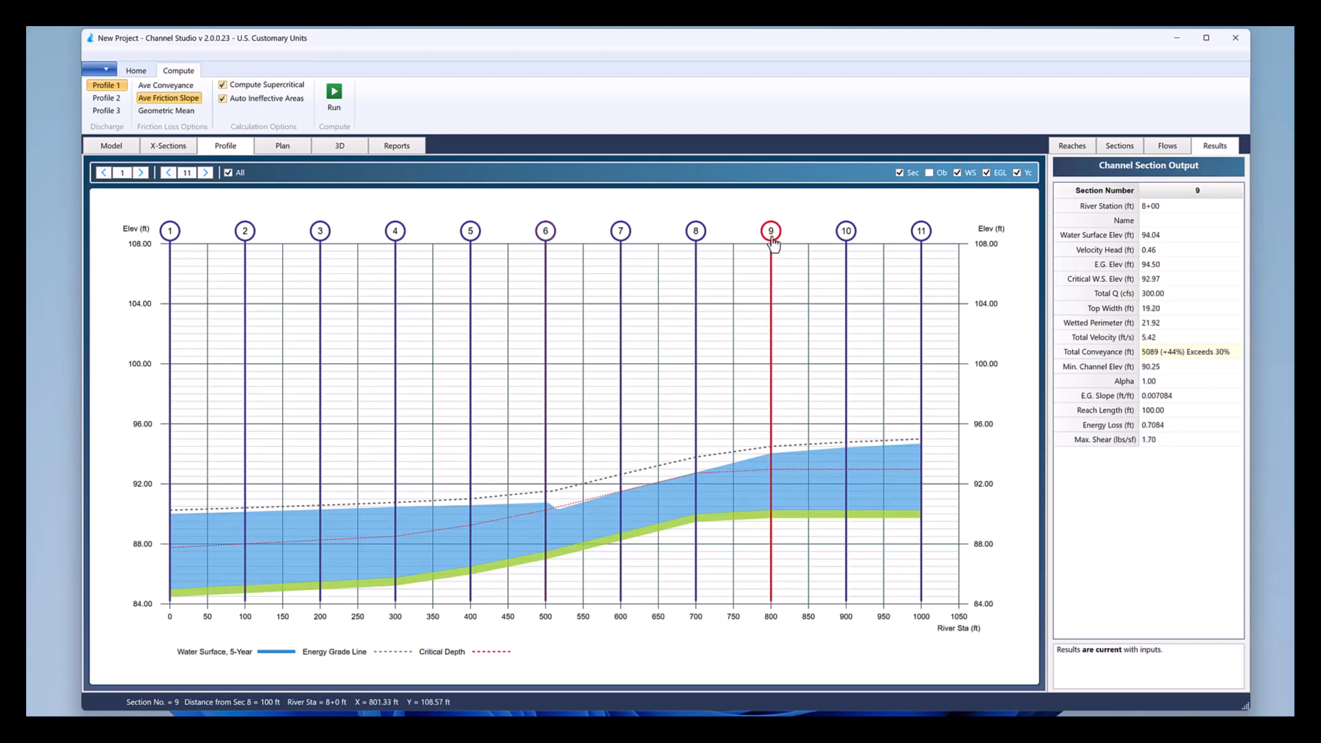
pyautogui.click(846, 235)
pyautogui.click(922, 235)
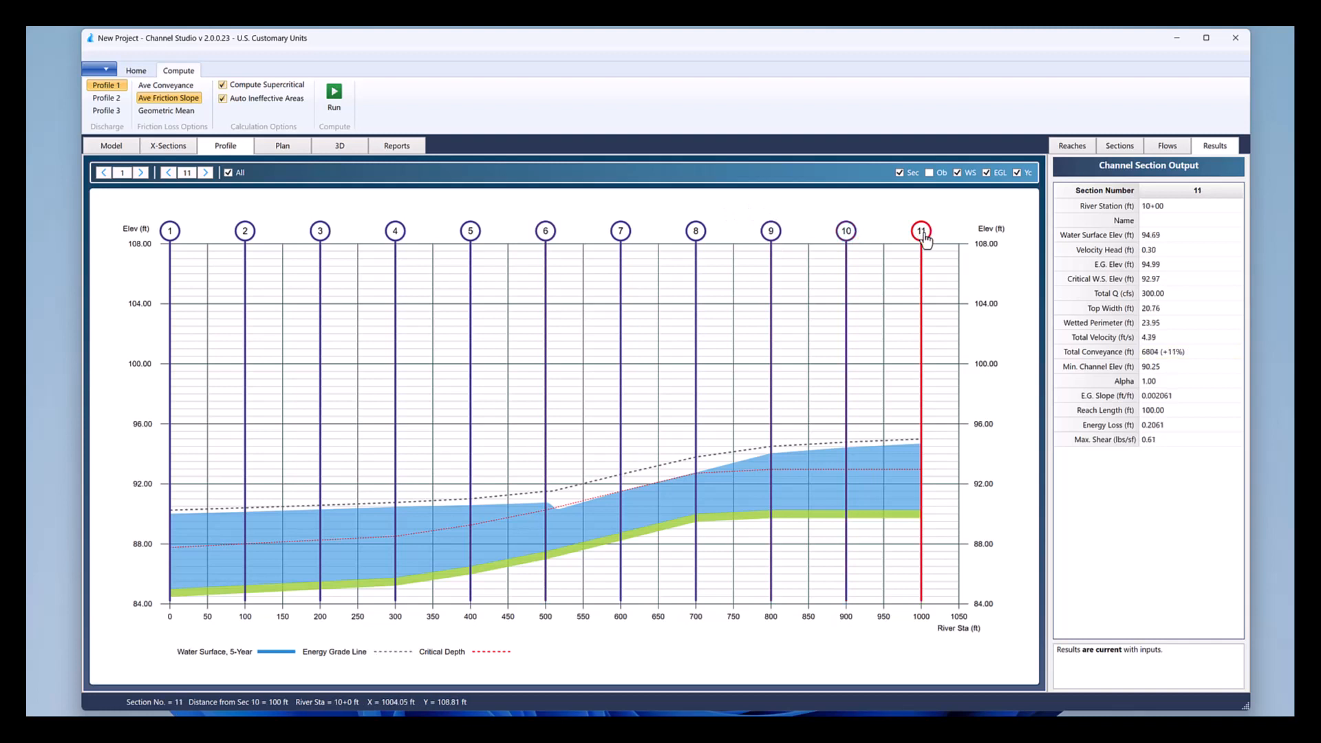
pyautogui.click(846, 234)
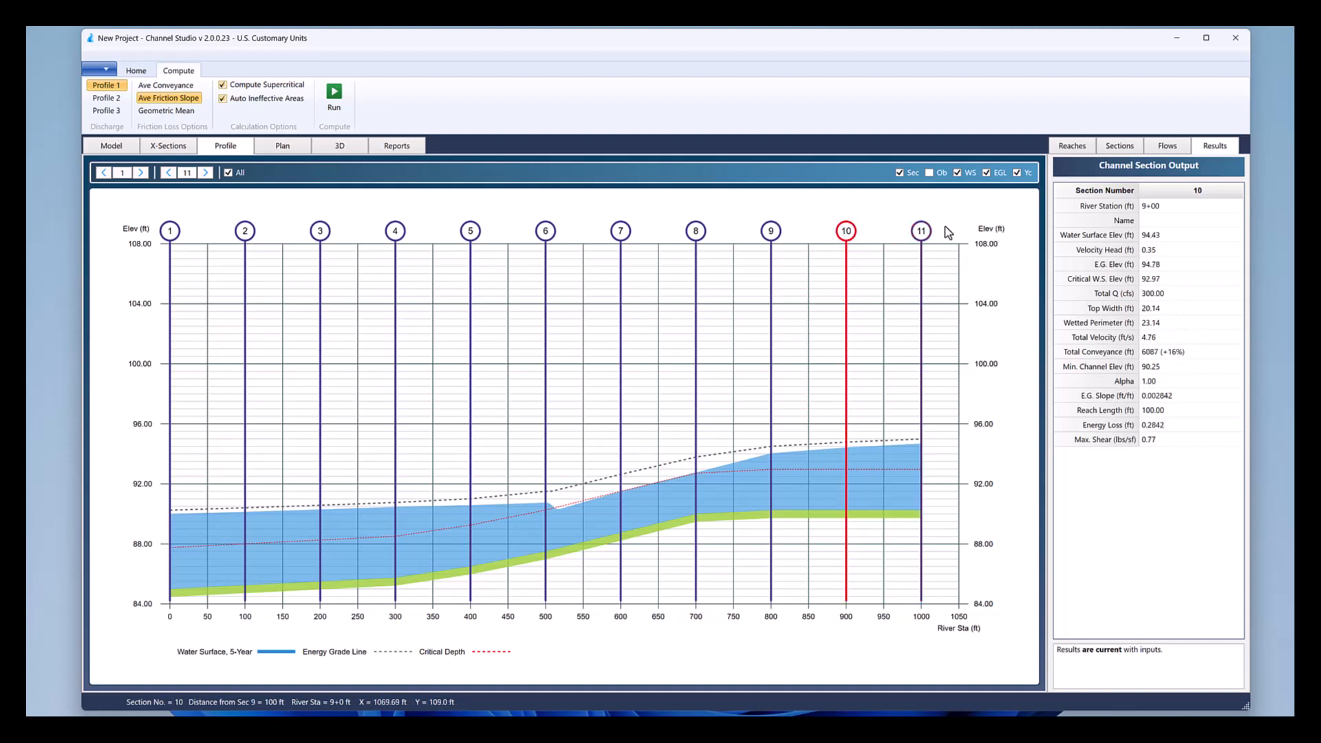
pyautogui.click(925, 236)
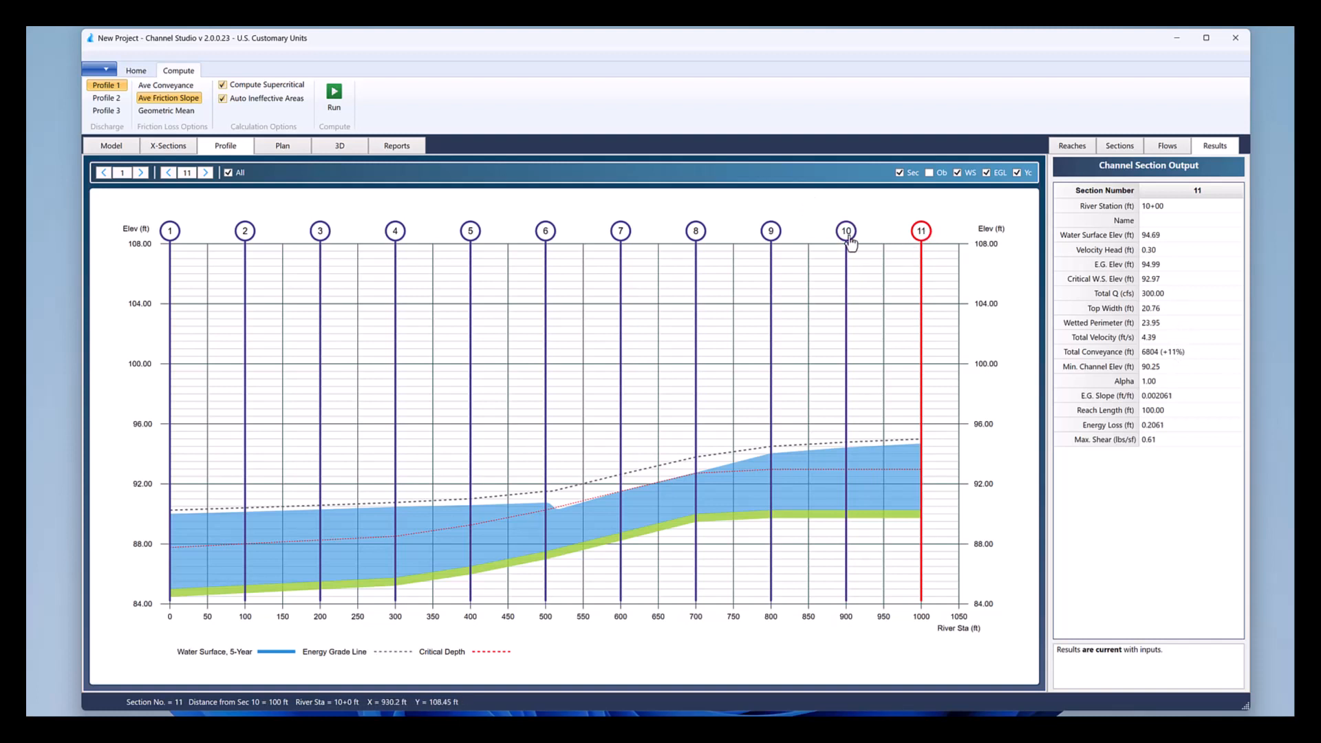
pyautogui.click(776, 238)
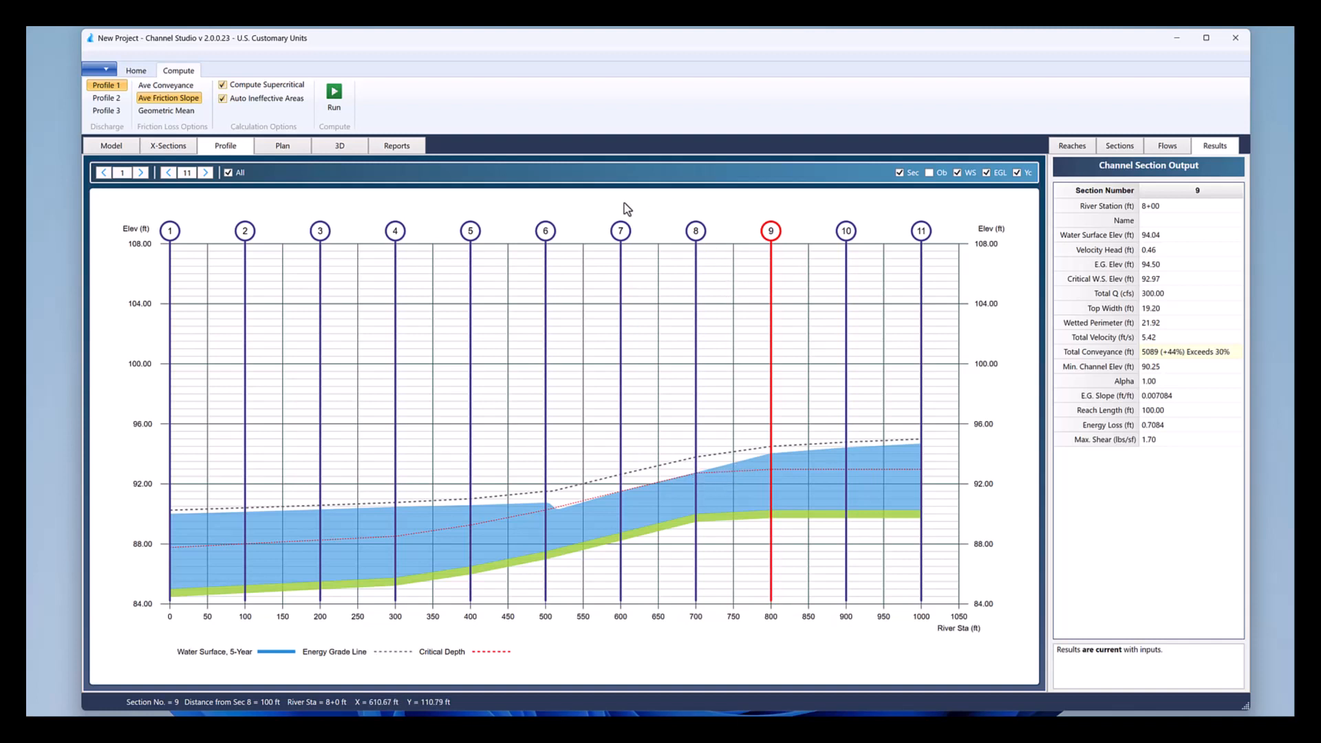
# Step: Insert a new cross section into the model layout midway between sections 8 and 9, at river station 7+50
pyautogui.click(112, 146)
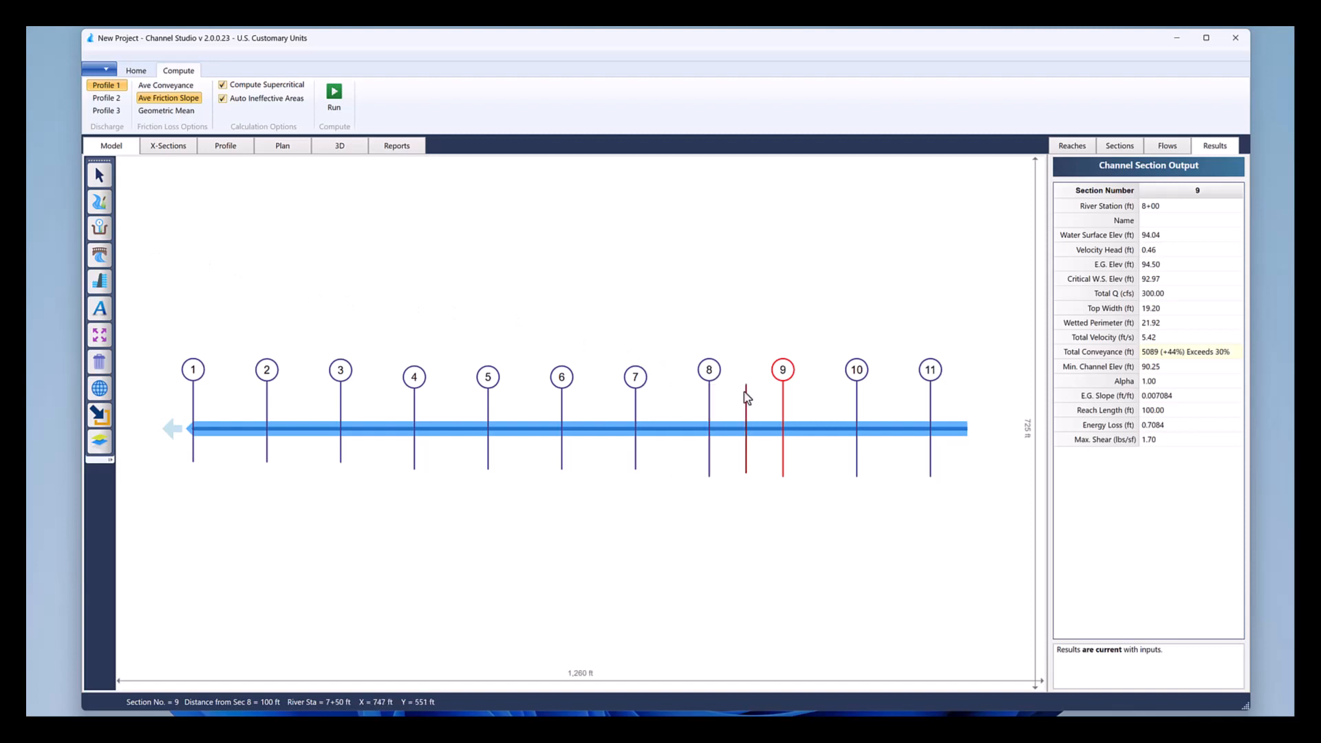
pyautogui.click(746, 395)
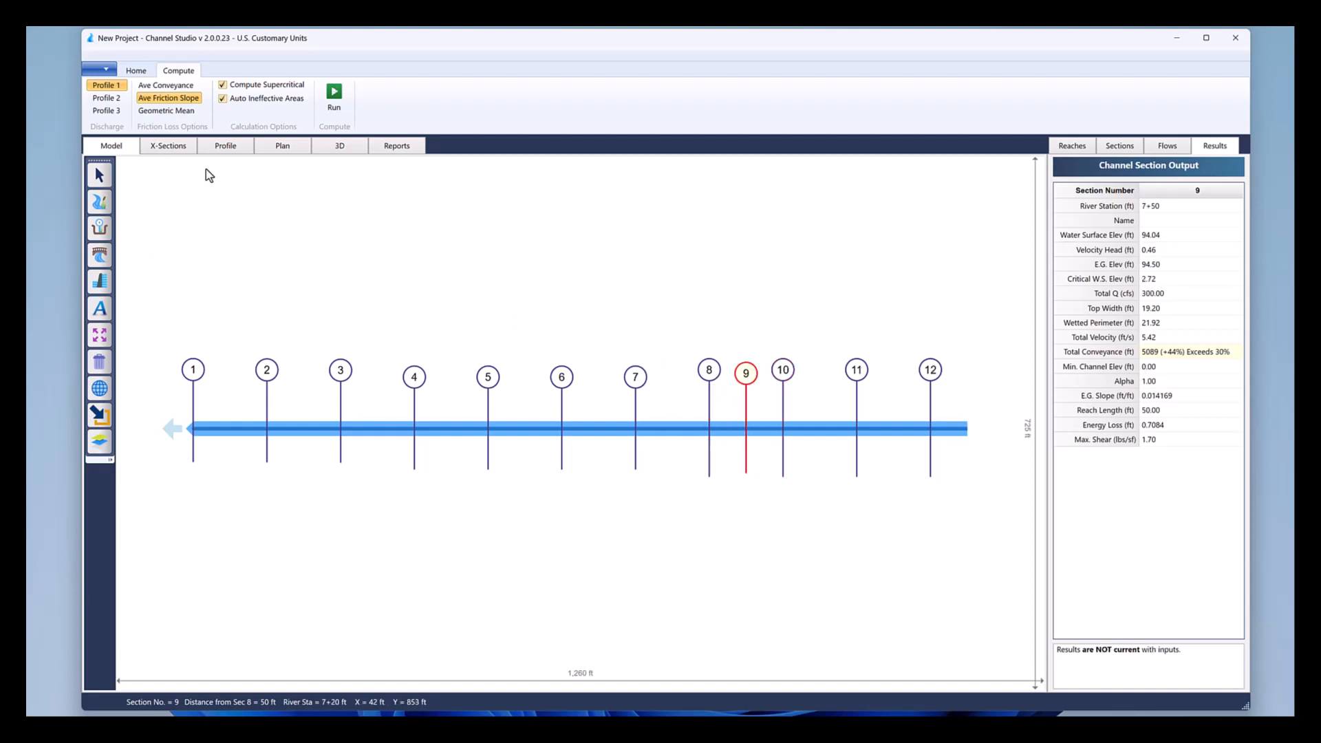
pyautogui.click(110, 176)
pyautogui.click(232, 151)
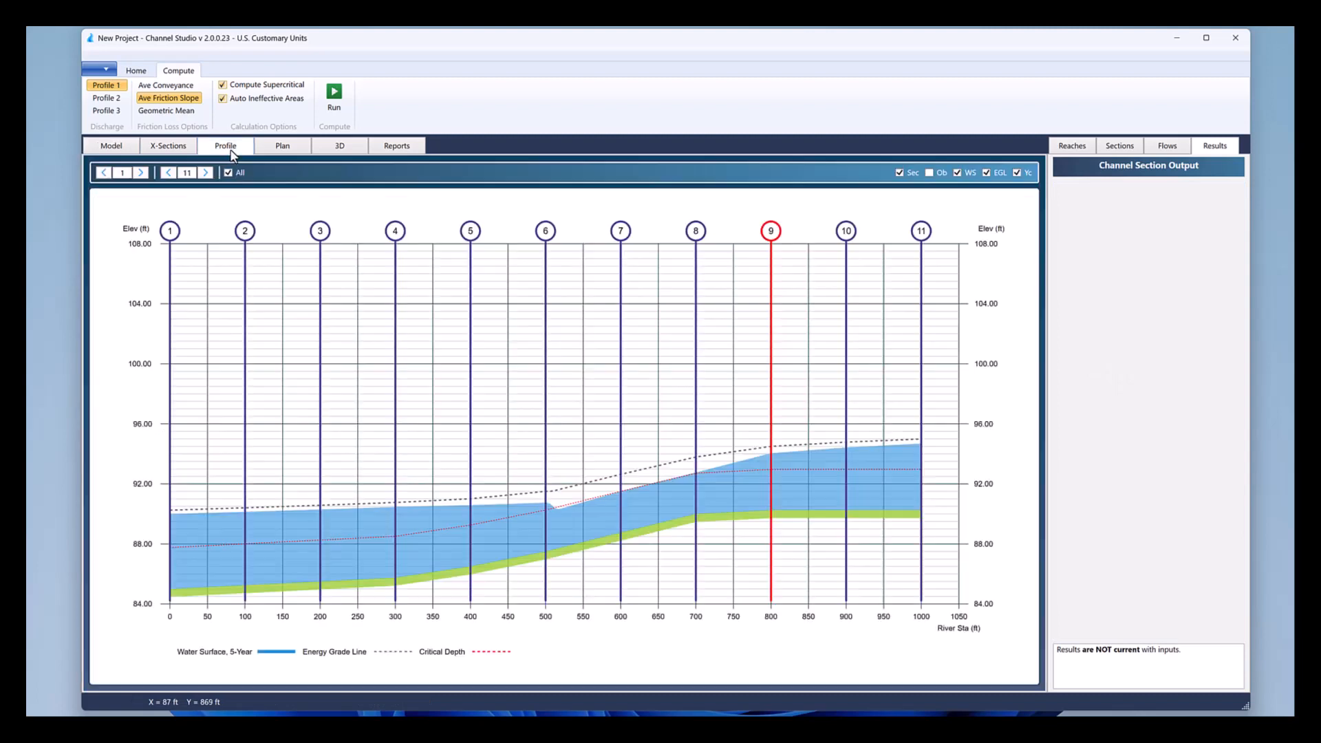
# Step: Interpolate the geometry of the new section 9 at station 7+50 from its neighbours and hide the centerline in the cross-section plot
pyautogui.click(170, 146)
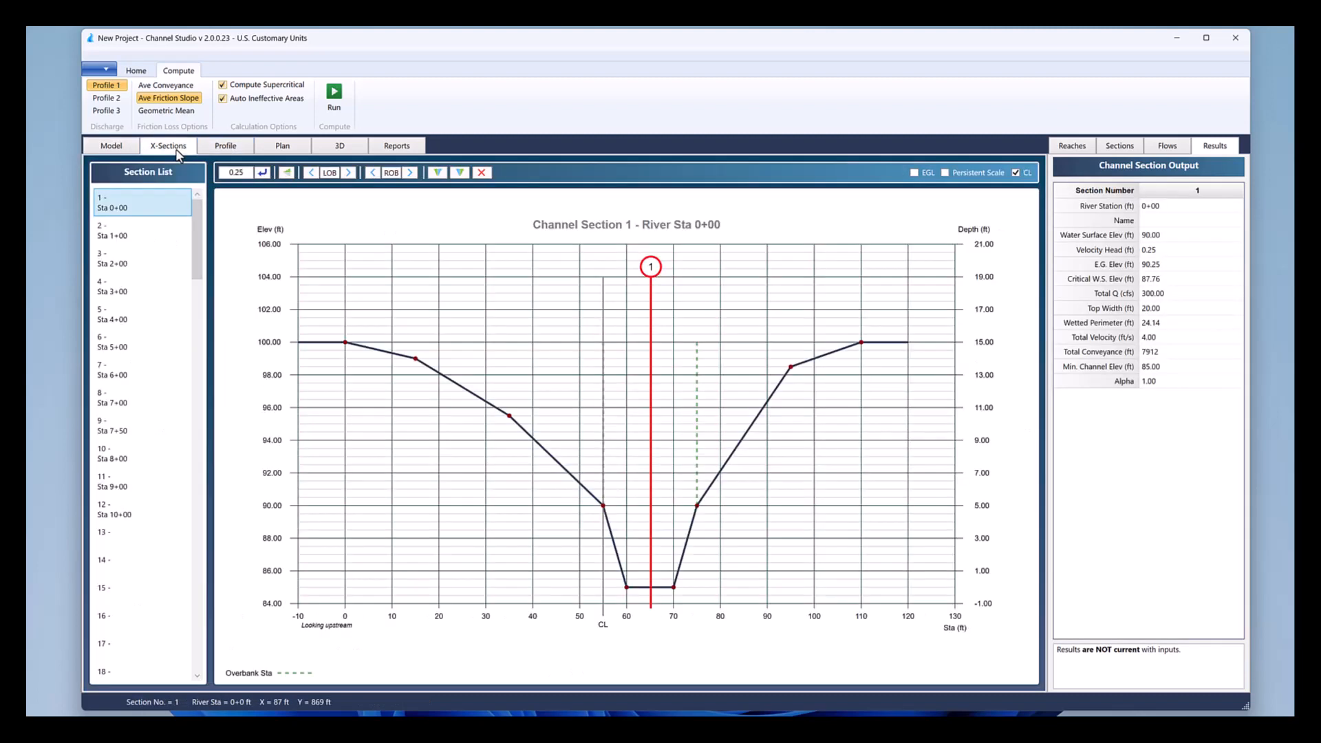
pyautogui.click(126, 397)
pyautogui.click(123, 421)
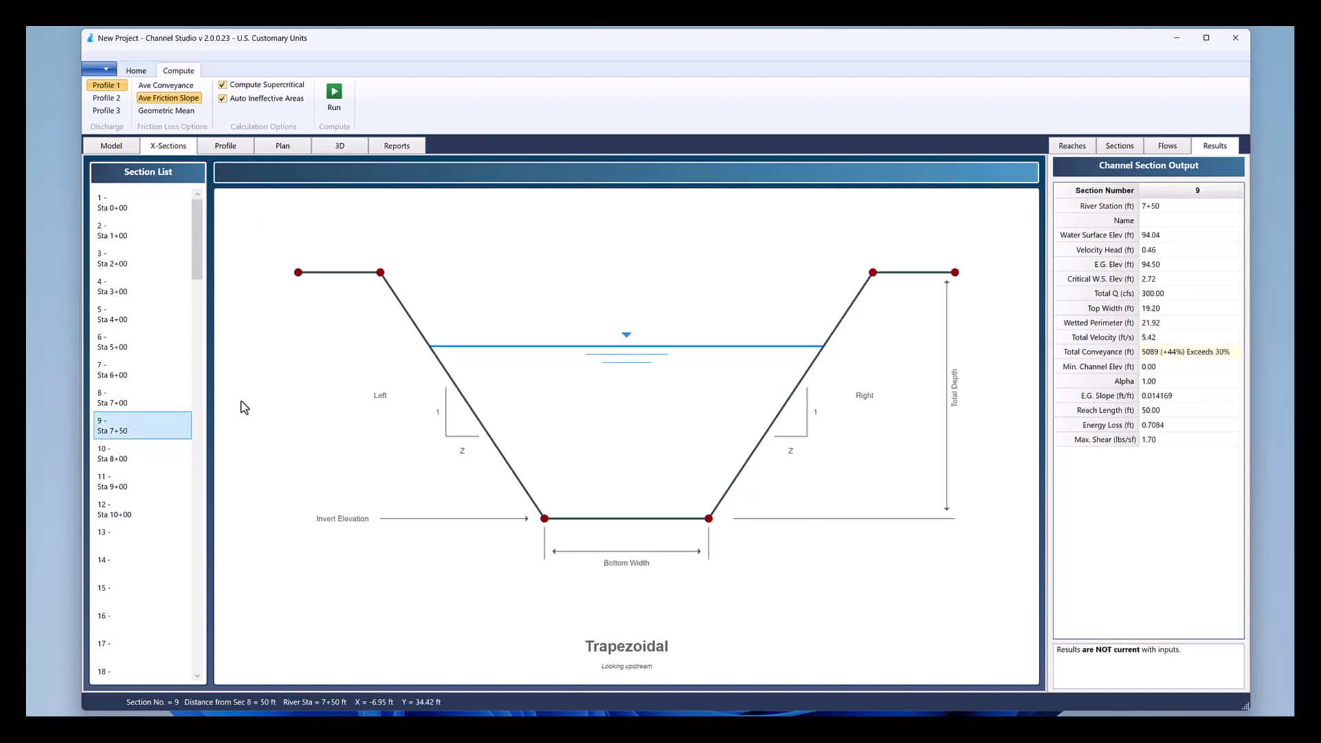
pyautogui.rightClick(139, 423)
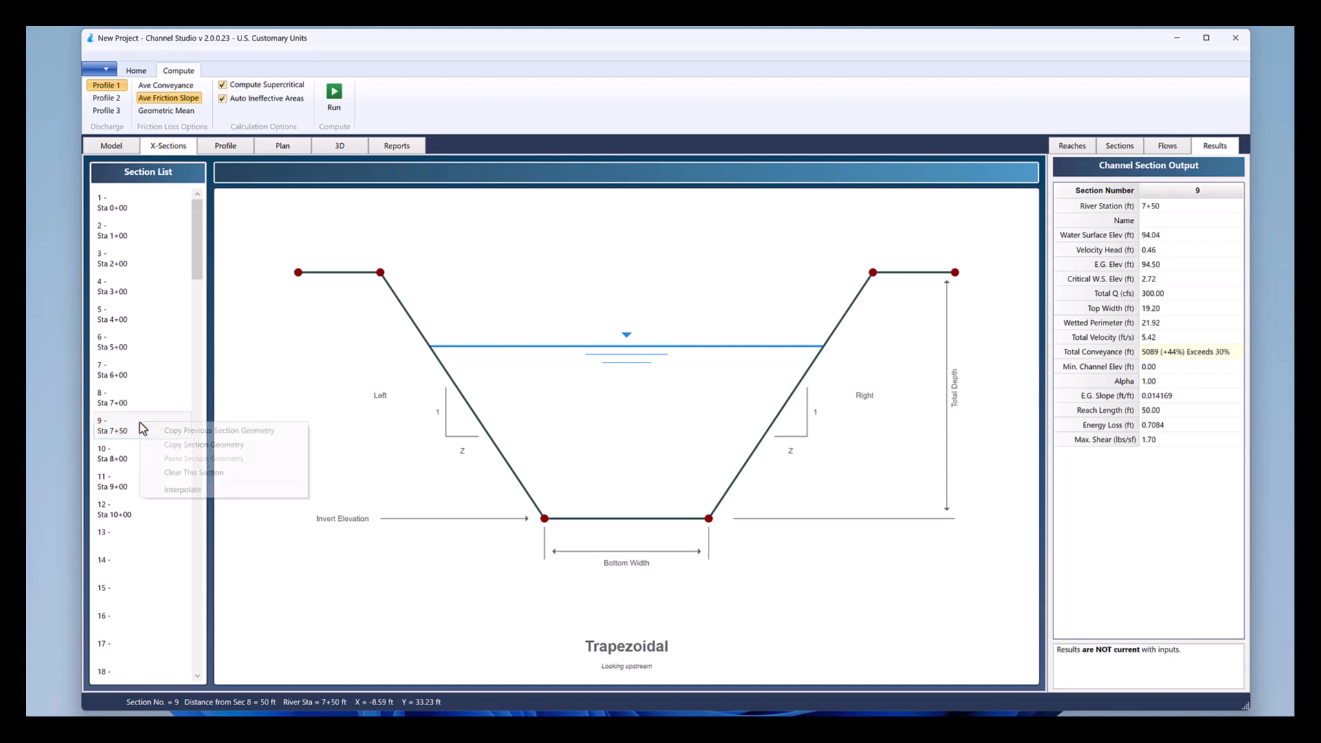
pyautogui.click(181, 489)
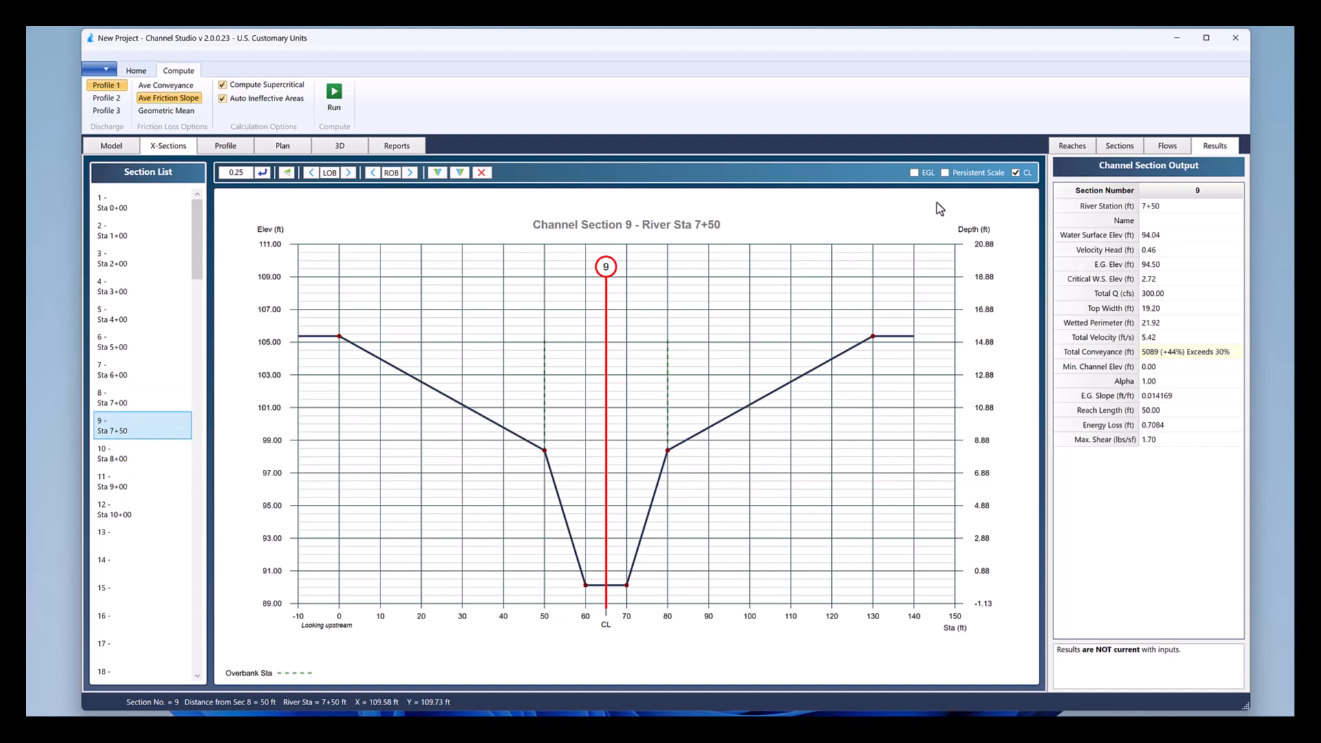
pyautogui.click(1016, 173)
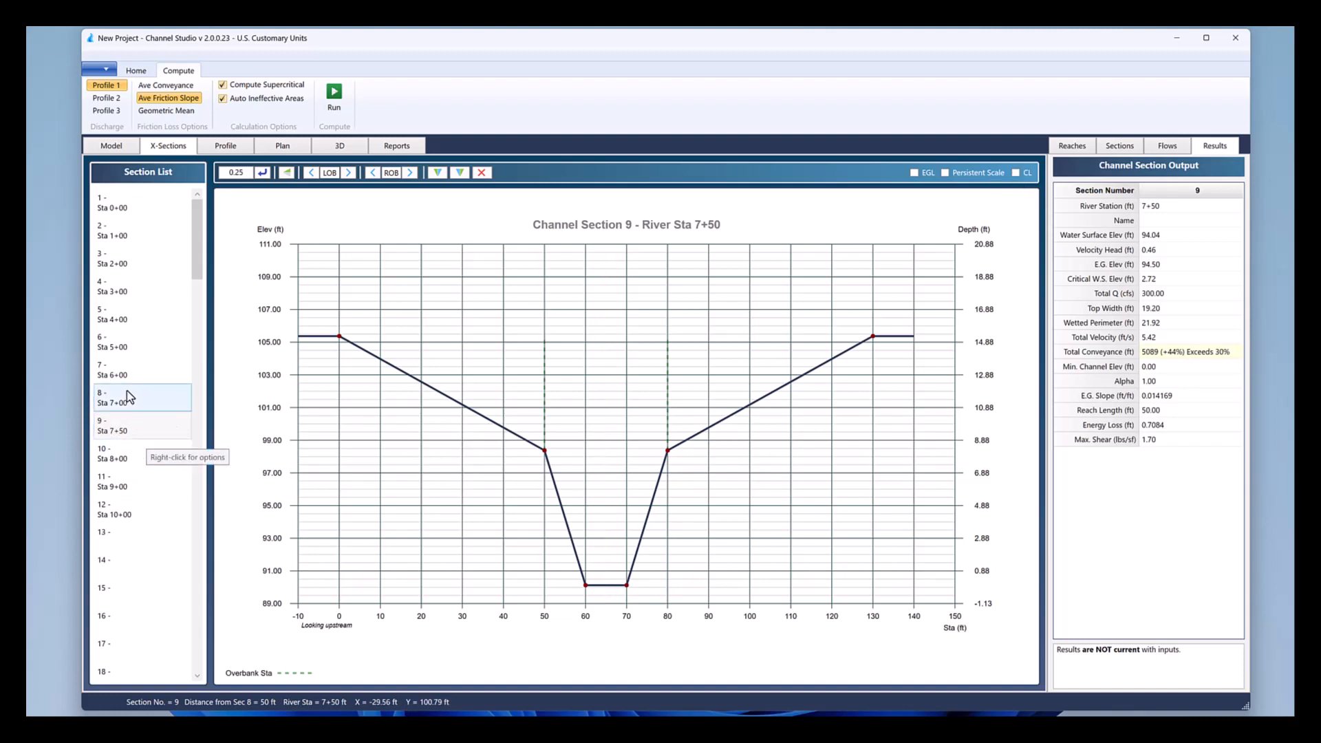
pyautogui.click(136, 435)
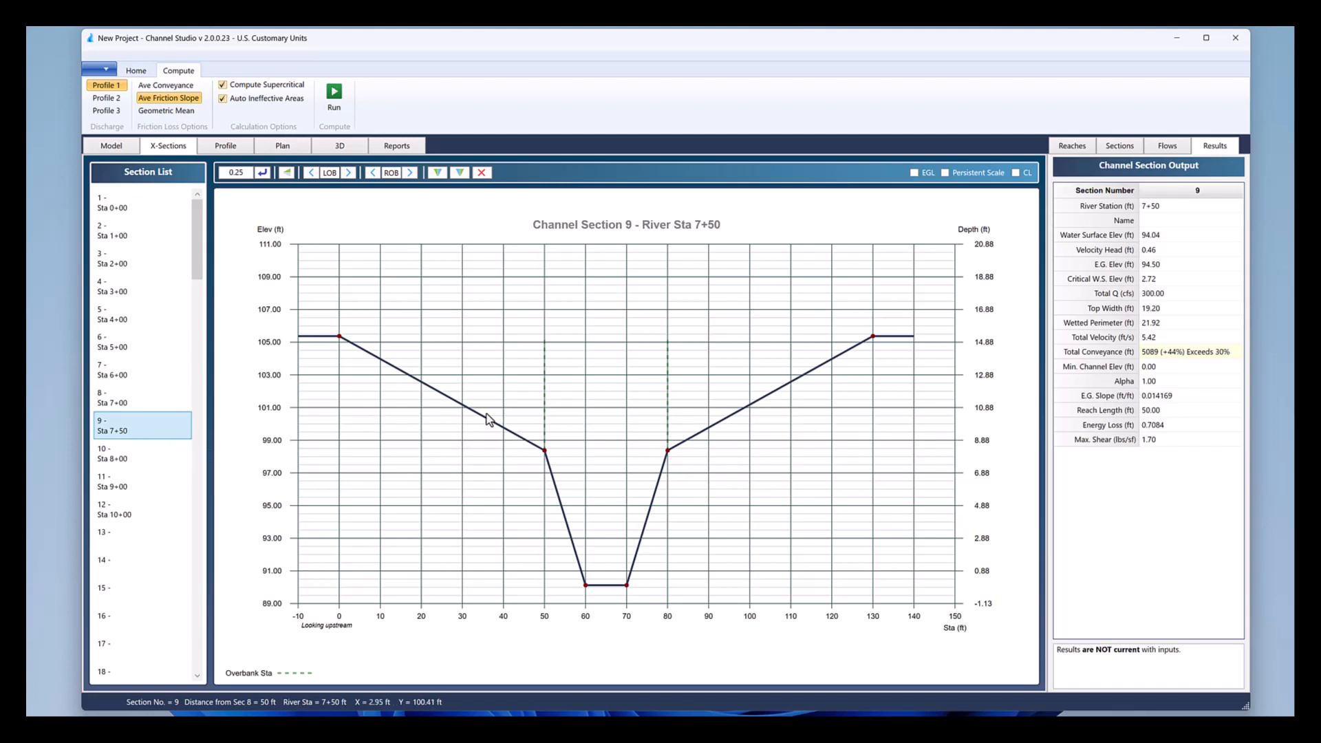
# Step: Set section 9's steady flows to 450 cfs for Profile 2 and 2500 cfs for Profile 3, and apply them
pyautogui.click(1168, 147)
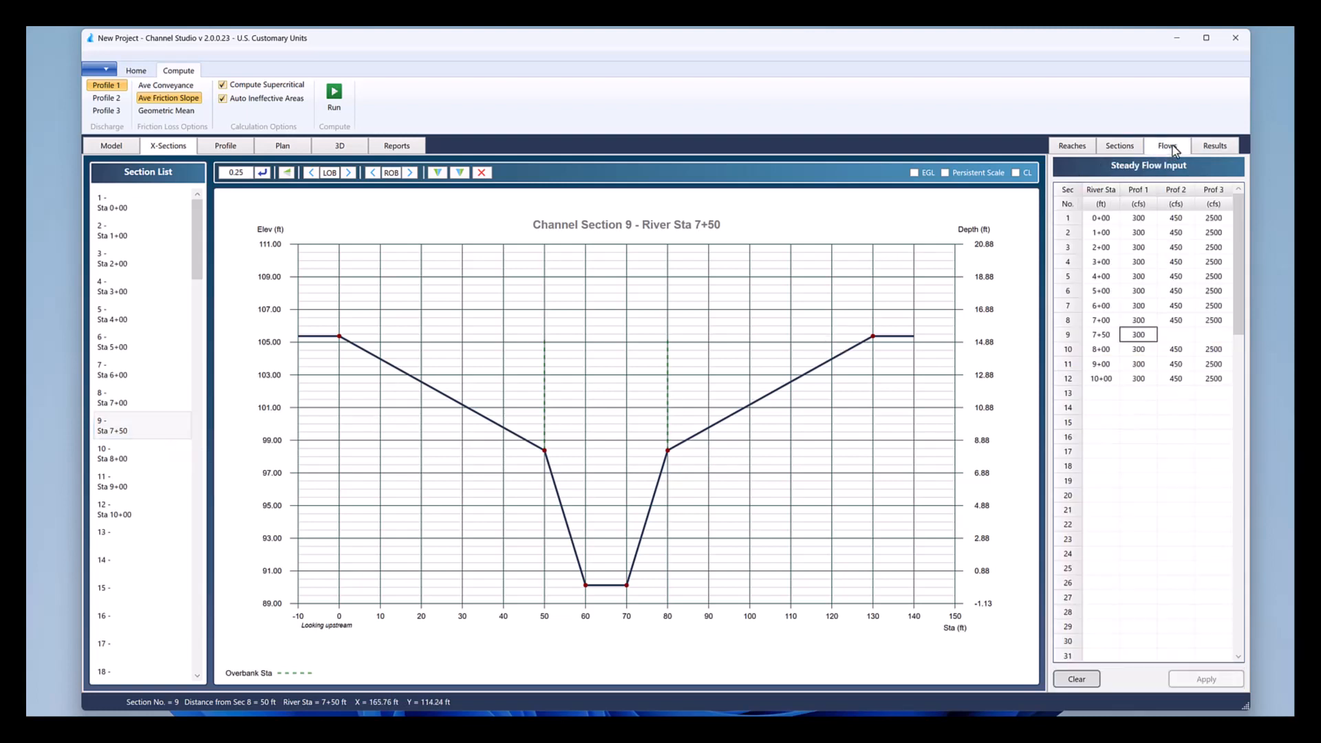
pyautogui.doubleClick(1180, 336)
pyautogui.doubleClick(1212, 336)
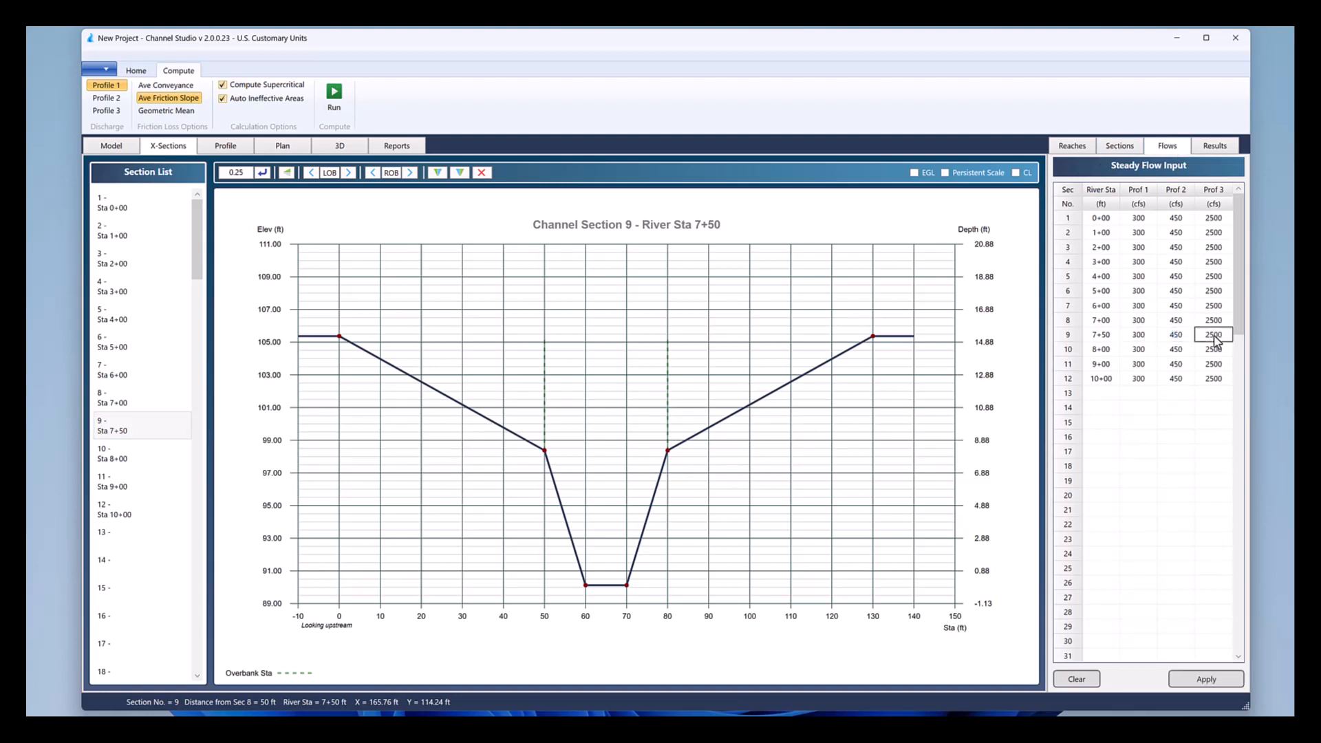
pyautogui.click(1208, 679)
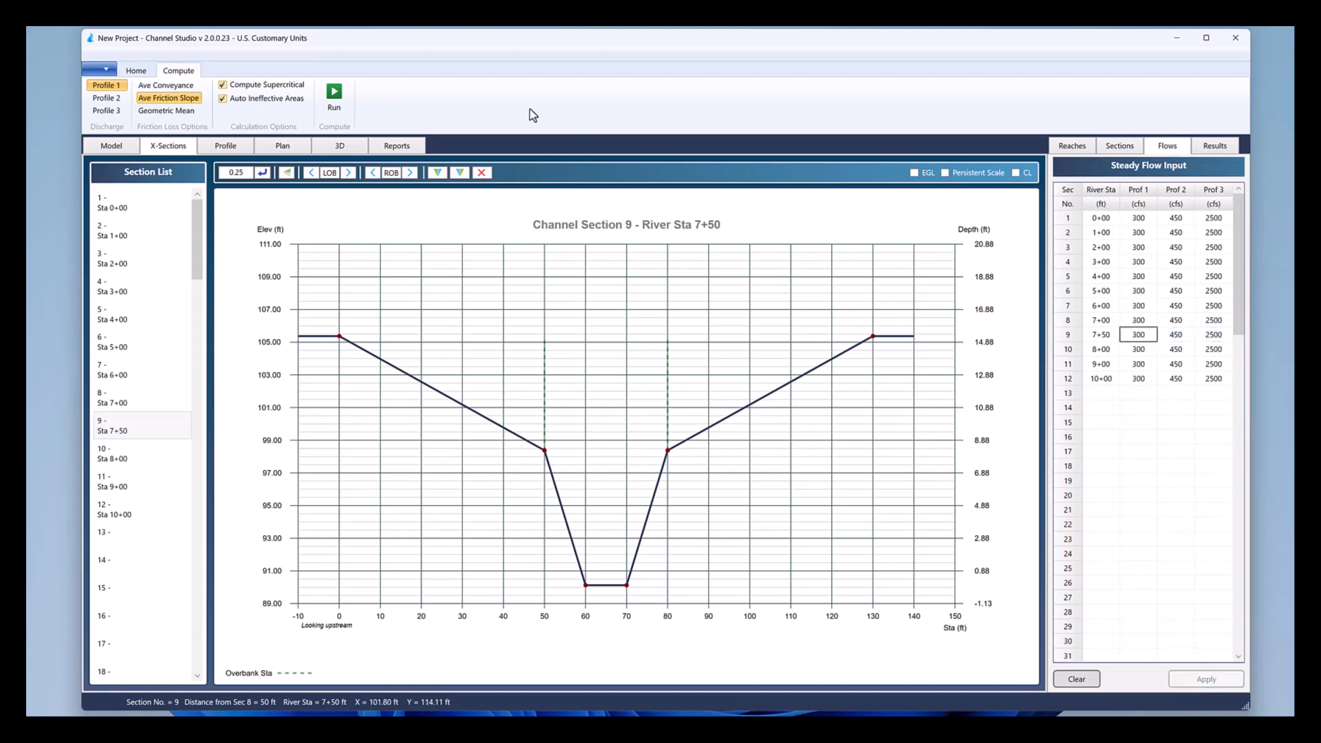
# Step: Recompute Profile 1 with the profile plot displayed and compare the computed output of sections 9 and 10
pyautogui.click(227, 146)
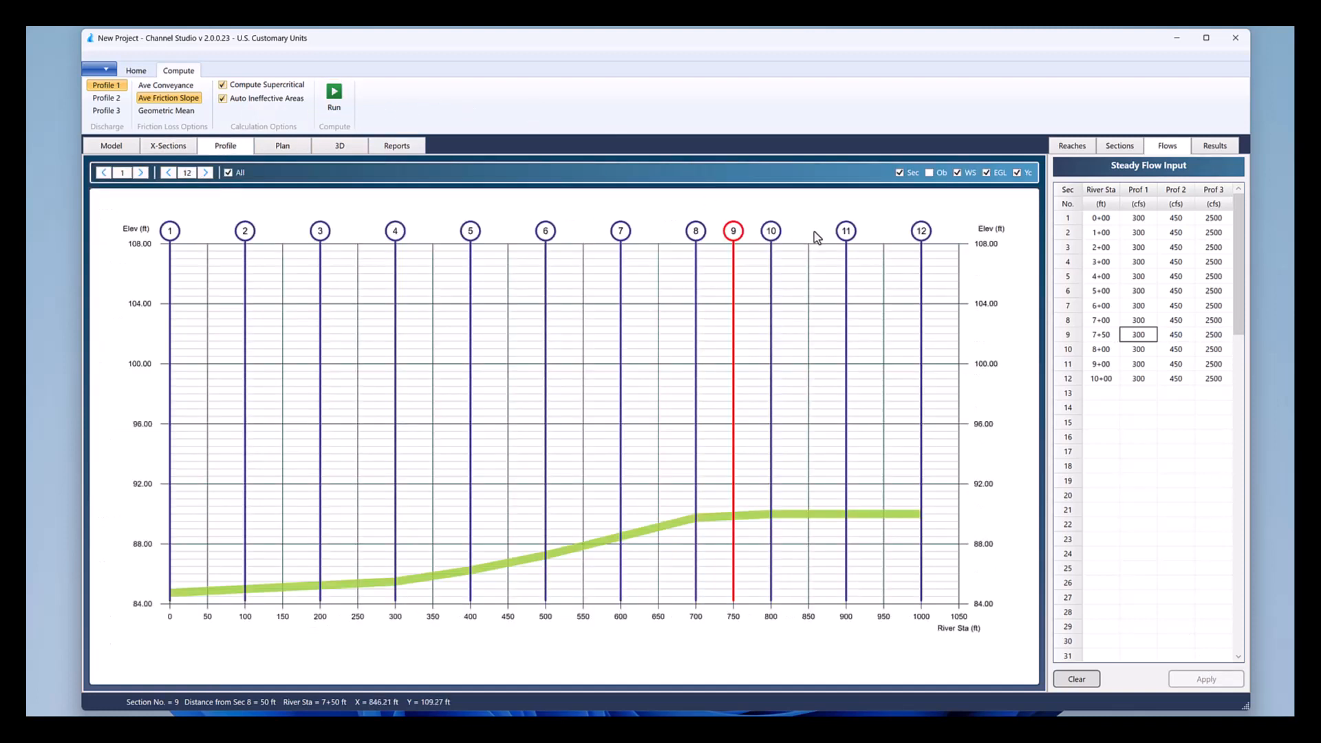
pyautogui.click(335, 102)
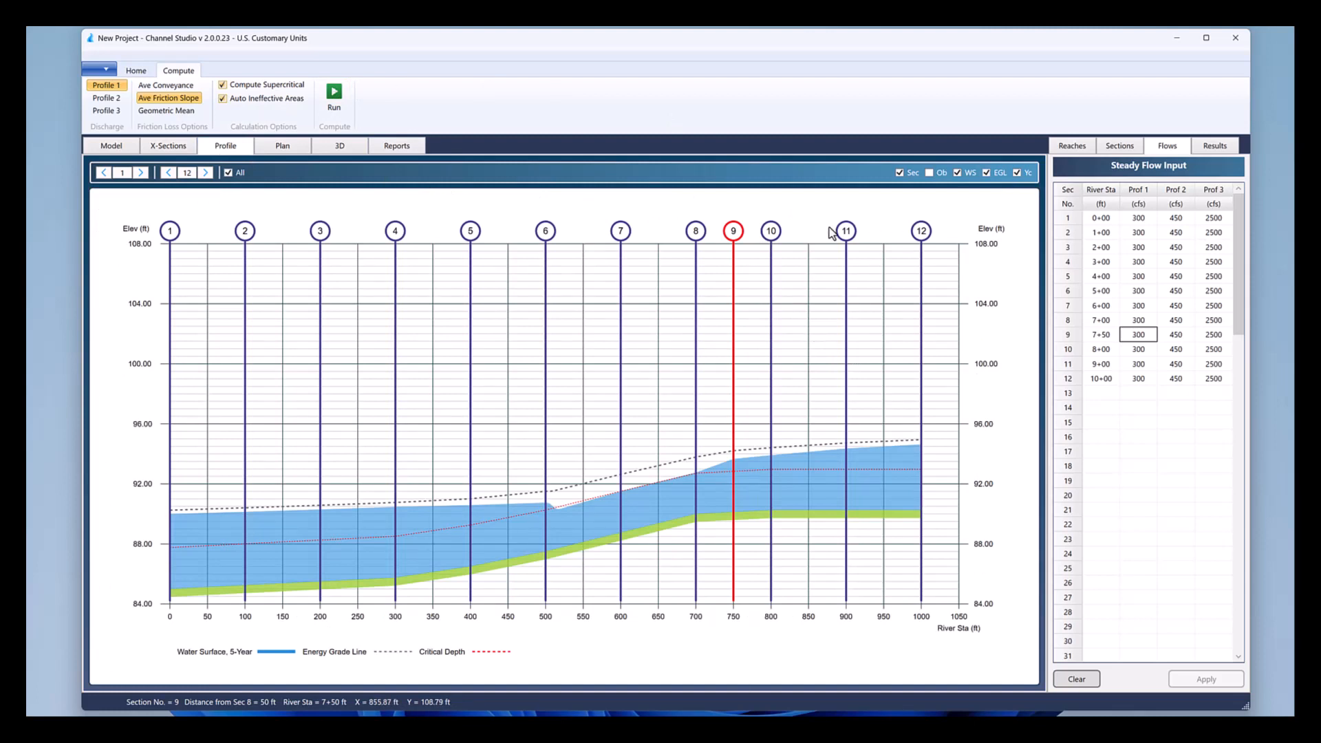
pyautogui.click(1214, 148)
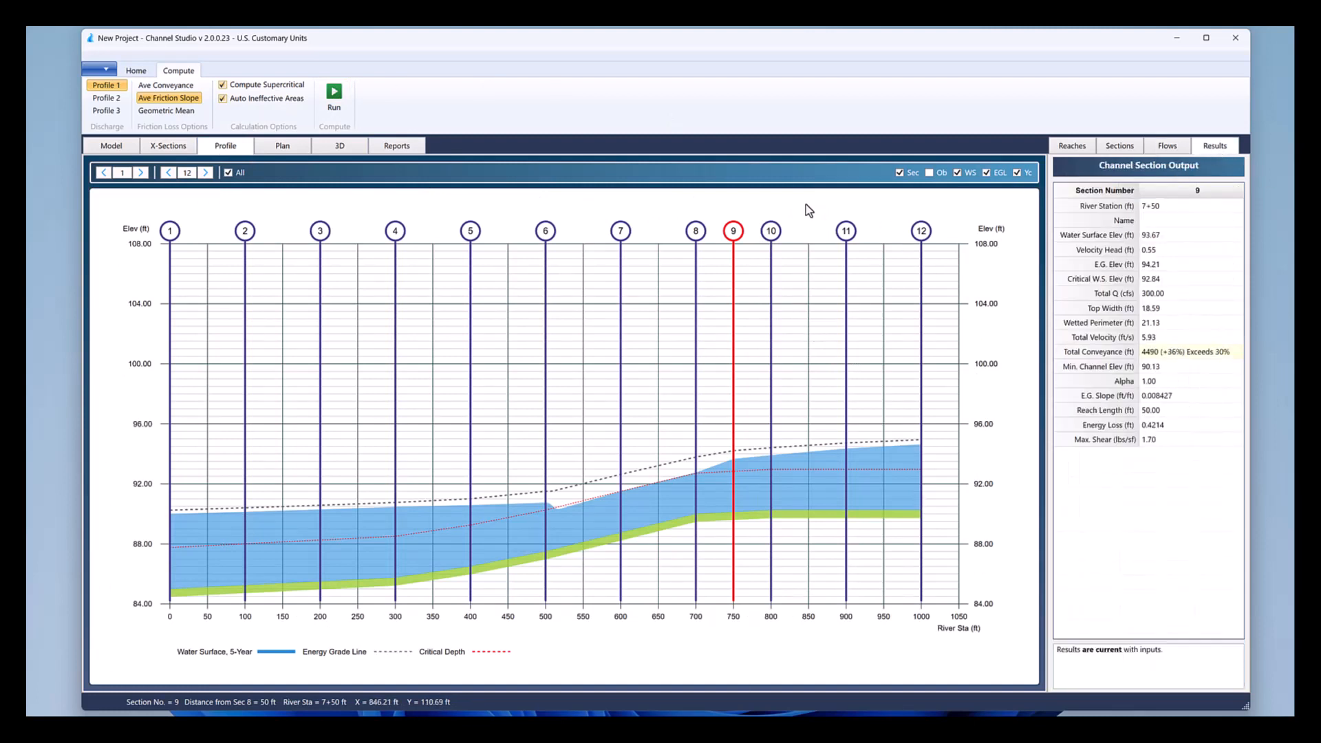
pyautogui.click(773, 232)
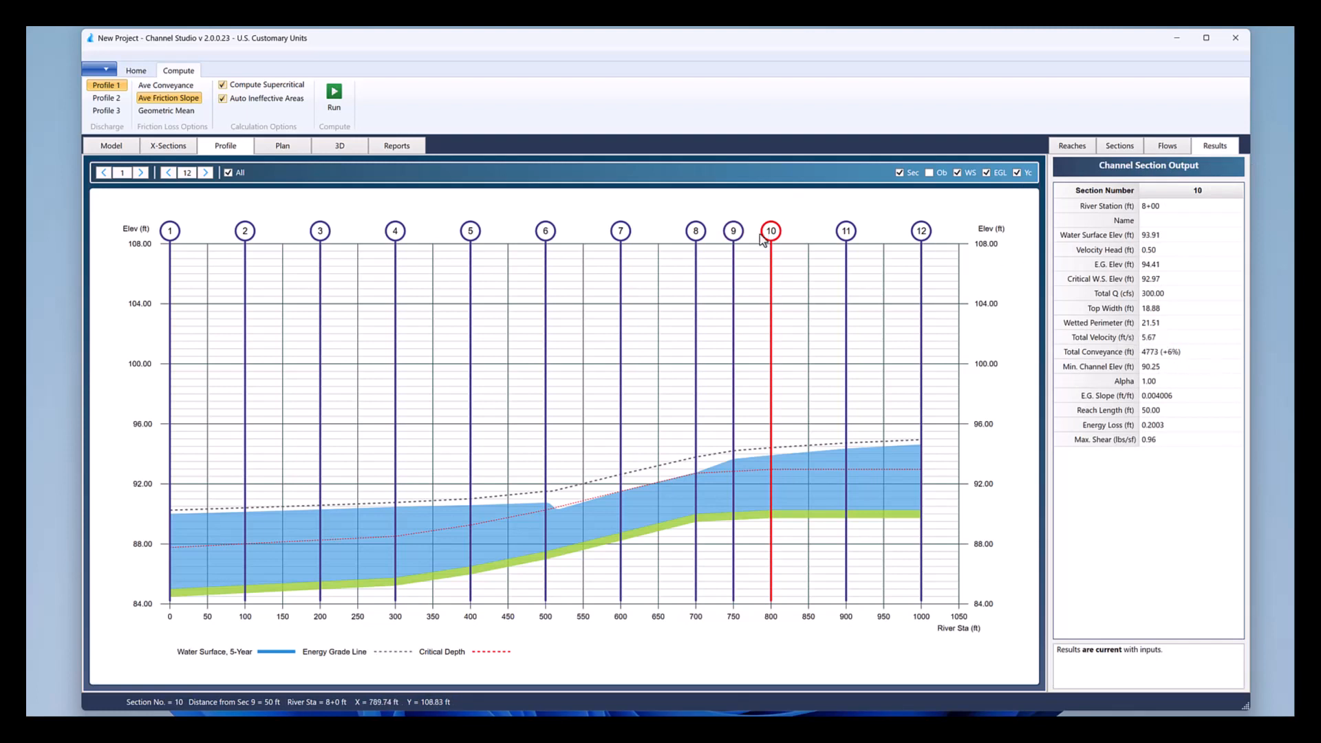
pyautogui.click(733, 234)
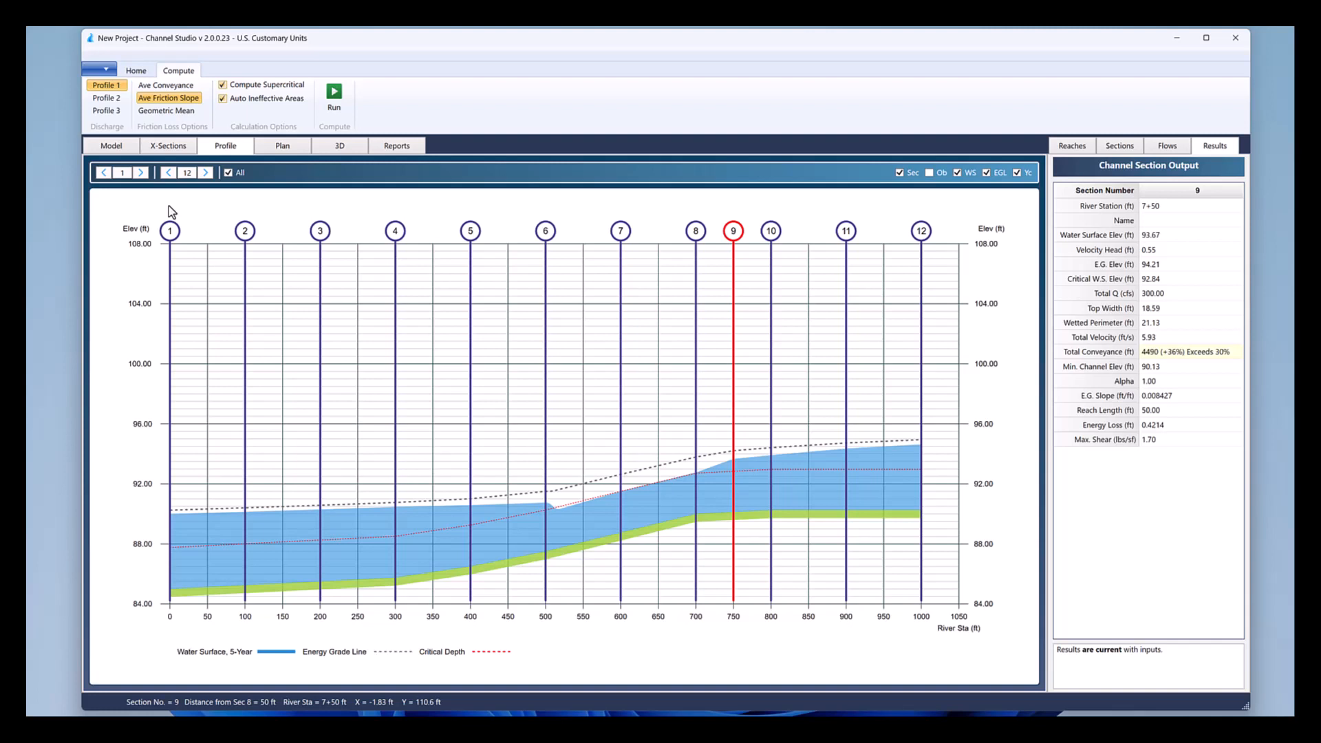
# Step: Switch to the online Channel Studio Help Center and open the Reading Room article "Water Surface Profiles for Open Channels, Part I"
pyautogui.click(135, 71)
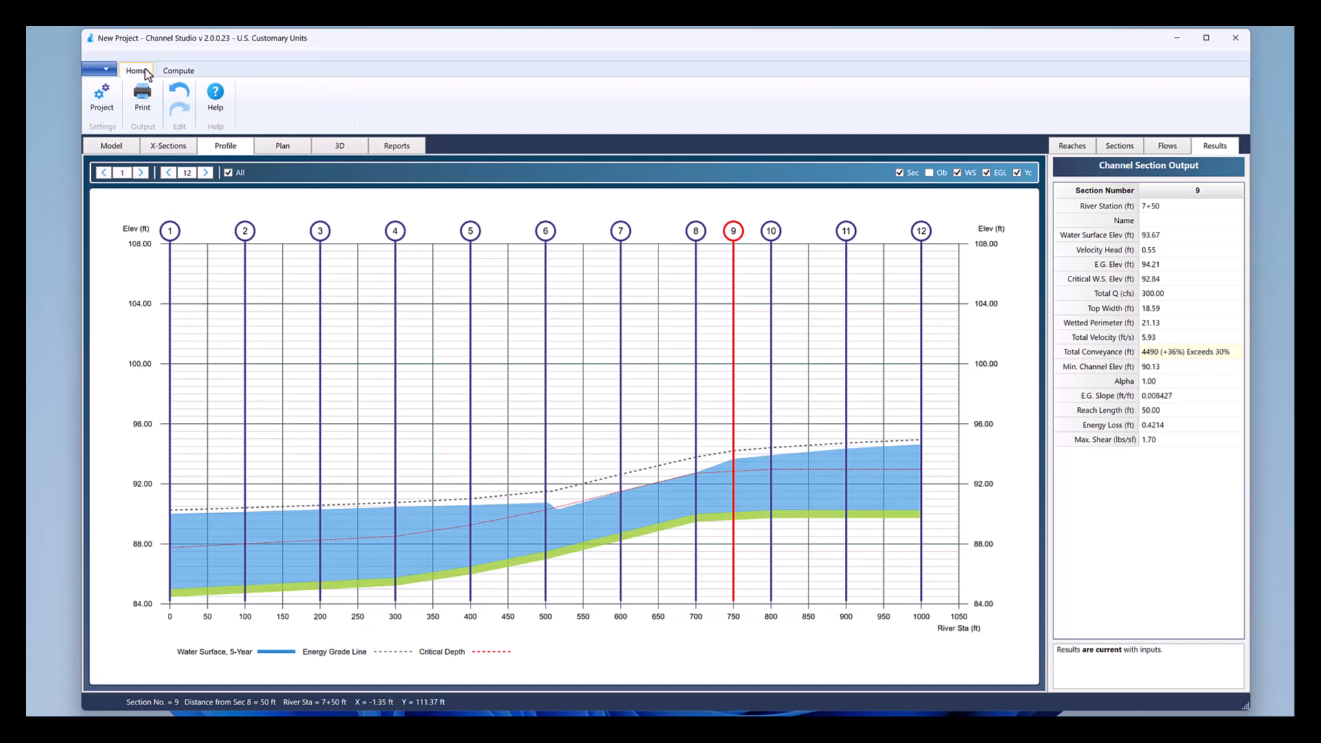
pyautogui.click(215, 103)
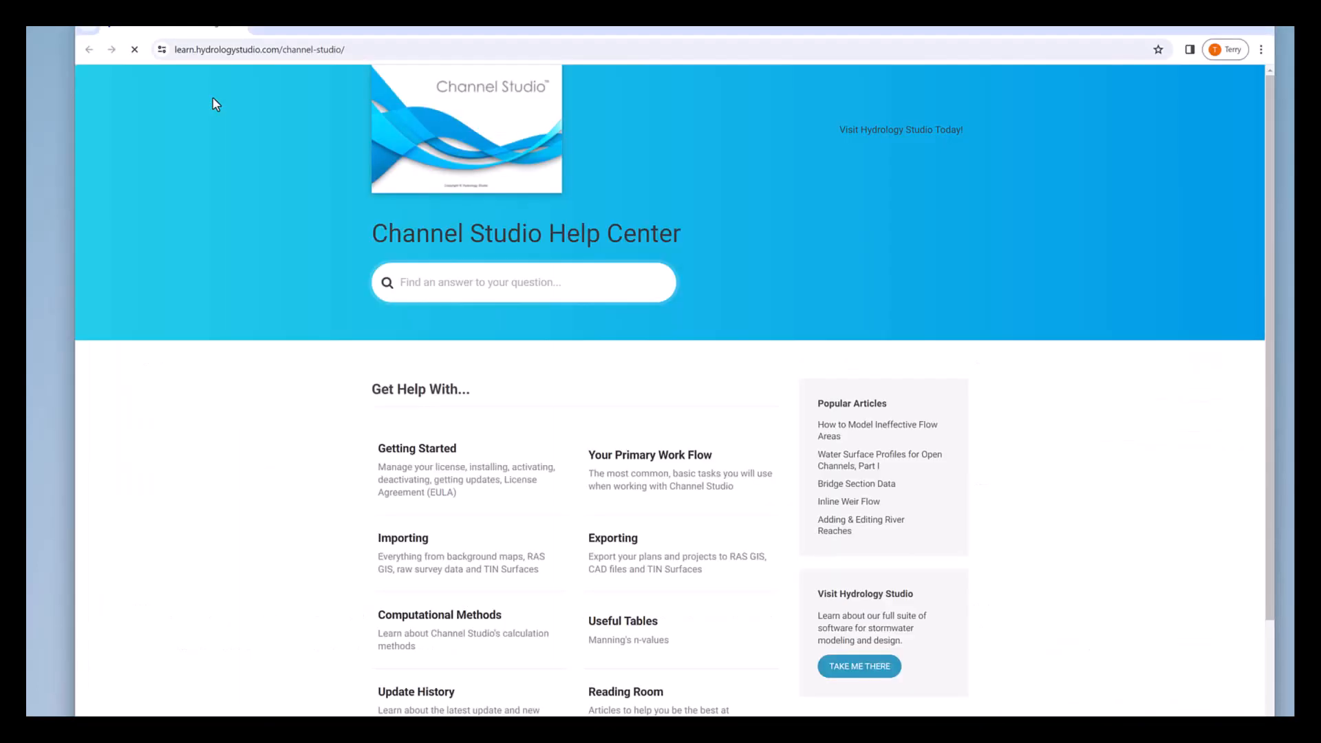
pyautogui.scroll(-2, 578, 307)
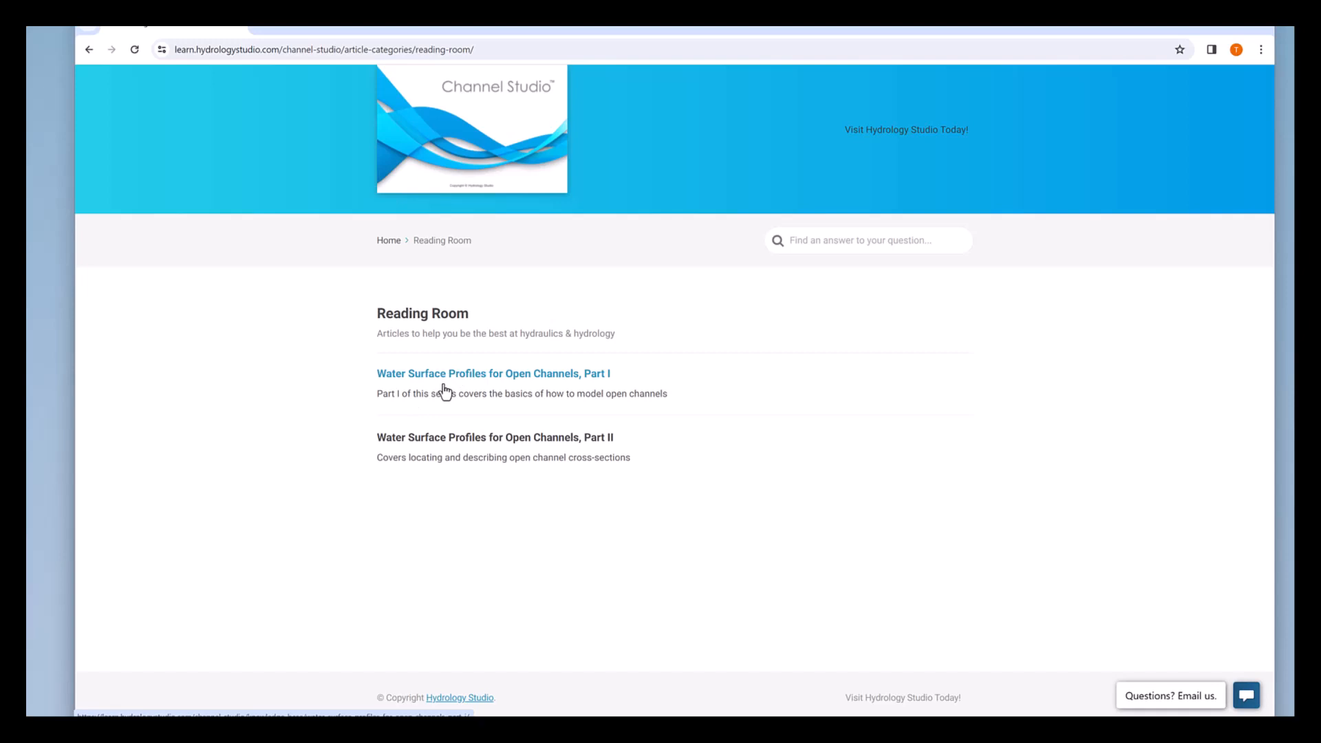
pyautogui.click(483, 375)
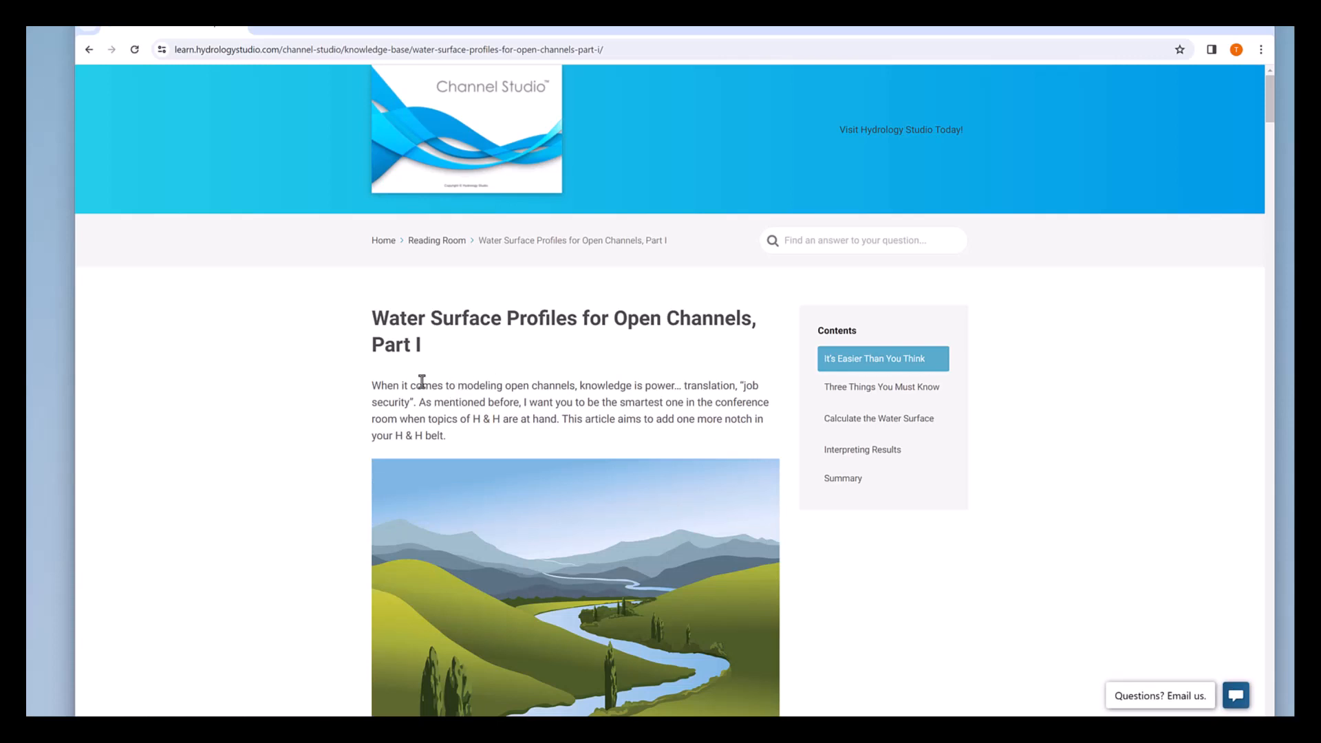
# Step: Skim the Part I article from the introduction through the three key equations to the water surface calculation, and return to its beginning
pyautogui.scroll(-9, 422, 376)
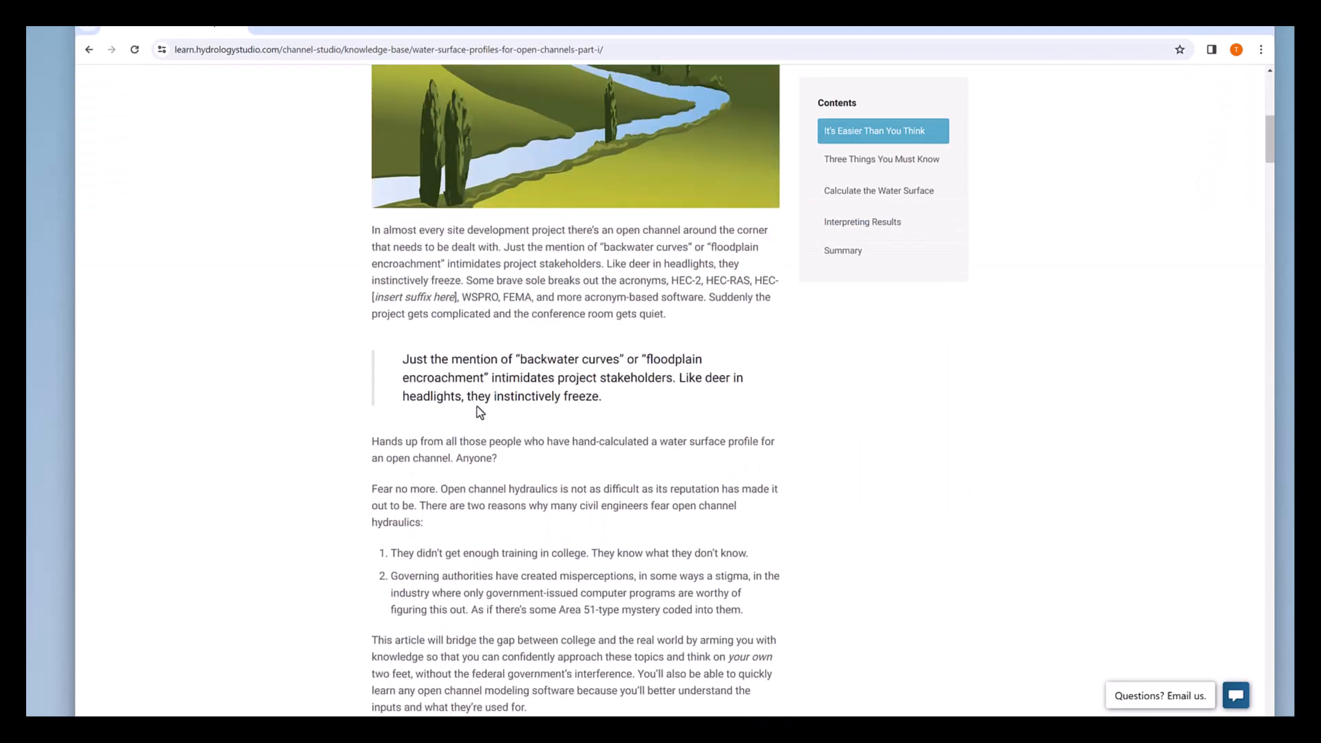
pyautogui.scroll(-11, 480, 411)
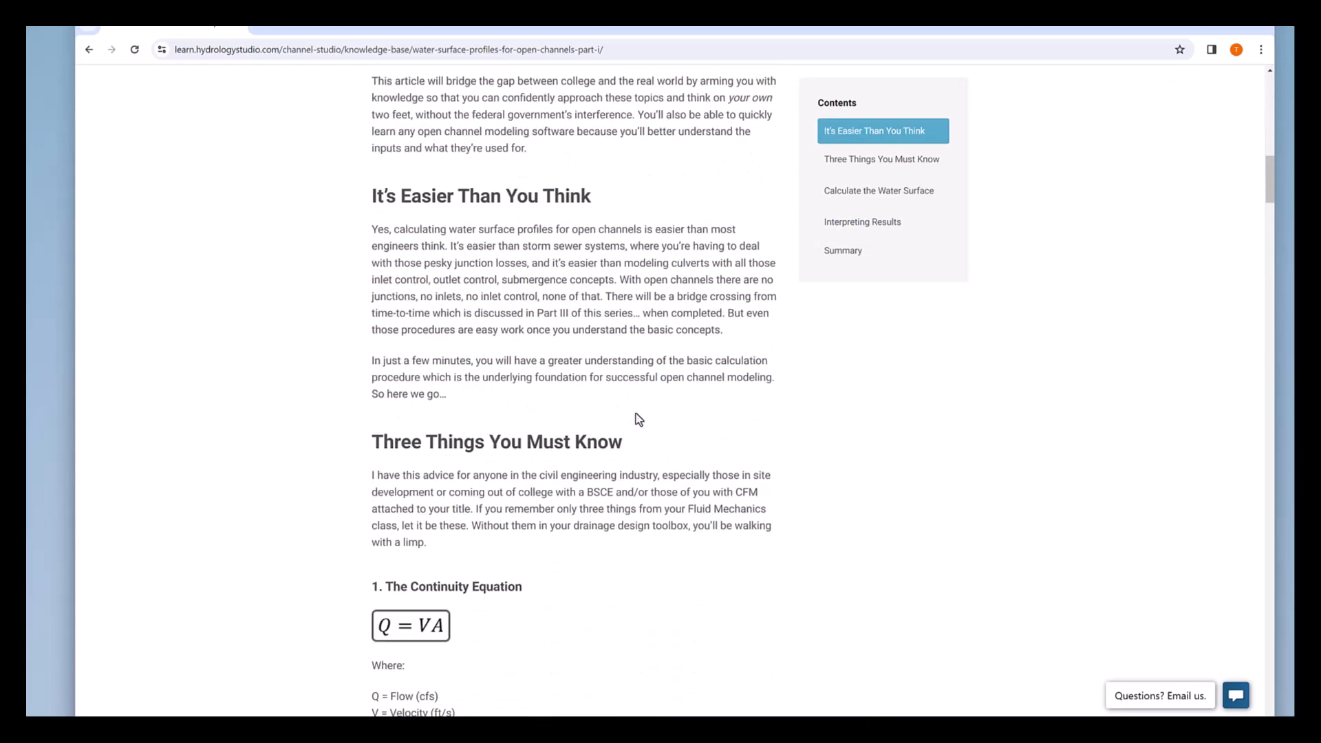
pyautogui.scroll(-8, 641, 419)
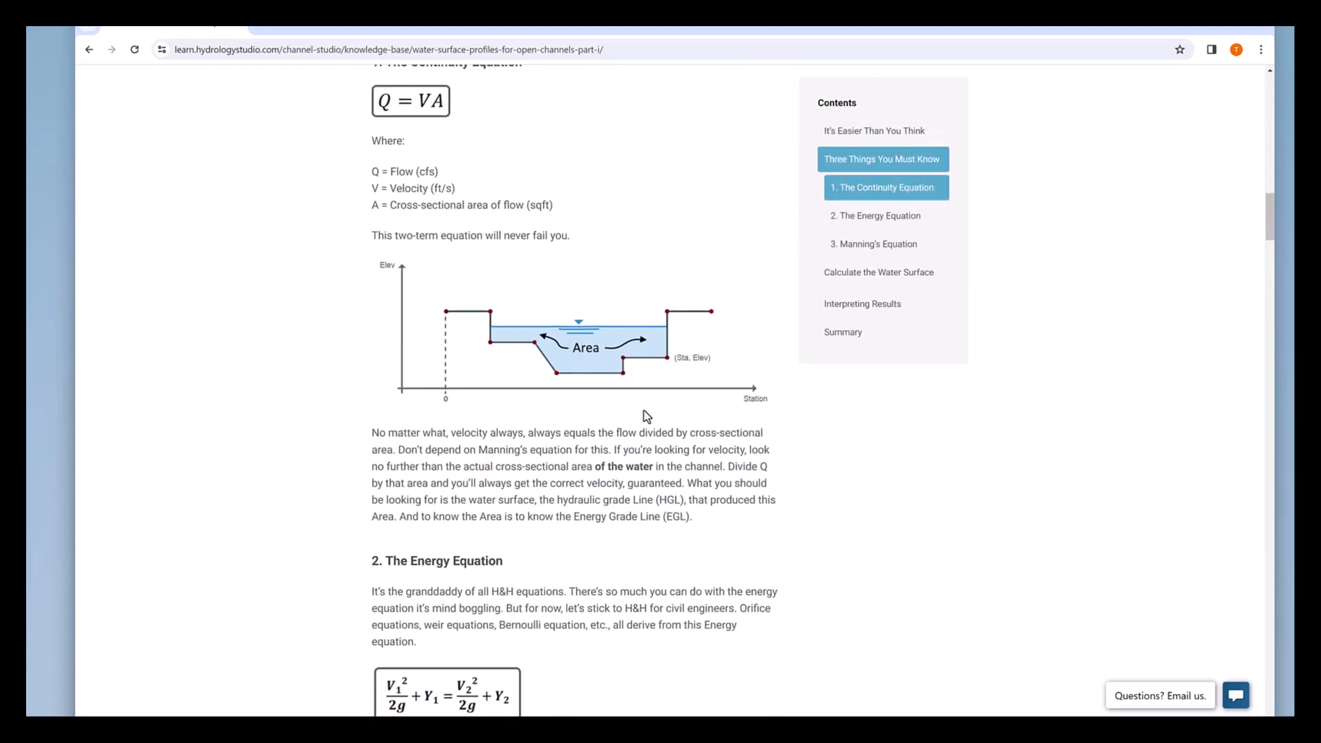
pyautogui.scroll(-12, 647, 415)
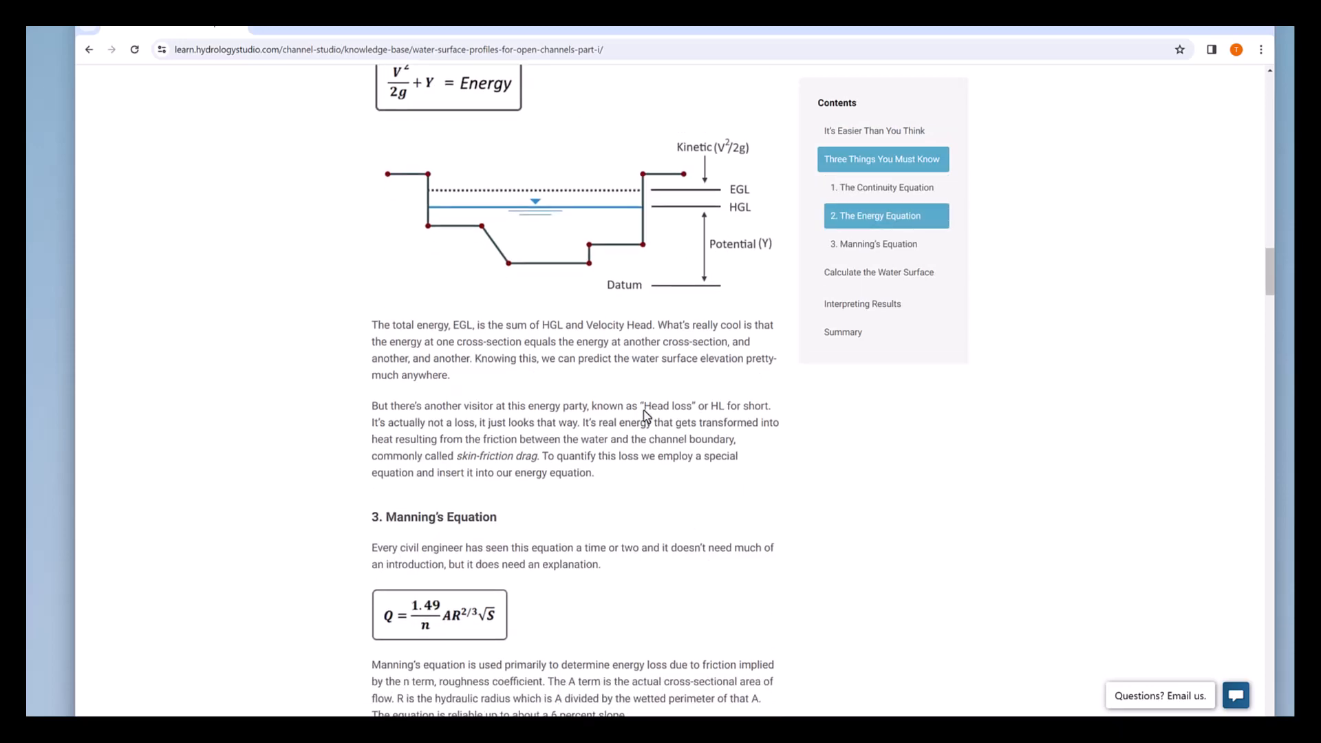
pyautogui.scroll(-6, 647, 415)
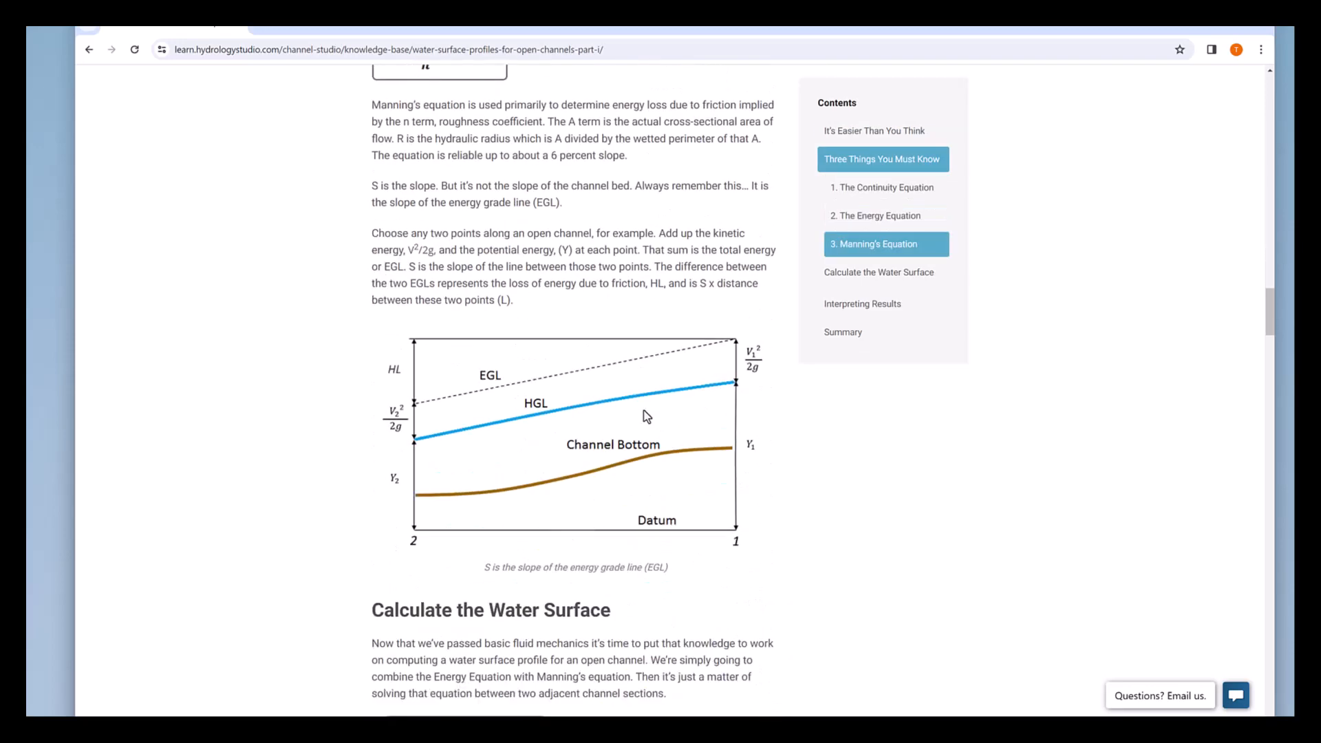
pyautogui.scroll(-3, 647, 416)
pyautogui.scroll(-6, 647, 415)
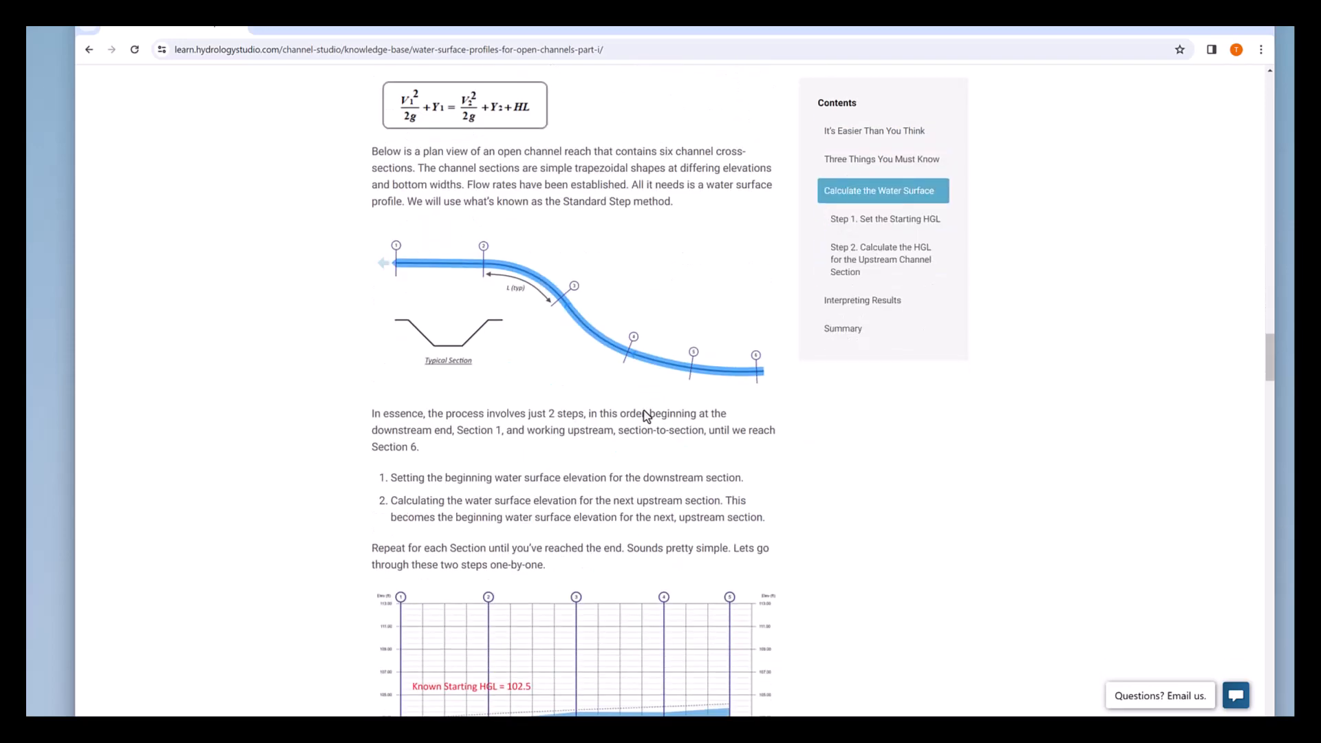
pyautogui.scroll(-3, 643, 411)
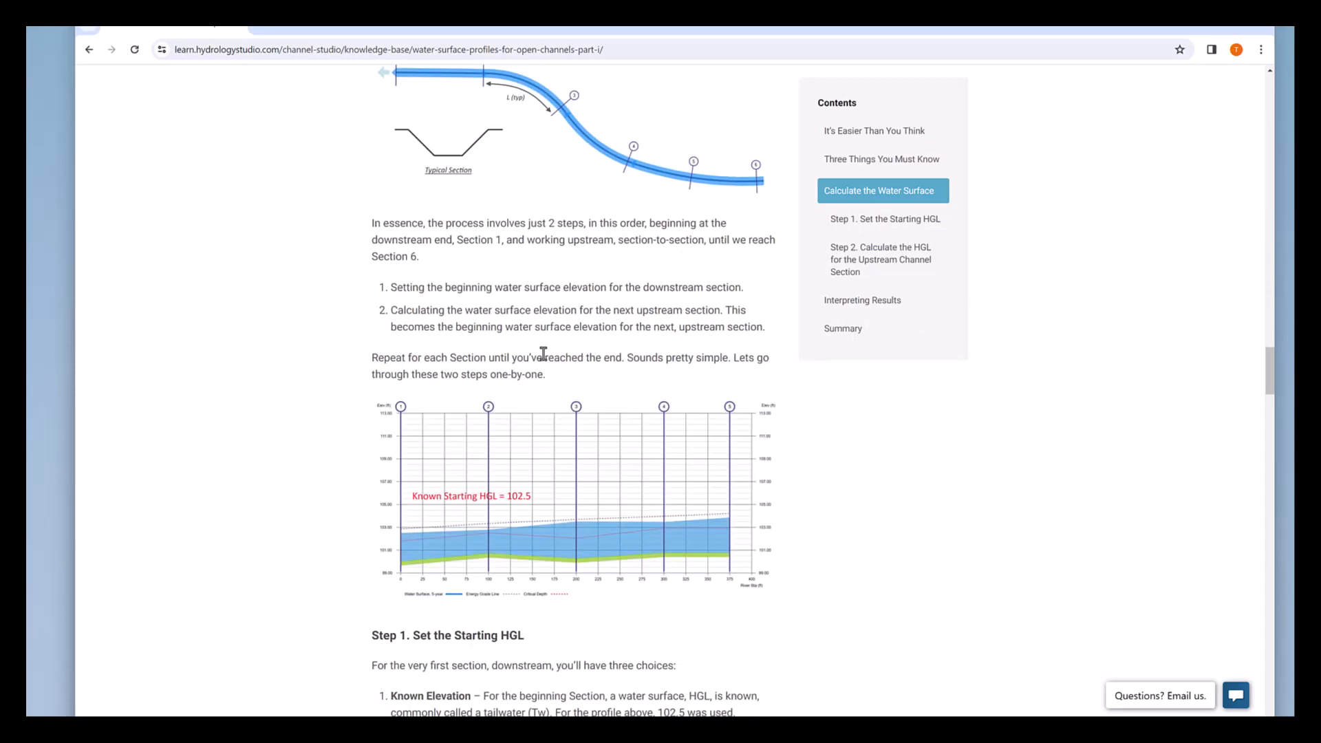
pyautogui.scroll(17, 574, 344)
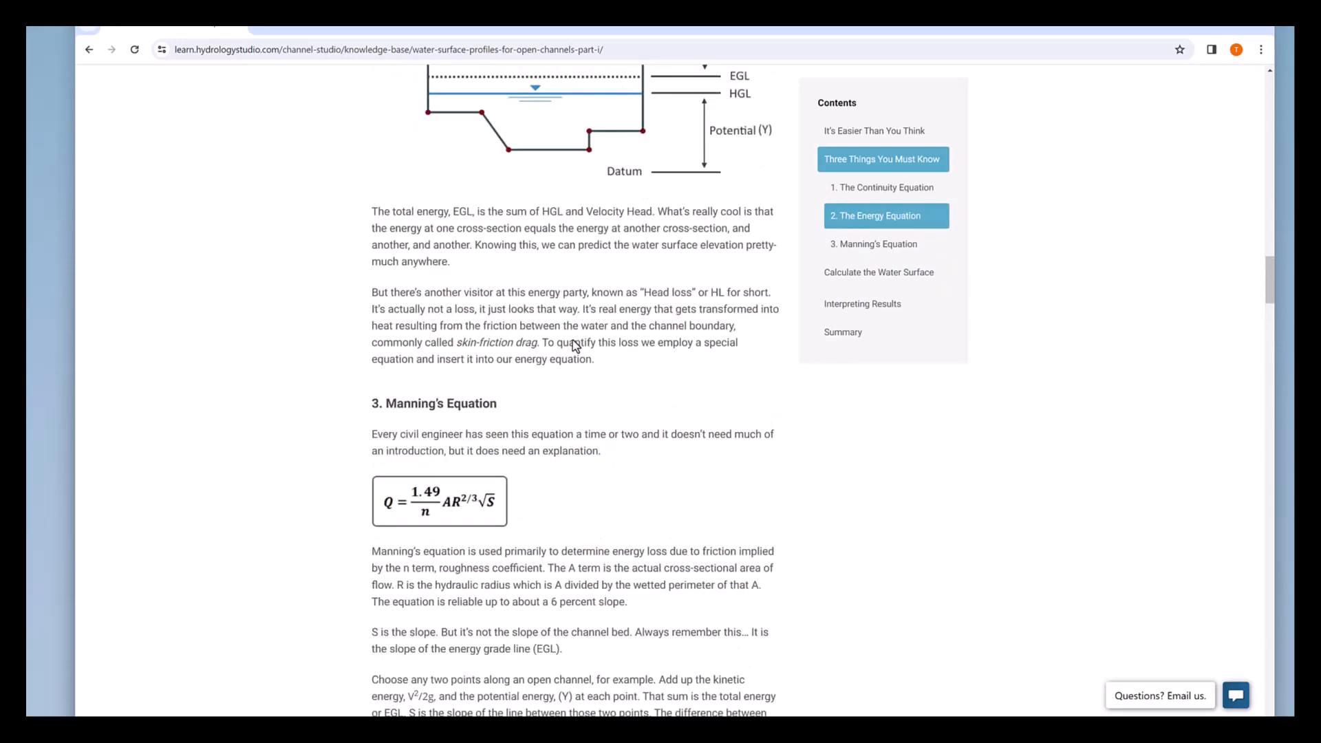
pyautogui.scroll(20, 572, 340)
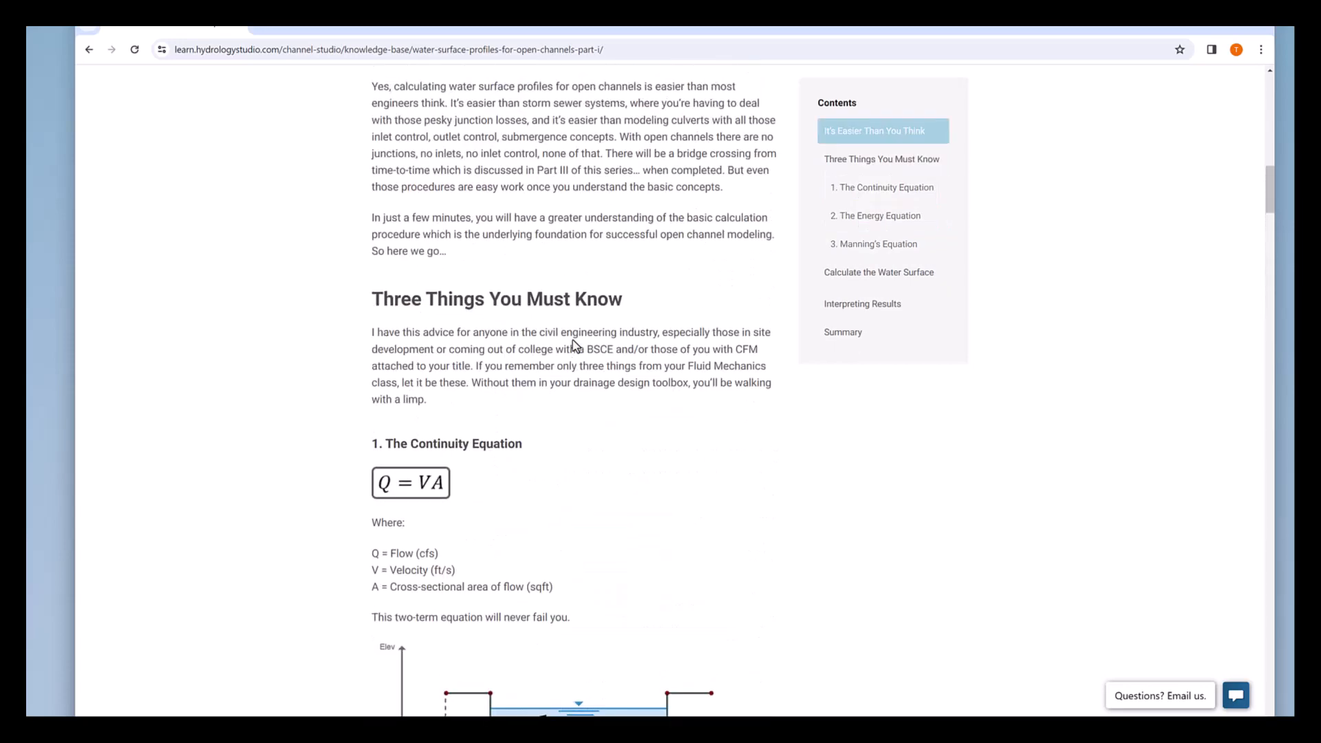
pyautogui.scroll(11, 572, 340)
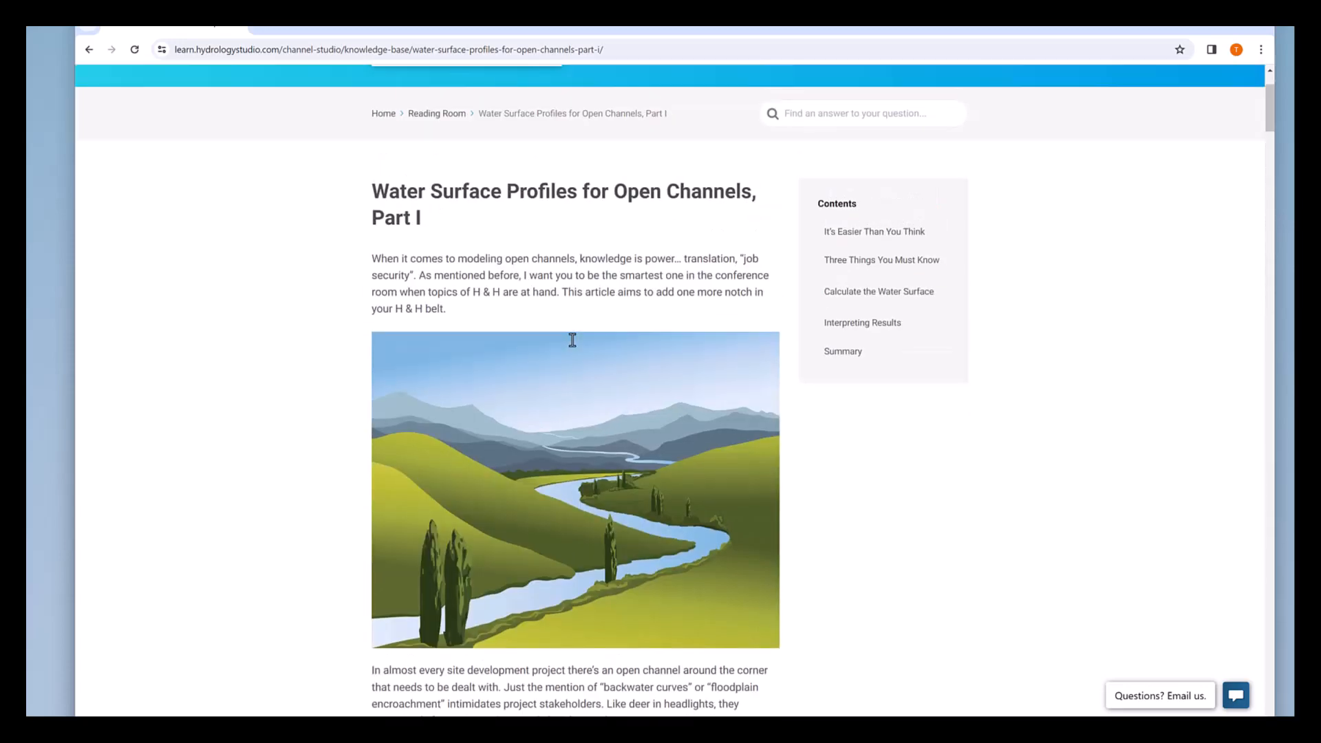
# Step: Open the Reading Room article "Water Surface Profiles for Open Channels, Part II" and look over its introduction
pyautogui.click(428, 113)
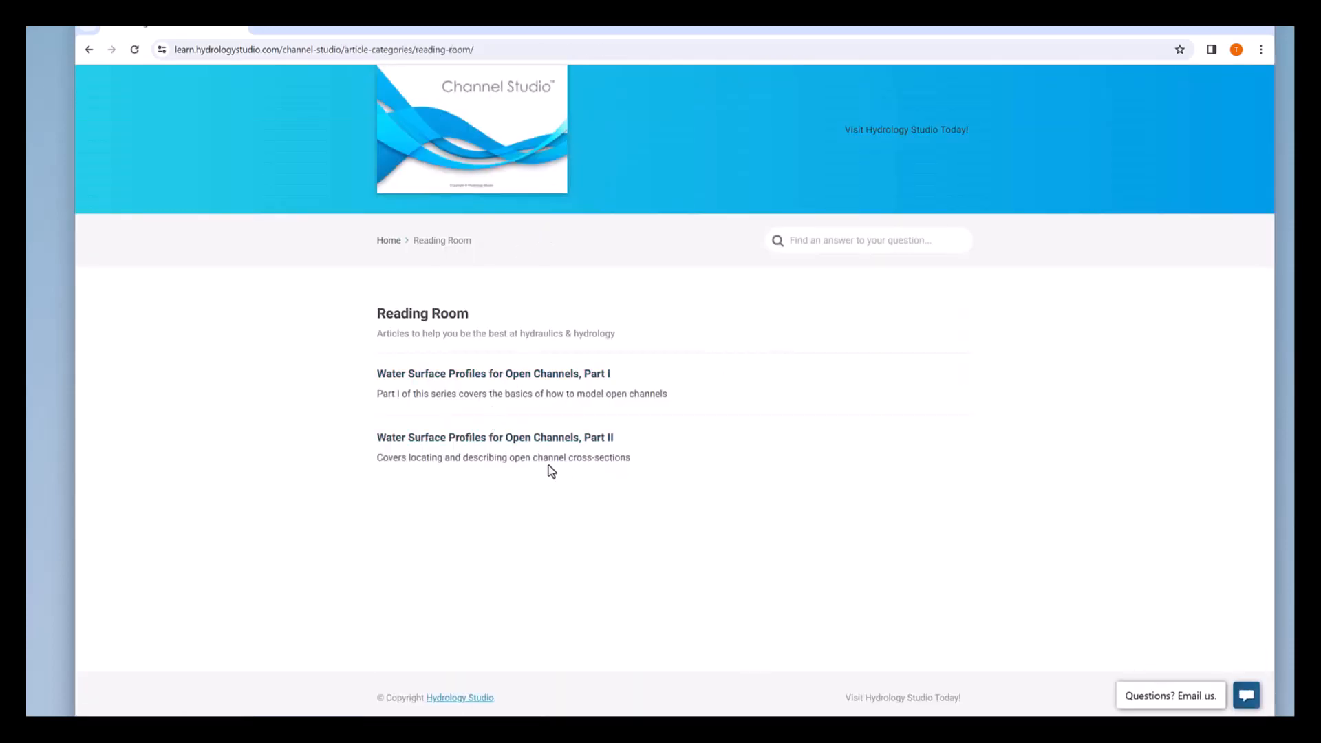
pyautogui.click(510, 438)
pyautogui.scroll(-1, 600, 394)
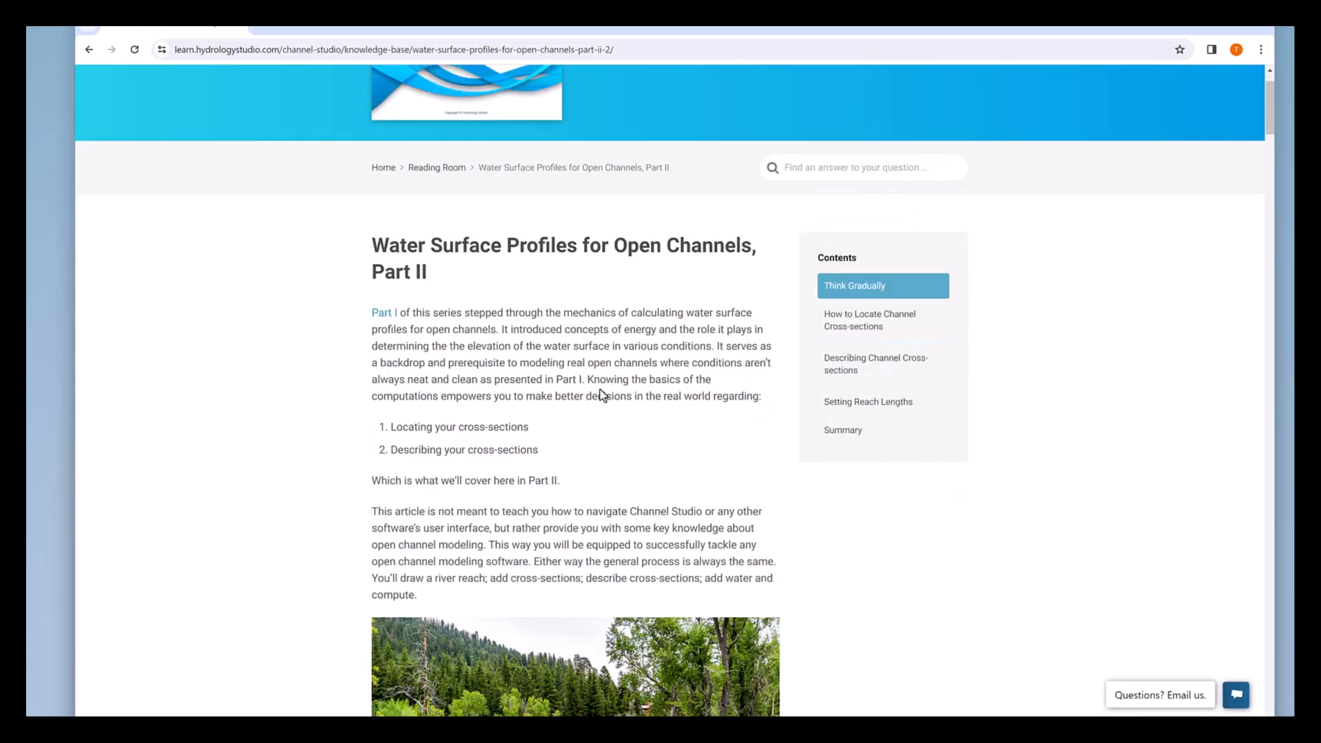
pyautogui.scroll(-3, 601, 394)
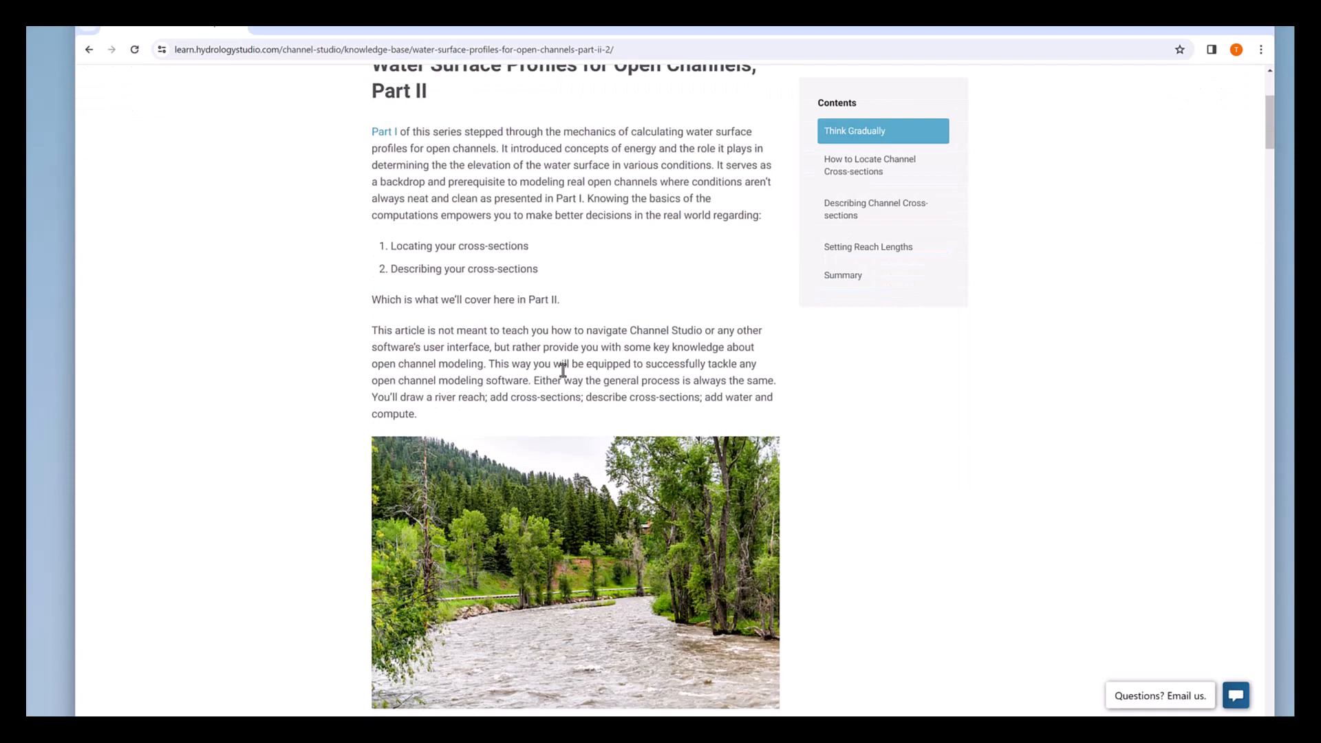